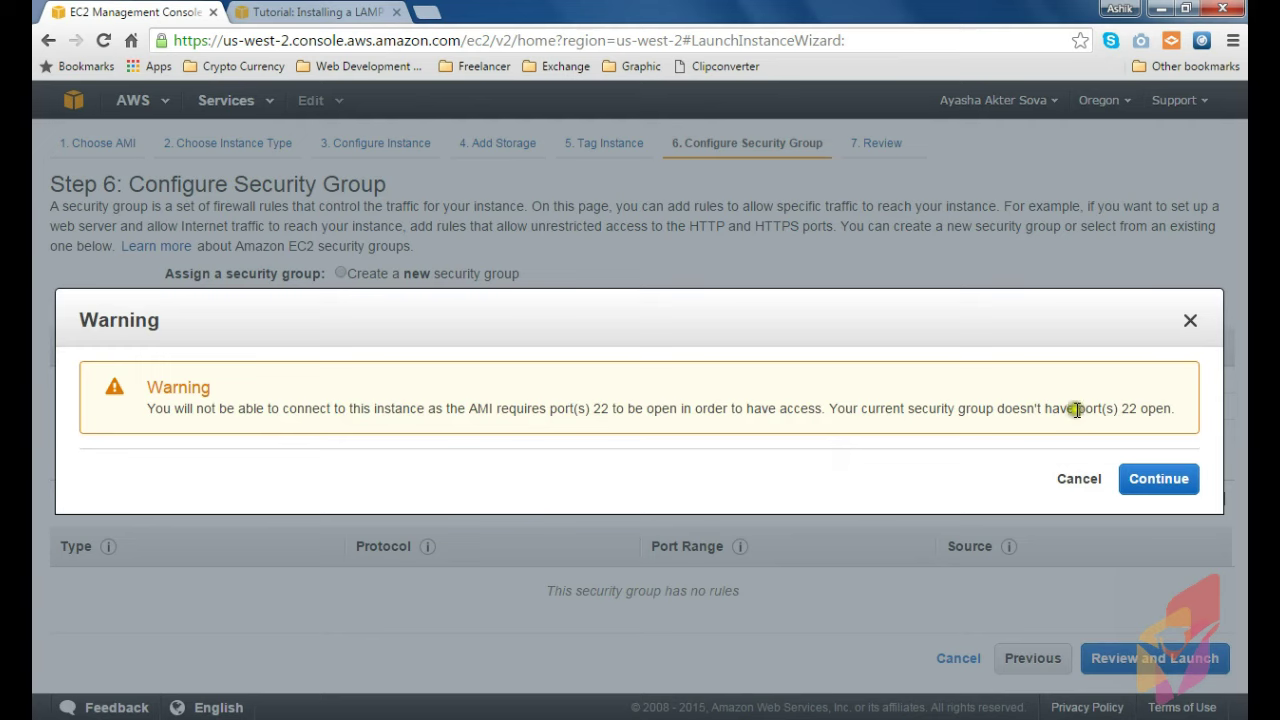
Accept the warning that port 22 isn't open and continue to the launch review
{"action": "left_click_drag", "start_coordinate": [1175, 409], "coordinate": [857, 411]}
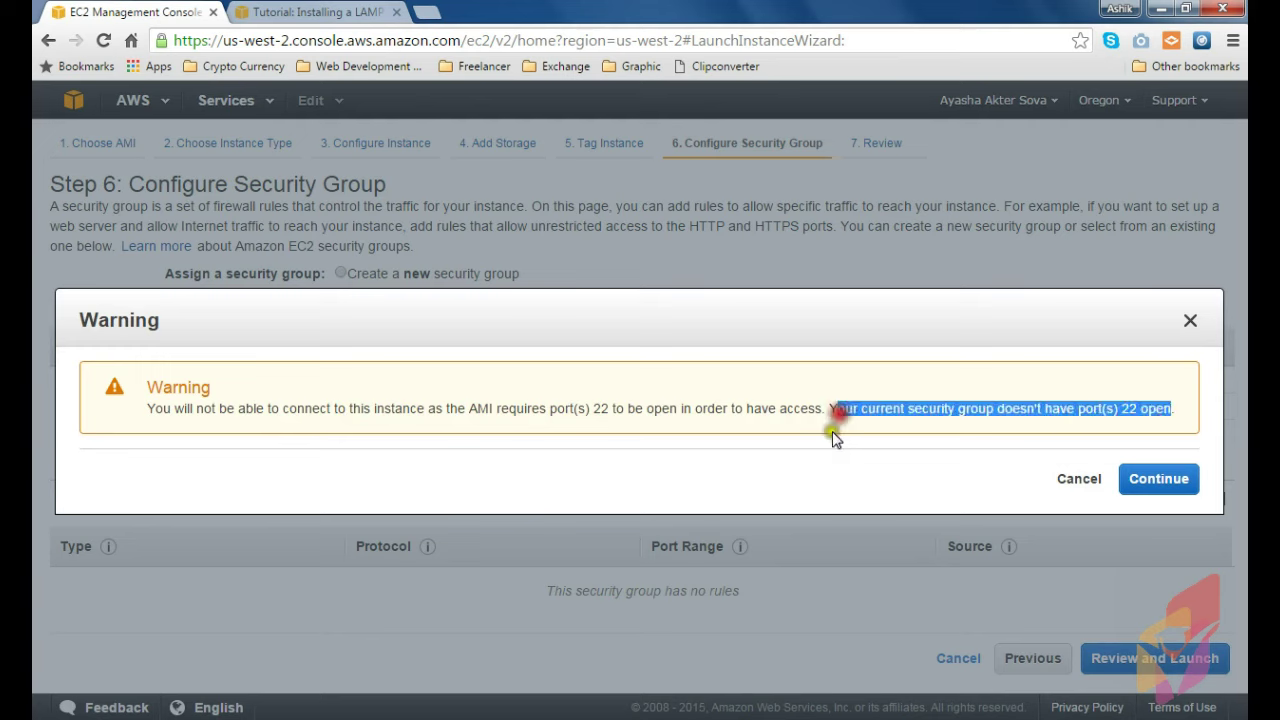
{"action": "left_click", "coordinate": [830, 431]}
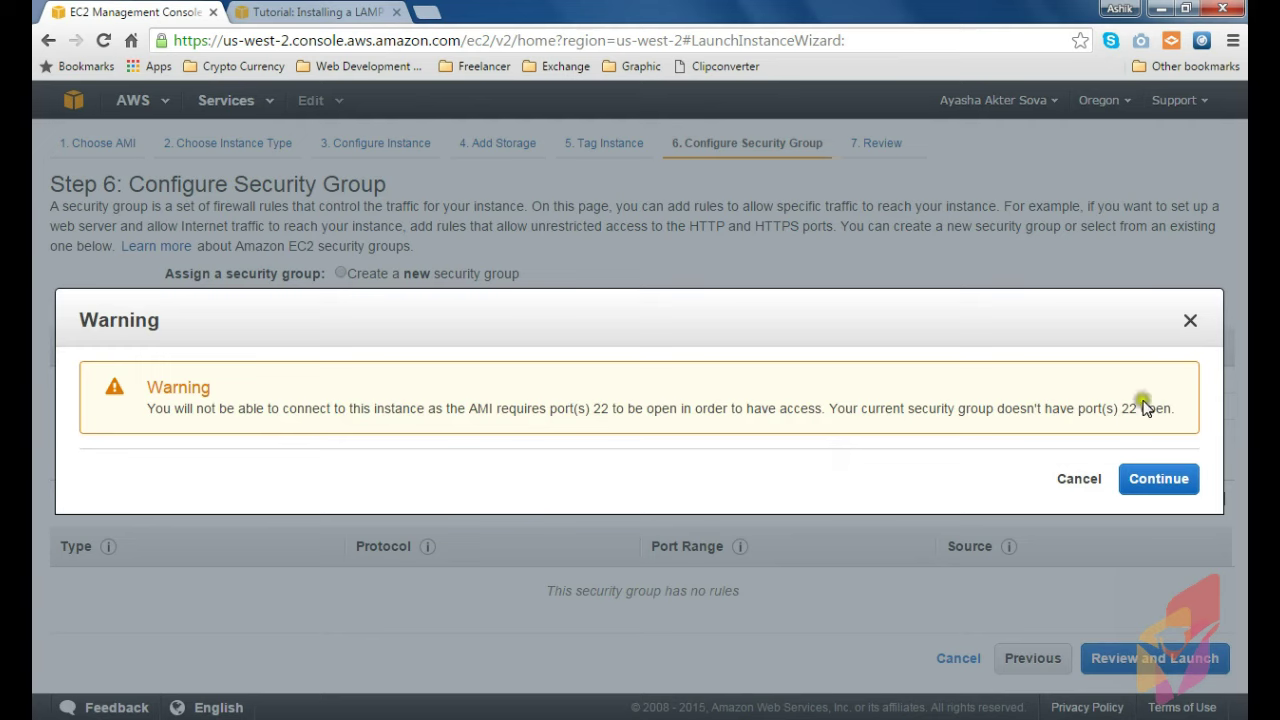
{"action": "left_click", "coordinate": [1180, 484]}
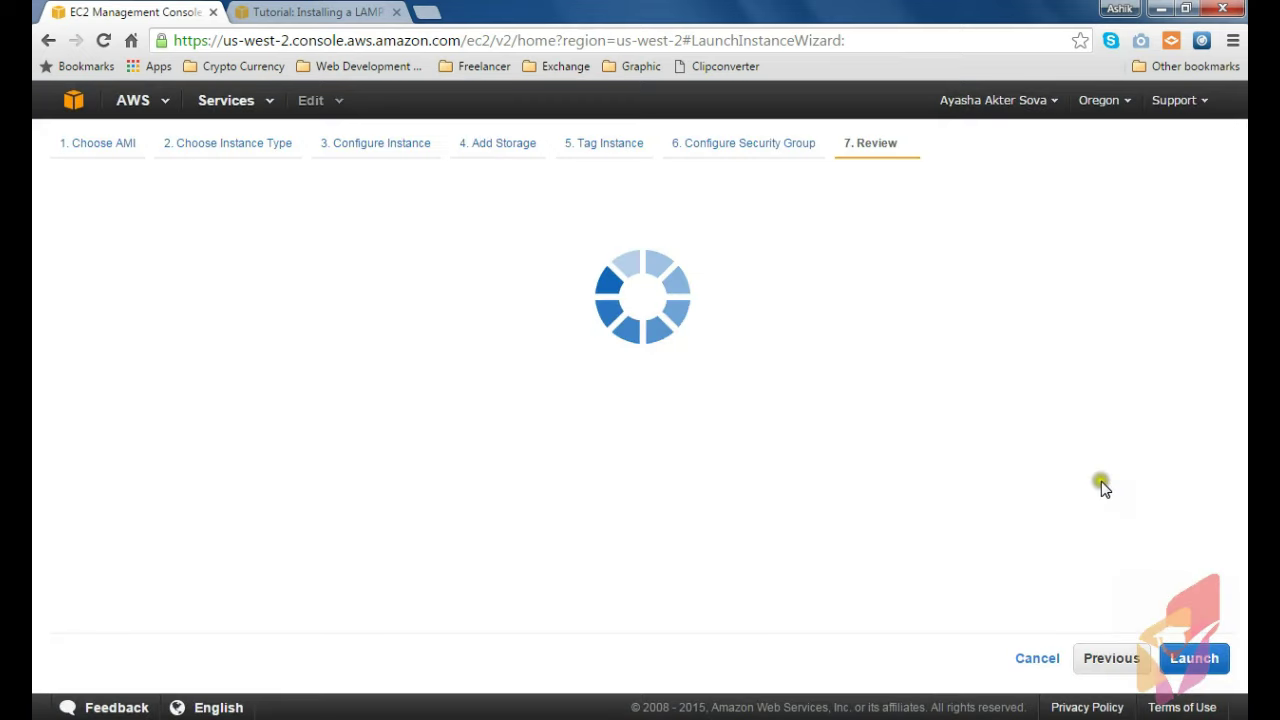
{"action": "scroll", "coordinate": [966, 385], "scroll_direction": "down", "scroll_amount": 3}
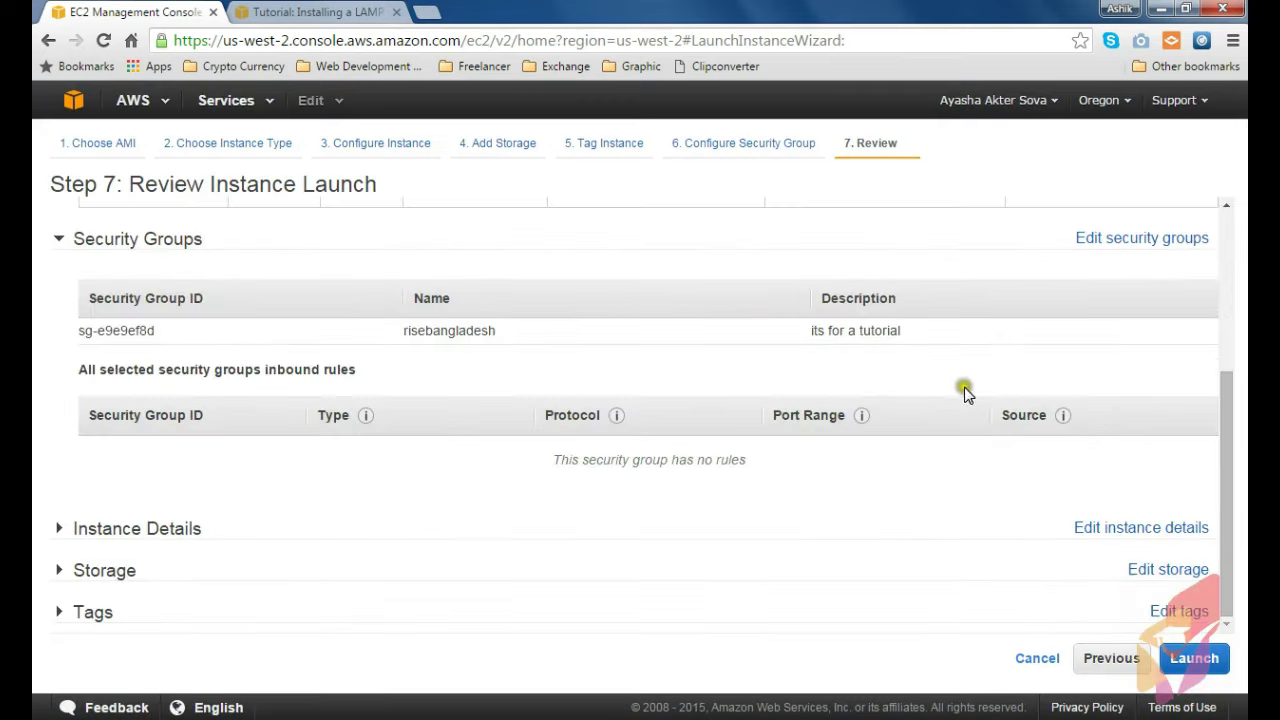
Create key pair risebangladesh, save risebangladesh.pem to the Desktop, and launch the instance
{"action": "left_click", "coordinate": [1196, 658]}
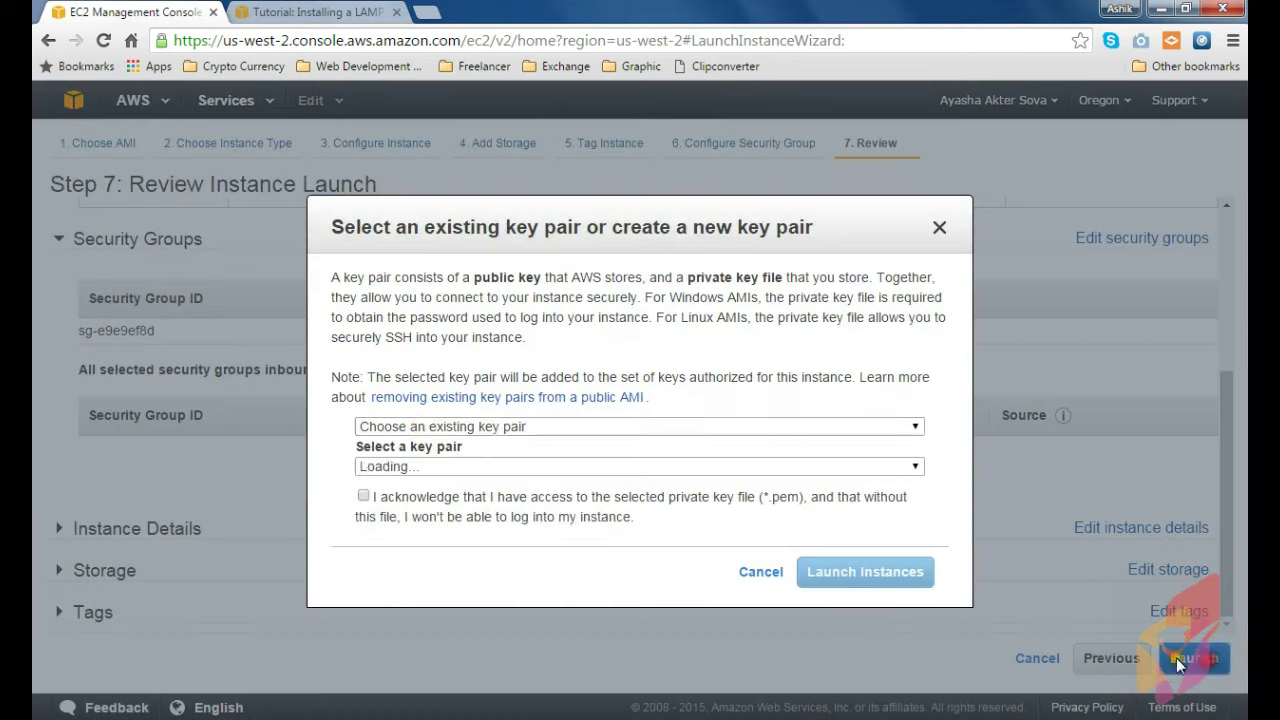
{"action": "left_click", "coordinate": [417, 427]}
{"action": "left_click", "coordinate": [411, 458]}
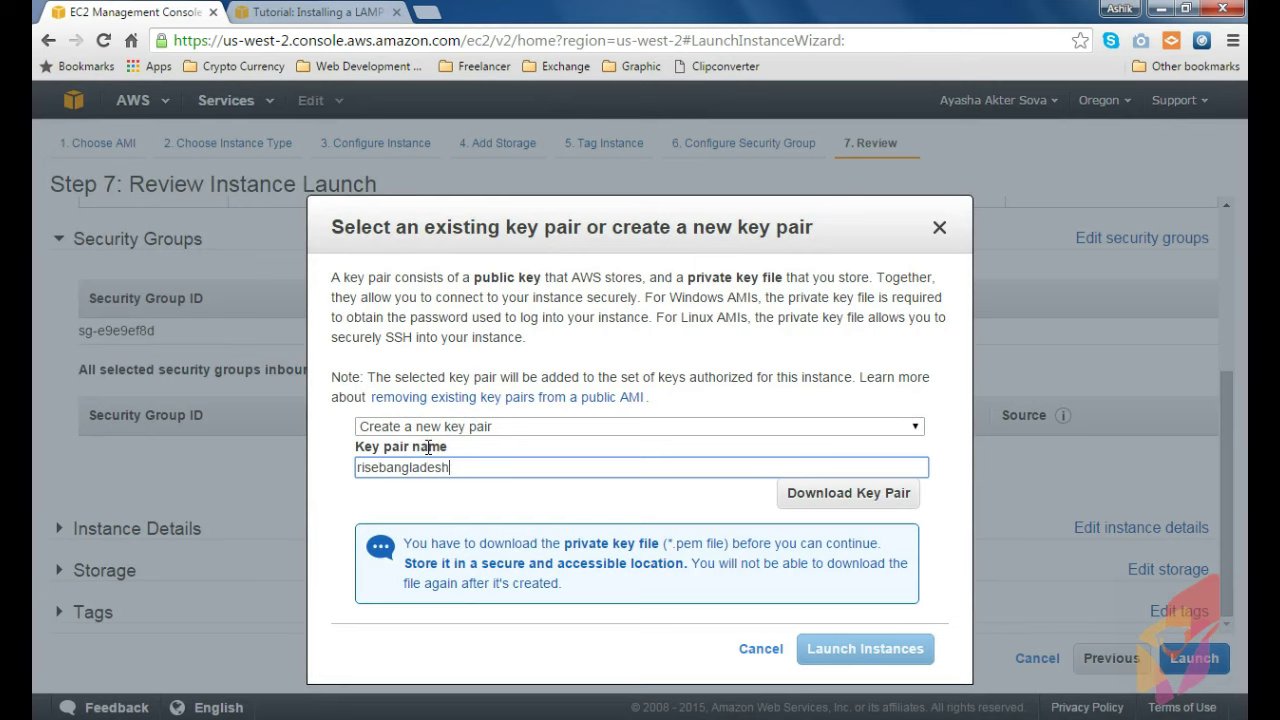
{"action": "left_click", "coordinate": [840, 490]}
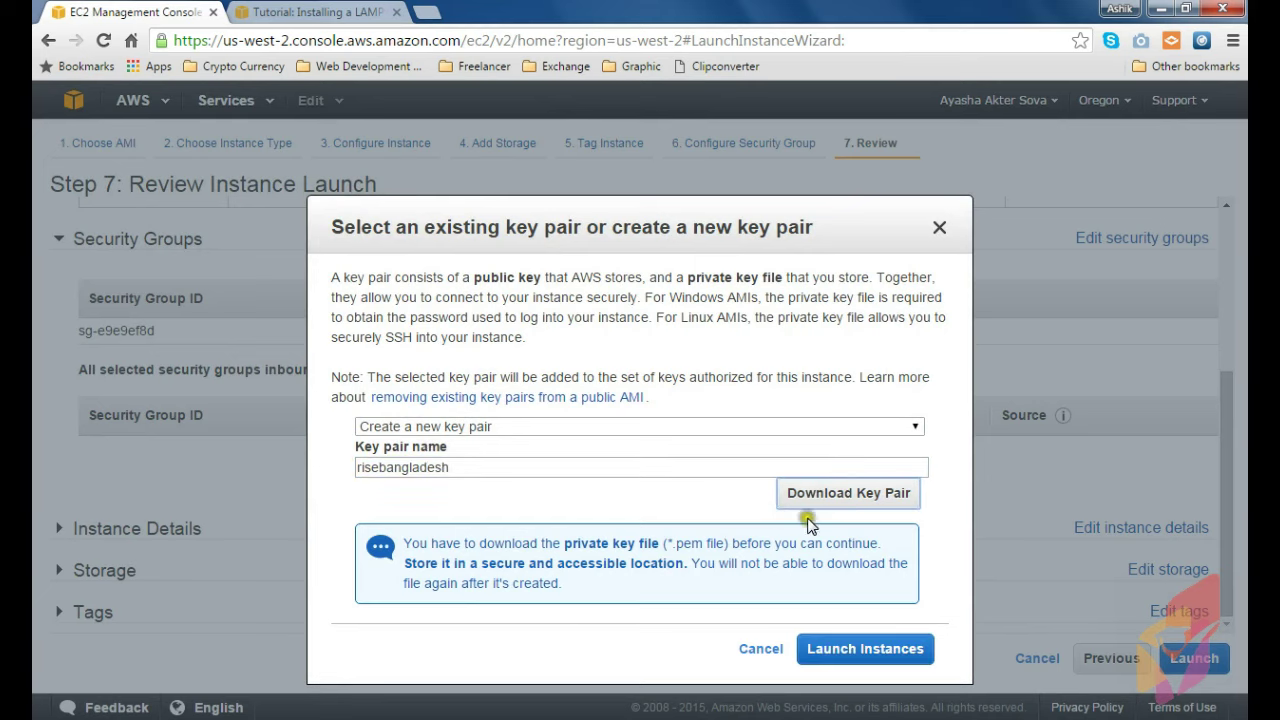
{"action": "left_click_drag", "start_coordinate": [186, 226], "coordinate": [177, 120]}
{"action": "left_click", "coordinate": [166, 129]}
{"action": "left_click", "coordinate": [478, 425]}
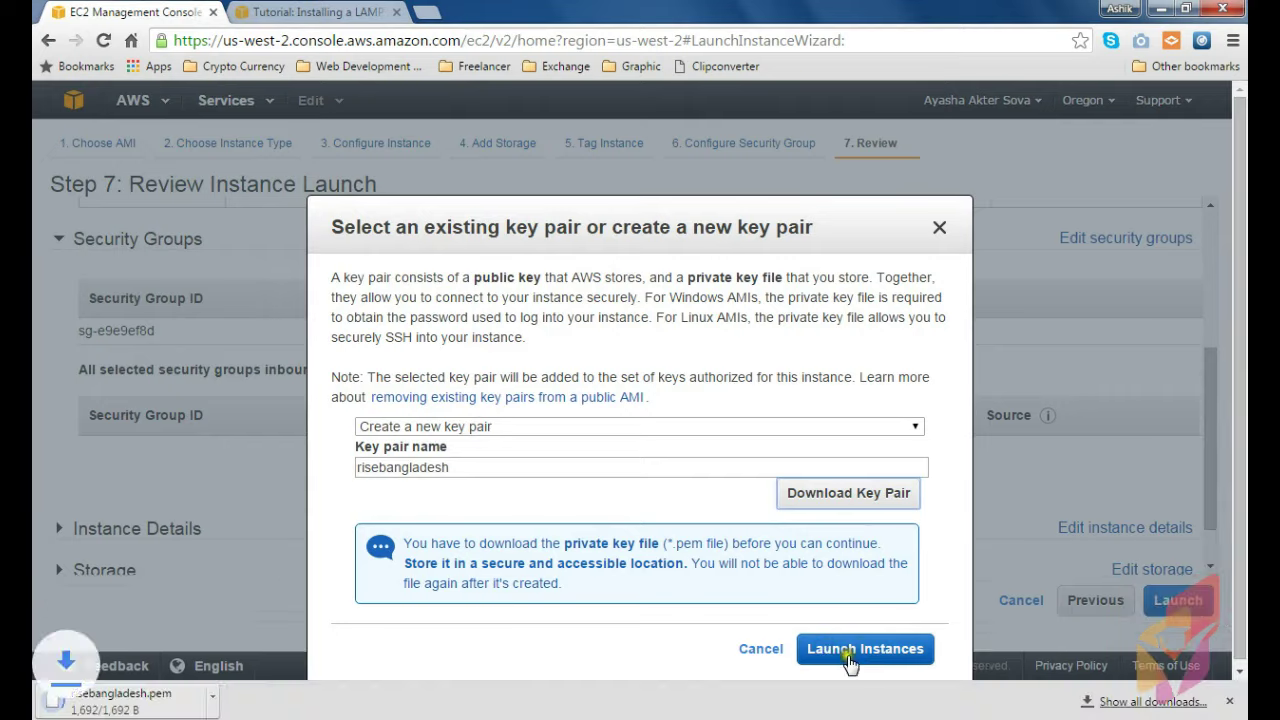
{"action": "left_click", "coordinate": [856, 650]}
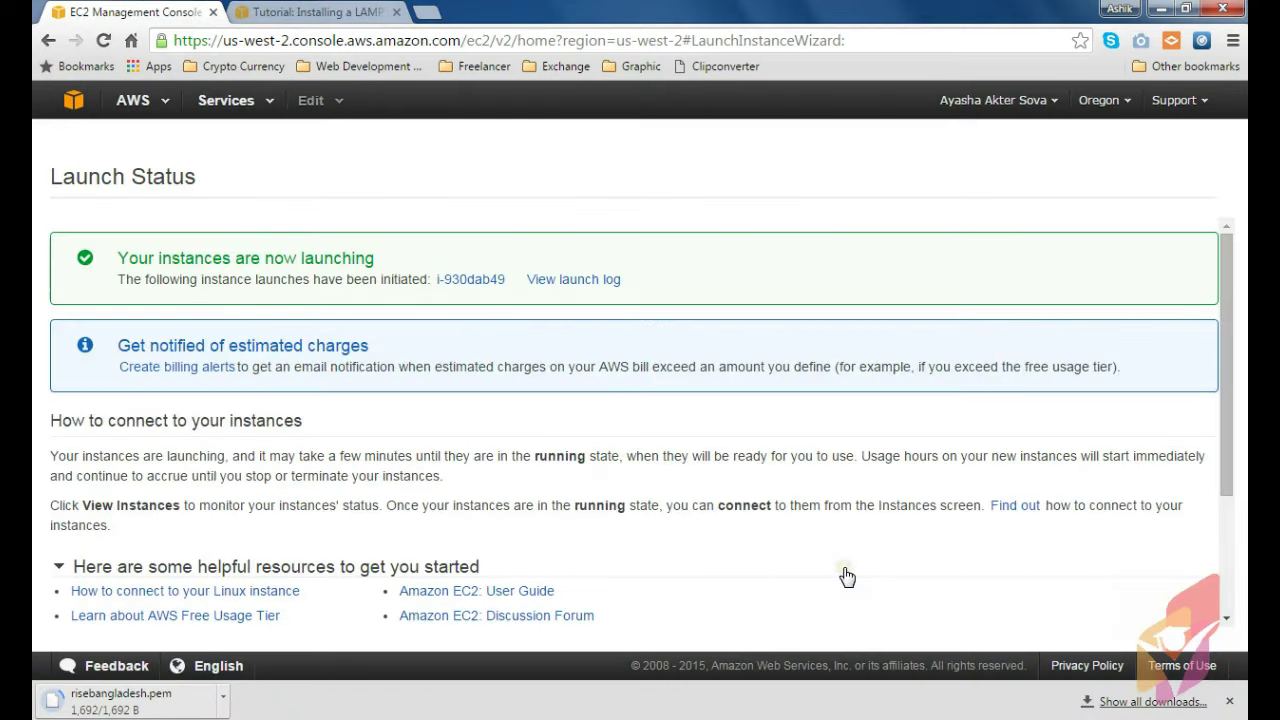
Rename the newly launched instance to 'Rise Bangladesh New VPS'
{"action": "left_click", "coordinate": [470, 280]}
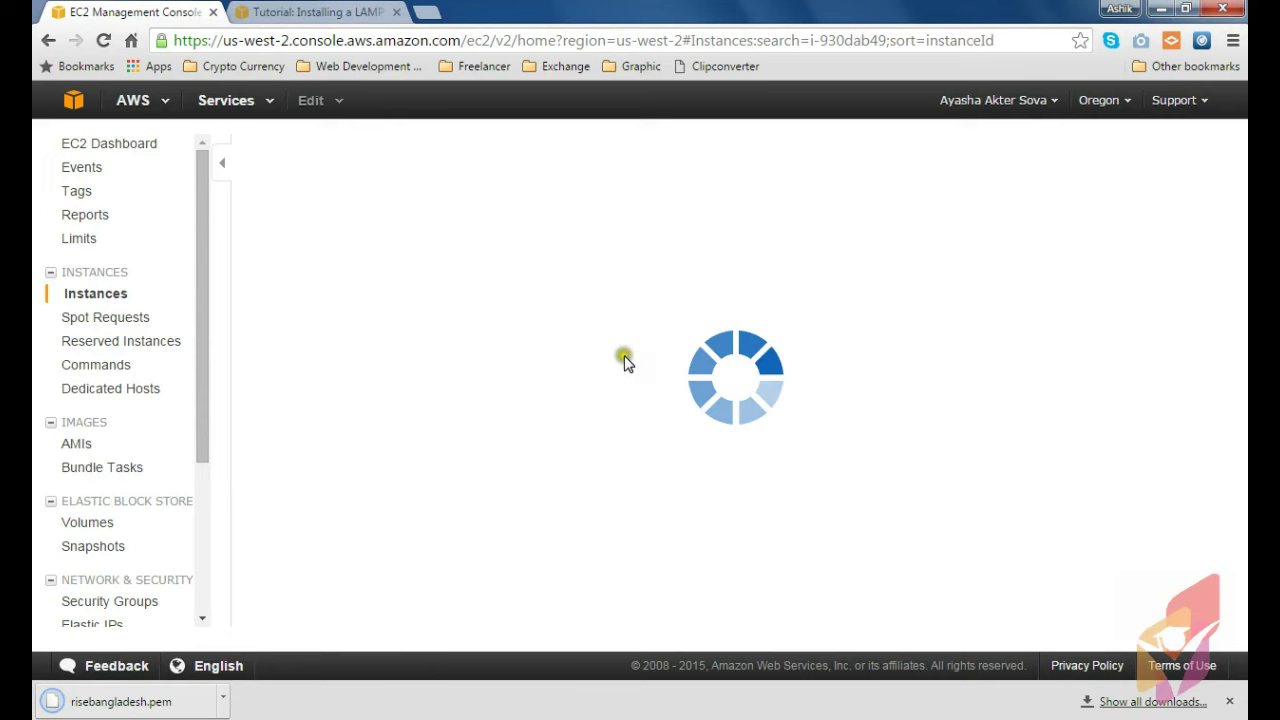
{"action": "left_click", "coordinate": [1229, 701]}
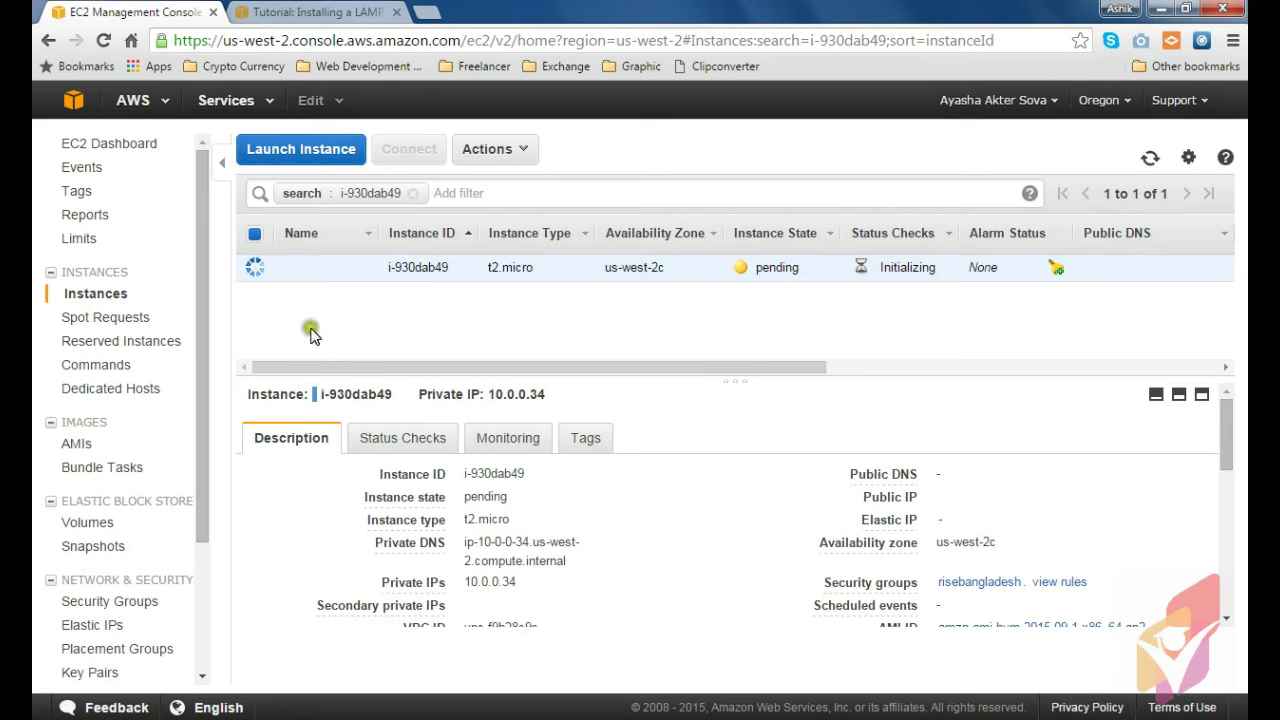
{"action": "left_click", "coordinate": [362, 271]}
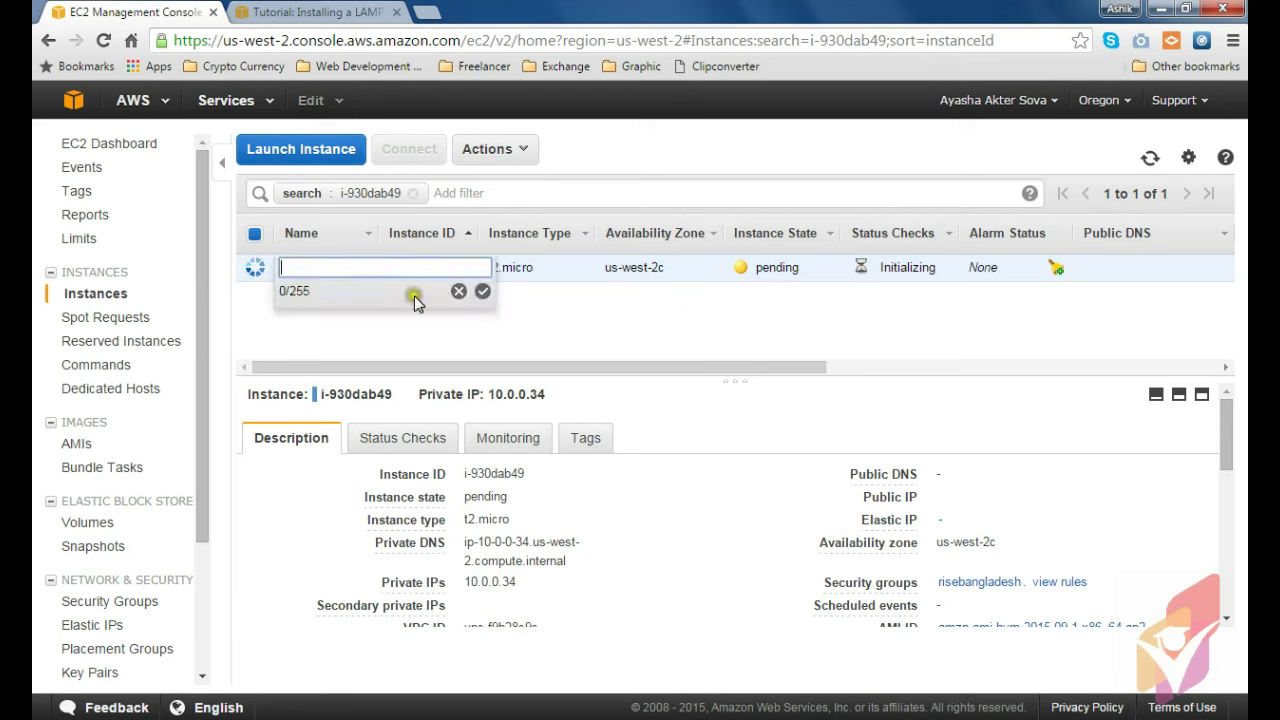
{"action": "type", "text": "Rise Bangladesh New VPS"}
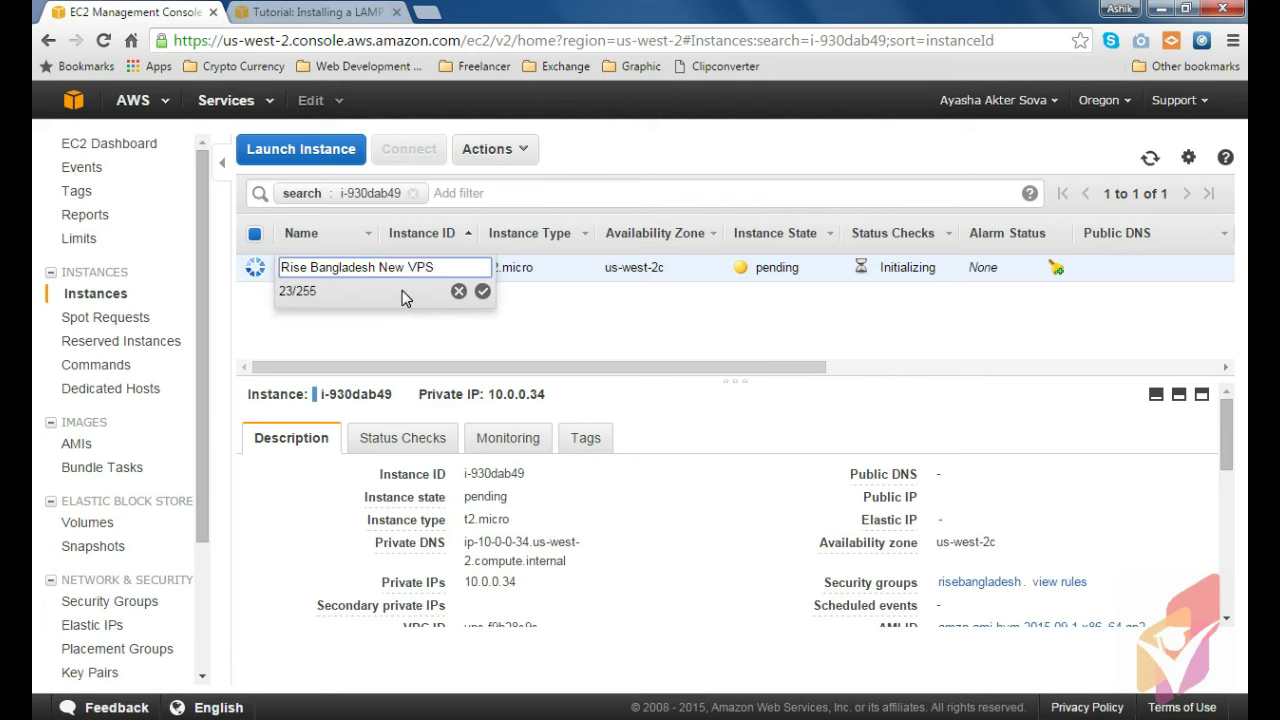
{"action": "left_click", "coordinate": [483, 292]}
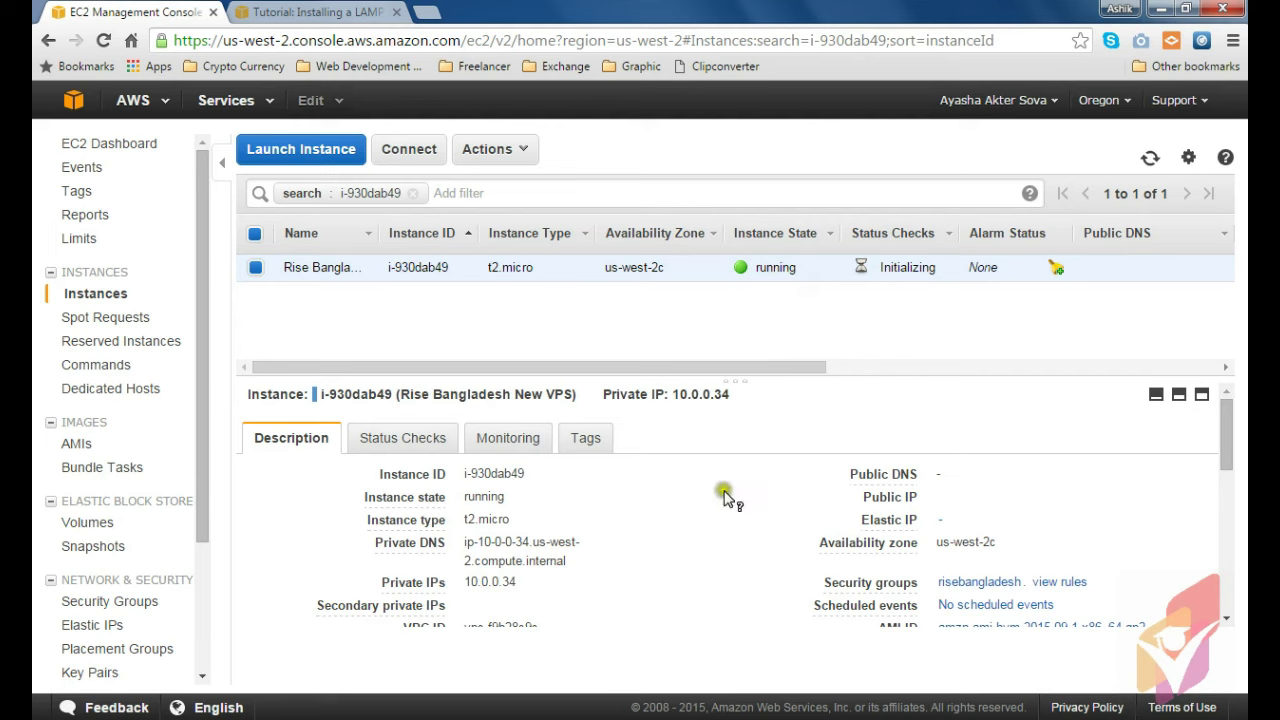
Check the instance type and Elastic IP details, then go to the Elastic IPs page
{"action": "scroll", "coordinate": [780, 530], "scroll_direction": "down", "scroll_amount": 3}
{"action": "scroll", "coordinate": [790, 512], "scroll_direction": "up", "scroll_amount": 3}
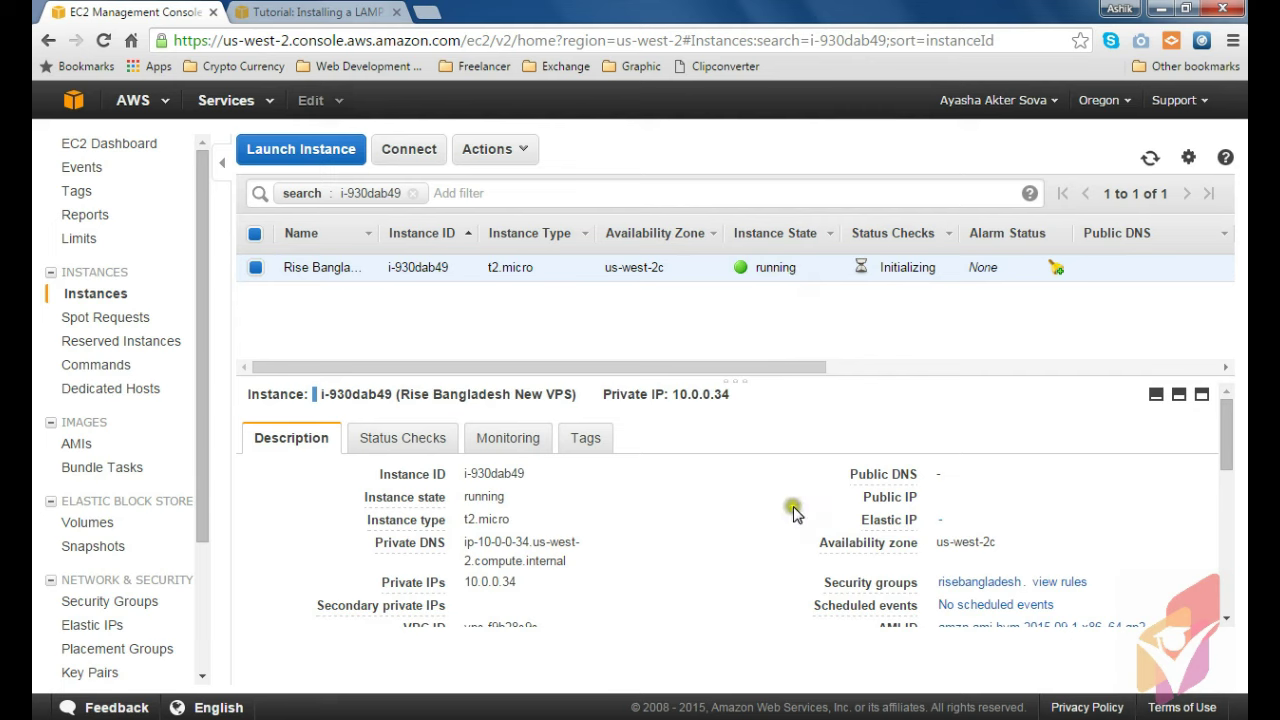
{"action": "left_click", "coordinate": [944, 508]}
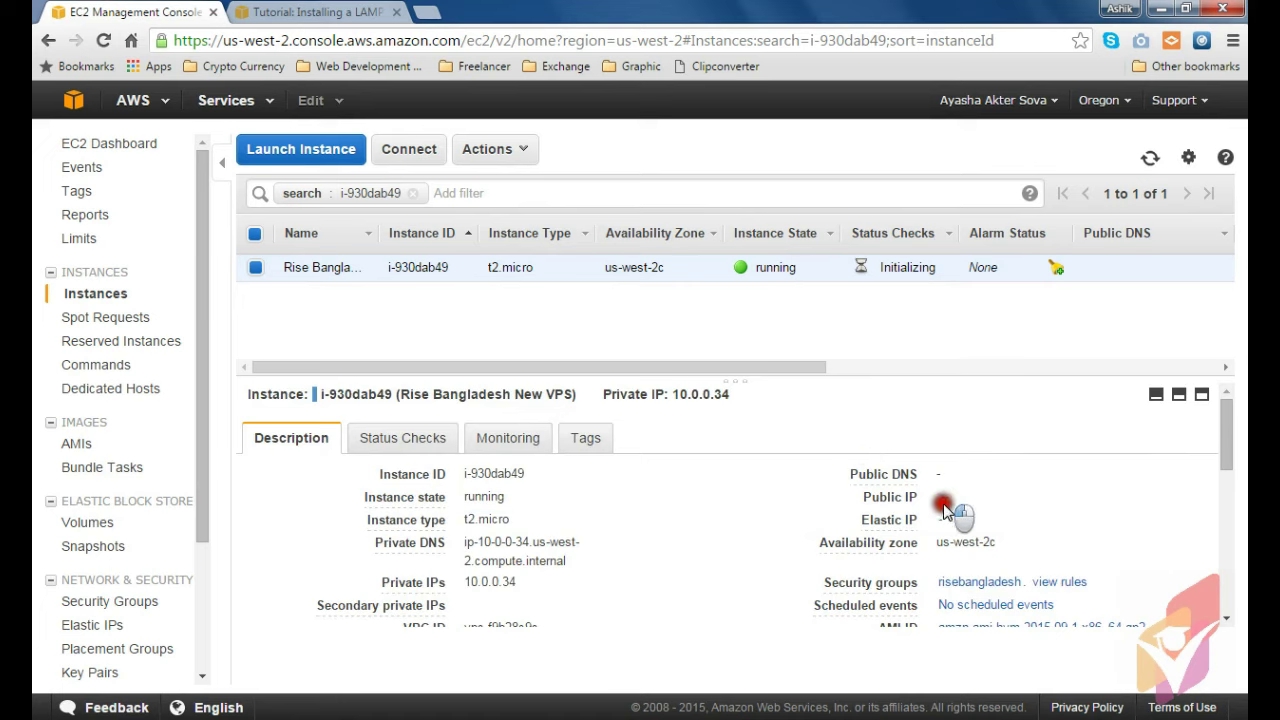
{"action": "left_click_drag", "start_coordinate": [944, 508], "coordinate": [968, 440]}
{"action": "left_click", "coordinate": [951, 471]}
{"action": "left_click", "coordinate": [116, 634]}
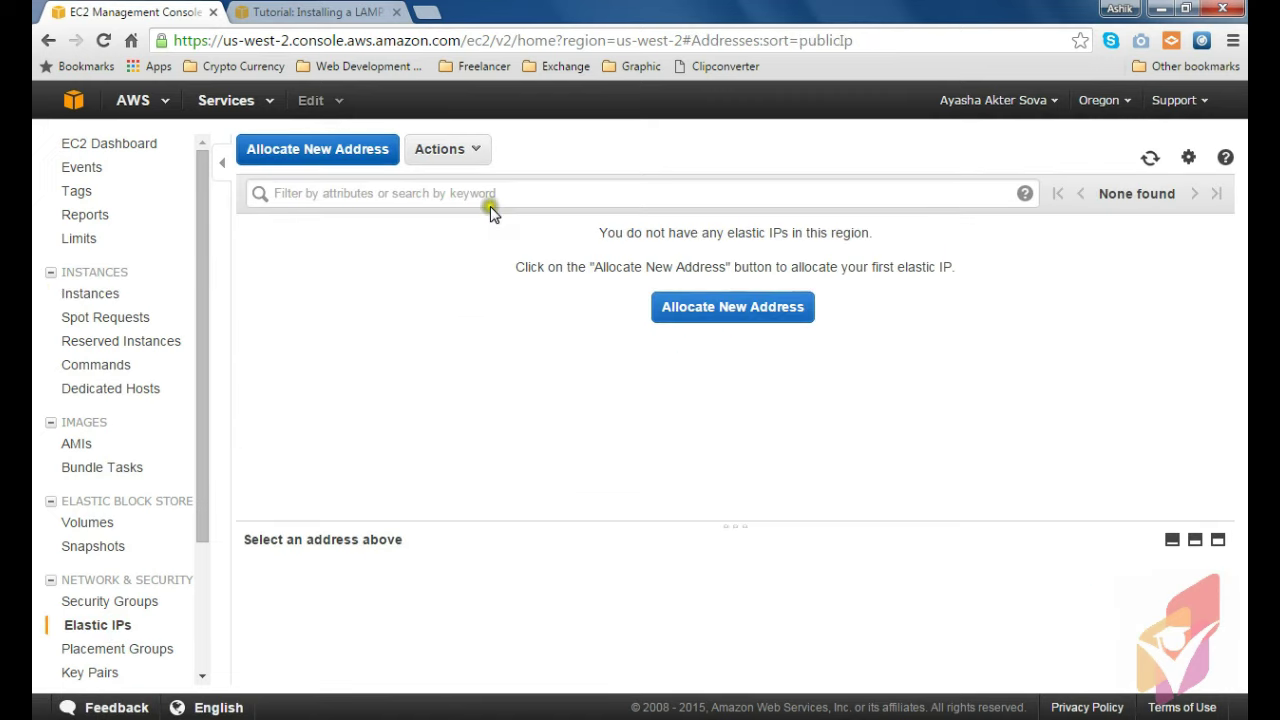
Allocate a new Elastic IP address, 52.27.249.95
{"action": "left_click", "coordinate": [741, 315]}
{"action": "left_click", "coordinate": [757, 451]}
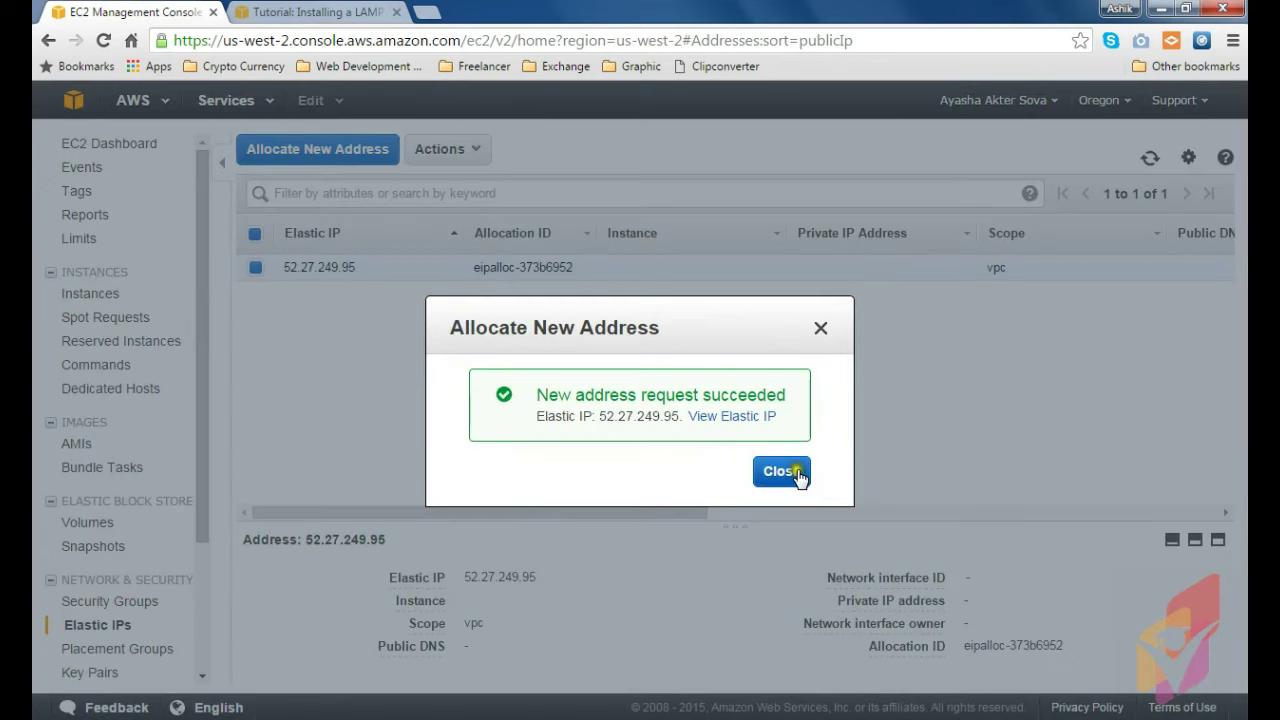
{"action": "left_click", "coordinate": [797, 474]}
Associate 52.27.249.95 with Rise Bangladesh New VPS at private IP 10.0.0.34, allowing reassociation
{"action": "right_click", "coordinate": [420, 268]}
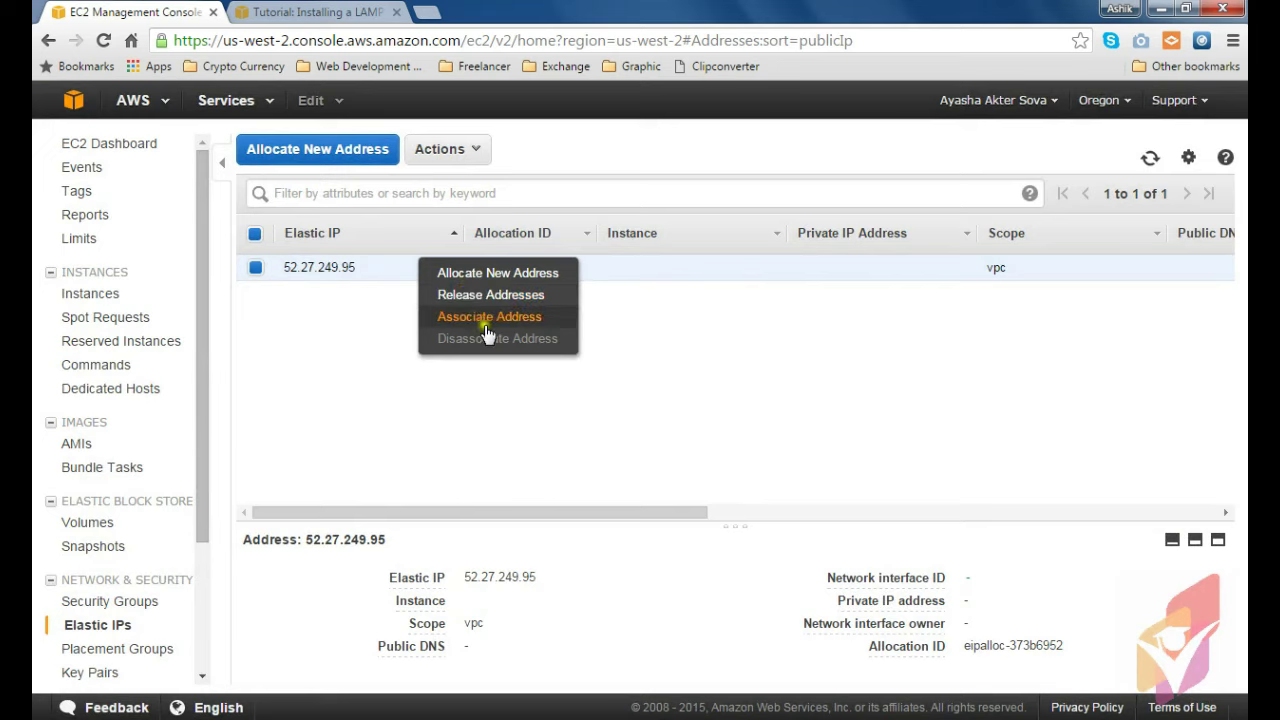
{"action": "left_click", "coordinate": [532, 322]}
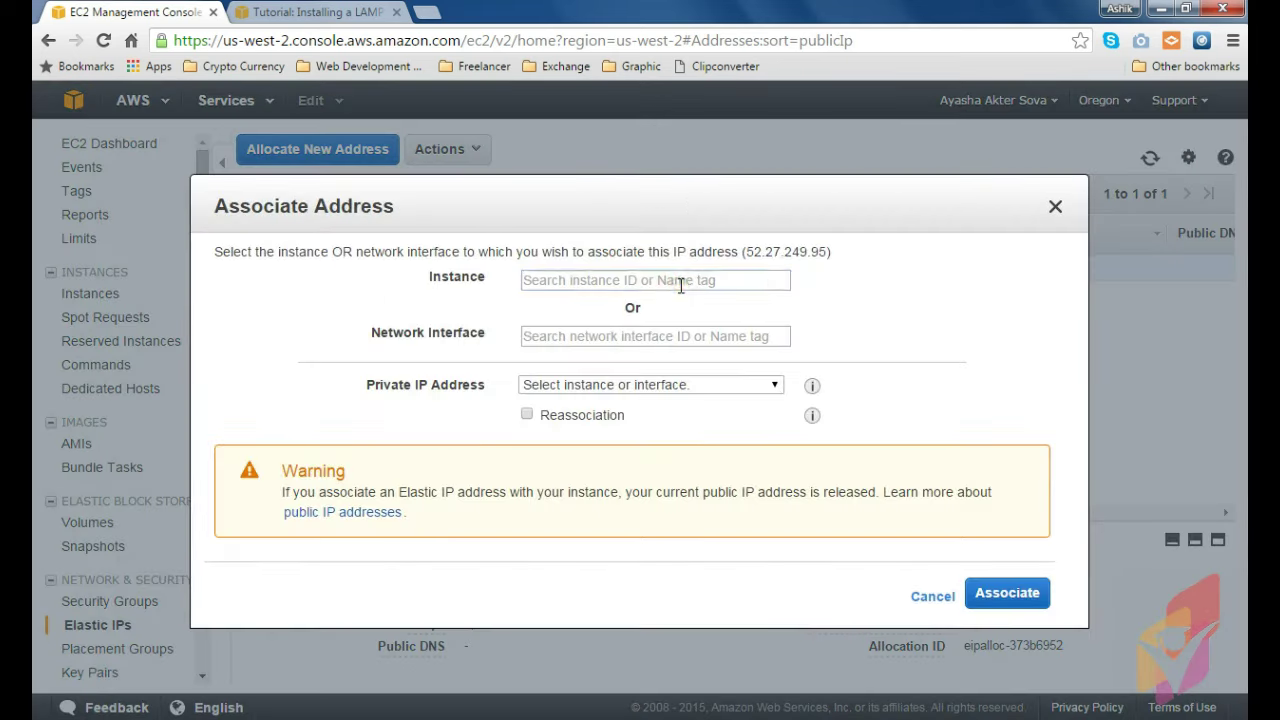
{"action": "left_click", "coordinate": [680, 284]}
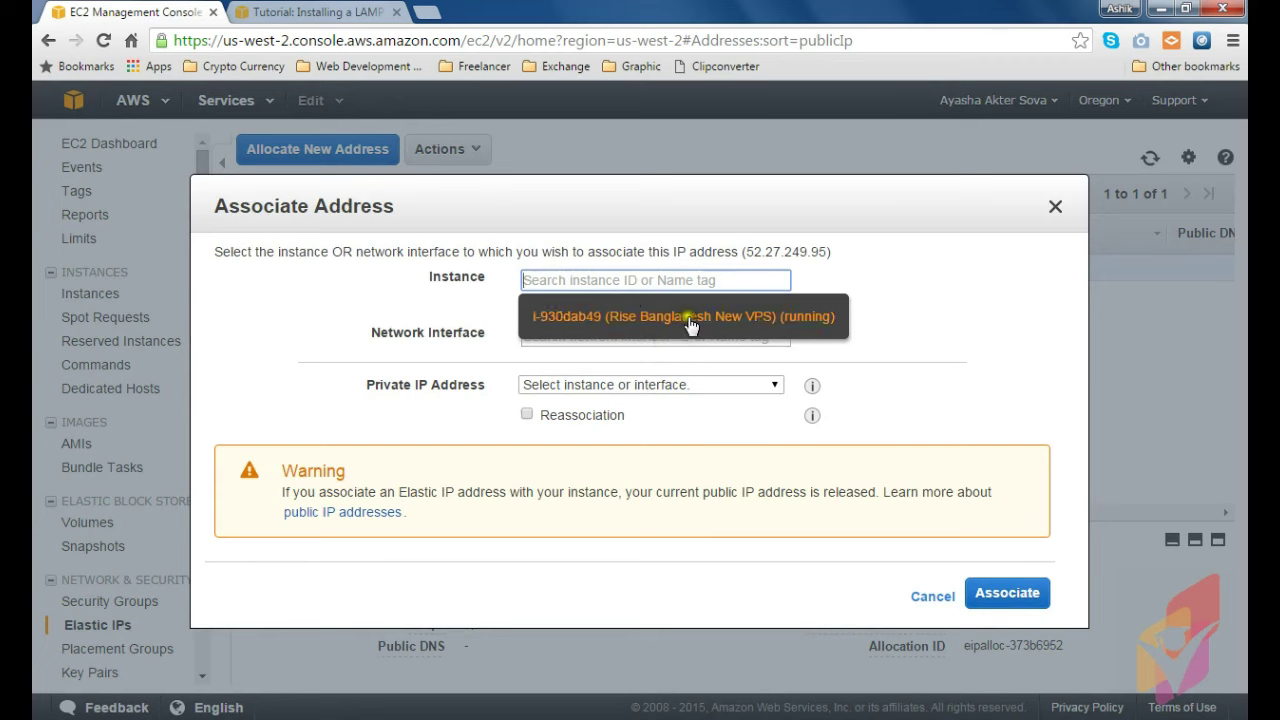
{"action": "left_click", "coordinate": [680, 318]}
{"action": "left_click", "coordinate": [660, 389]}
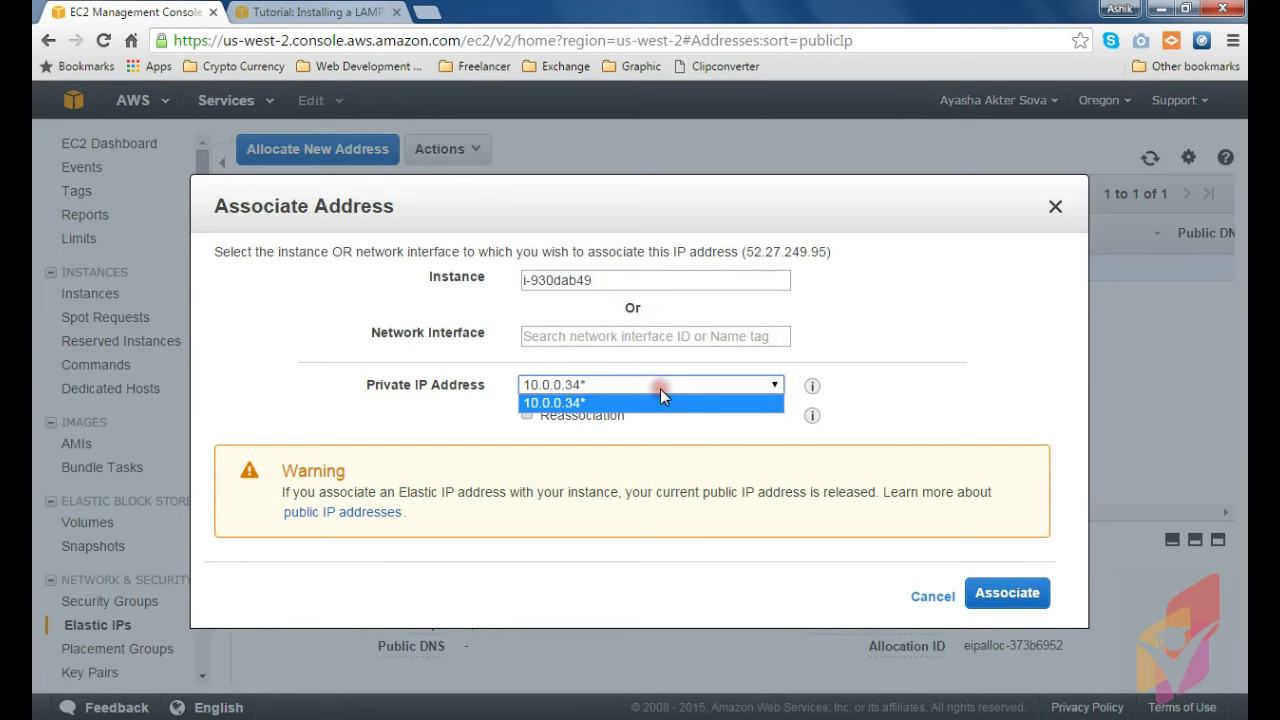
{"action": "left_click", "coordinate": [660, 389]}
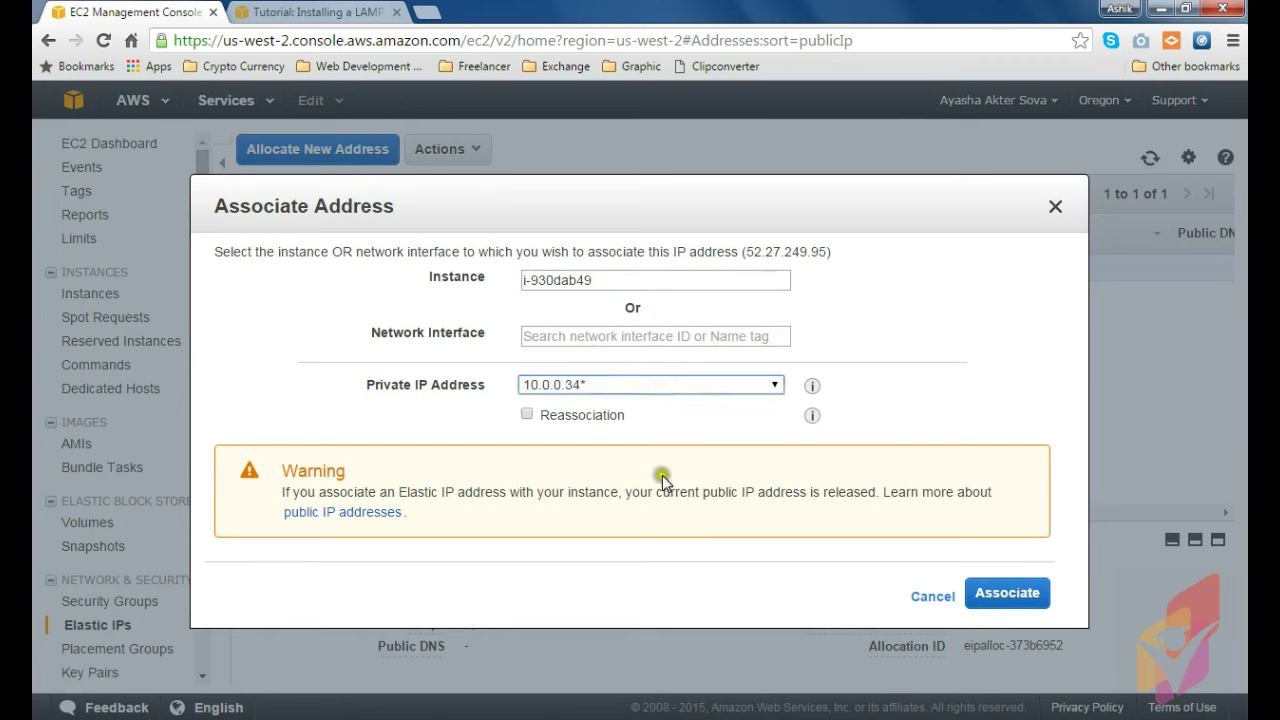
{"action": "left_click", "coordinate": [527, 414]}
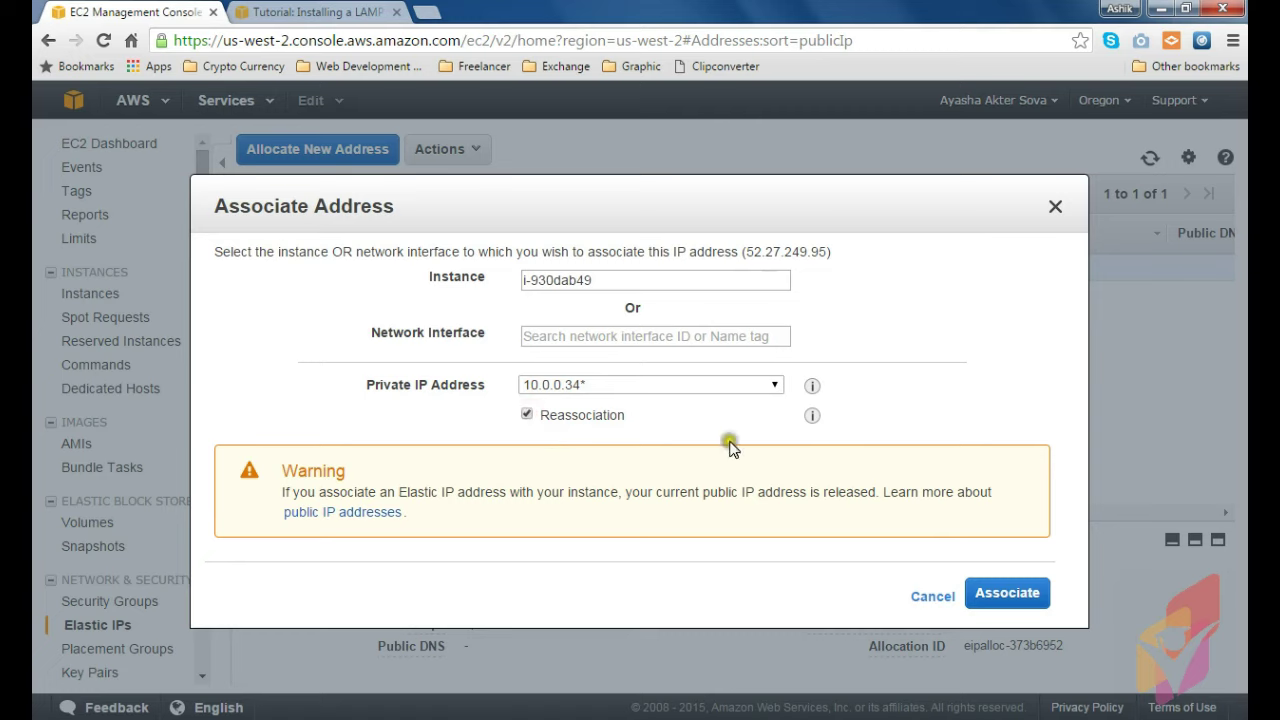
{"action": "left_click", "coordinate": [1022, 598]}
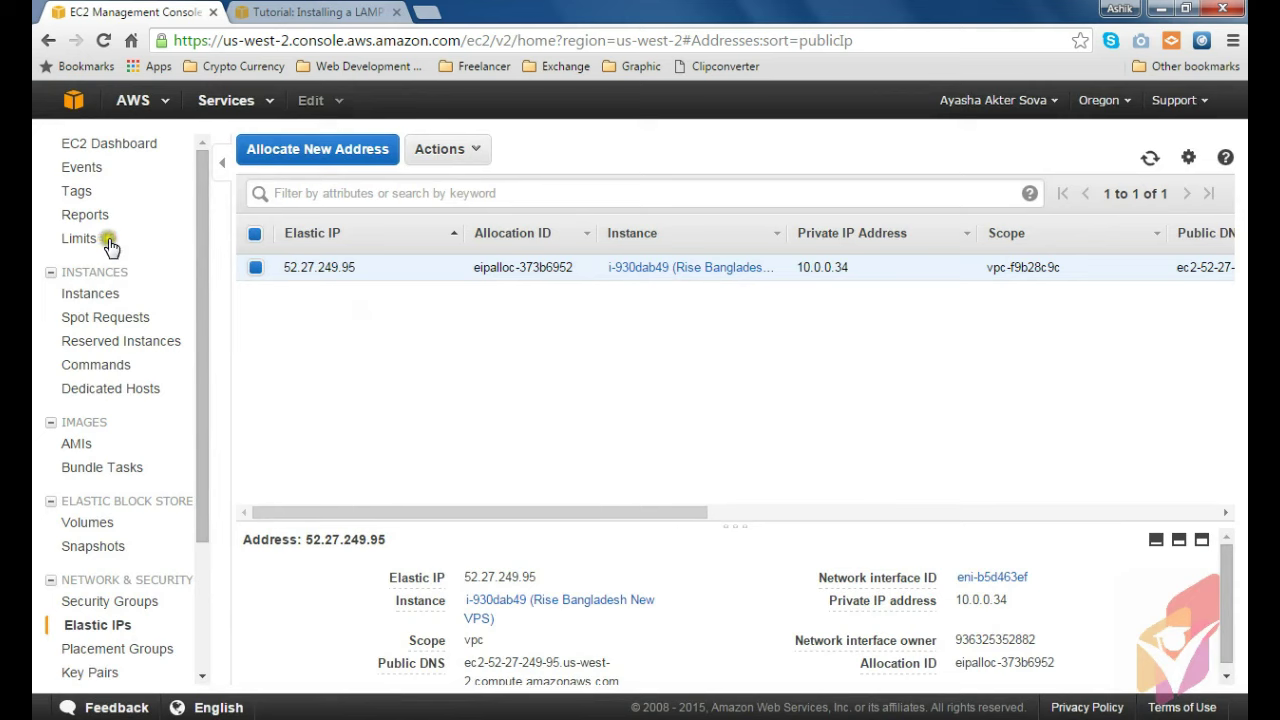
Review the running instance's public DNS and Elastic IP, then go to Security Groups
{"action": "left_click", "coordinate": [148, 150]}
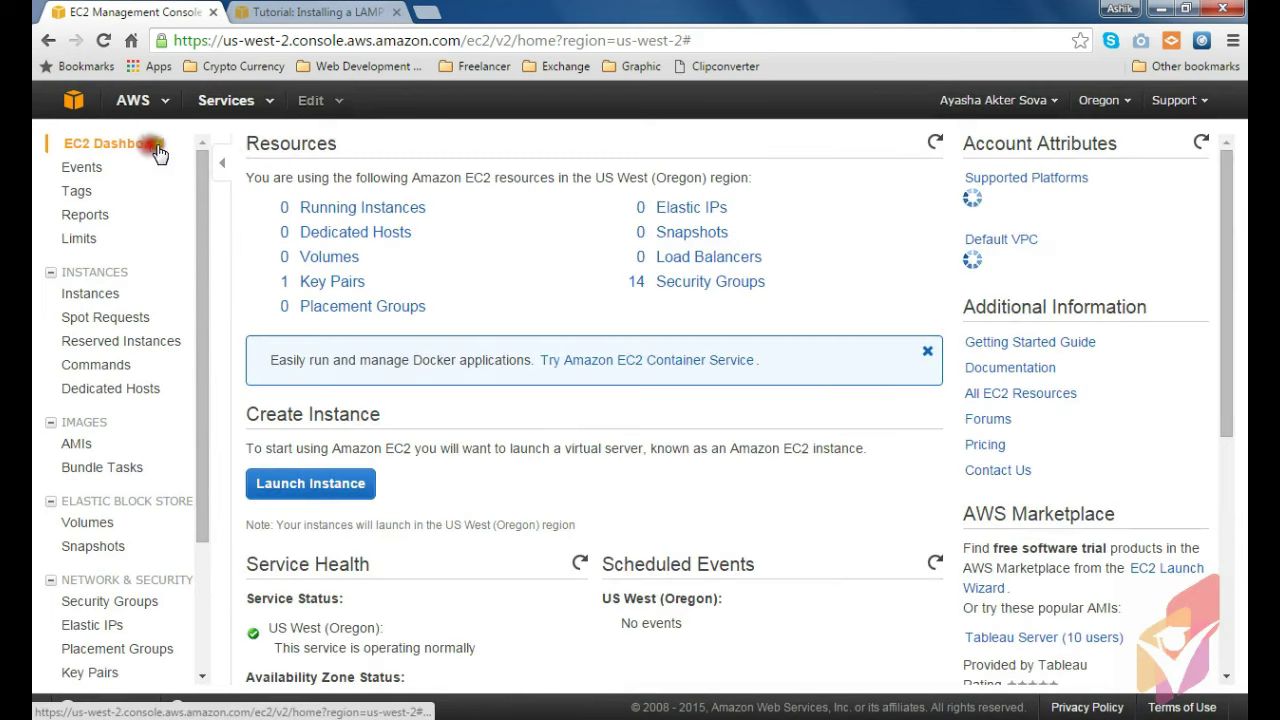
{"action": "left_click", "coordinate": [345, 207]}
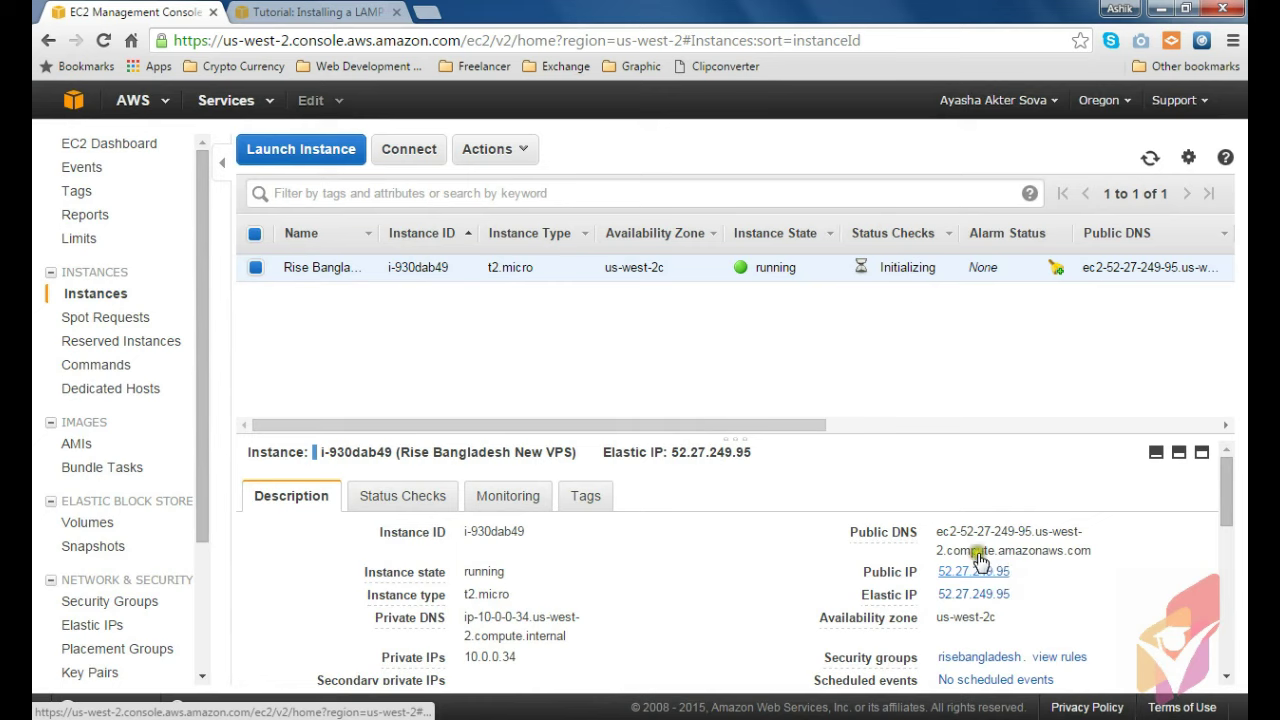
{"action": "left_click_drag", "start_coordinate": [937, 531], "coordinate": [1090, 552]}
{"action": "left_click", "coordinate": [1022, 580]}
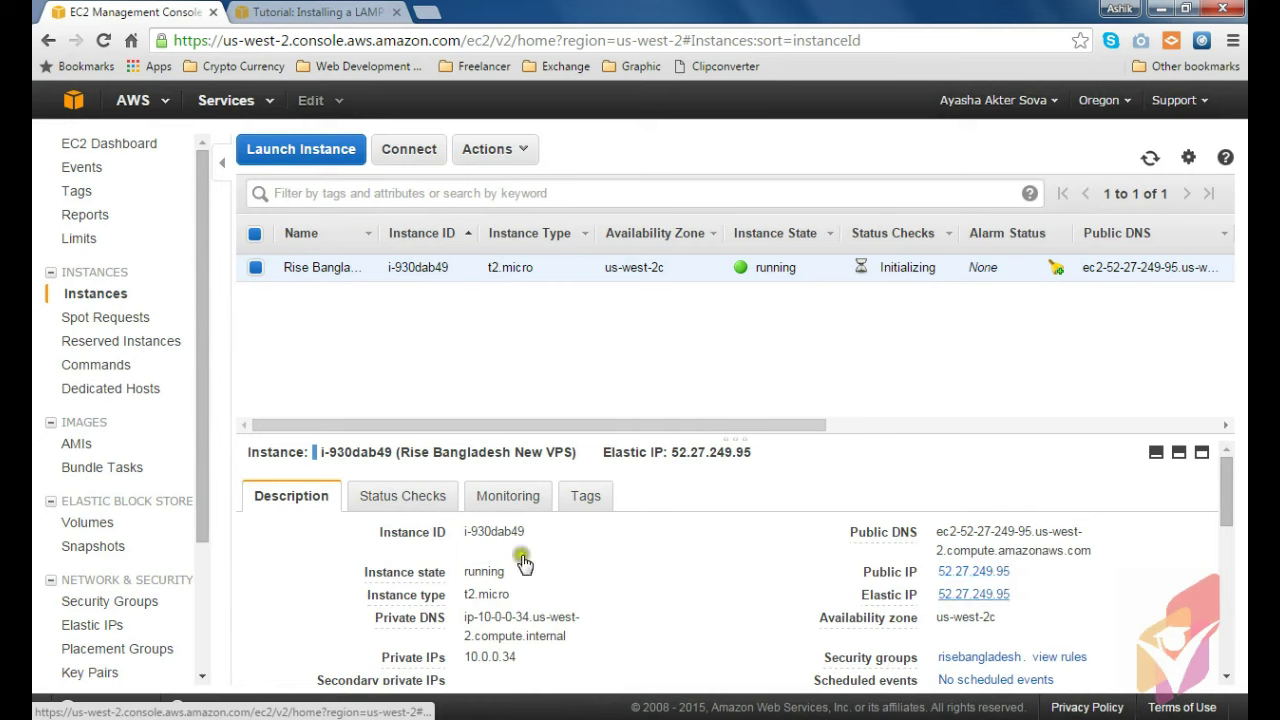
{"action": "left_click_drag", "start_coordinate": [200, 541], "coordinate": [206, 546]}
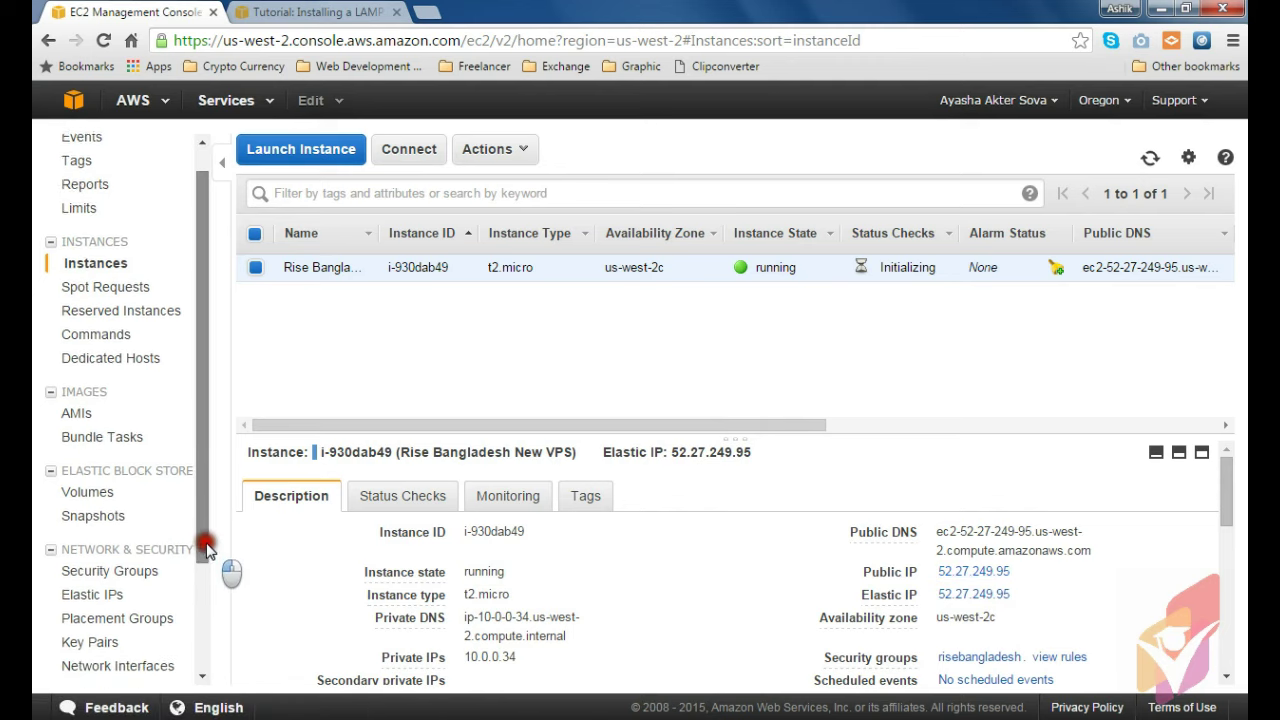
{"action": "scroll", "coordinate": [206, 580], "scroll_direction": "down", "scroll_amount": 1}
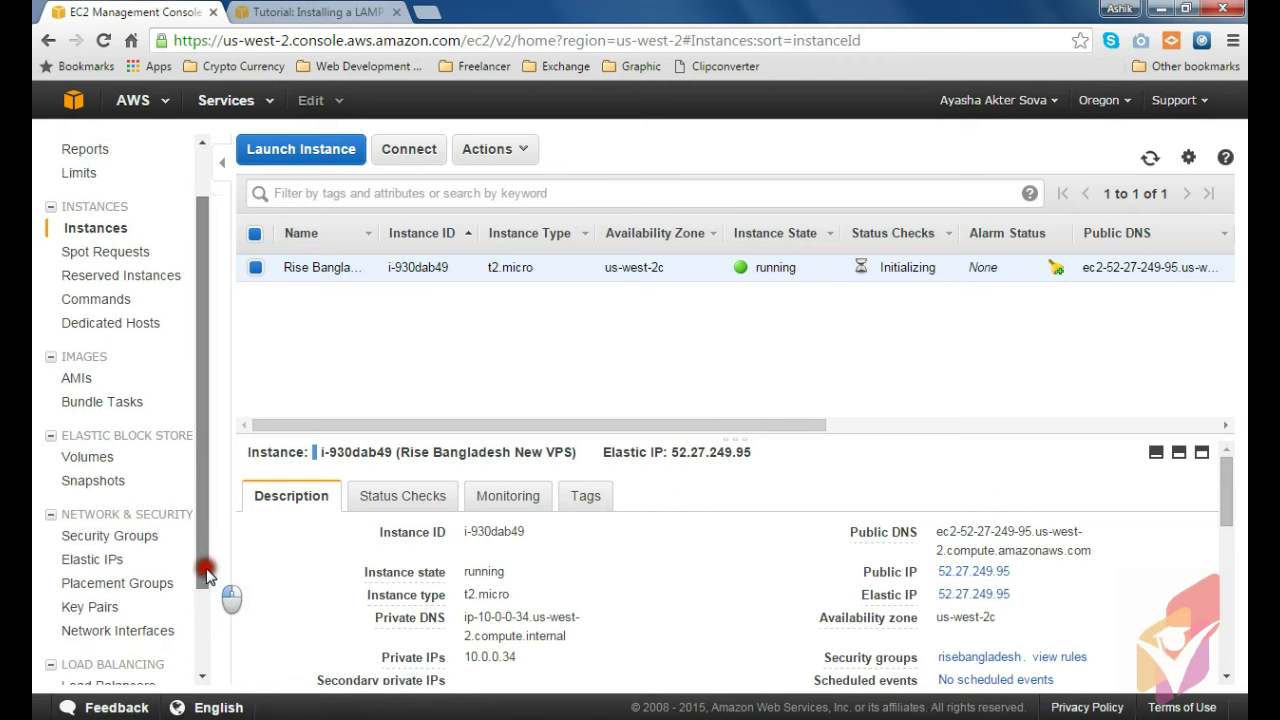
{"action": "left_click", "coordinate": [153, 541]}
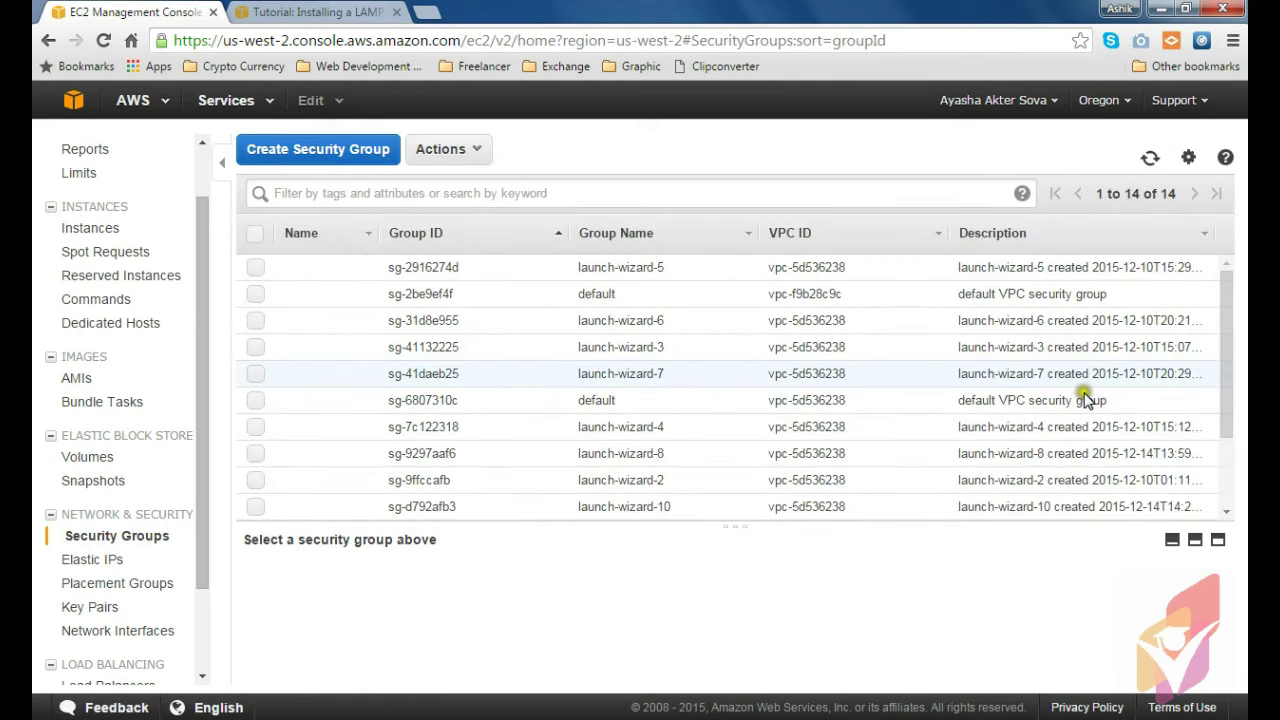
Give the risebangladesh security group an inbound SSH port 22 rule restricted to My IP
{"action": "left_click", "coordinate": [1222, 374]}
{"action": "left_click", "coordinate": [255, 428]}
{"action": "left_click", "coordinate": [384, 583]}
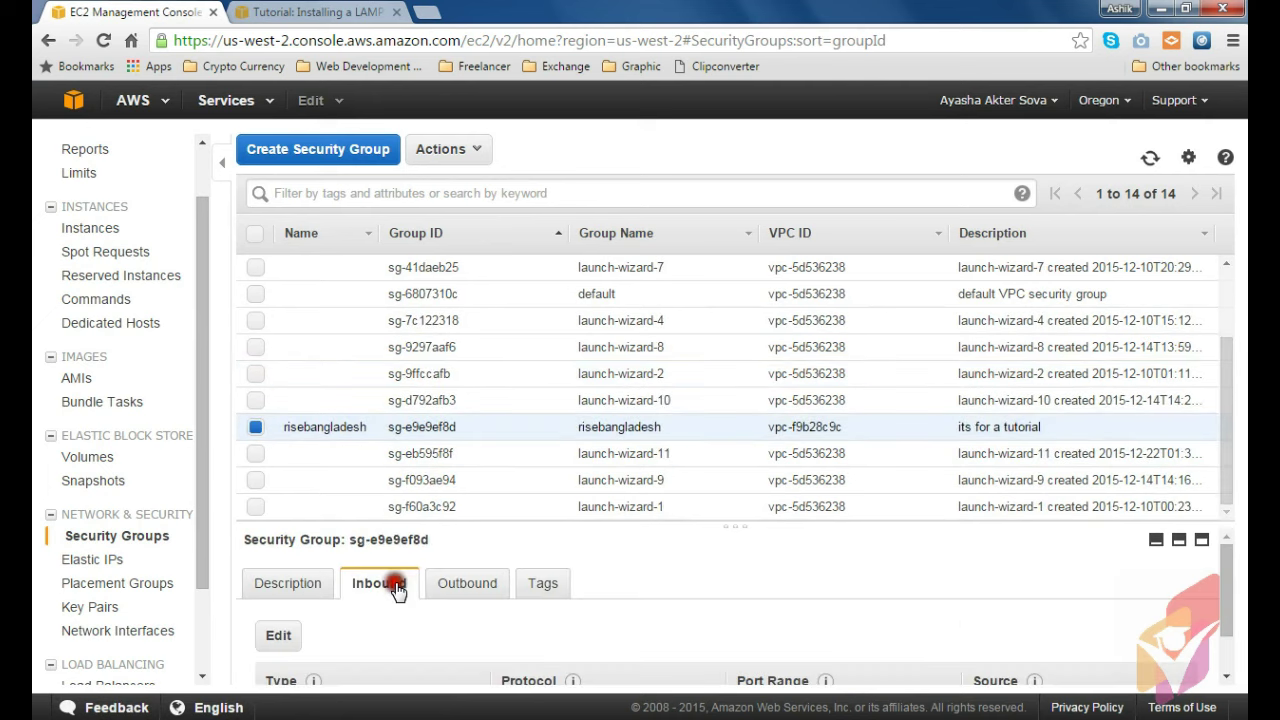
{"action": "scroll", "coordinate": [290, 585], "scroll_direction": "down", "scroll_amount": 1}
{"action": "left_click", "coordinate": [280, 583]}
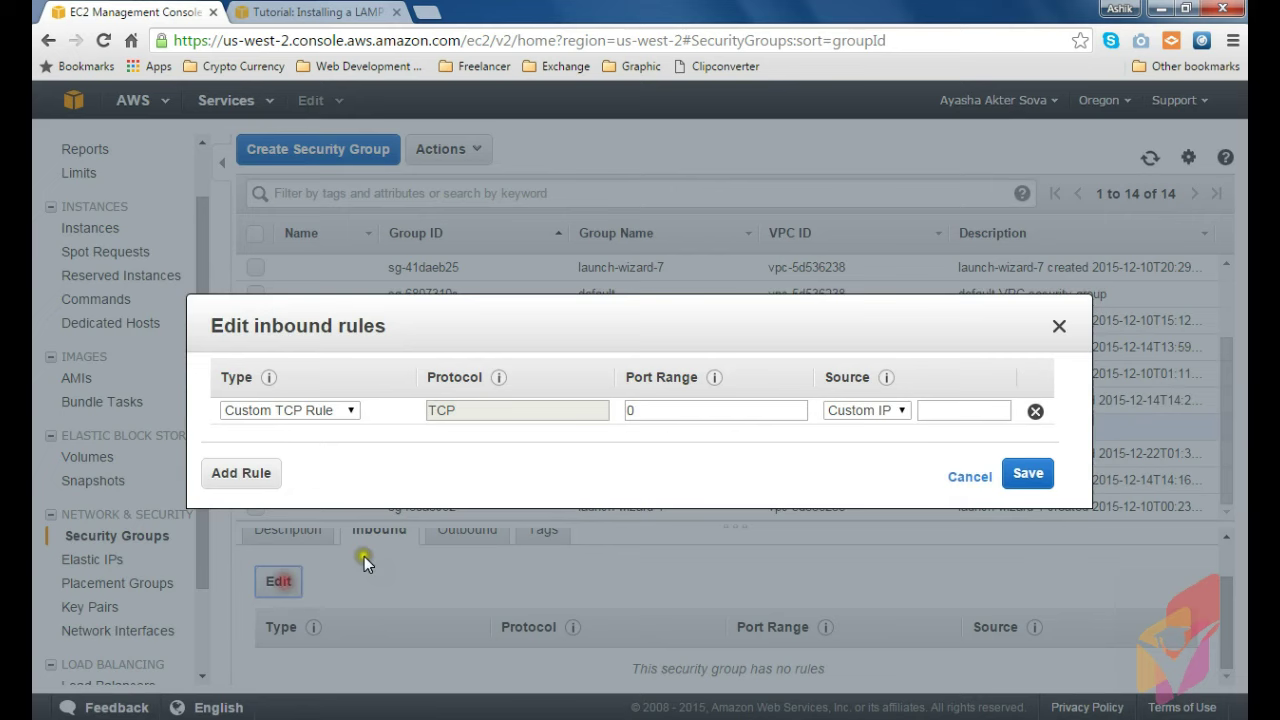
{"action": "left_click", "coordinate": [345, 410]}
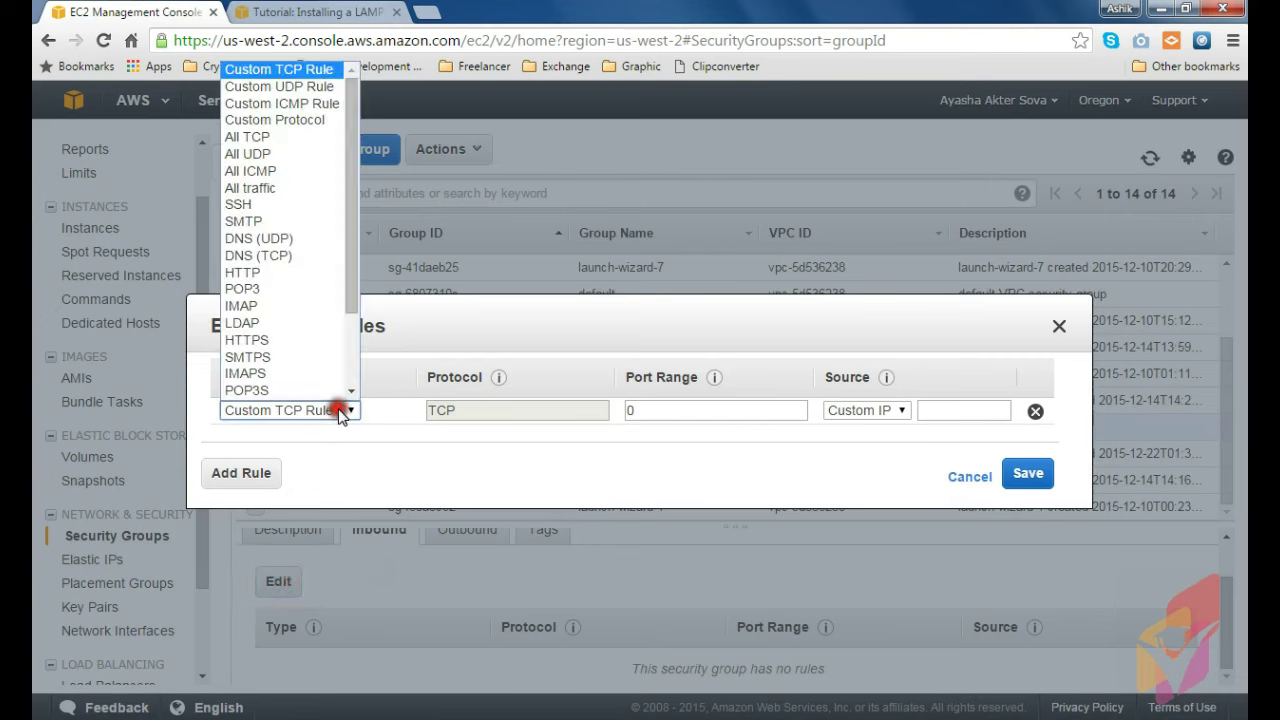
{"action": "left_click", "coordinate": [285, 205]}
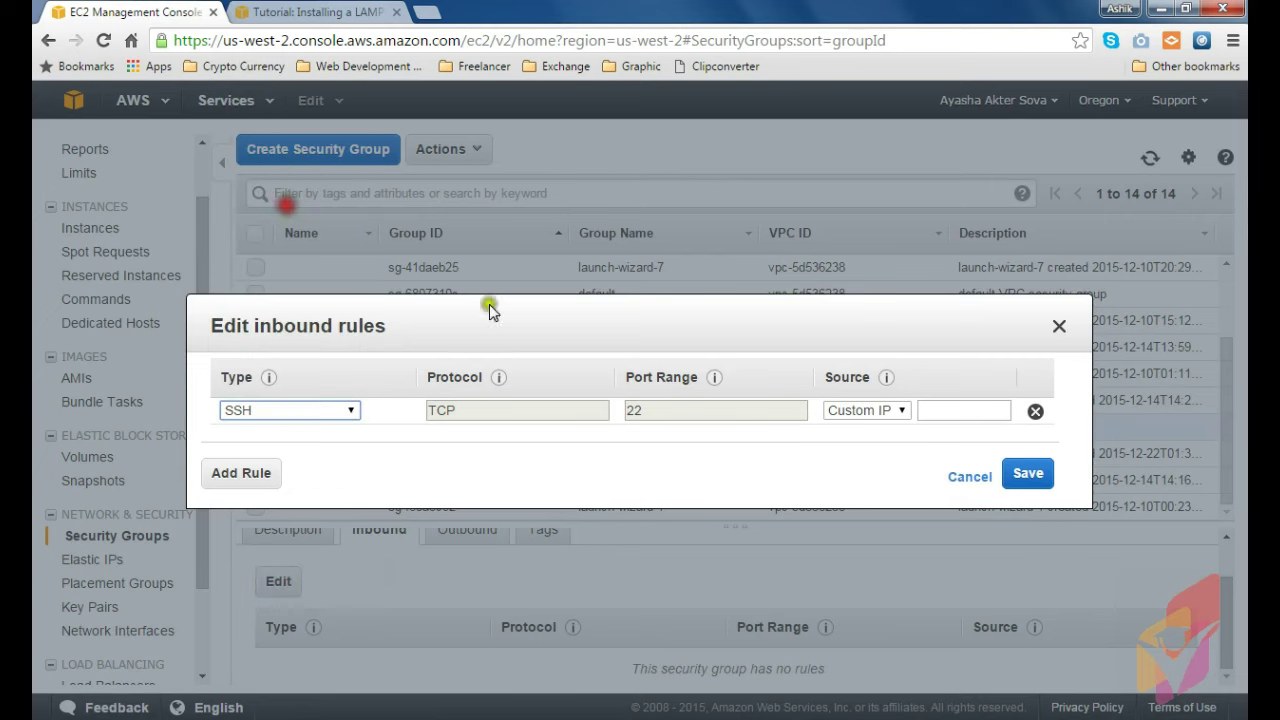
{"action": "left_click", "coordinate": [889, 413]}
{"action": "left_click", "coordinate": [866, 456]}
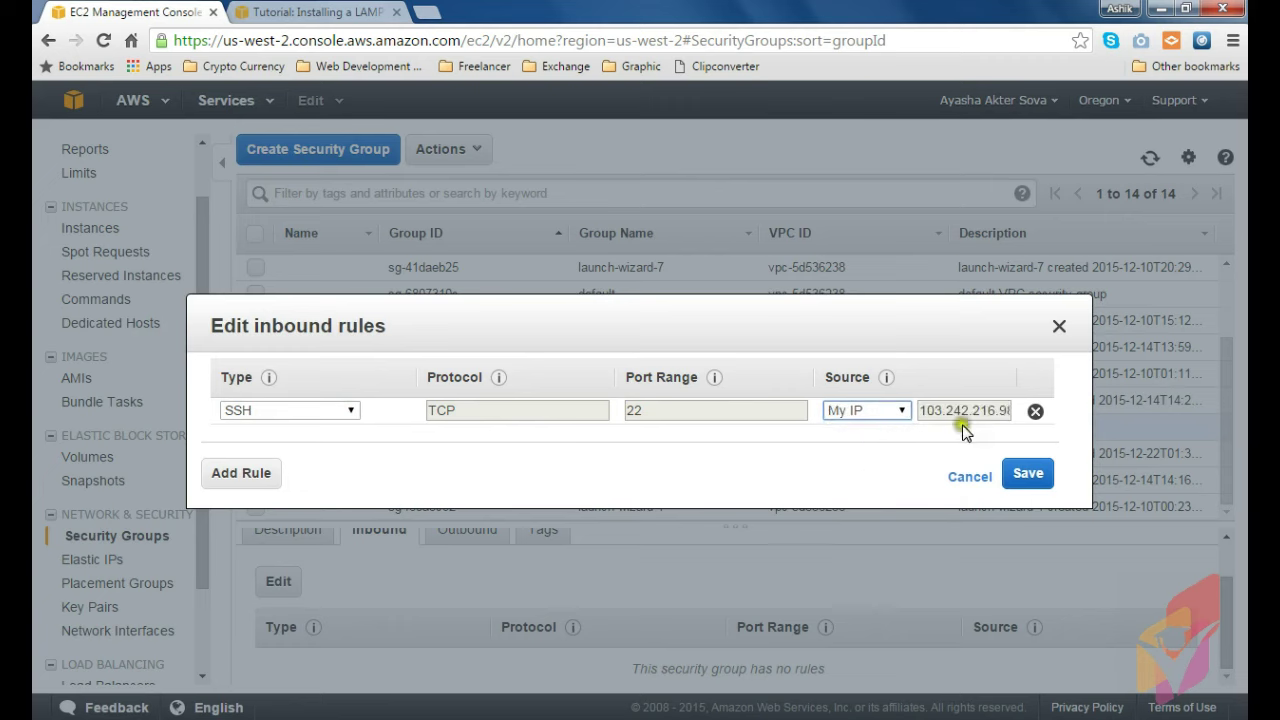
{"action": "left_click", "coordinate": [1032, 477]}
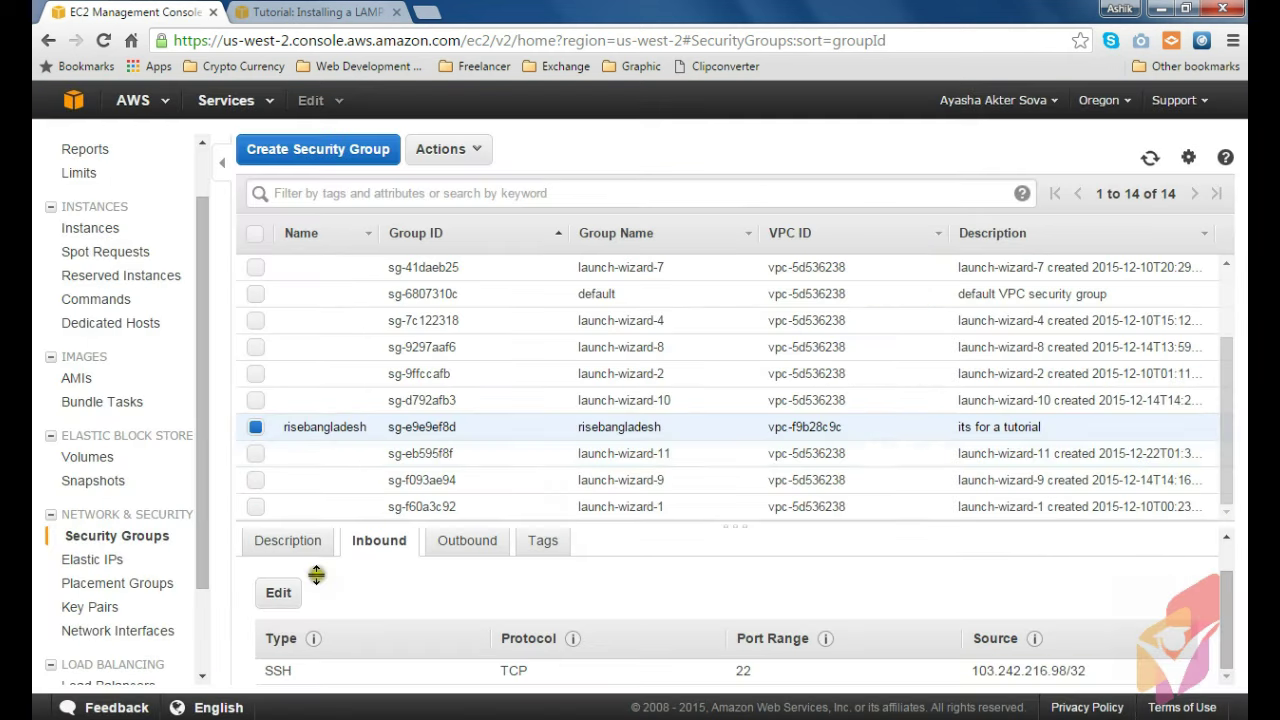
Add an inbound HTTP rule on port 80
{"action": "left_click", "coordinate": [285, 596]}
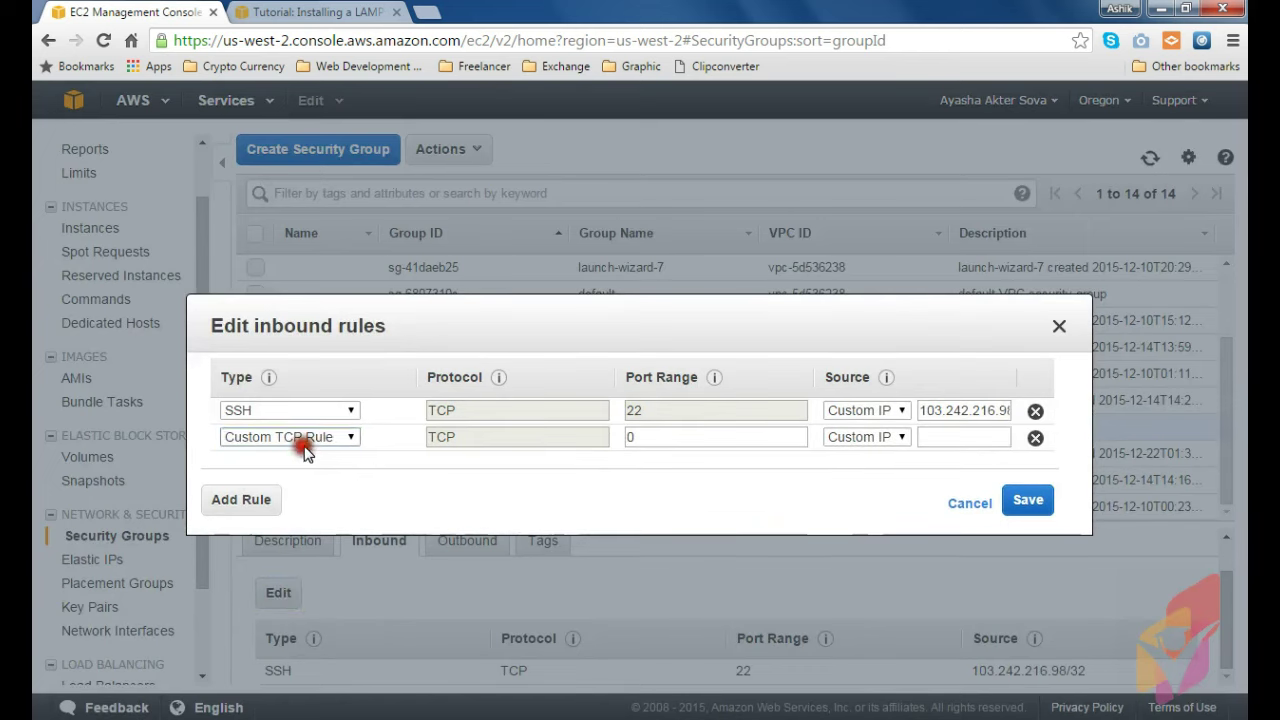
{"action": "left_click", "coordinate": [300, 437]}
{"action": "left_click", "coordinate": [243, 300]}
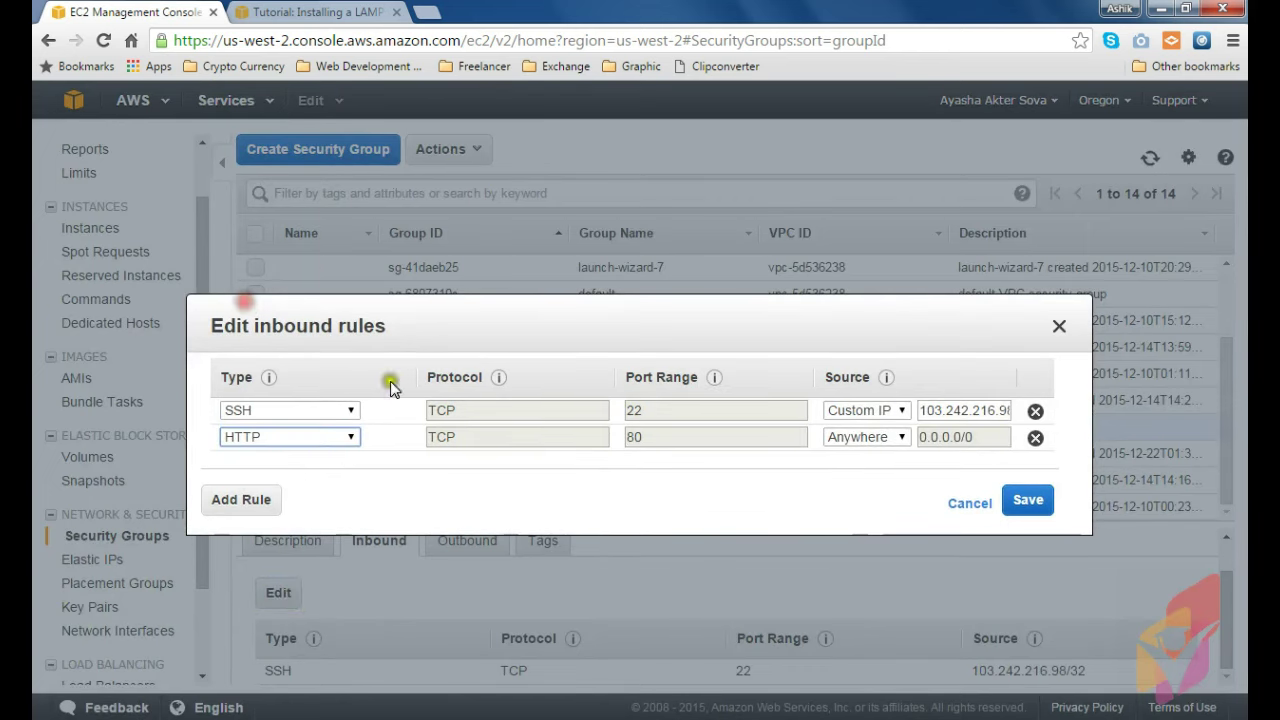
{"action": "left_click", "coordinate": [1025, 510]}
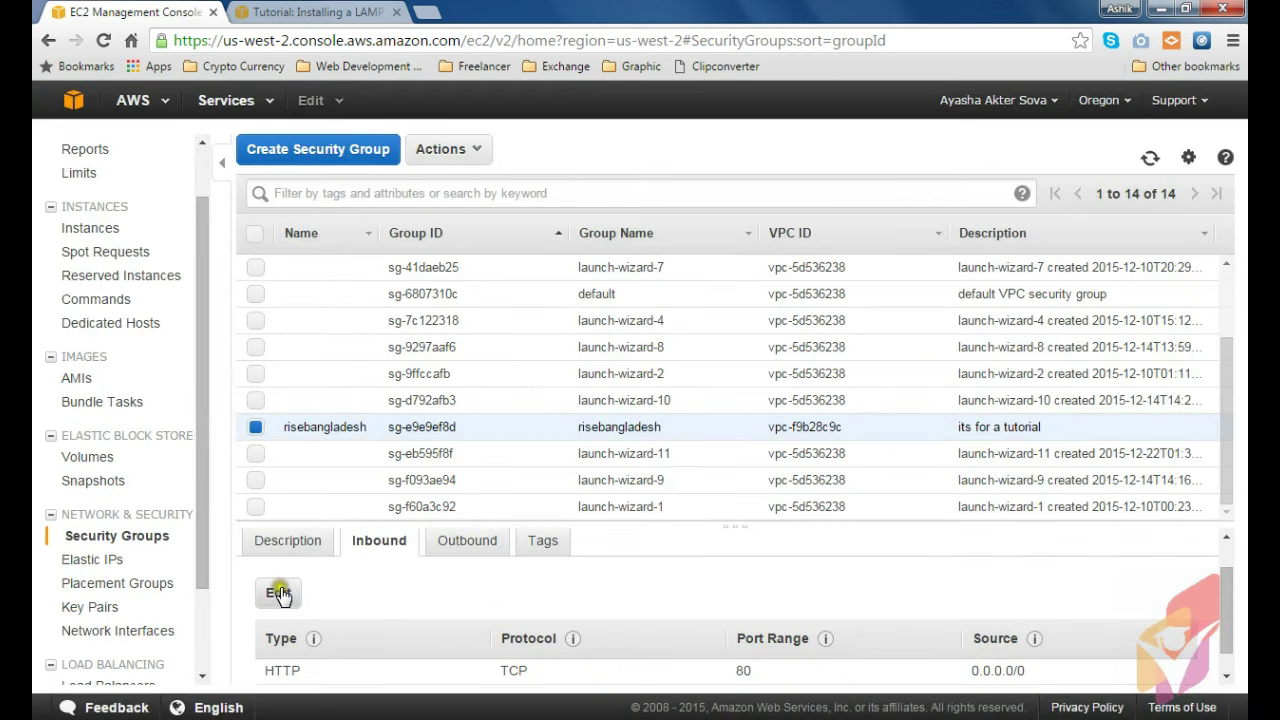
Add inbound HTTPS 443 and All traffic (My IP) rules and save
{"action": "left_click", "coordinate": [279, 593]}
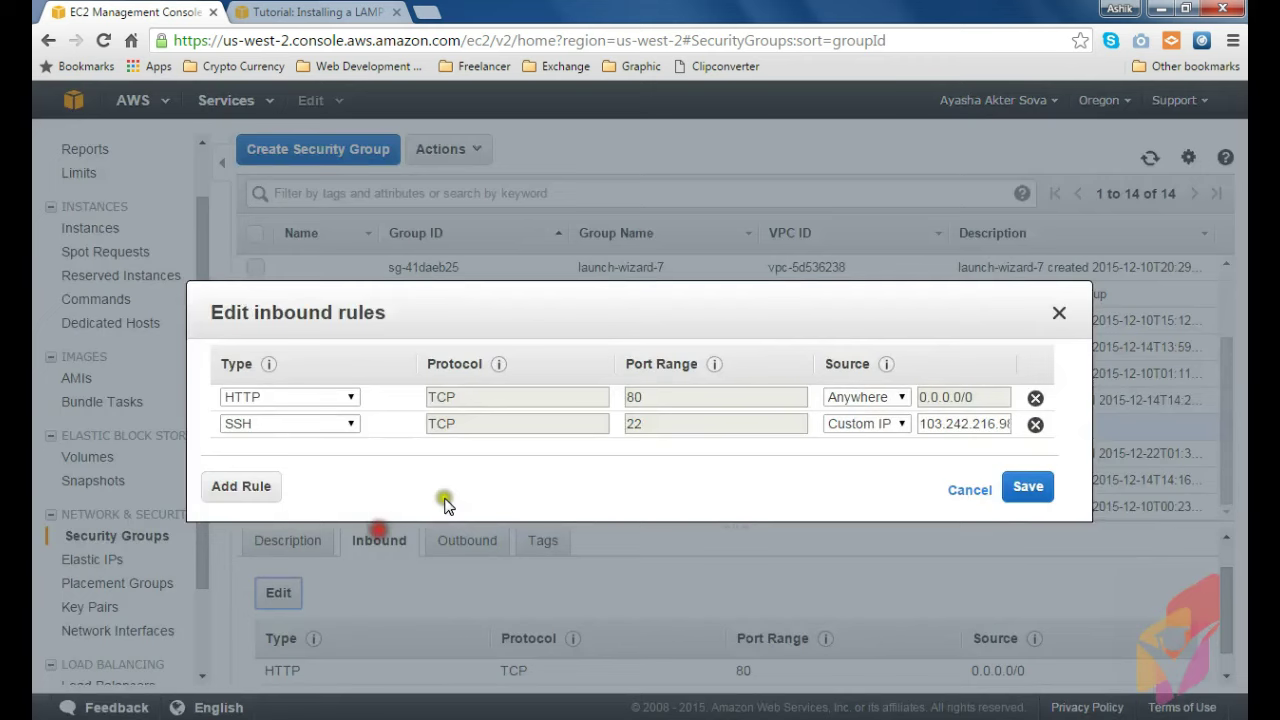
{"action": "left_click", "coordinate": [886, 424]}
{"action": "left_click", "coordinate": [891, 402]}
{"action": "left_click", "coordinate": [243, 489]}
{"action": "left_click", "coordinate": [291, 455]}
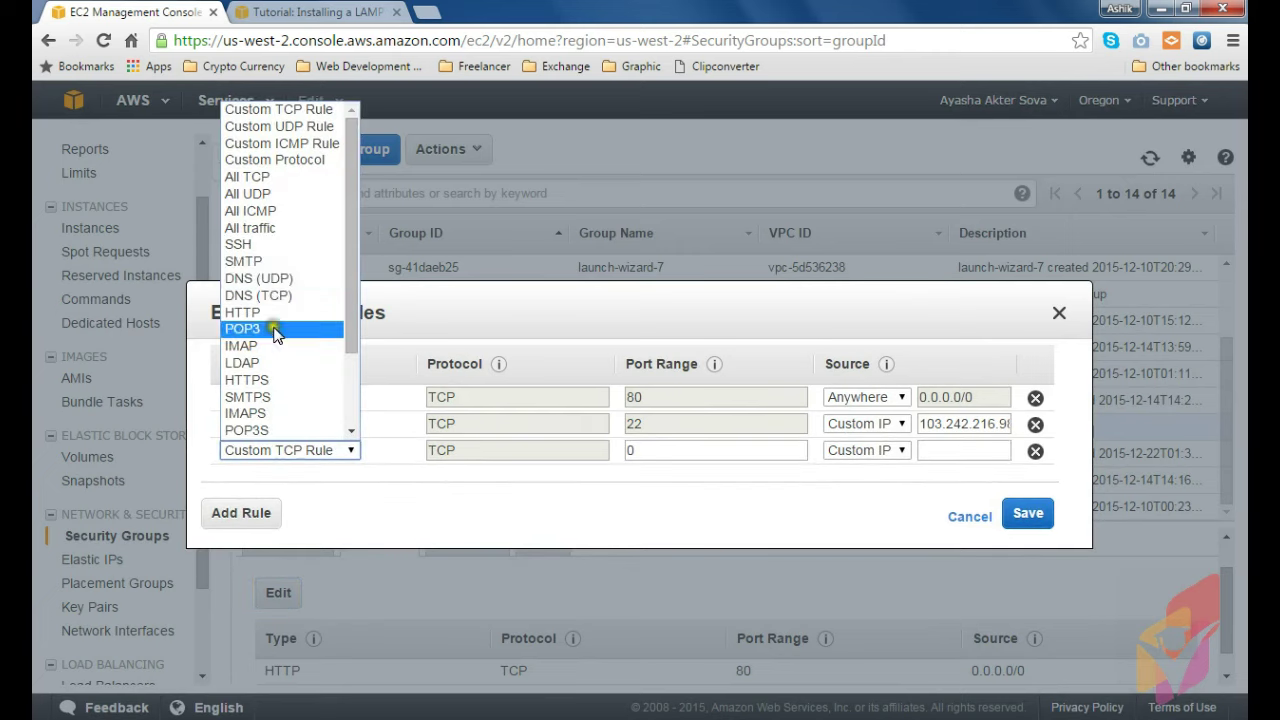
{"action": "left_click", "coordinate": [258, 380]}
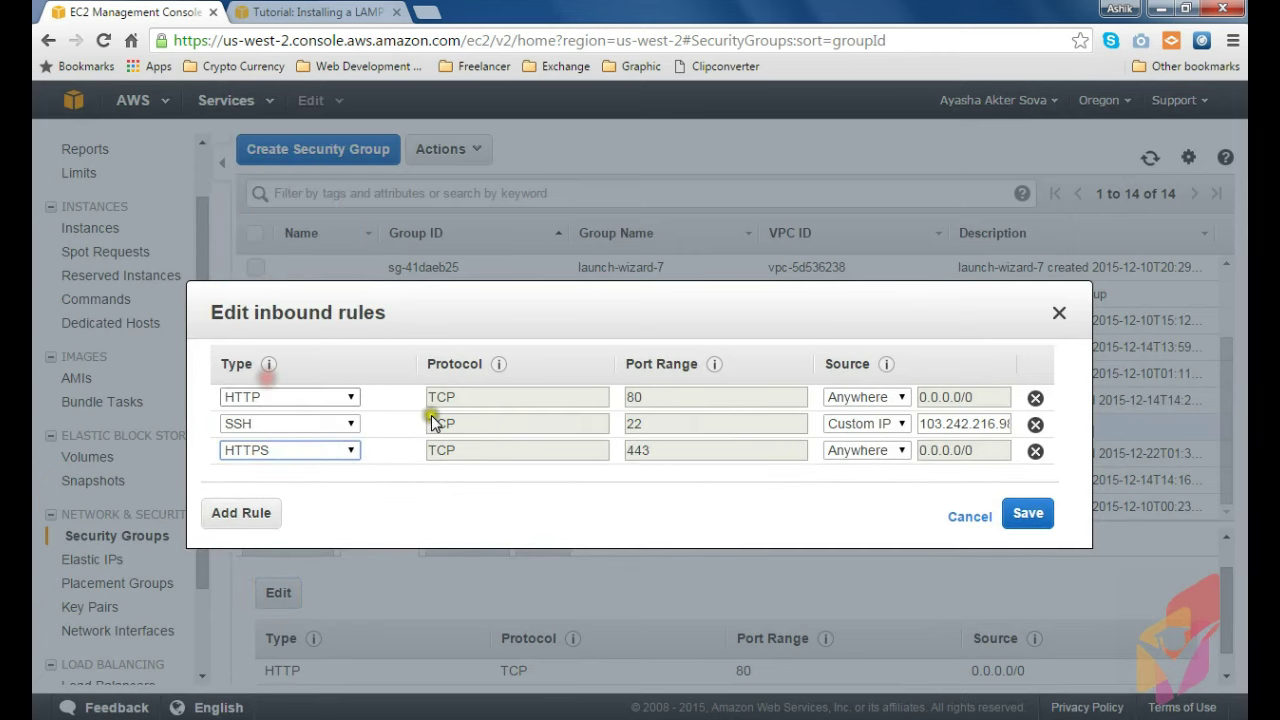
{"action": "left_click", "coordinate": [233, 528]}
{"action": "left_click", "coordinate": [280, 477]}
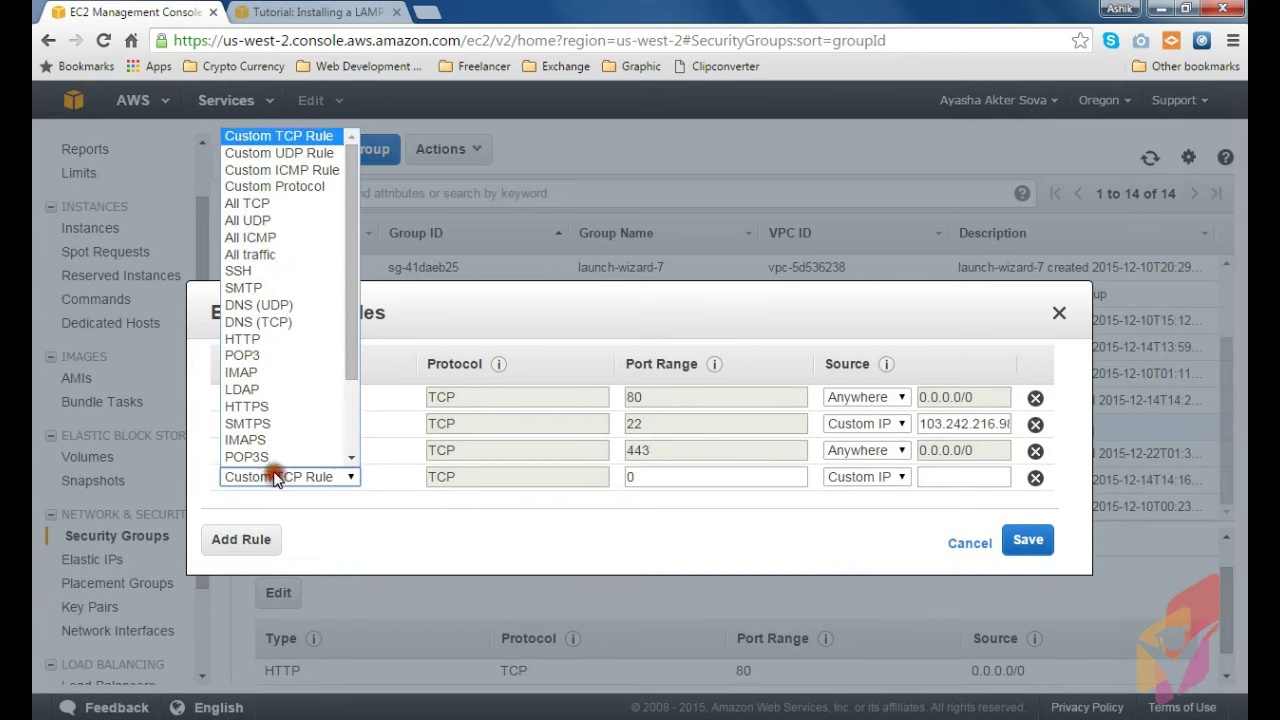
{"action": "left_click", "coordinate": [268, 258]}
{"action": "left_click", "coordinate": [886, 478]}
{"action": "left_click", "coordinate": [905, 503]}
{"action": "left_click", "coordinate": [1040, 540]}
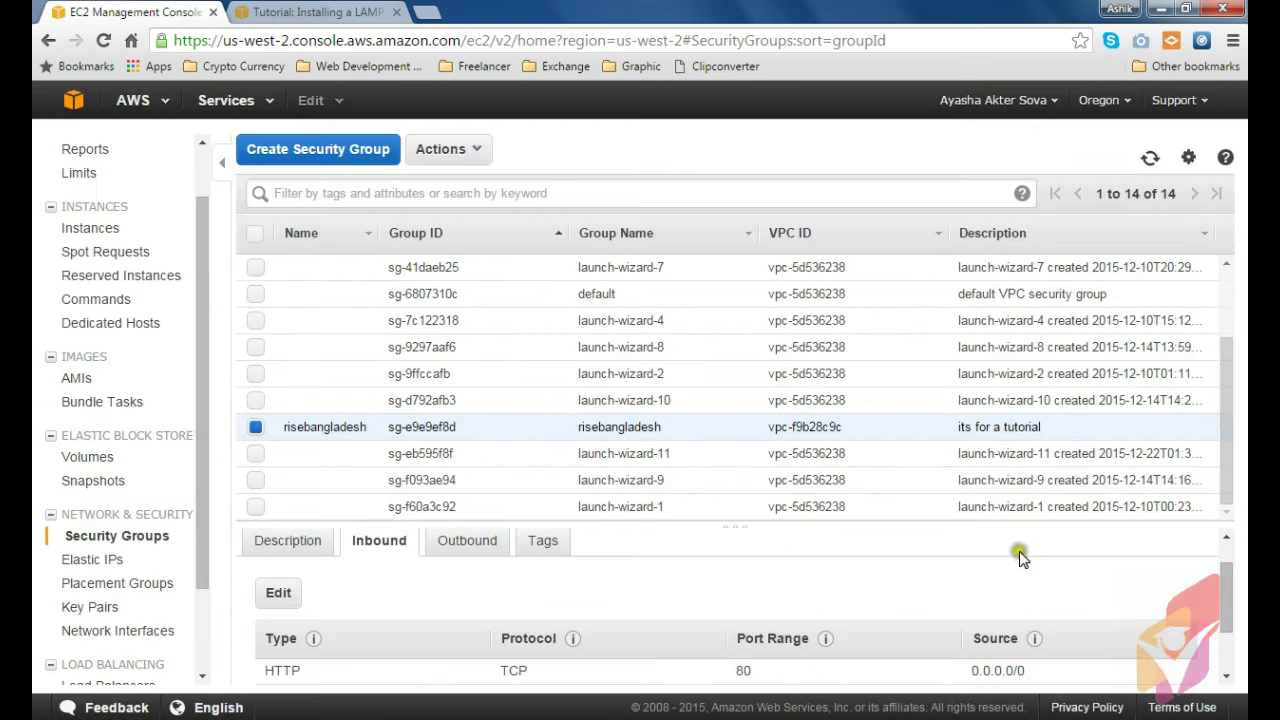
Return to the running instances list and switch to the LAMP server tutorial tab
{"action": "scroll", "coordinate": [191, 219], "scroll_direction": "up", "scroll_amount": 2}
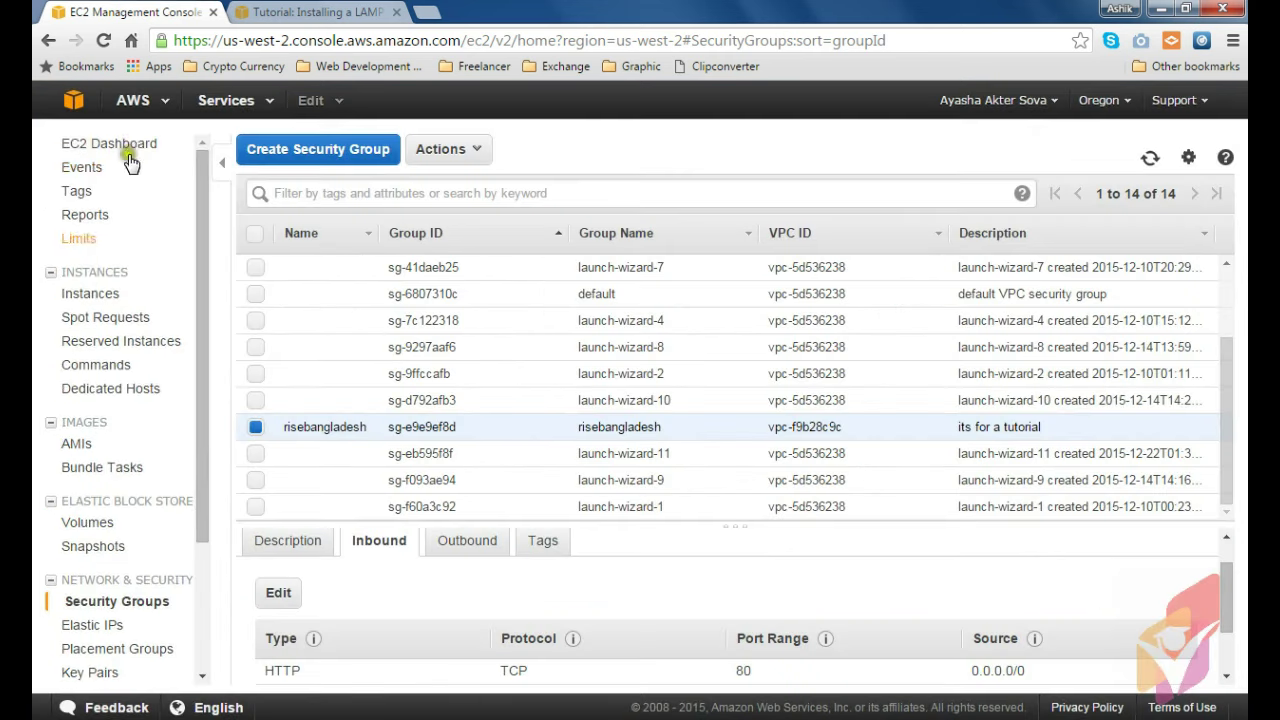
{"action": "left_click", "coordinate": [136, 148]}
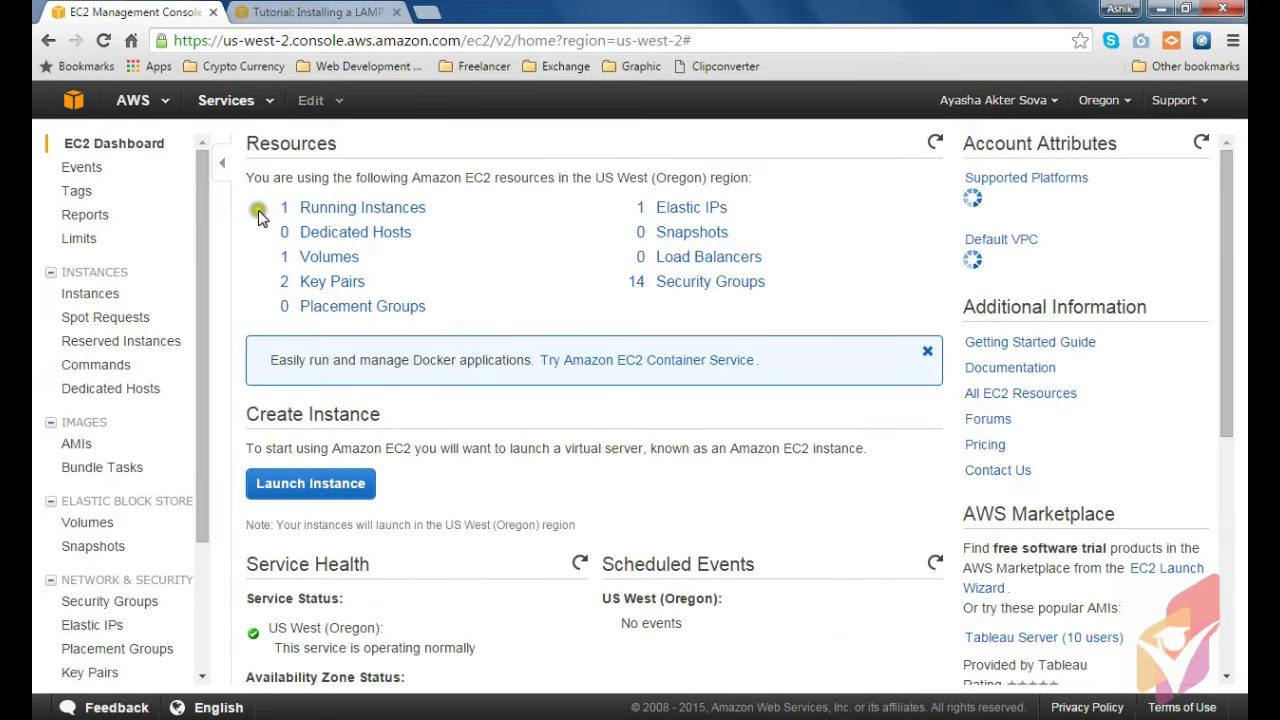
{"action": "left_click", "coordinate": [330, 208]}
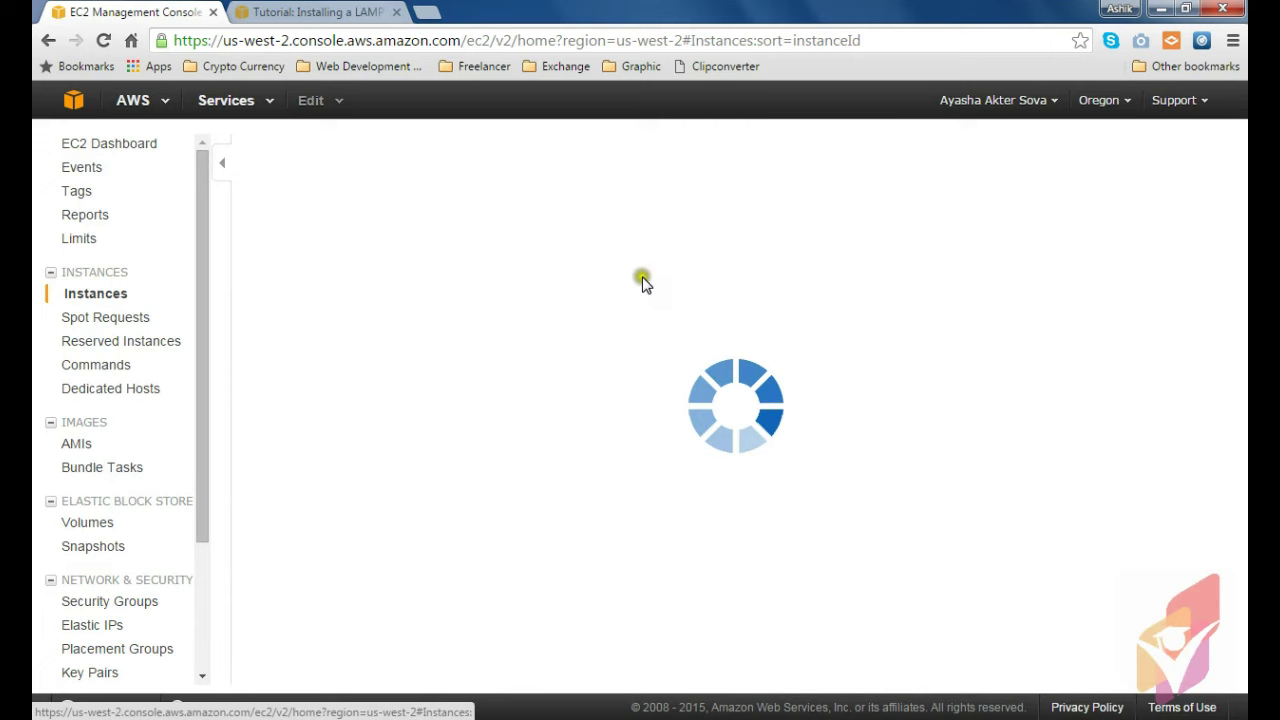
{"action": "left_click", "coordinate": [296, 12]}
{"action": "left_click_drag", "start_coordinate": [520, 232], "coordinate": [814, 234]}
{"action": "left_click", "coordinate": [829, 257]}
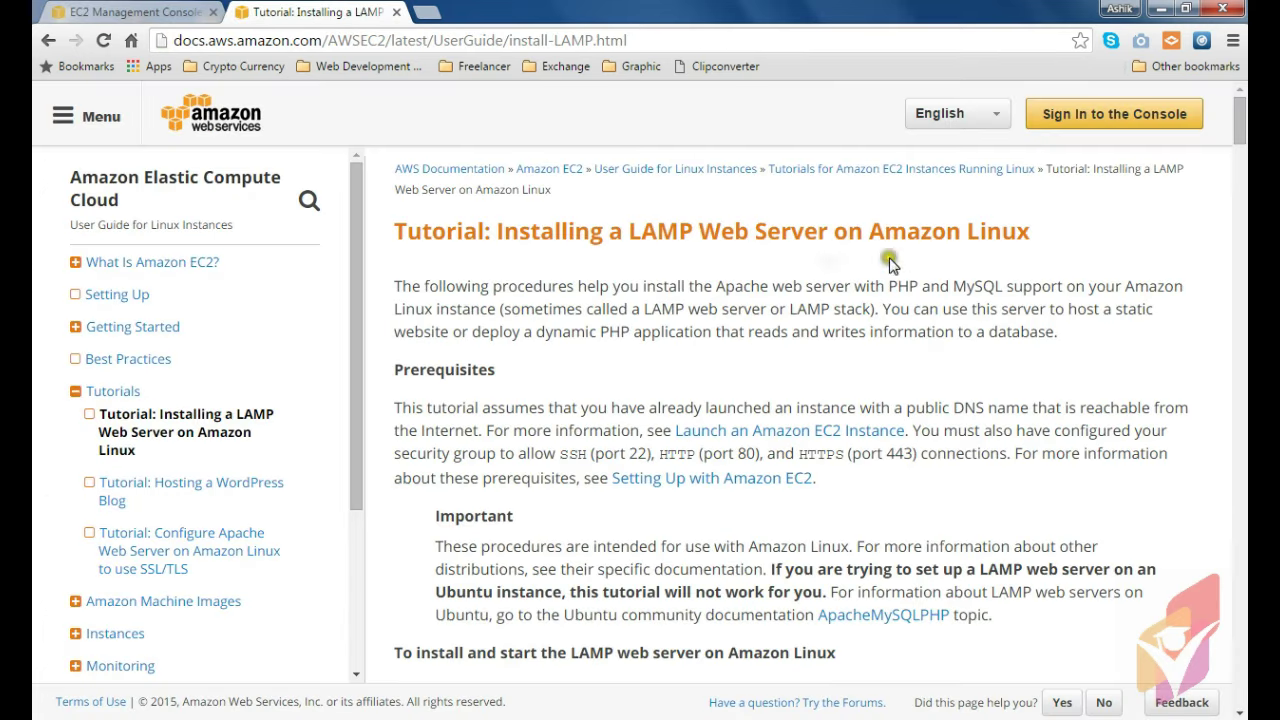
{"action": "scroll", "coordinate": [907, 397], "scroll_direction": "down", "scroll_amount": 1}
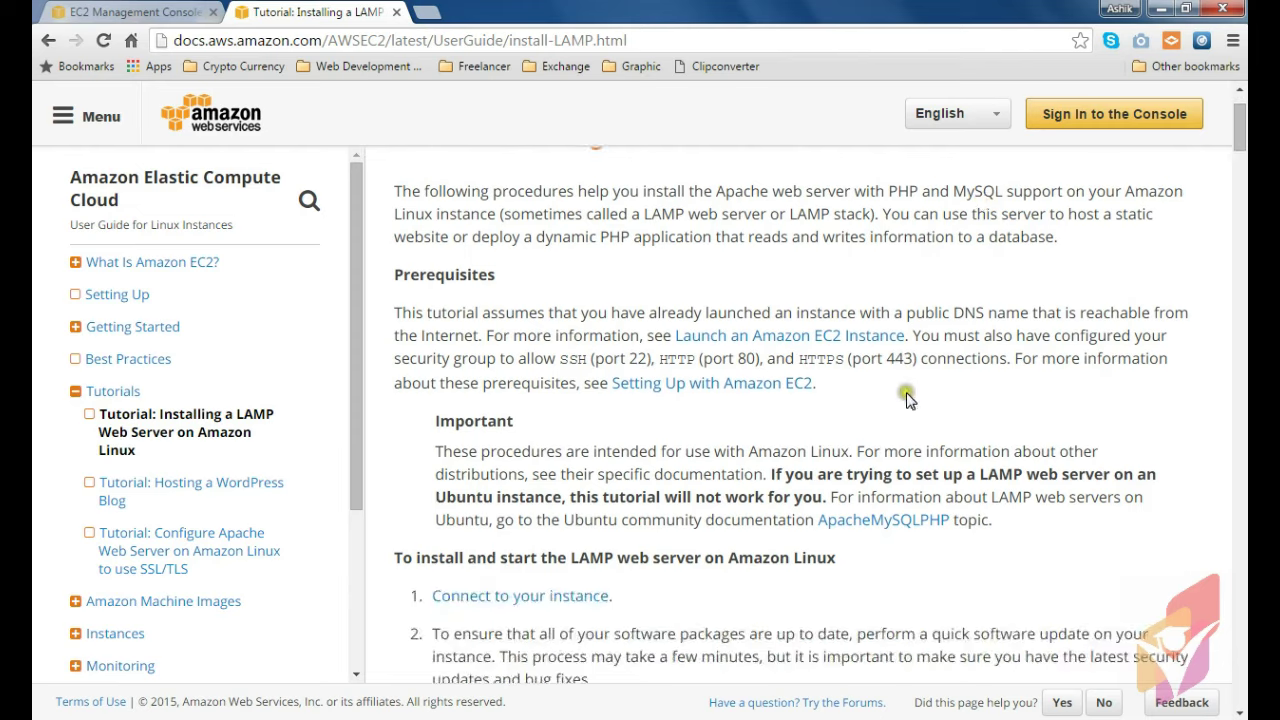
{"action": "scroll", "coordinate": [907, 397], "scroll_direction": "down", "scroll_amount": 1}
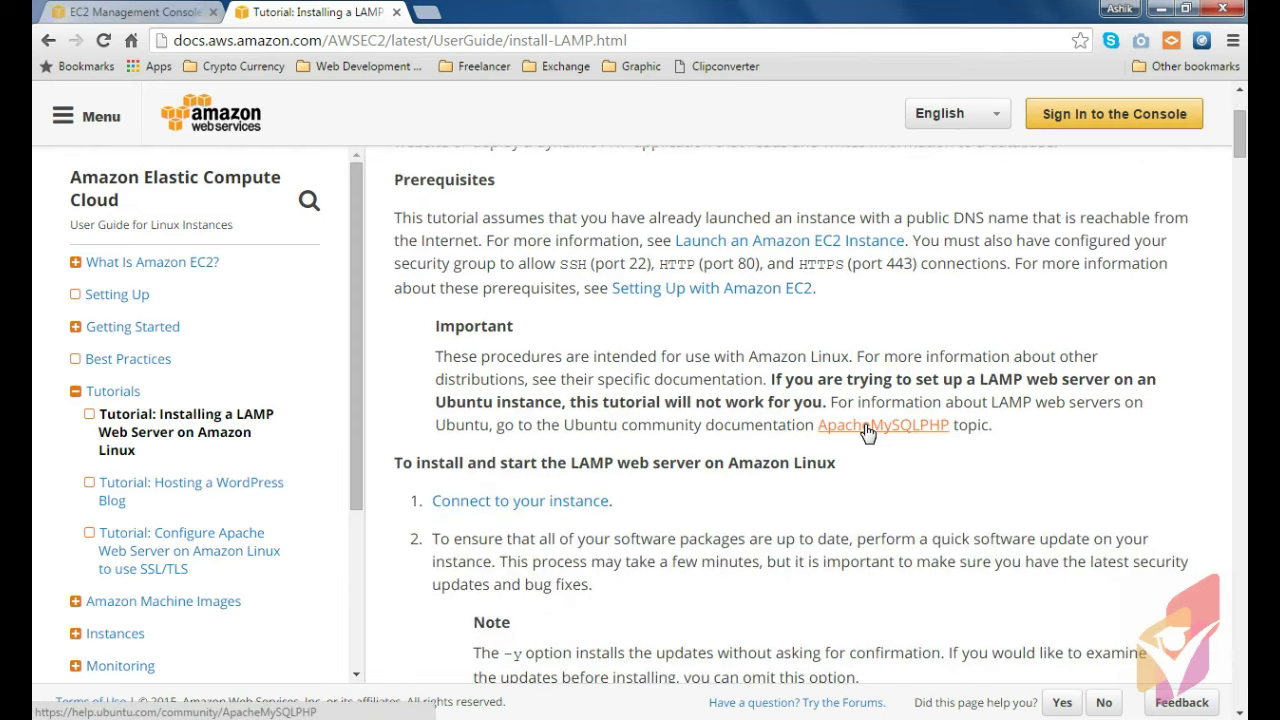
{"action": "scroll", "coordinate": [867, 432], "scroll_direction": "down", "scroll_amount": 2}
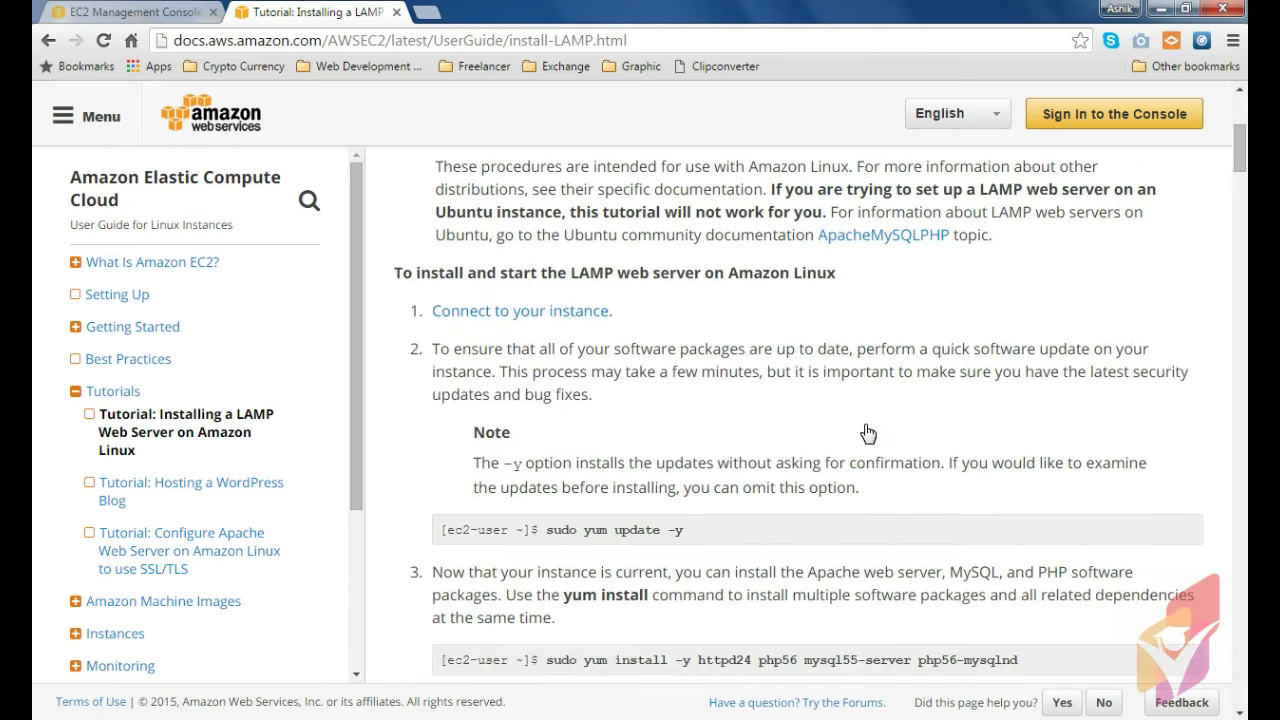
{"action": "scroll", "coordinate": [867, 432], "scroll_direction": "up", "scroll_amount": 2}
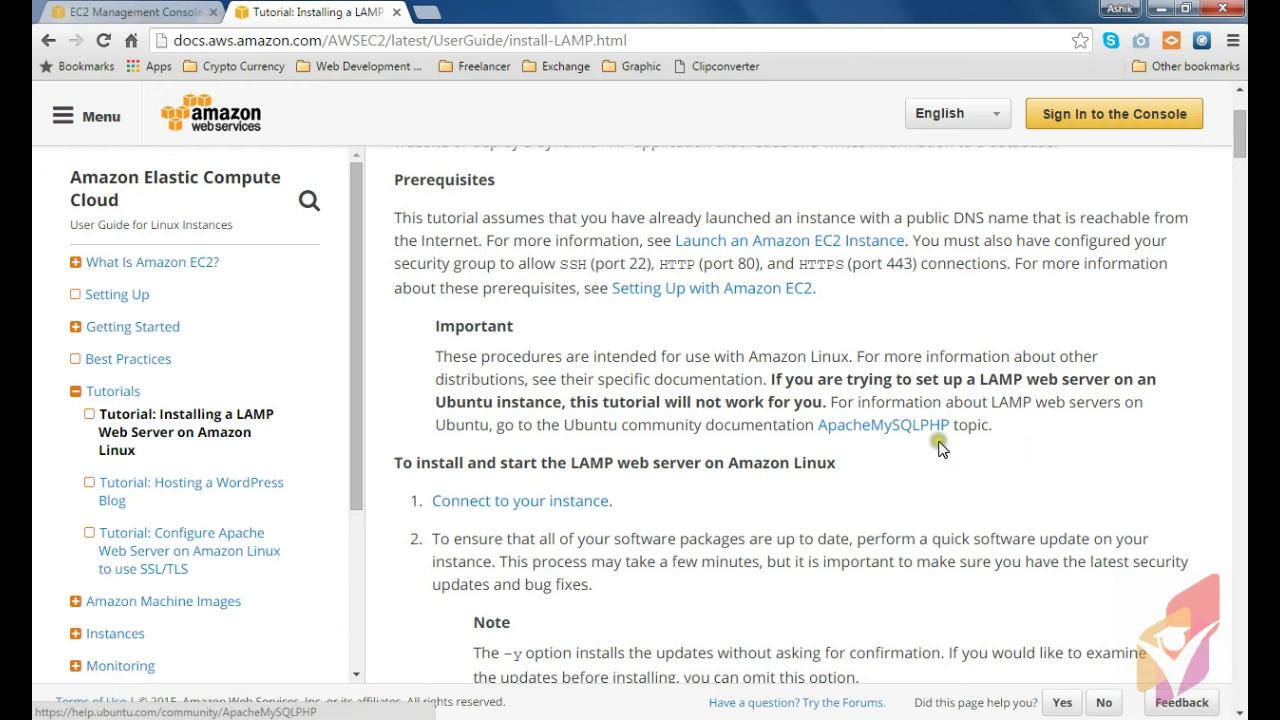
{"action": "scroll", "coordinate": [1014, 446], "scroll_direction": "down", "scroll_amount": 1}
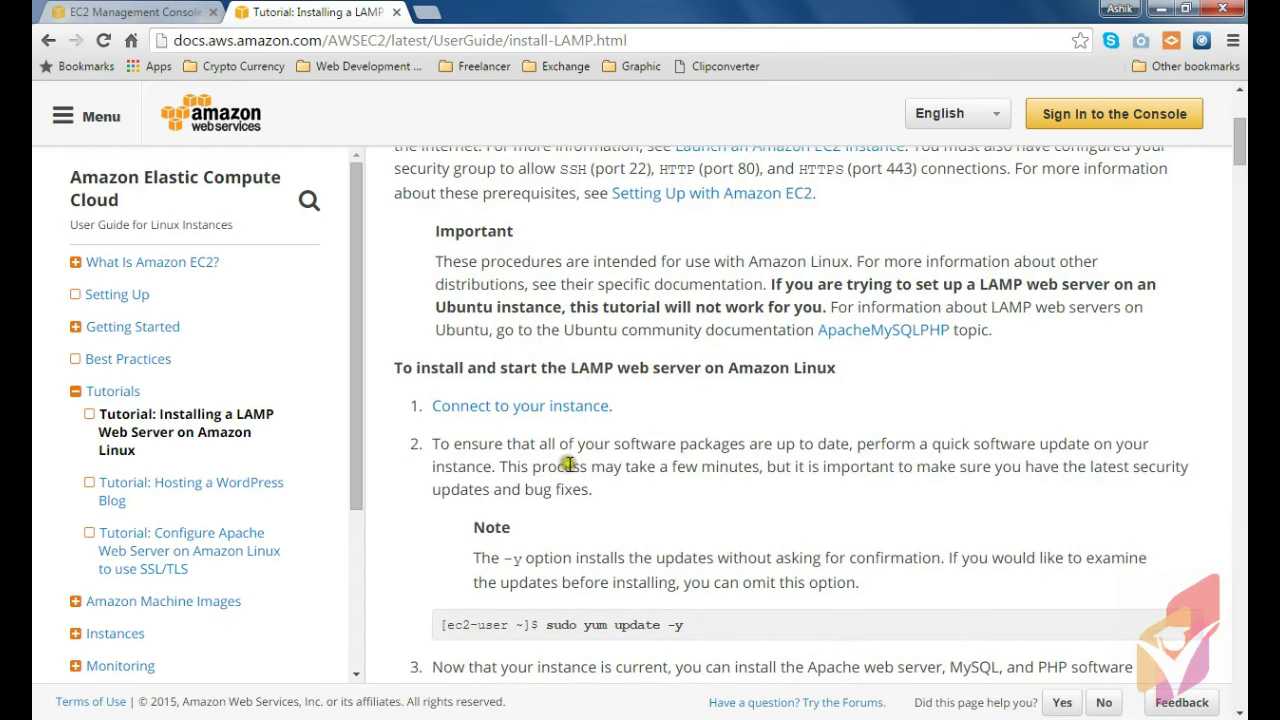
{"action": "scroll", "coordinate": [535, 546], "scroll_direction": "down", "scroll_amount": 2}
{"action": "scroll", "coordinate": [555, 537], "scroll_direction": "up", "scroll_amount": 5}
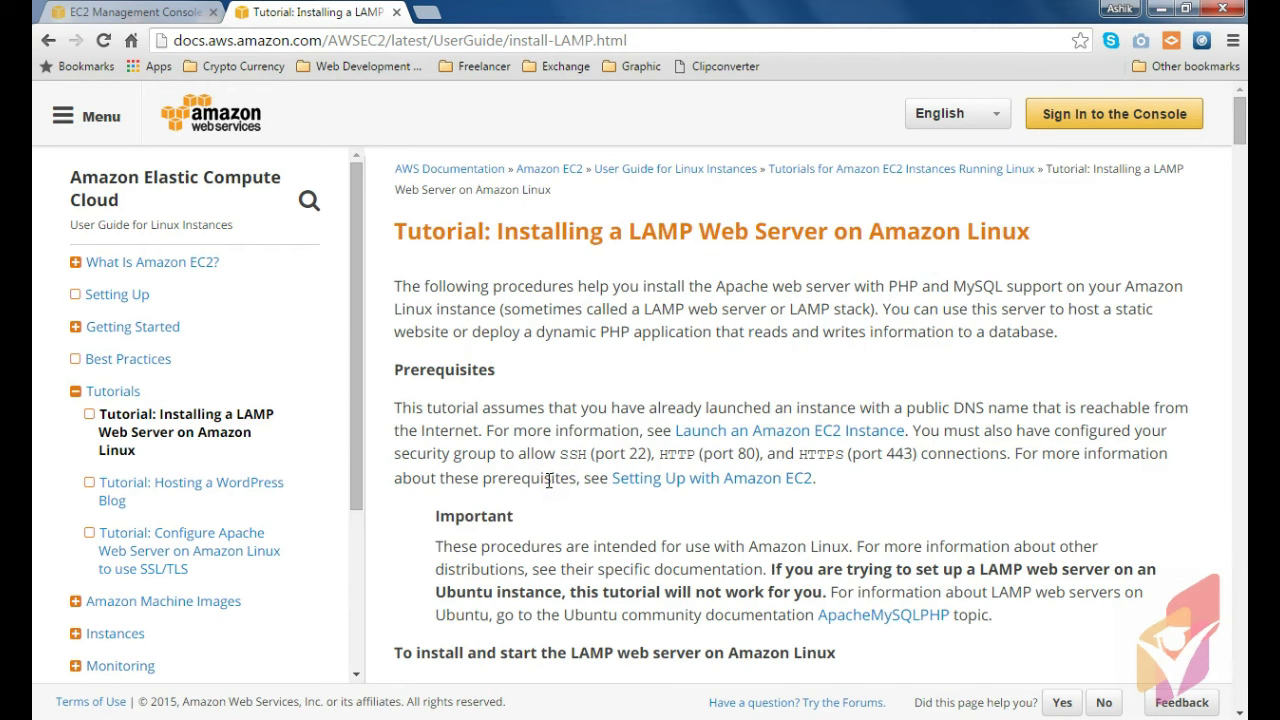
{"action": "scroll", "coordinate": [538, 468], "scroll_direction": "down", "scroll_amount": 5}
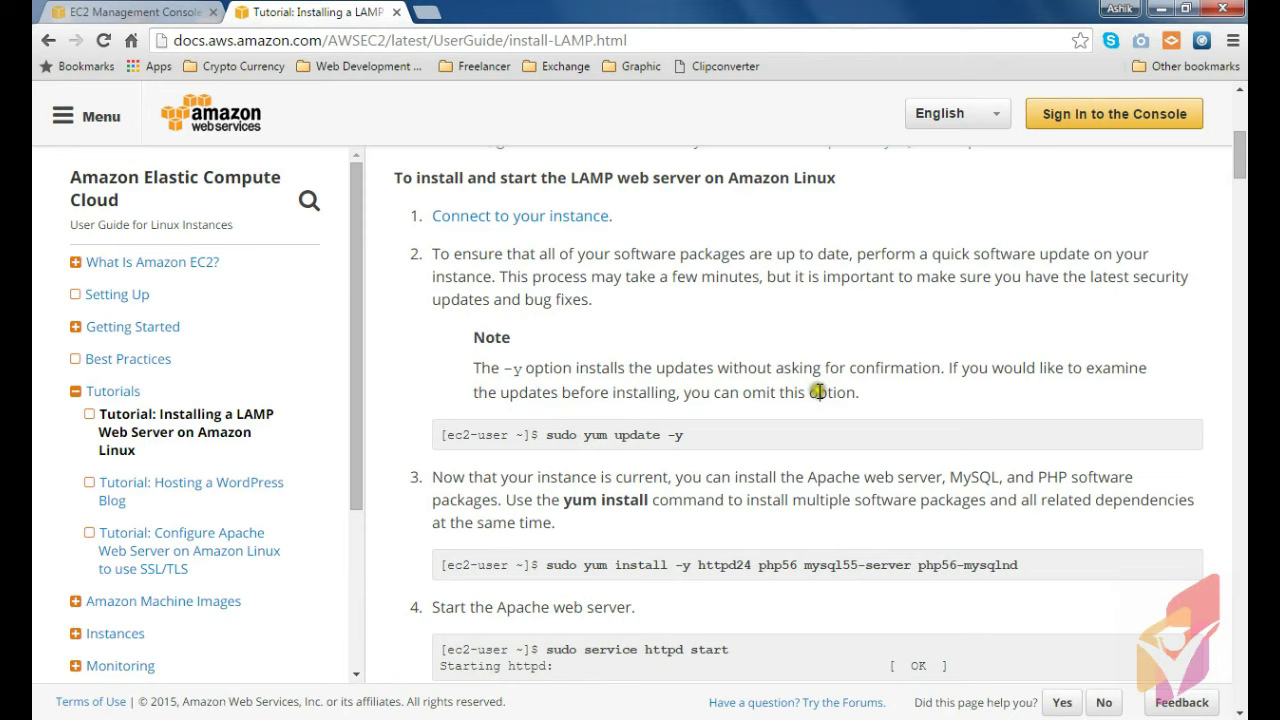
{"action": "scroll", "coordinate": [818, 392], "scroll_direction": "down", "scroll_amount": 1}
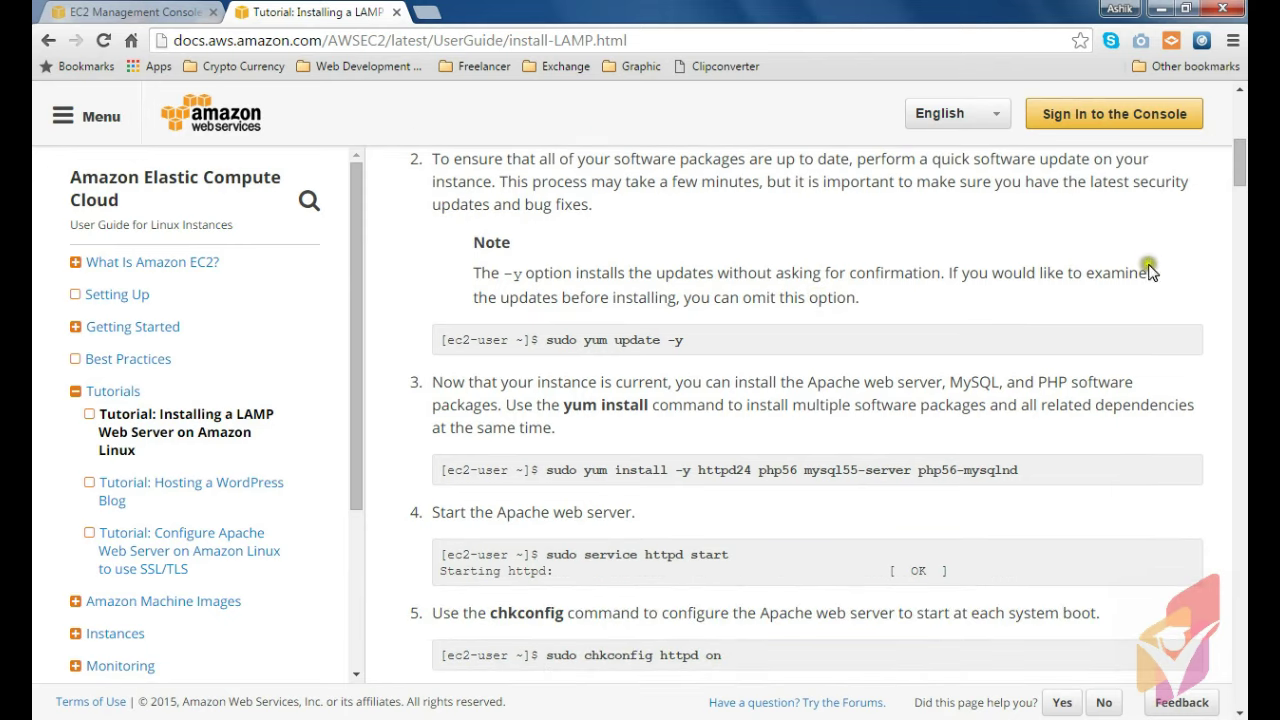
{"action": "scroll", "coordinate": [455, 180], "scroll_direction": "down", "scroll_amount": 1}
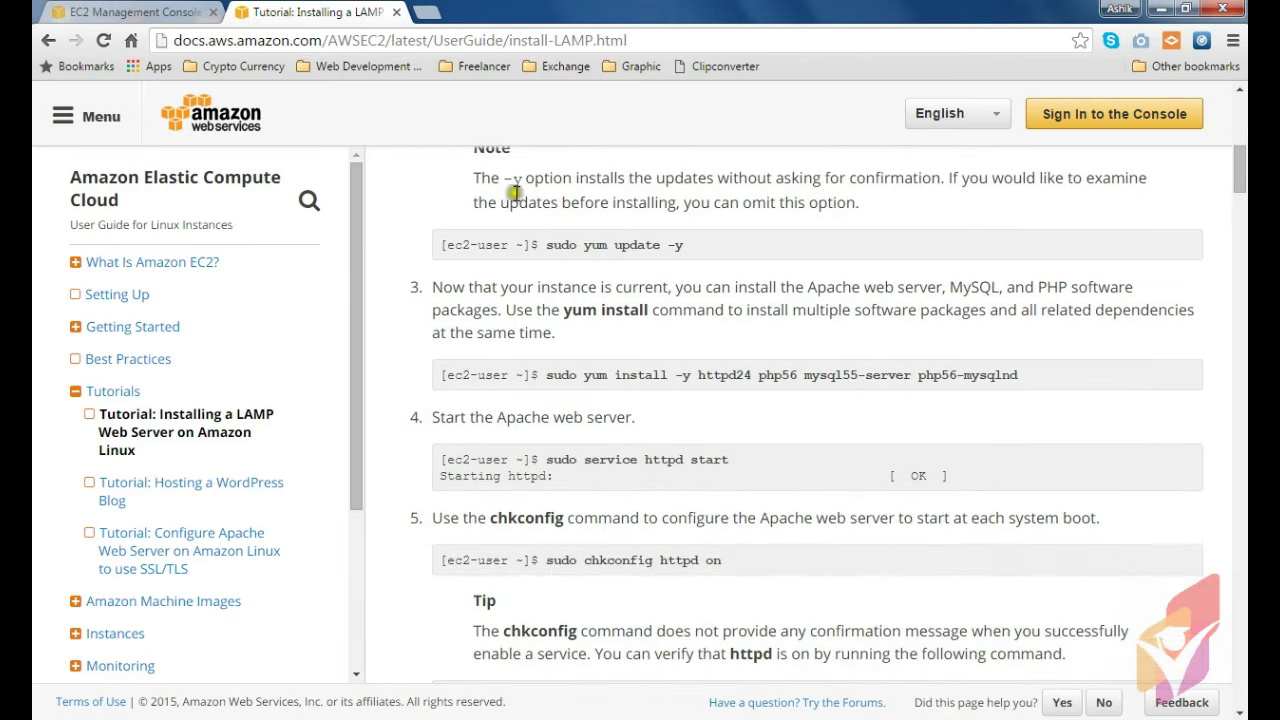
{"action": "left_click", "coordinate": [136, 10]}
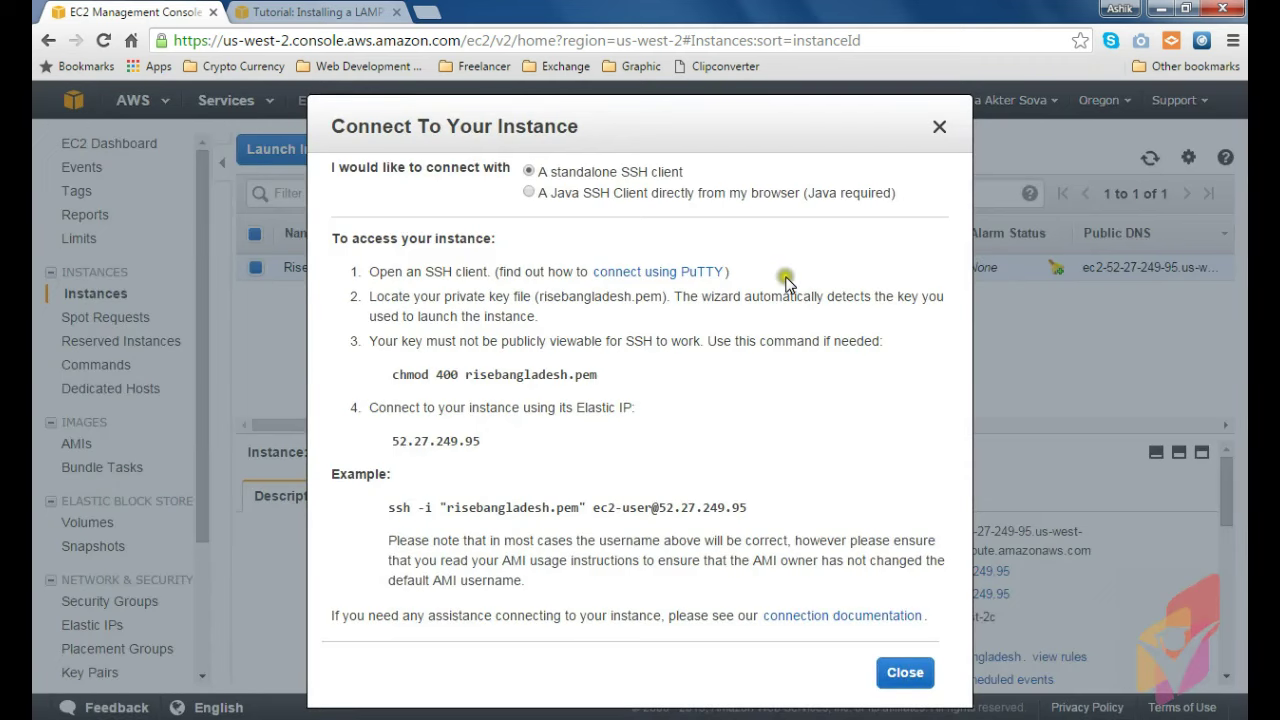
Note the ec2-user login name in the instance's Connect instructions
{"action": "key", "text": "Escape"}
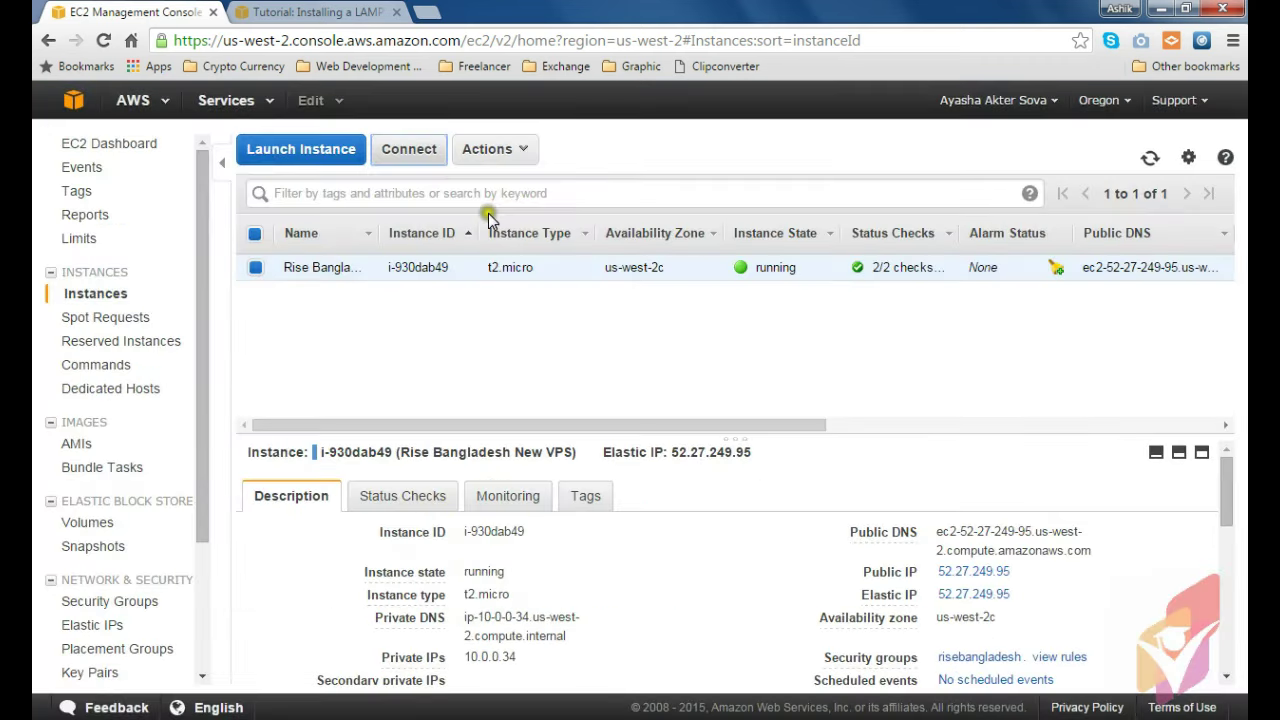
{"action": "key", "text": "Return"}
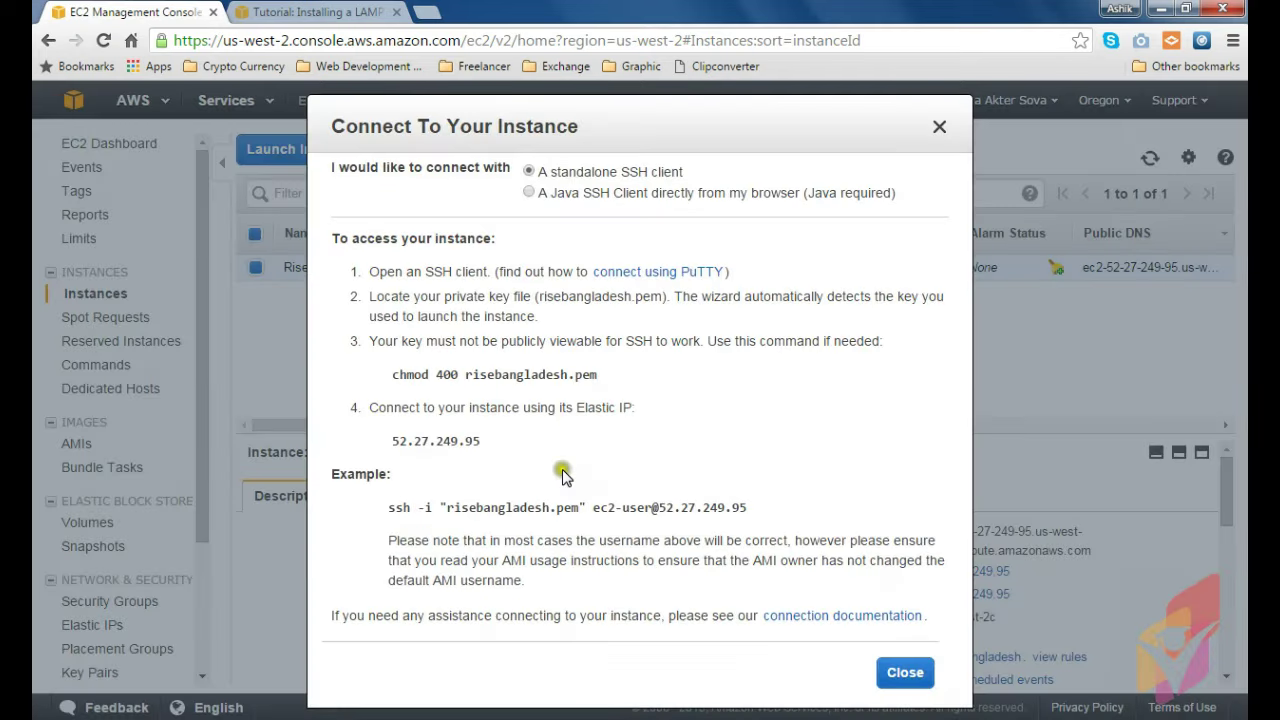
{"action": "left_click", "coordinate": [597, 508]}
{"action": "left_click_drag", "start_coordinate": [598, 508], "coordinate": [651, 510]}
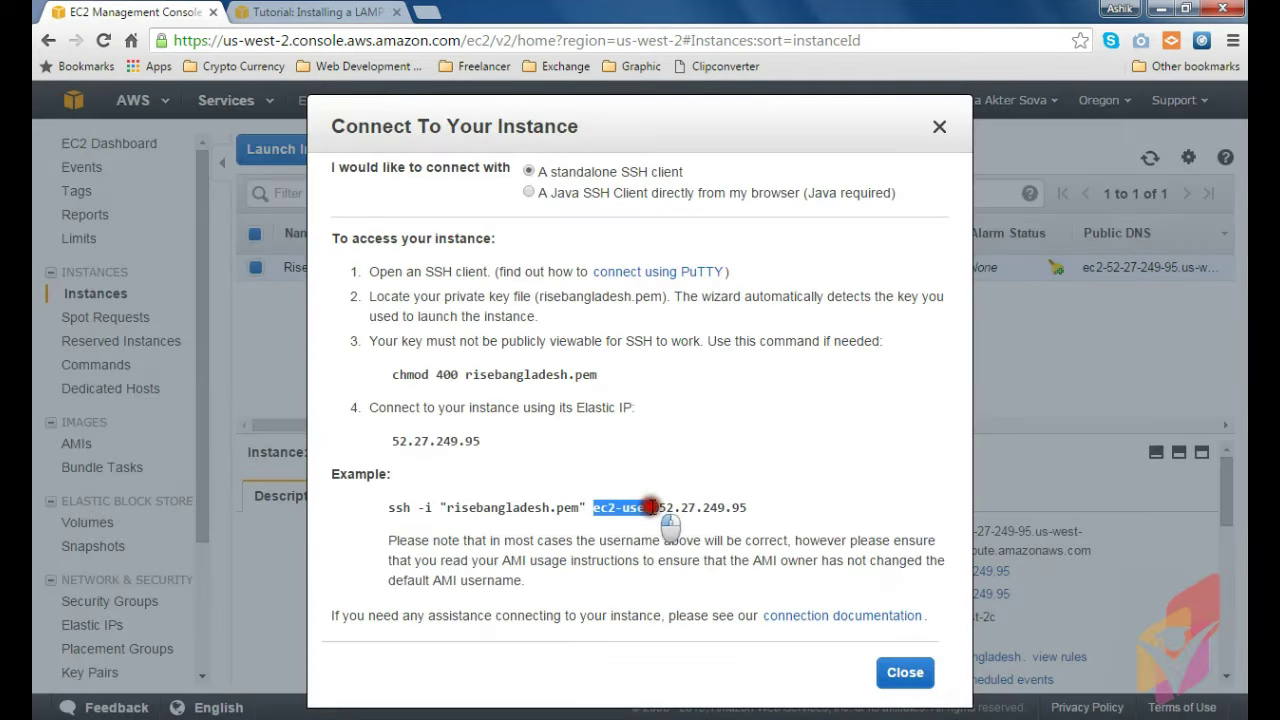
{"action": "left_click", "coordinate": [939, 127]}
Copy the instance's public IP 52.27.249.95 and minimize the browser
{"action": "left_click_drag", "start_coordinate": [1013, 572], "coordinate": [942, 575]}
{"action": "right_click", "coordinate": [955, 576]}
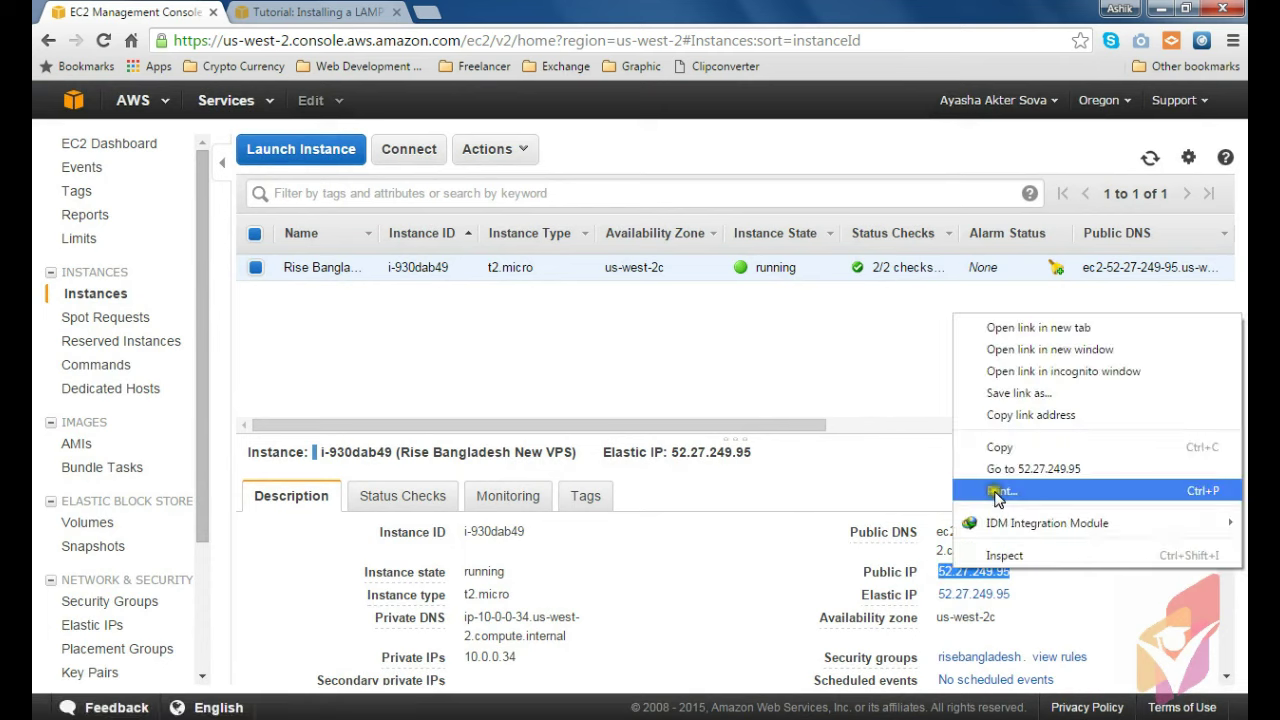
{"action": "left_click", "coordinate": [1001, 447]}
{"action": "left_click", "coordinate": [916, 385]}
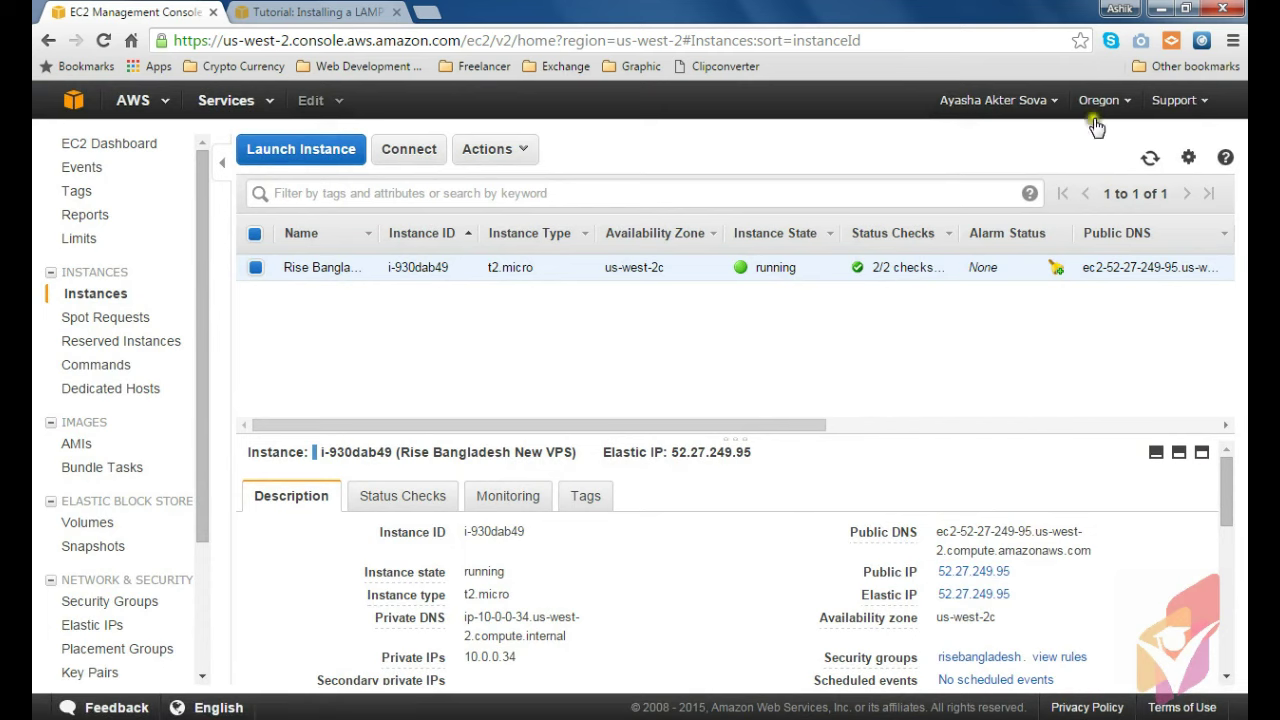
{"action": "left_click", "coordinate": [1163, 9]}
Launch PuTTY from the desktop and paste 52.27.249.95 as the host name
{"action": "left_click", "coordinate": [209, 118]}
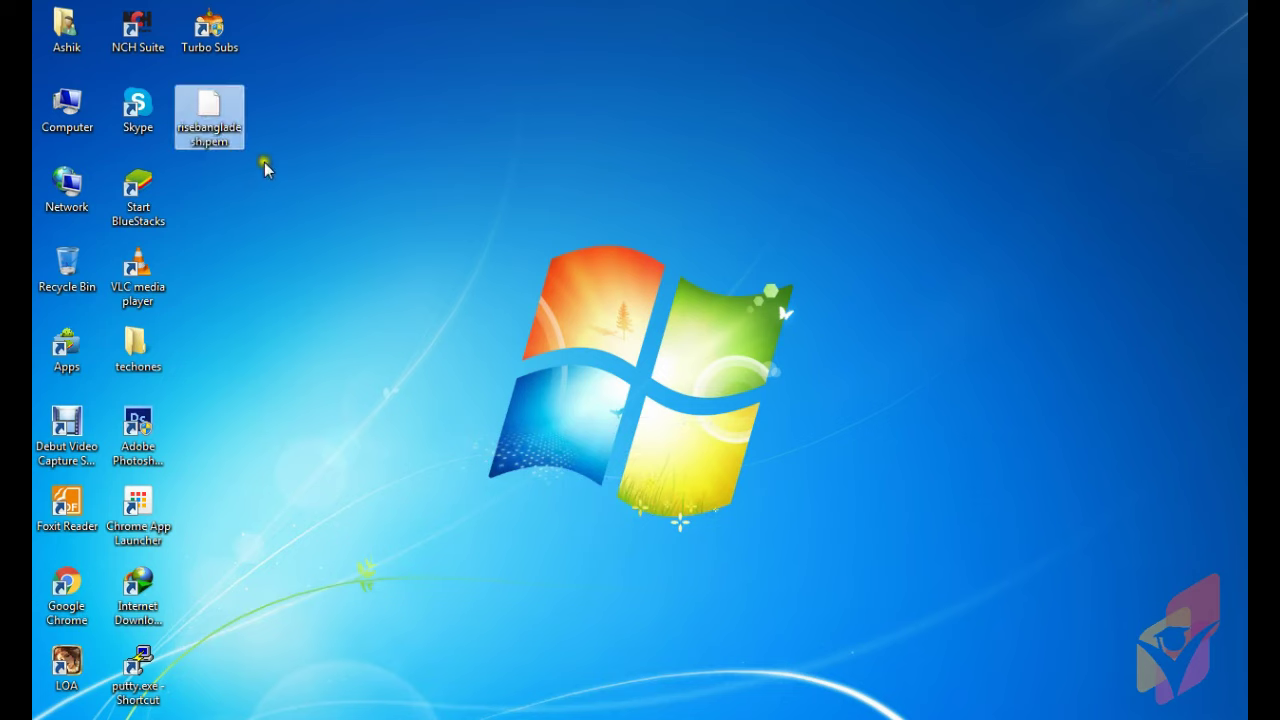
{"action": "left_click", "coordinate": [385, 236]}
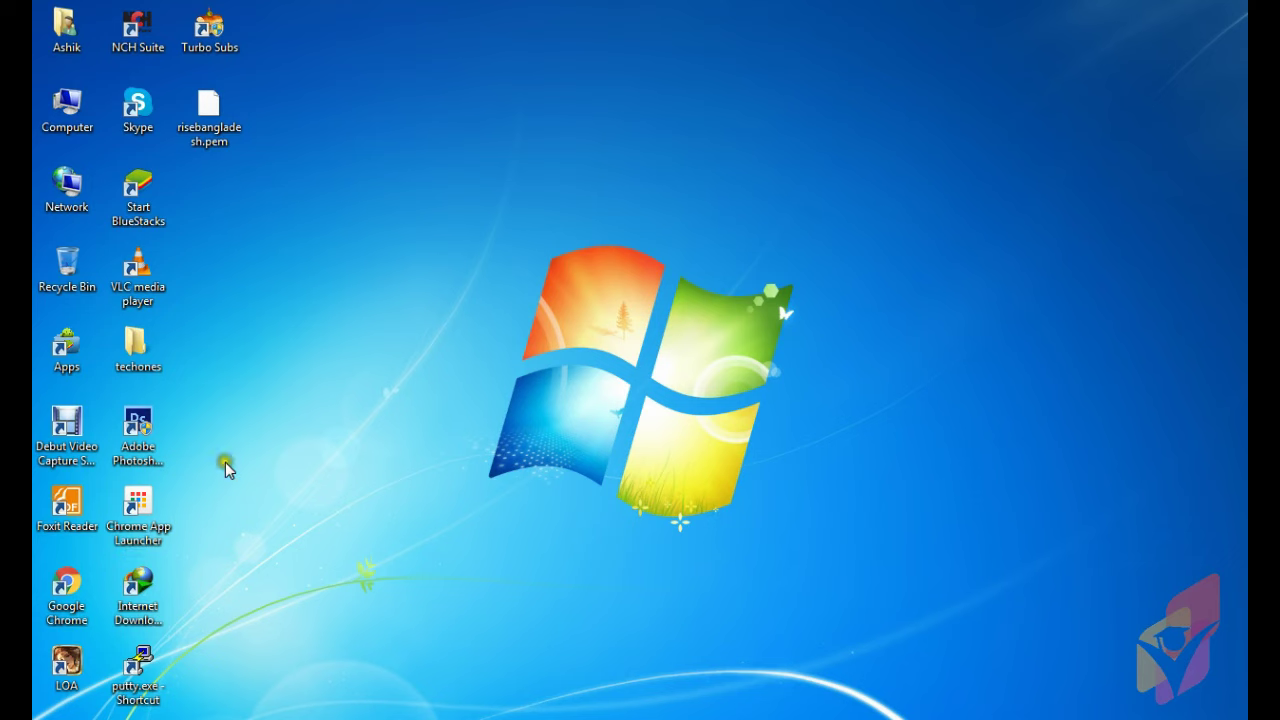
{"action": "left_click", "coordinate": [140, 672]}
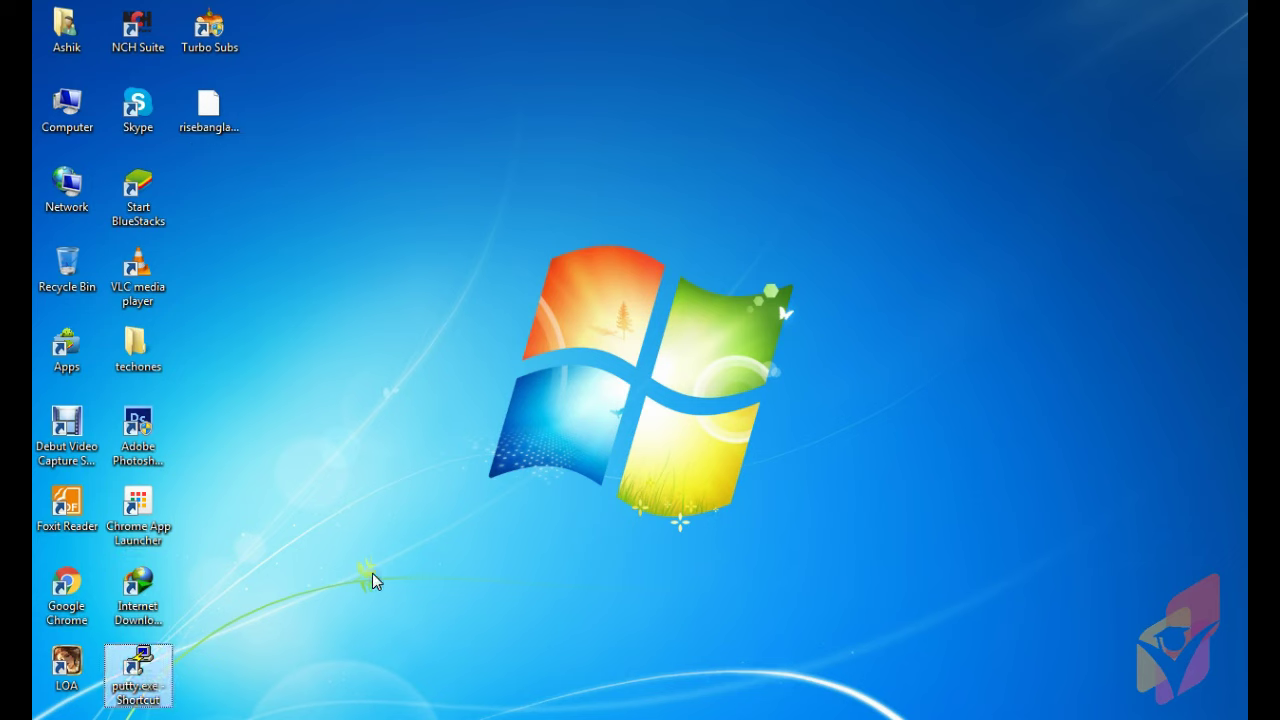
{"action": "key", "text": "Return"}
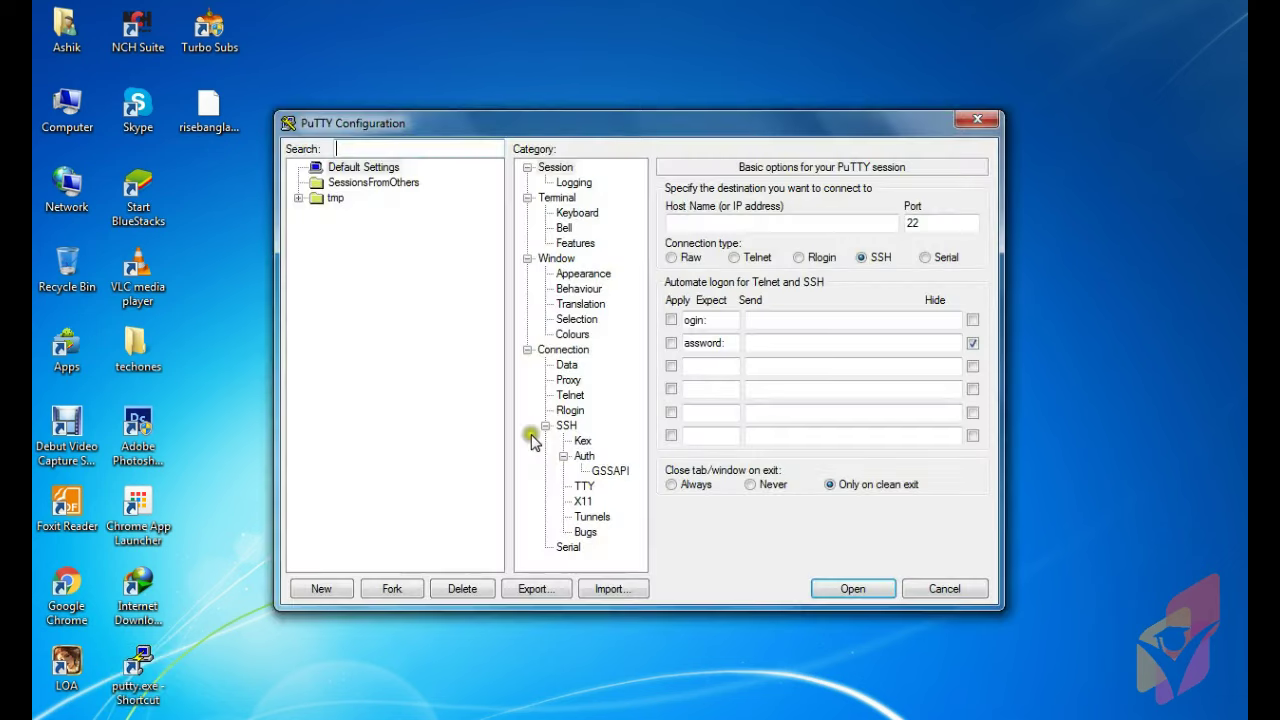
{"action": "right_click", "coordinate": [735, 225]}
{"action": "left_click", "coordinate": [775, 303]}
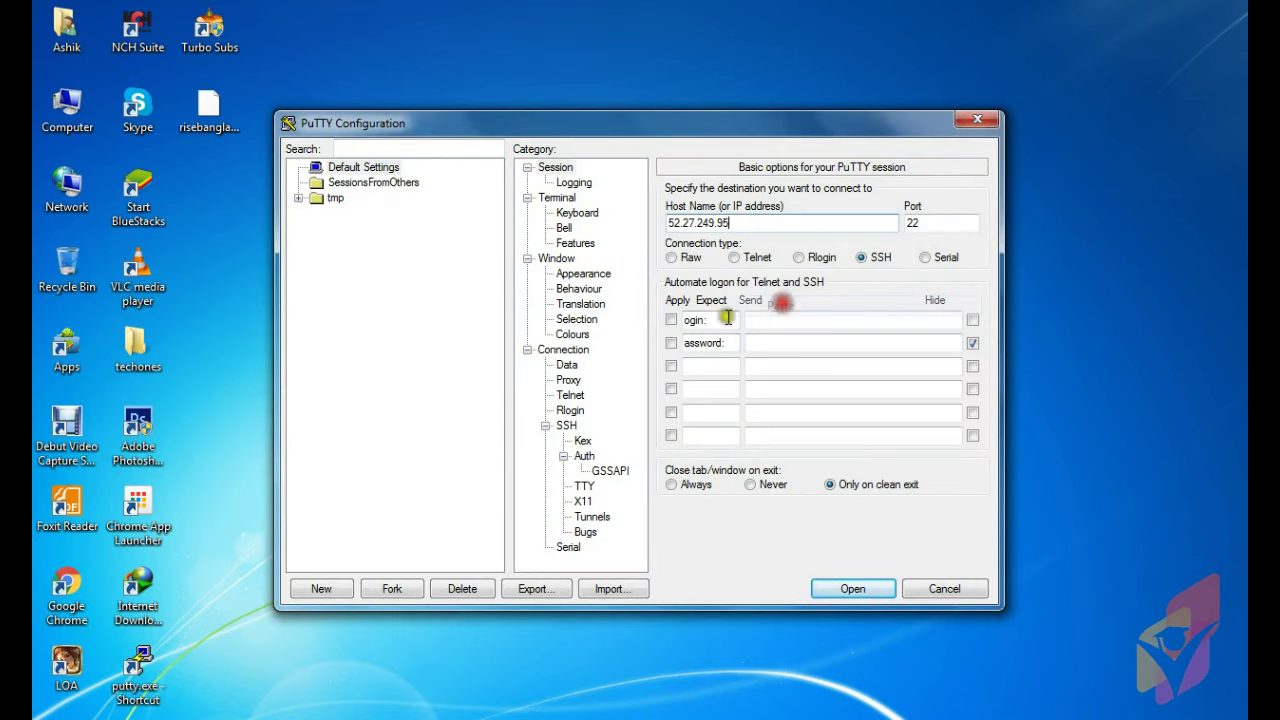
Set Desktop risebangladesh.pem as the SSH auth private key and open the connection
{"action": "left_click", "coordinate": [584, 456]}
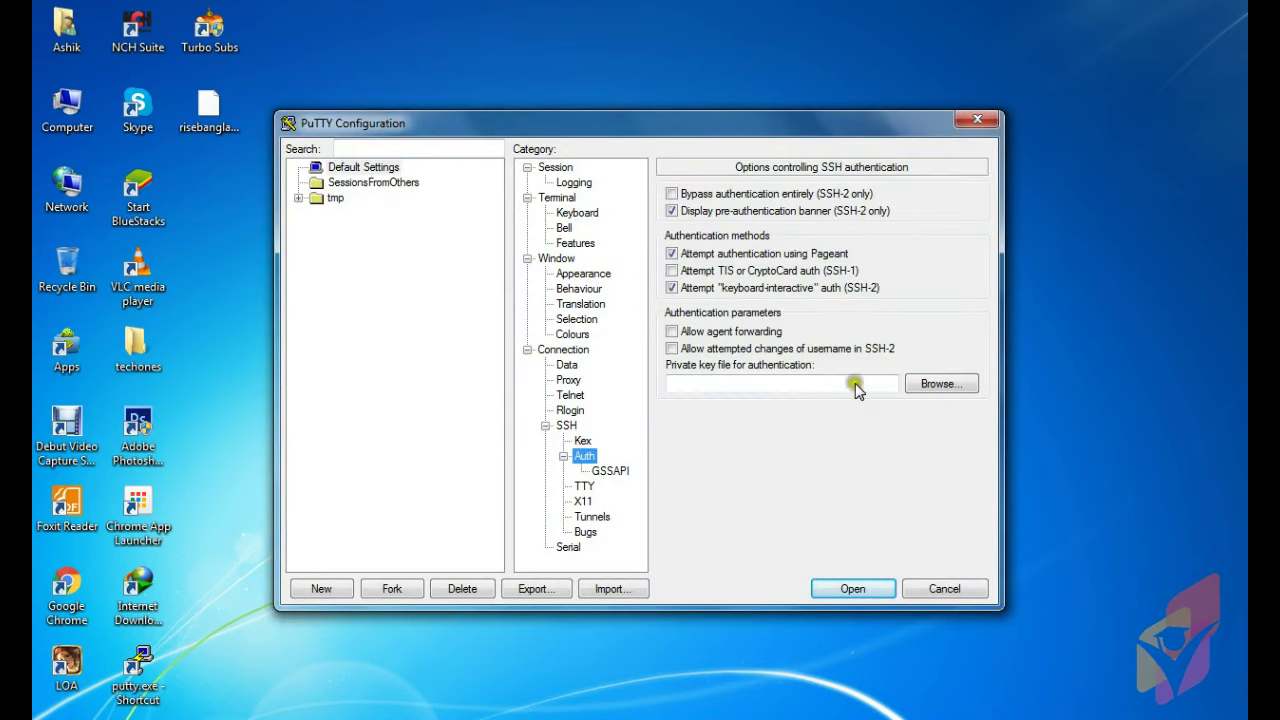
{"action": "left_click", "coordinate": [929, 386]}
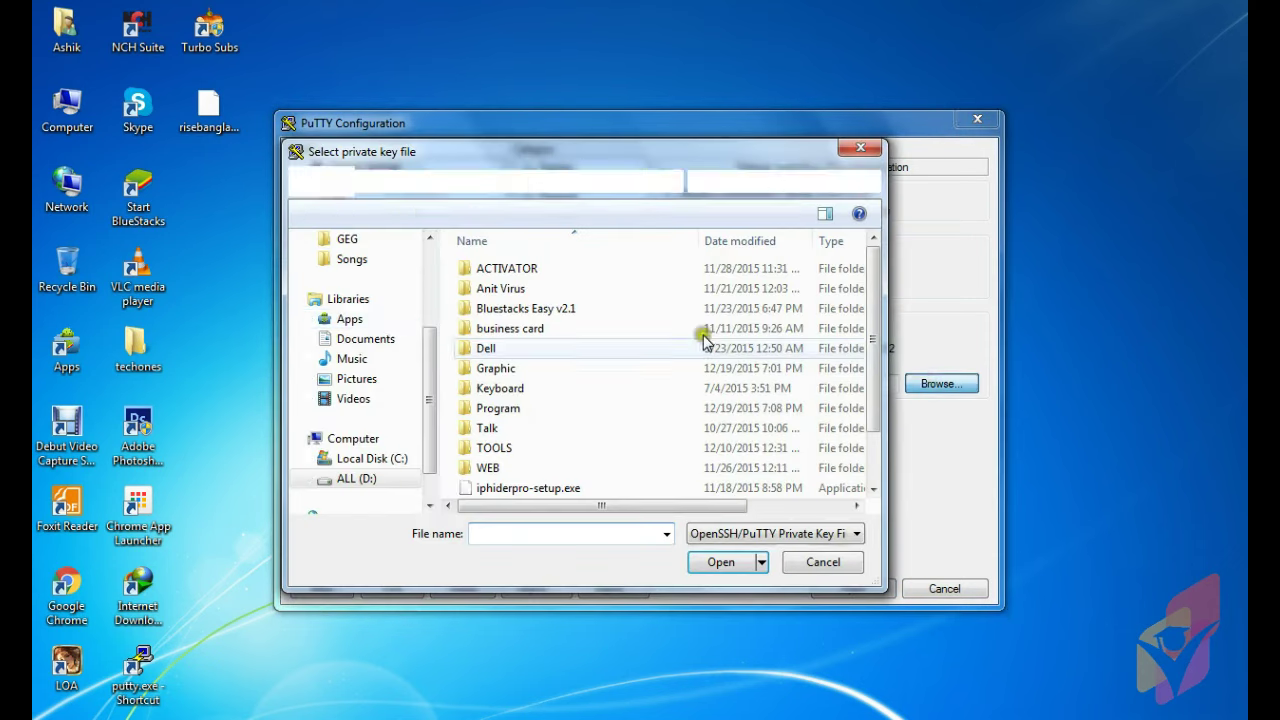
{"action": "left_click_drag", "start_coordinate": [432, 308], "coordinate": [412, 228]}
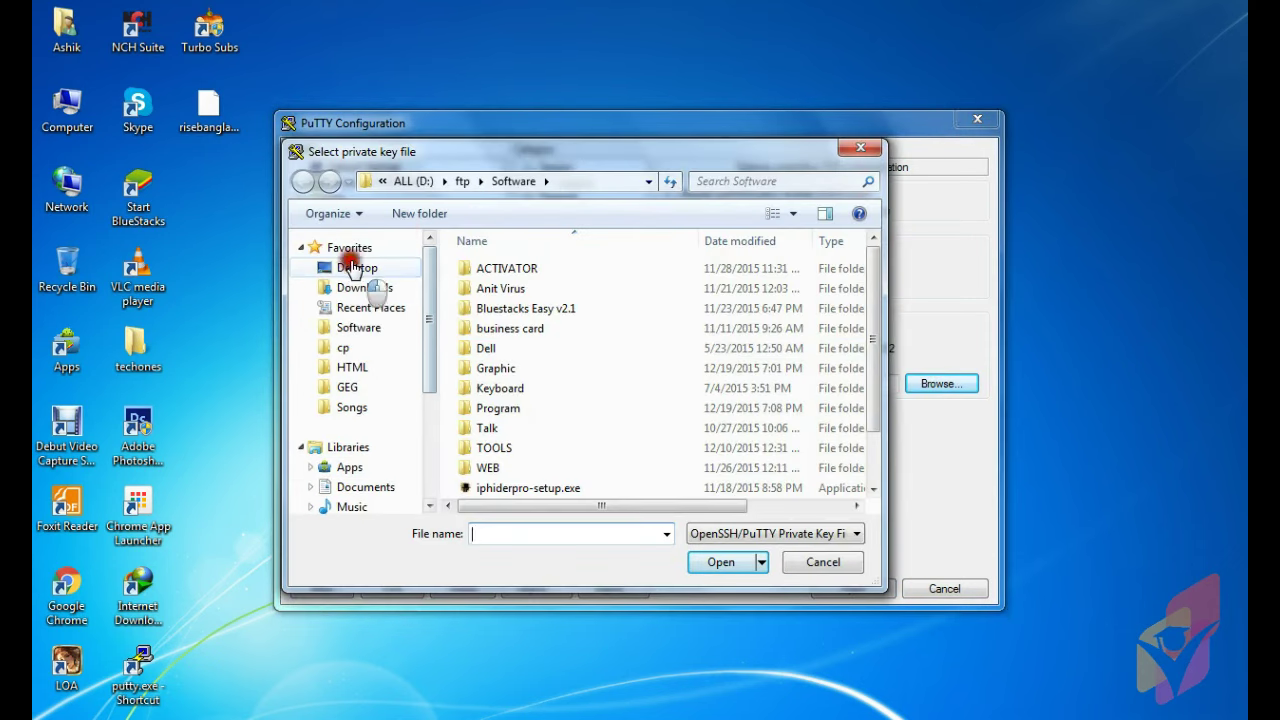
{"action": "left_click", "coordinate": [357, 267]}
{"action": "left_click", "coordinate": [760, 533]}
{"action": "left_click", "coordinate": [750, 566]}
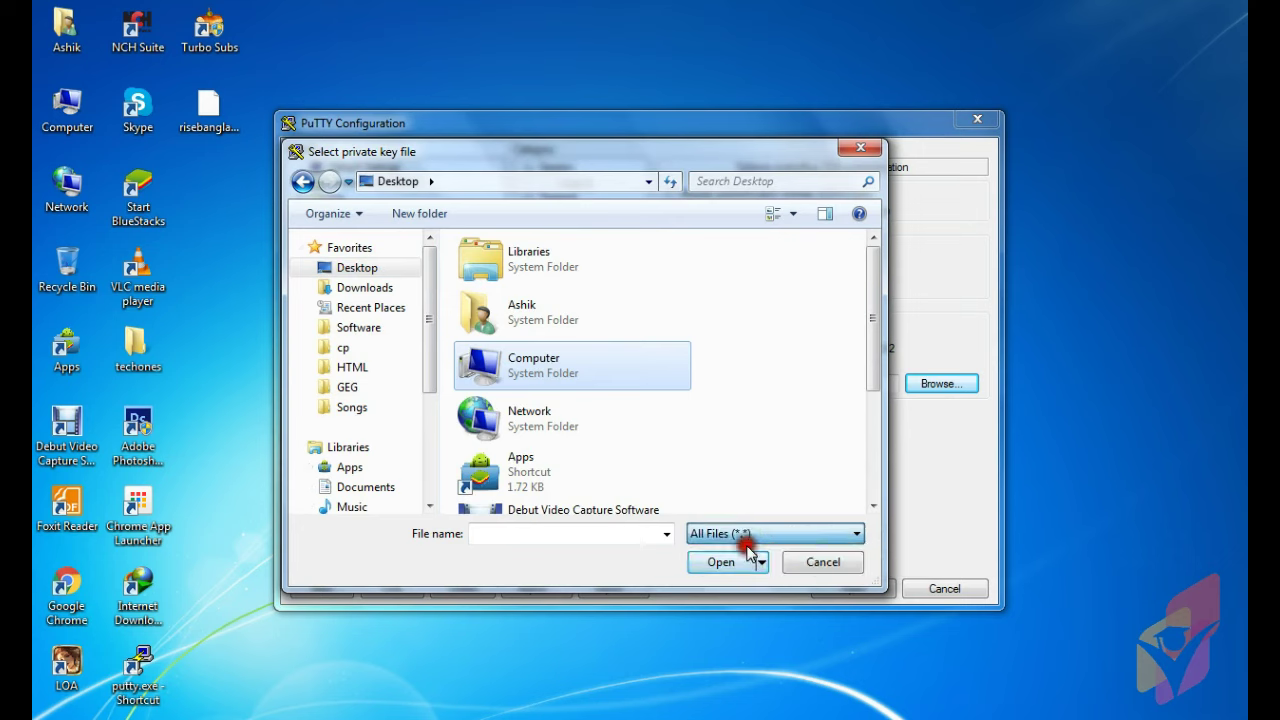
{"action": "left_click_drag", "start_coordinate": [874, 294], "coordinate": [874, 471]}
{"action": "left_click", "coordinate": [640, 438]}
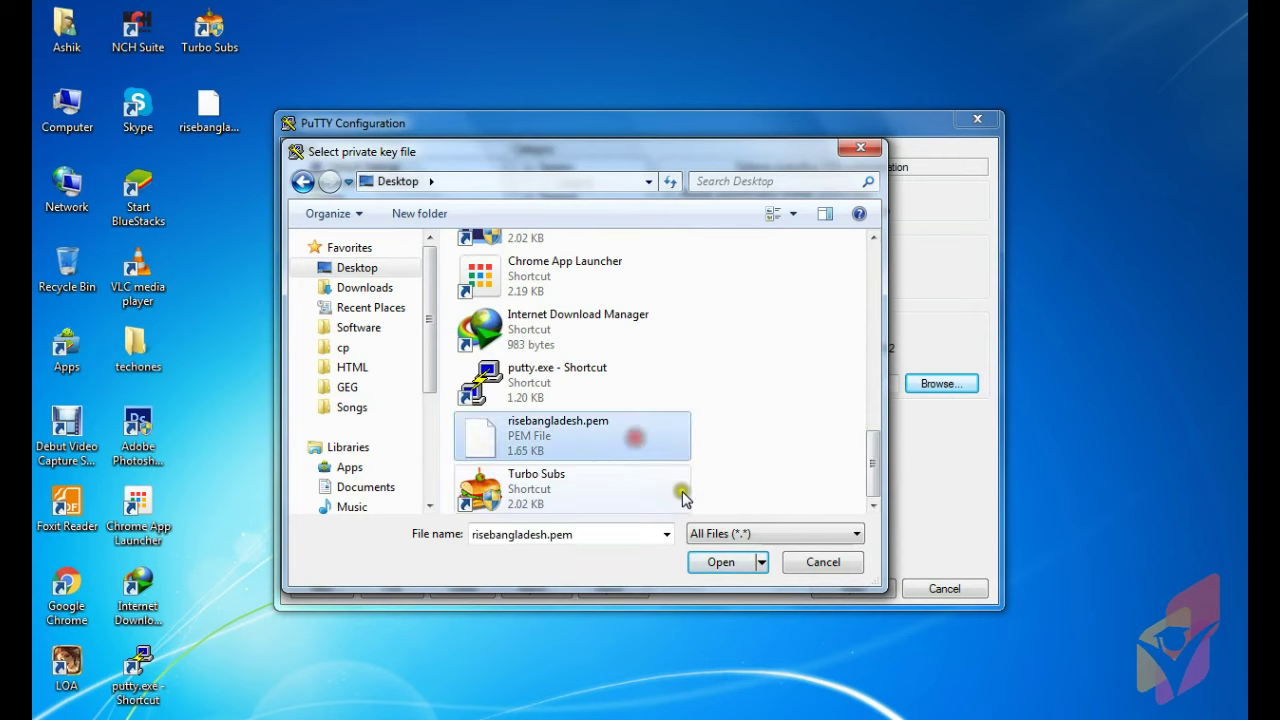
{"action": "left_click", "coordinate": [726, 562]}
{"action": "left_click", "coordinate": [862, 592]}
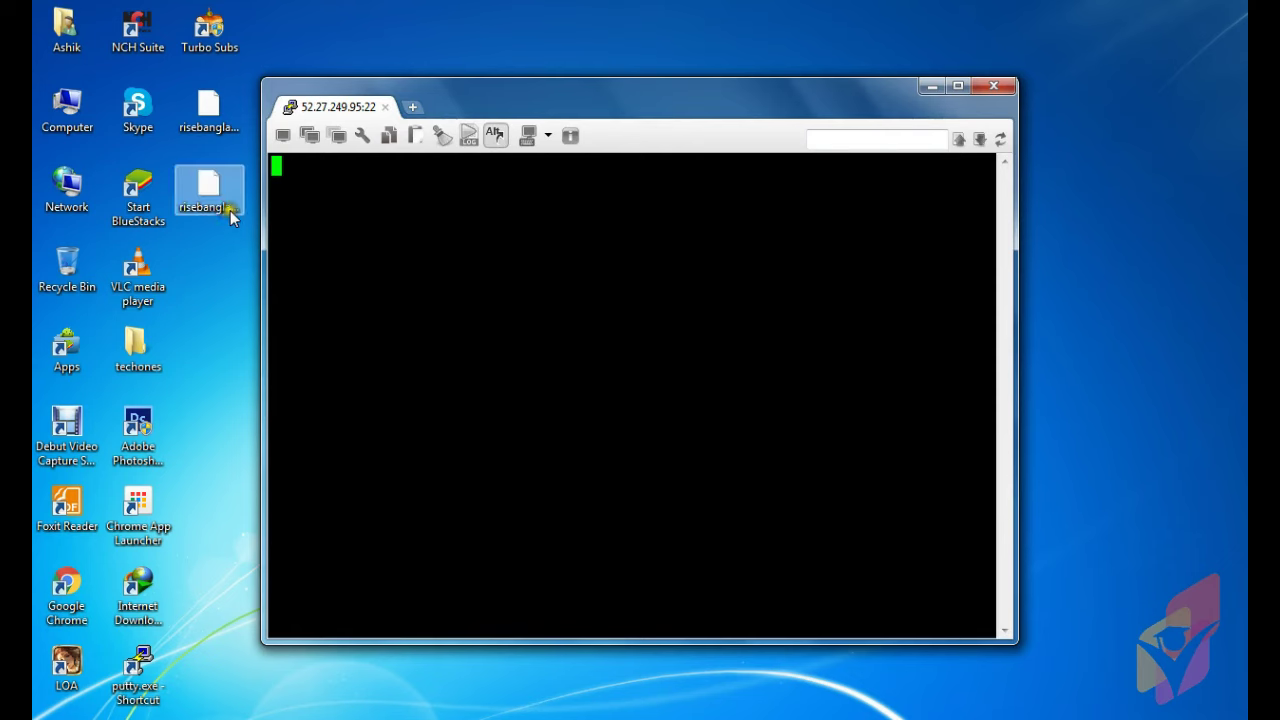
Select the risebangladesh.pem.ppk file while PuTTY's host key security alert appears
{"action": "left_click", "coordinate": [229, 216]}
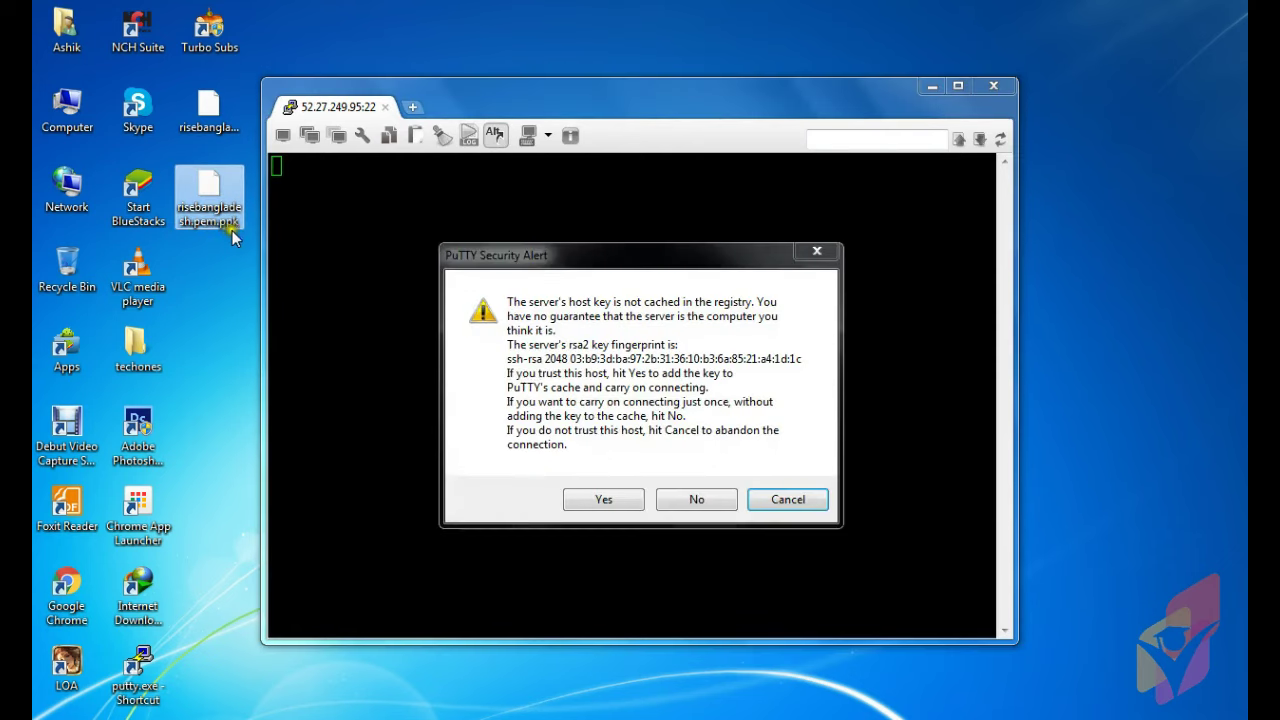
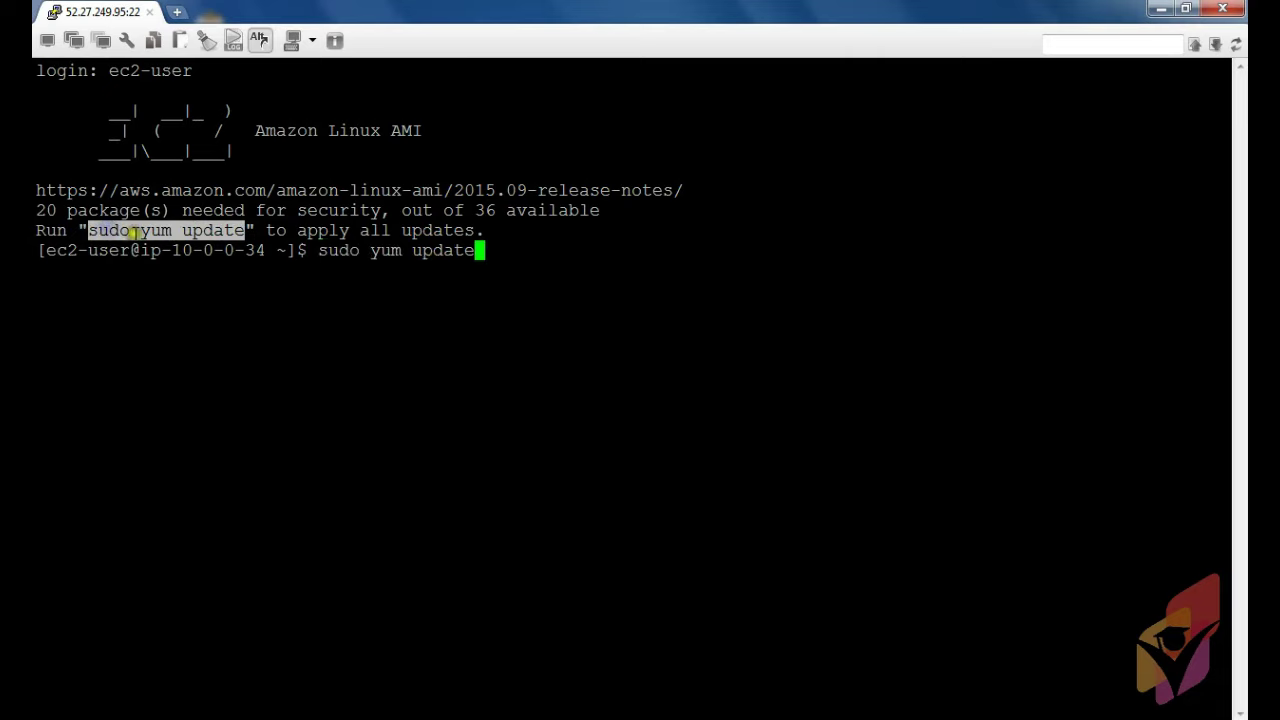
Run the yum update, confirm the 36-package install with y, and bring the browser forward
{"action": "key", "text": "Return"}
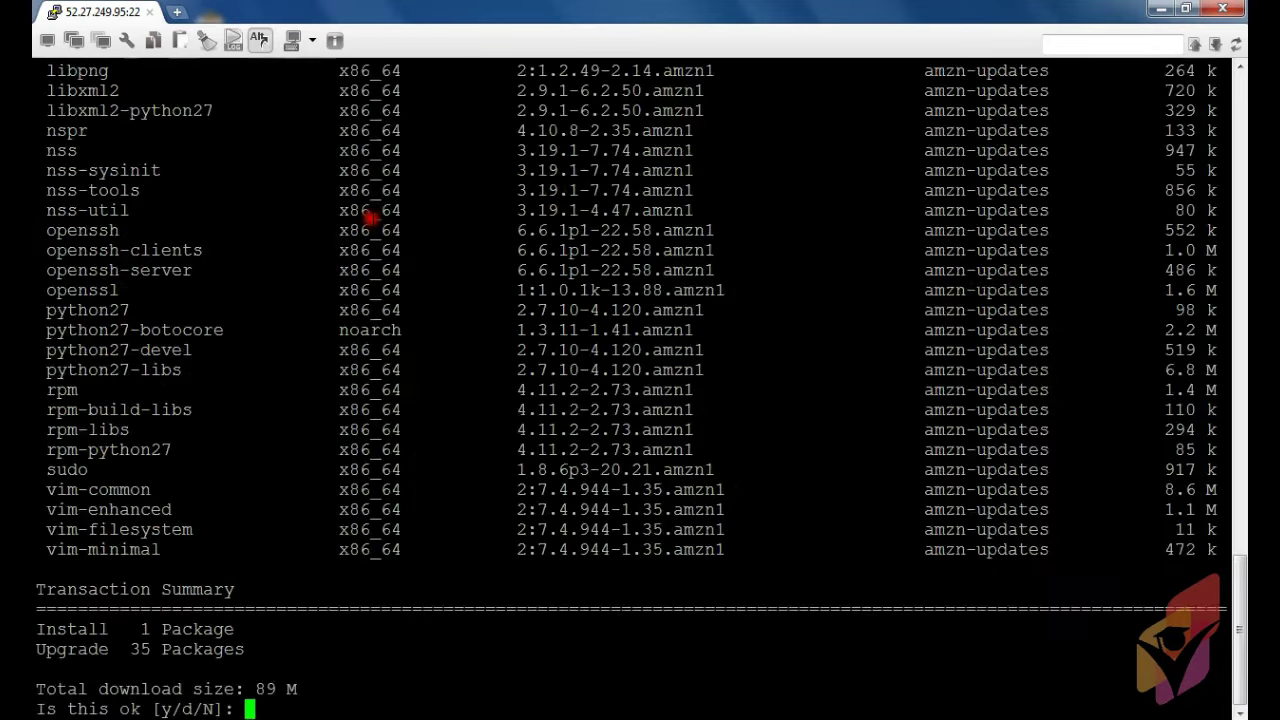
{"action": "type", "text": "y"}
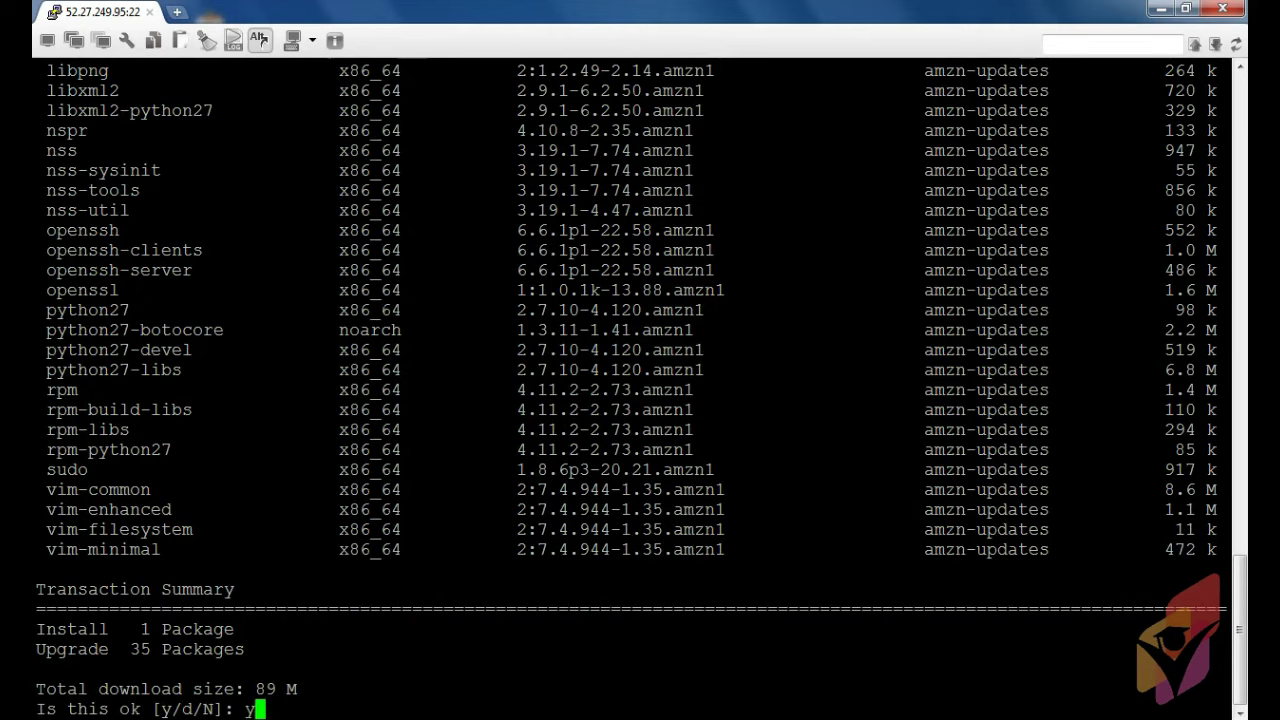
{"action": "key", "text": "Return"}
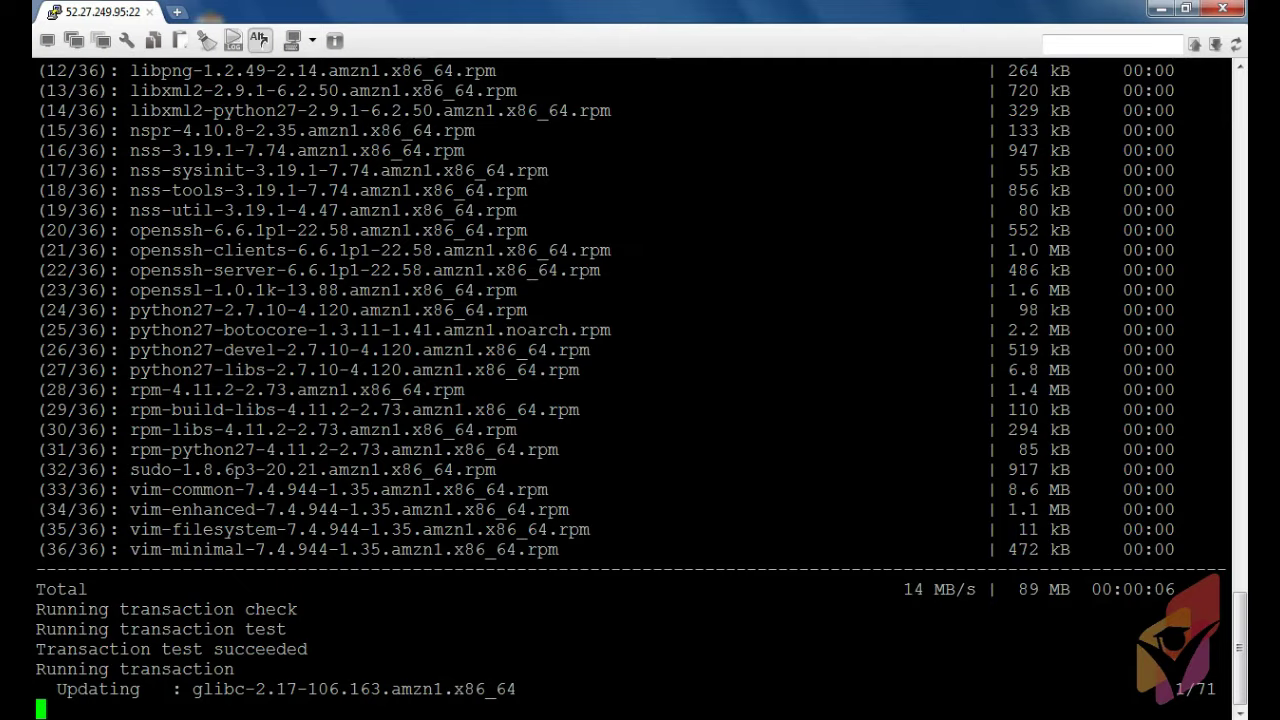
{"action": "left_click", "coordinate": [418, 712]}
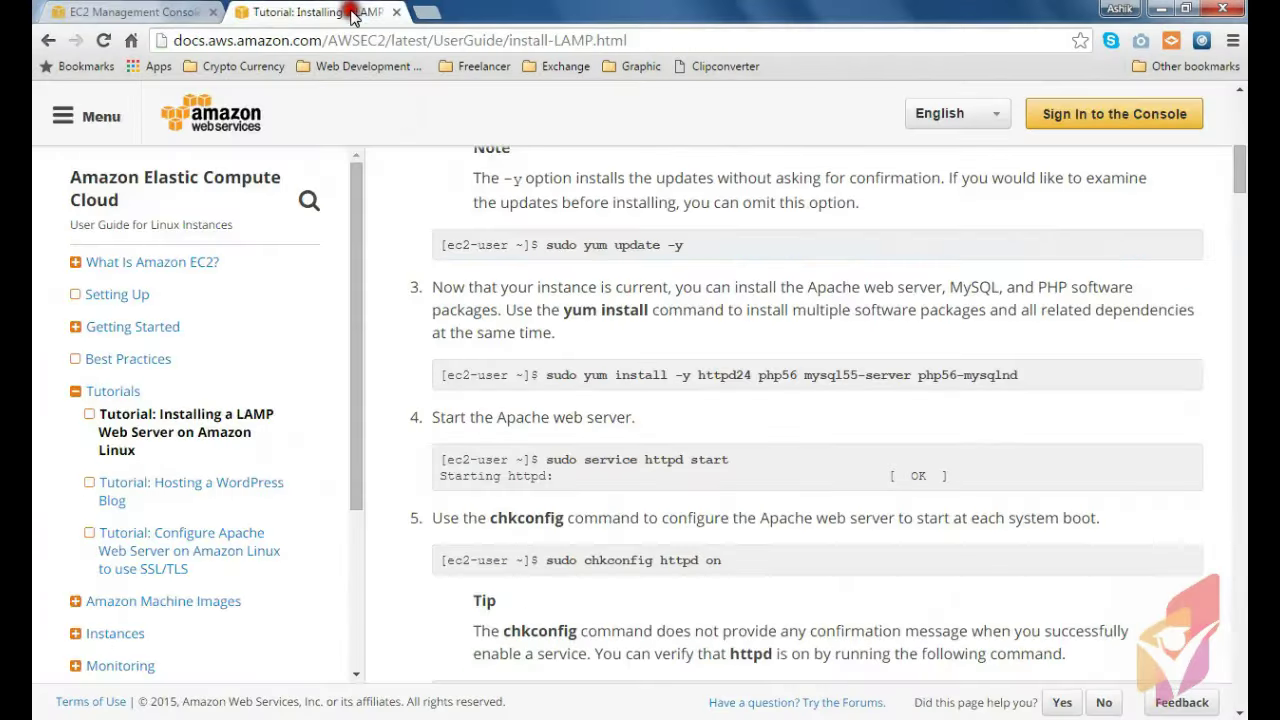
Read the LAMP tutorial's yum update command and step 3 instructions while the update finishes
{"action": "left_click", "coordinate": [315, 12]}
{"action": "scroll", "coordinate": [755, 358], "scroll_direction": "up", "scroll_amount": 1}
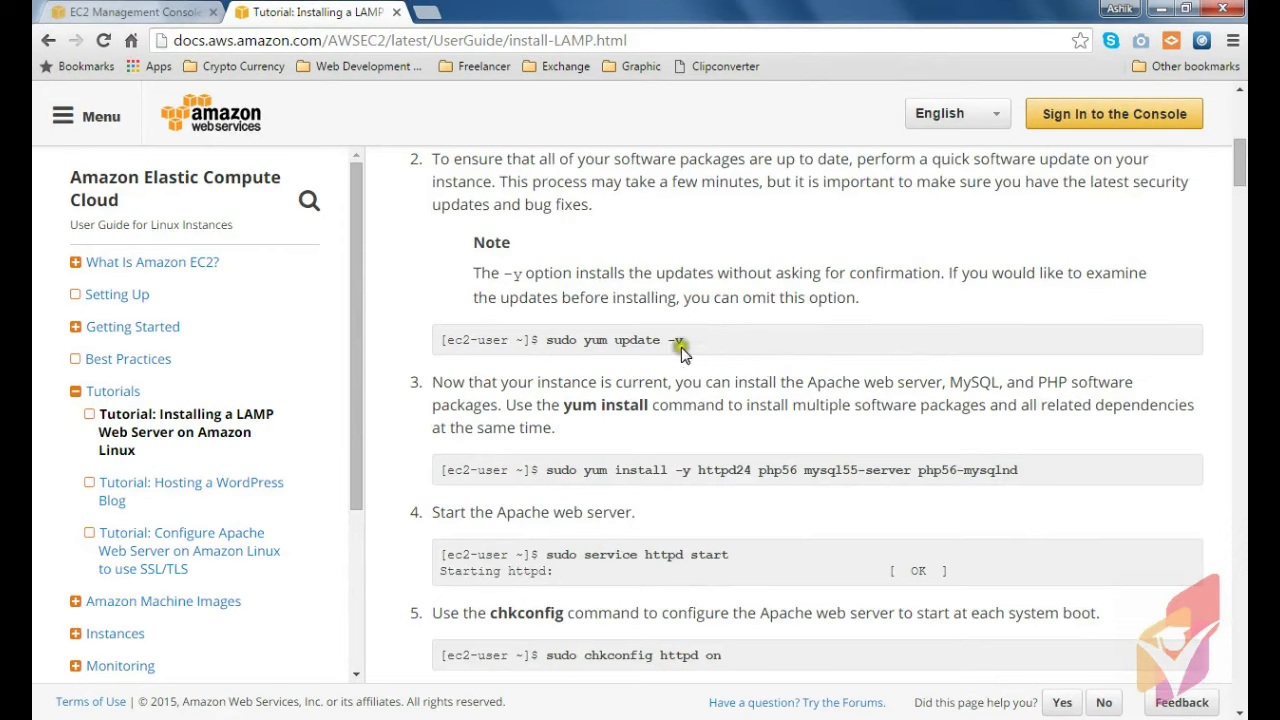
{"action": "left_click_drag", "start_coordinate": [703, 341], "coordinate": [570, 341]}
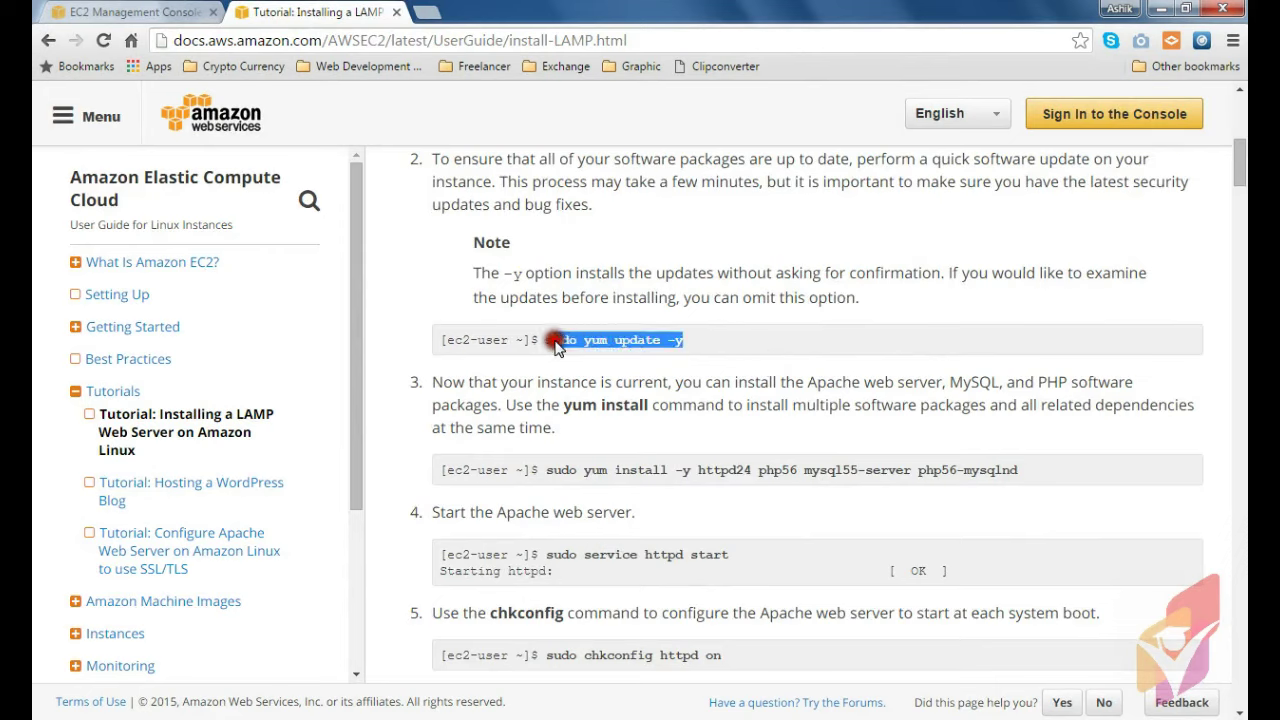
{"action": "left_click_drag", "start_coordinate": [720, 345], "coordinate": [556, 347]}
{"action": "left_click", "coordinate": [634, 400]}
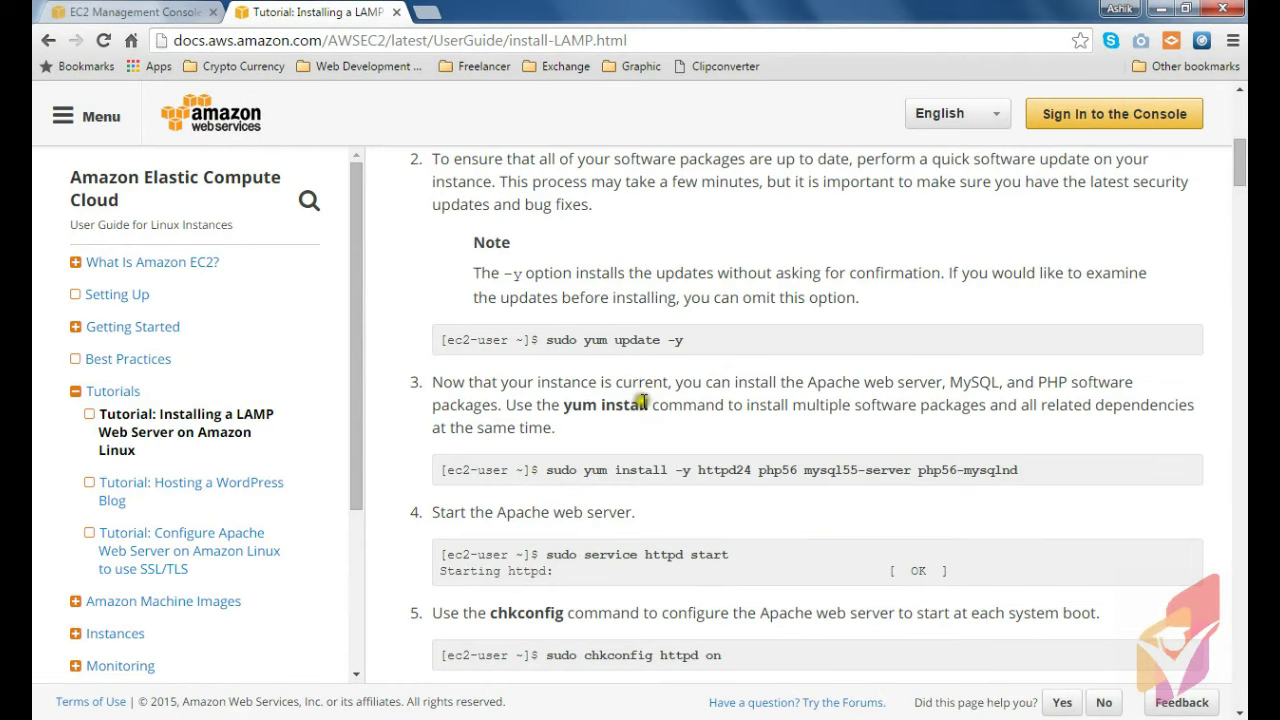
{"action": "scroll", "coordinate": [640, 402], "scroll_direction": "down", "scroll_amount": 1}
{"action": "left_click_drag", "start_coordinate": [441, 287], "coordinate": [778, 290]}
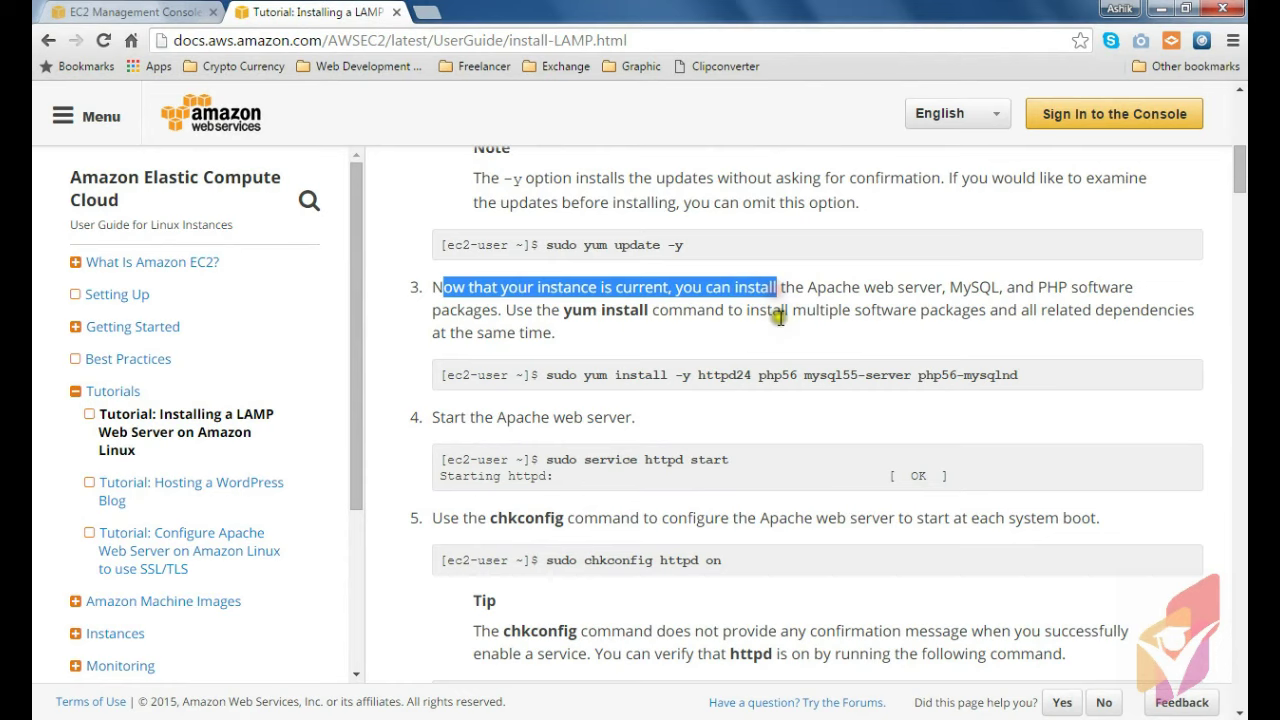
{"action": "left_click", "coordinate": [866, 286]}
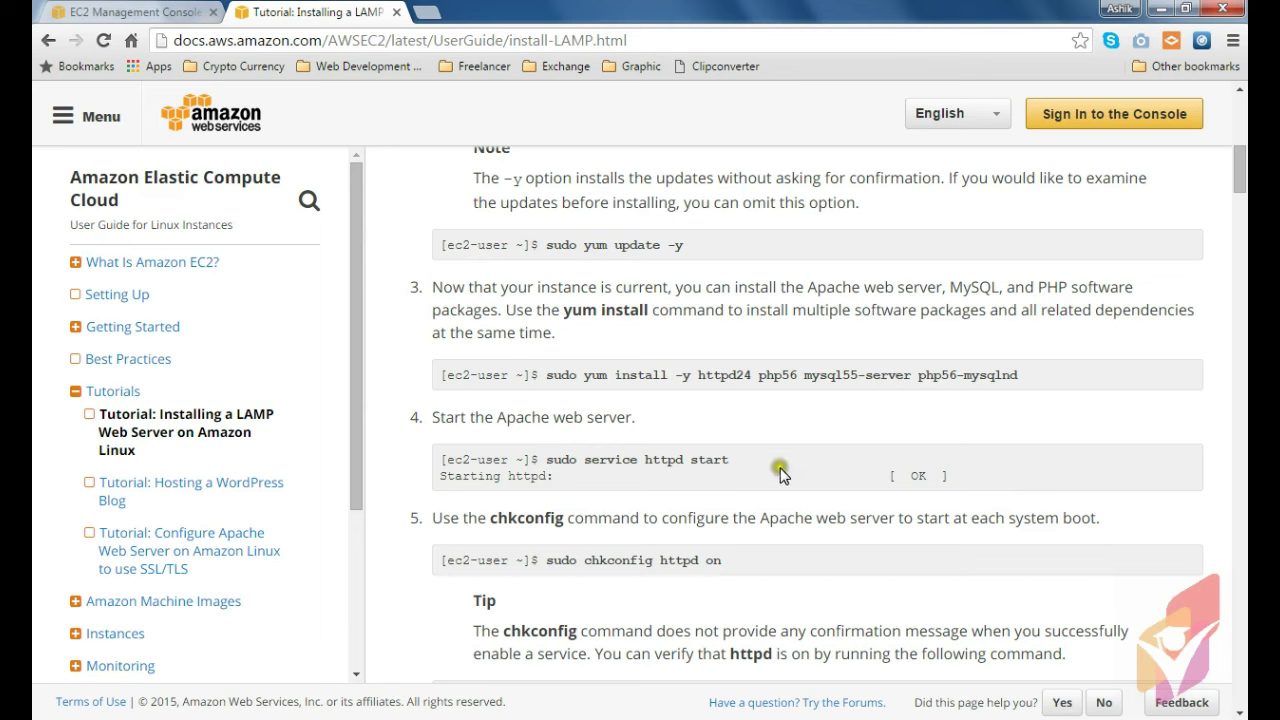
{"action": "key", "text": "alt+Tab"}
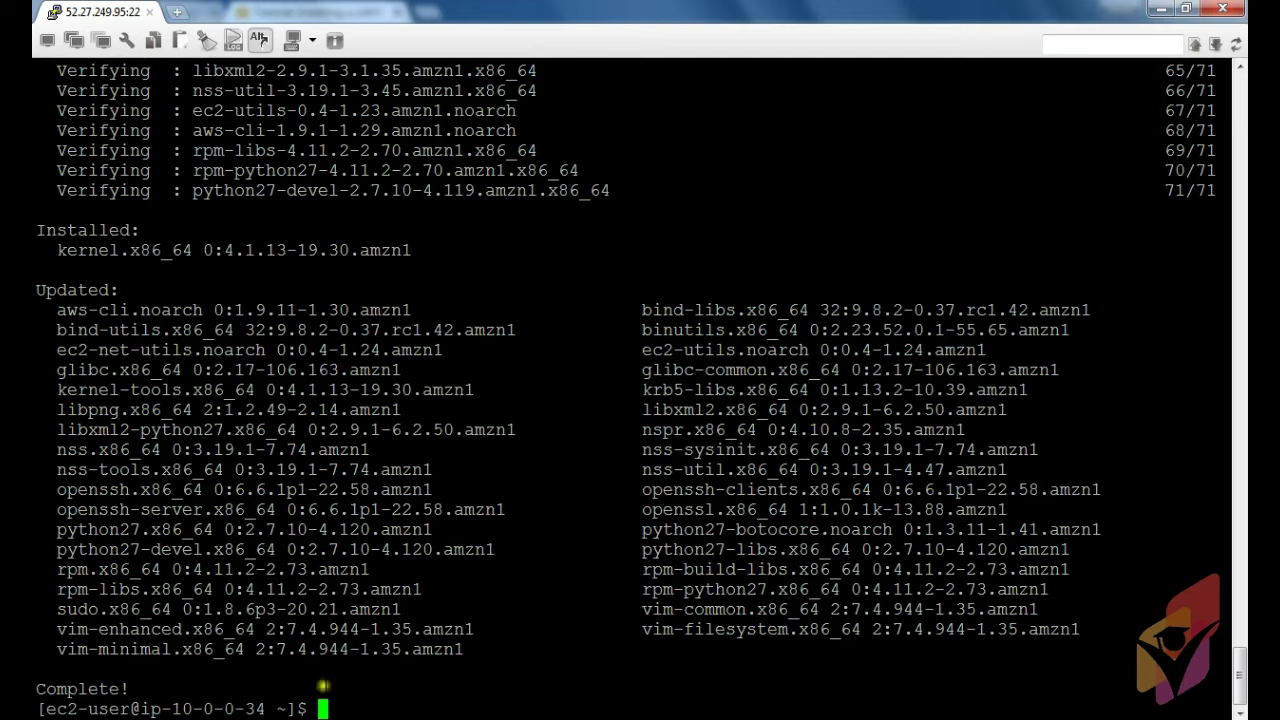
Copy the tutorial's yum install command for httpd24, php56, mysql55-server and php56-mysqlnd into PuTTY and run it
{"action": "key", "text": "alt+Tab"}
{"action": "left_click_drag", "start_coordinate": [1015, 376], "coordinate": [561, 376]}
{"action": "right_click", "coordinate": [561, 376]}
{"action": "left_click", "coordinate": [590, 398]}
{"action": "key", "text": "alt+Tab"}
{"action": "right_click", "coordinate": [437, 682]}
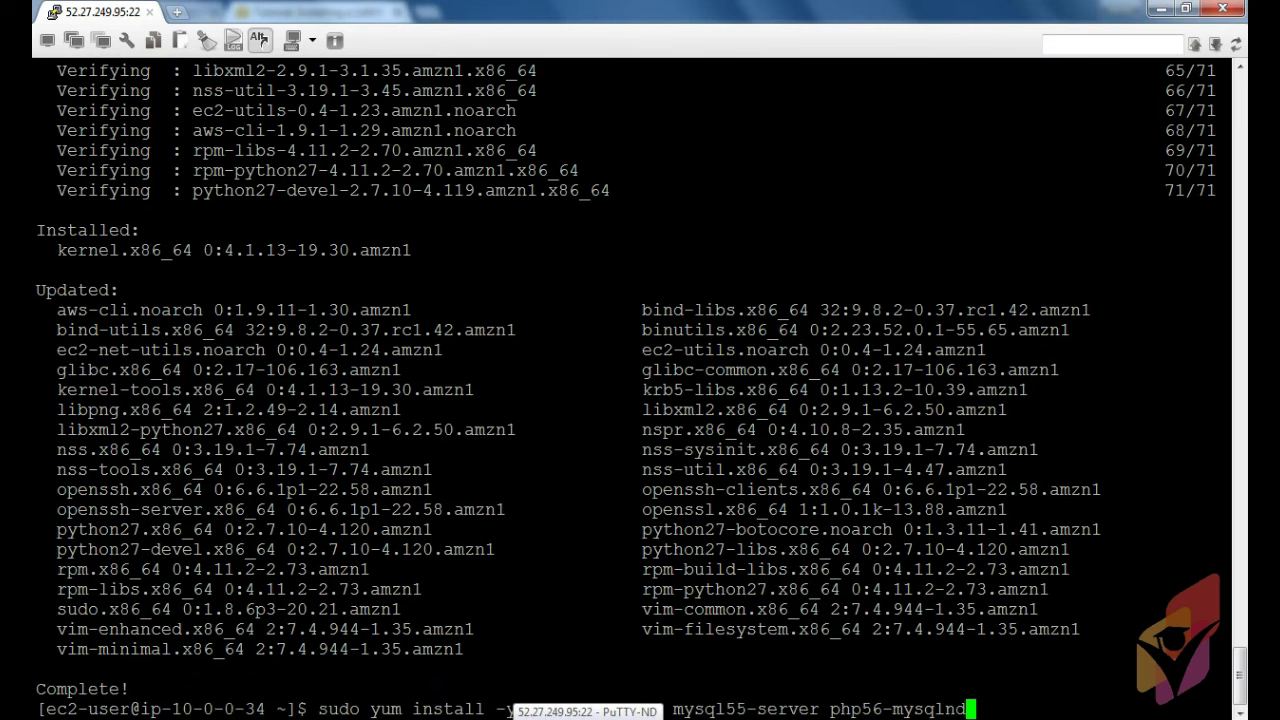
{"action": "key", "text": "Return"}
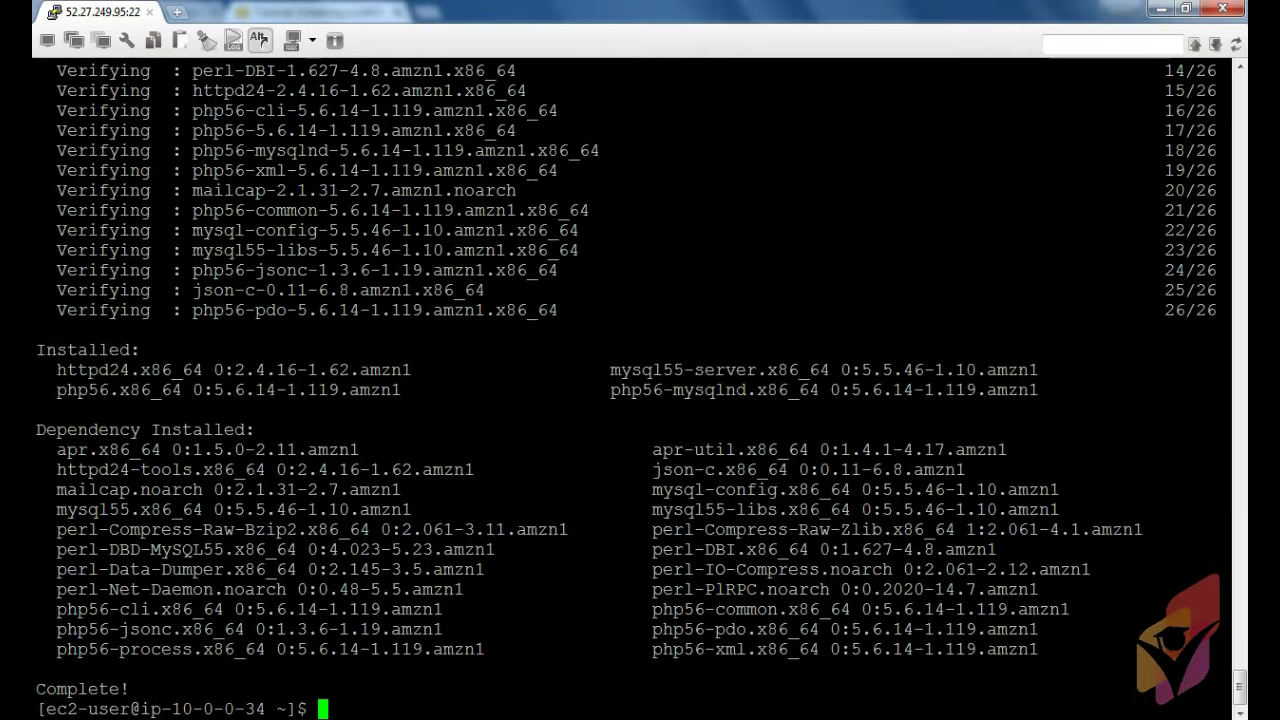
Copy 'sudo service httpd start' from the tutorial and run it in PuTTY to start Apache
{"action": "left_click", "coordinate": [386, 710]}
{"action": "left_click_drag", "start_coordinate": [731, 460], "coordinate": [536, 460]}
{"action": "right_click", "coordinate": [538, 462]}
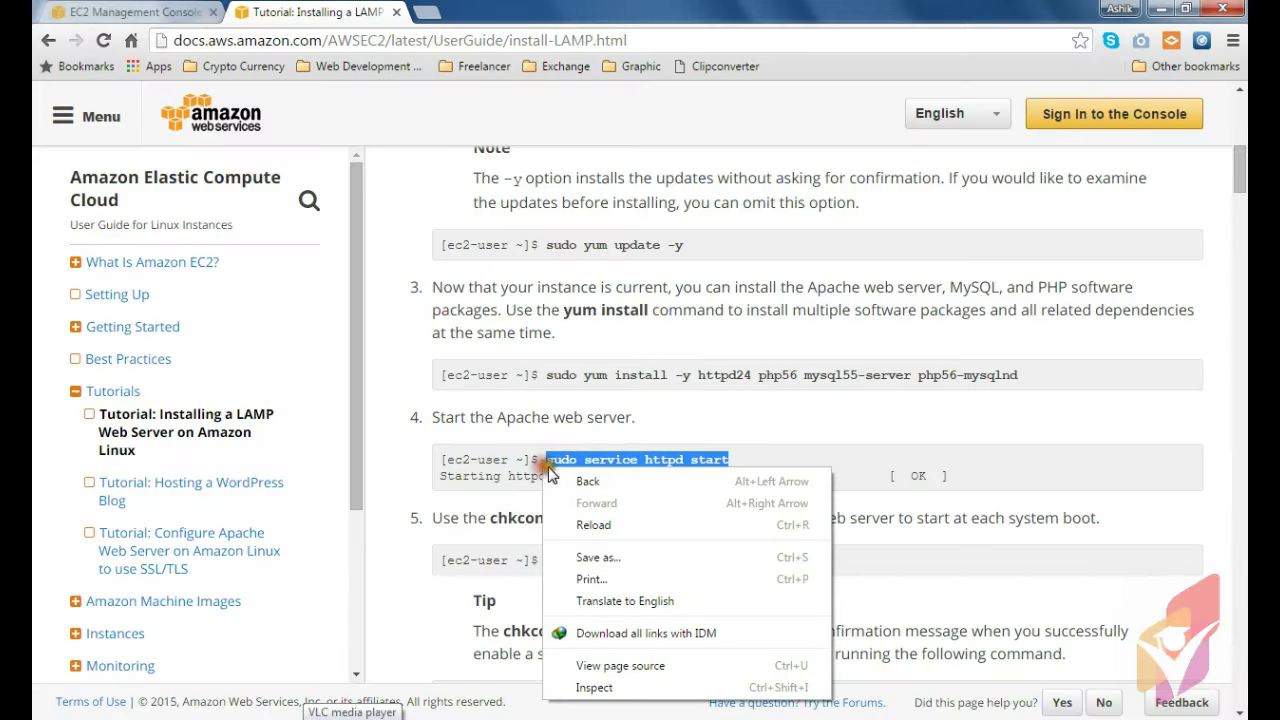
{"action": "left_click", "coordinate": [751, 437]}
{"action": "double_click", "coordinate": [663, 459]}
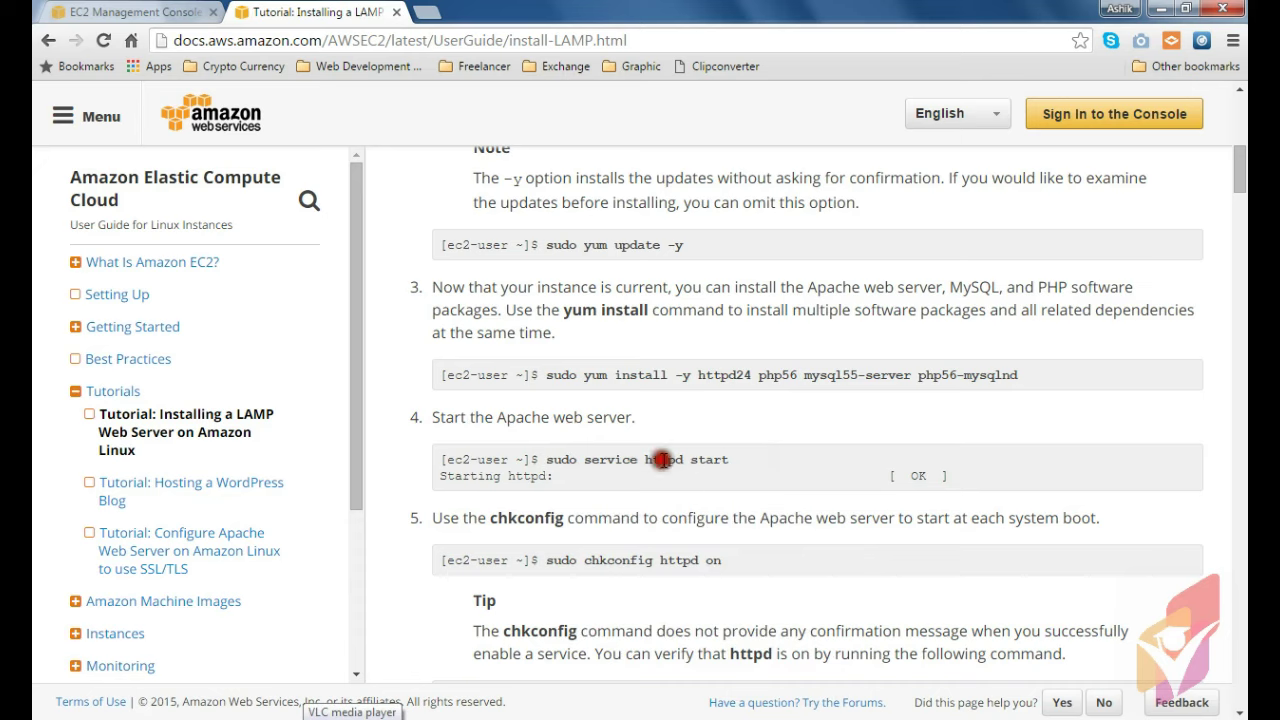
{"action": "left_click_drag", "start_coordinate": [737, 457], "coordinate": [548, 461]}
{"action": "right_click", "coordinate": [648, 460]}
{"action": "left_click", "coordinate": [684, 481]}
{"action": "key", "text": "alt+Tab"}
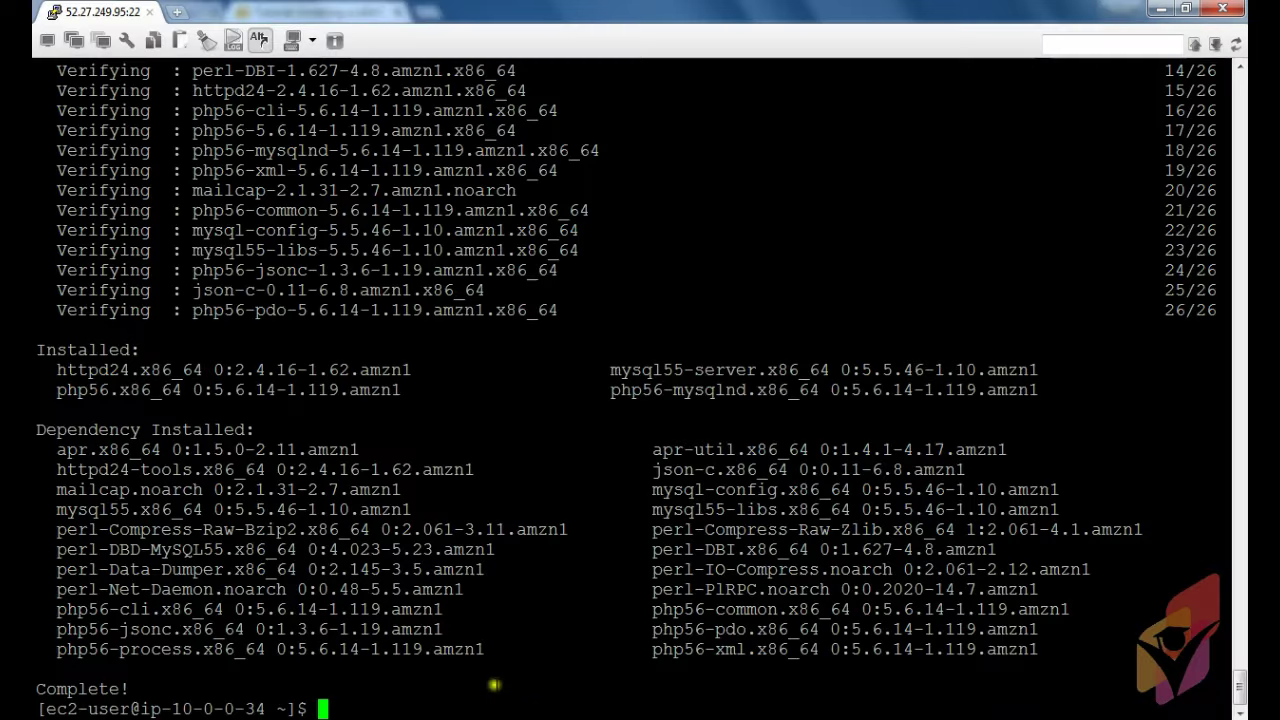
{"action": "right_click", "coordinate": [482, 689]}
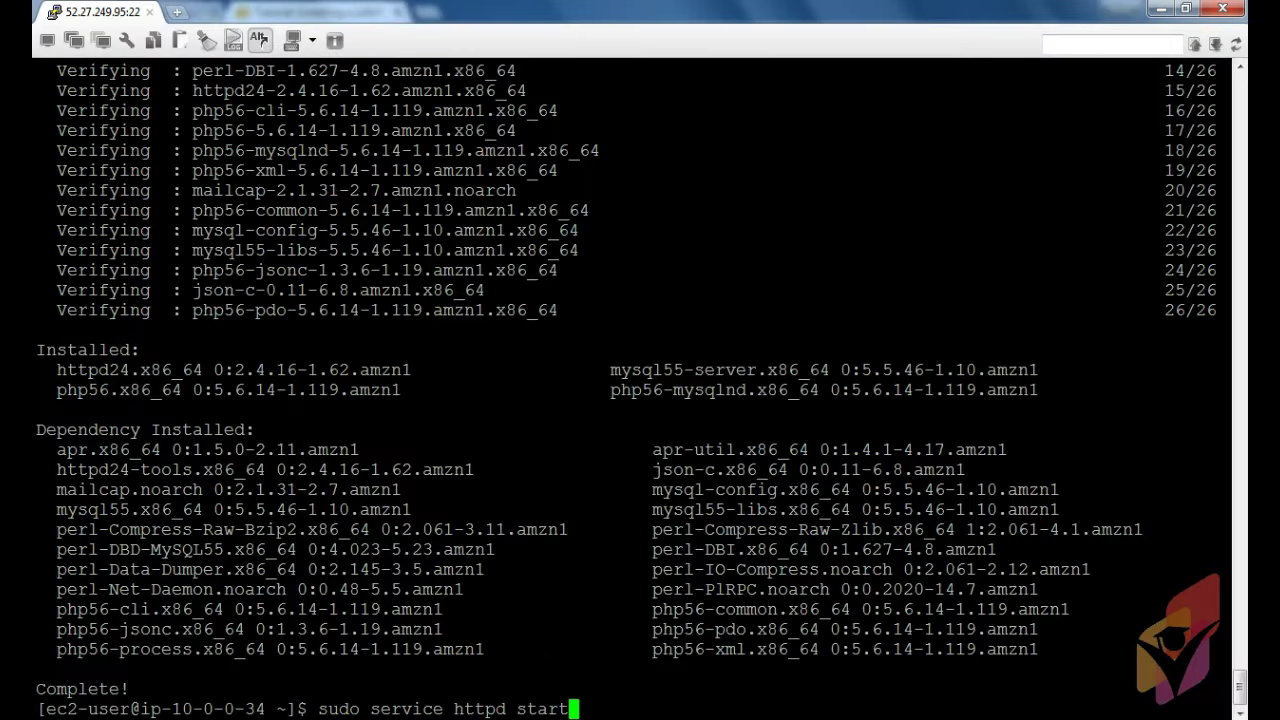
{"action": "key", "text": "Return"}
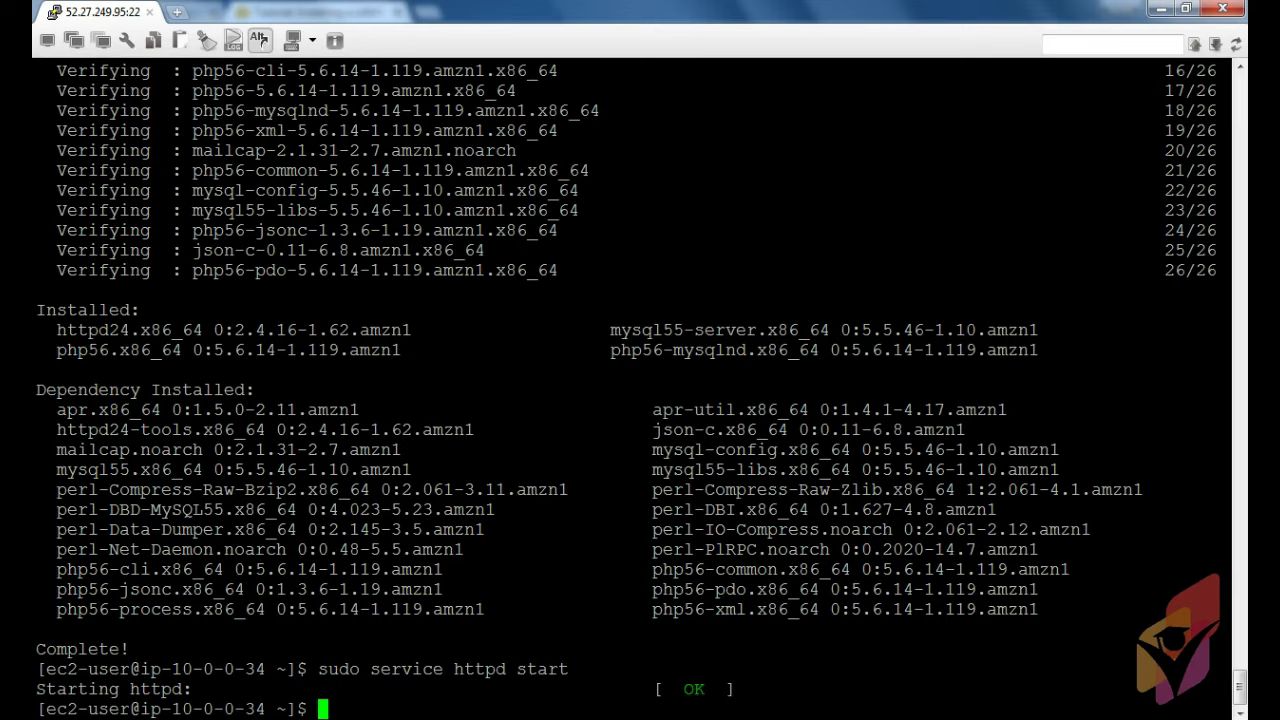
Copy 'sudo chkconfig httpd on' from the tutorial and paste it at the PuTTY prompt
{"action": "key", "text": "alt+Tab"}
{"action": "left_click_drag", "start_coordinate": [945, 478], "coordinate": [556, 461]}
{"action": "left_click", "coordinate": [571, 520]}
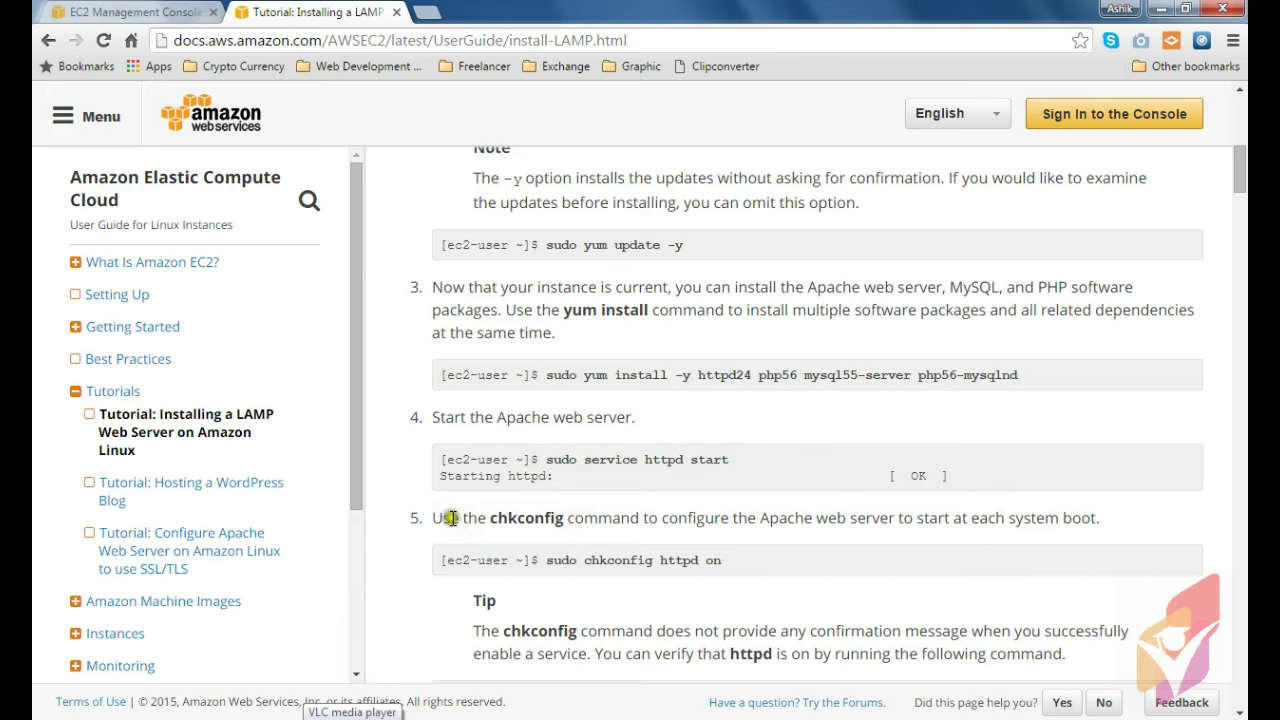
{"action": "left_click_drag", "start_coordinate": [448, 519], "coordinate": [530, 519]}
{"action": "left_click", "coordinate": [530, 519]}
{"action": "scroll", "coordinate": [1036, 540], "scroll_direction": "down", "scroll_amount": 1}
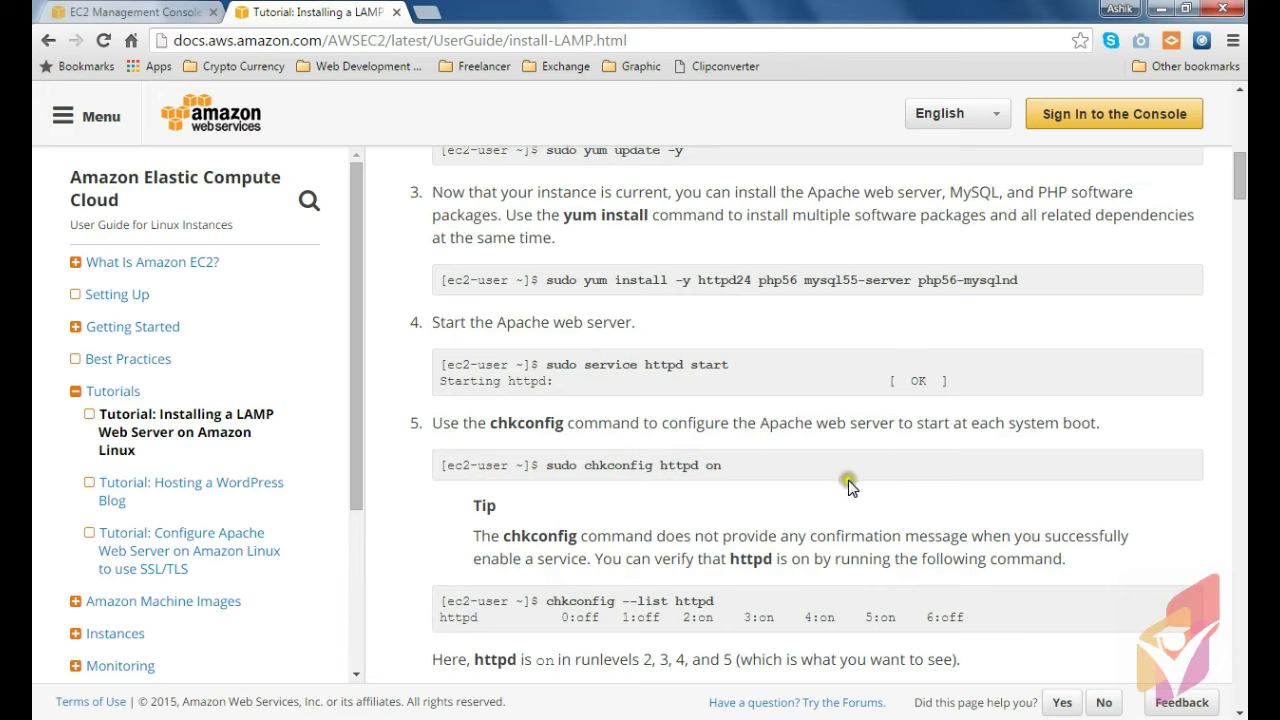
{"action": "left_click_drag", "start_coordinate": [748, 466], "coordinate": [550, 464]}
{"action": "right_click", "coordinate": [568, 465]}
{"action": "left_click", "coordinate": [585, 476]}
{"action": "key", "text": "alt+Tab"}
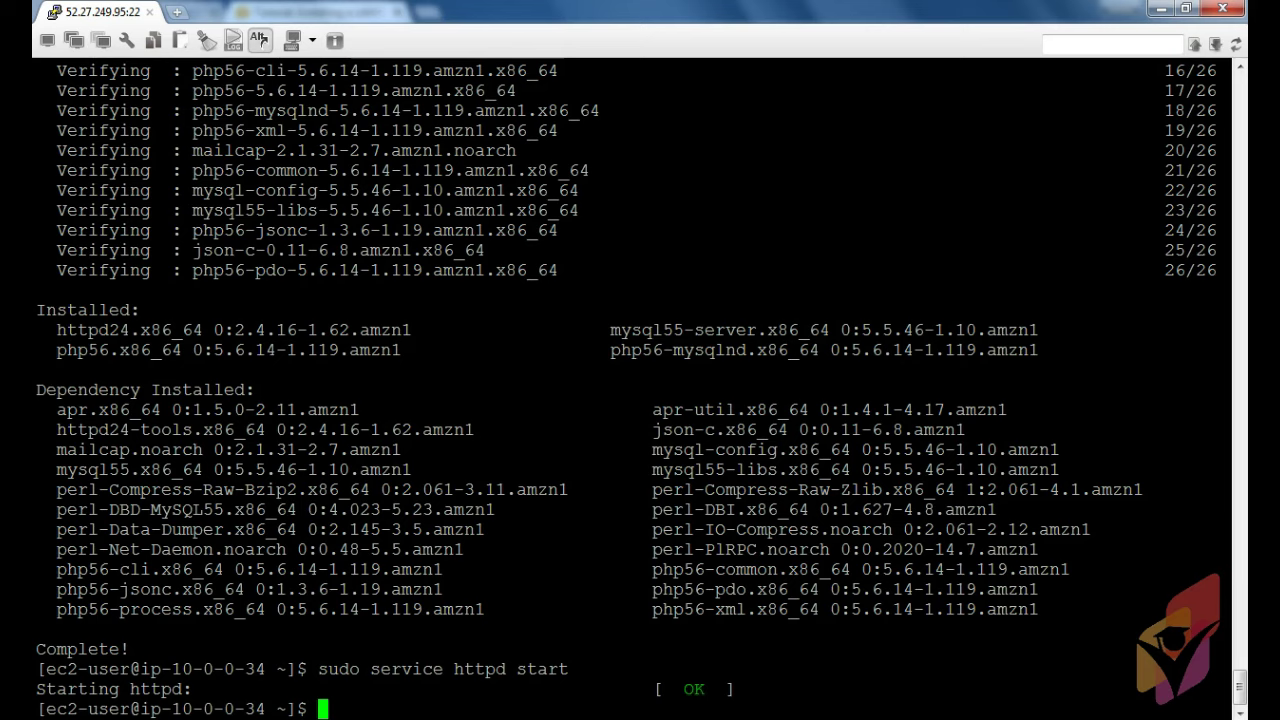
{"action": "right_click", "coordinate": [651, 657]}
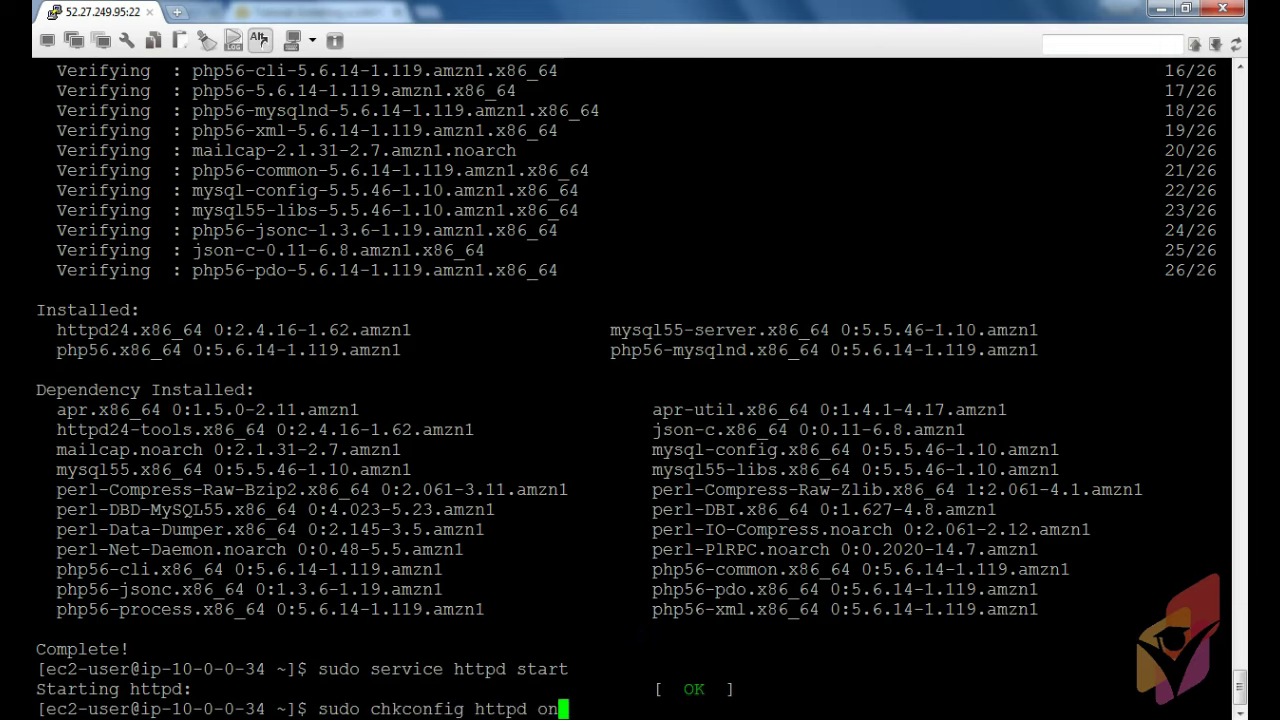
Run chkconfig to enable httpd, then run 'chkconfig --list httpd' to confirm runlevels 2–5 are on
{"action": "key", "text": "Return"}
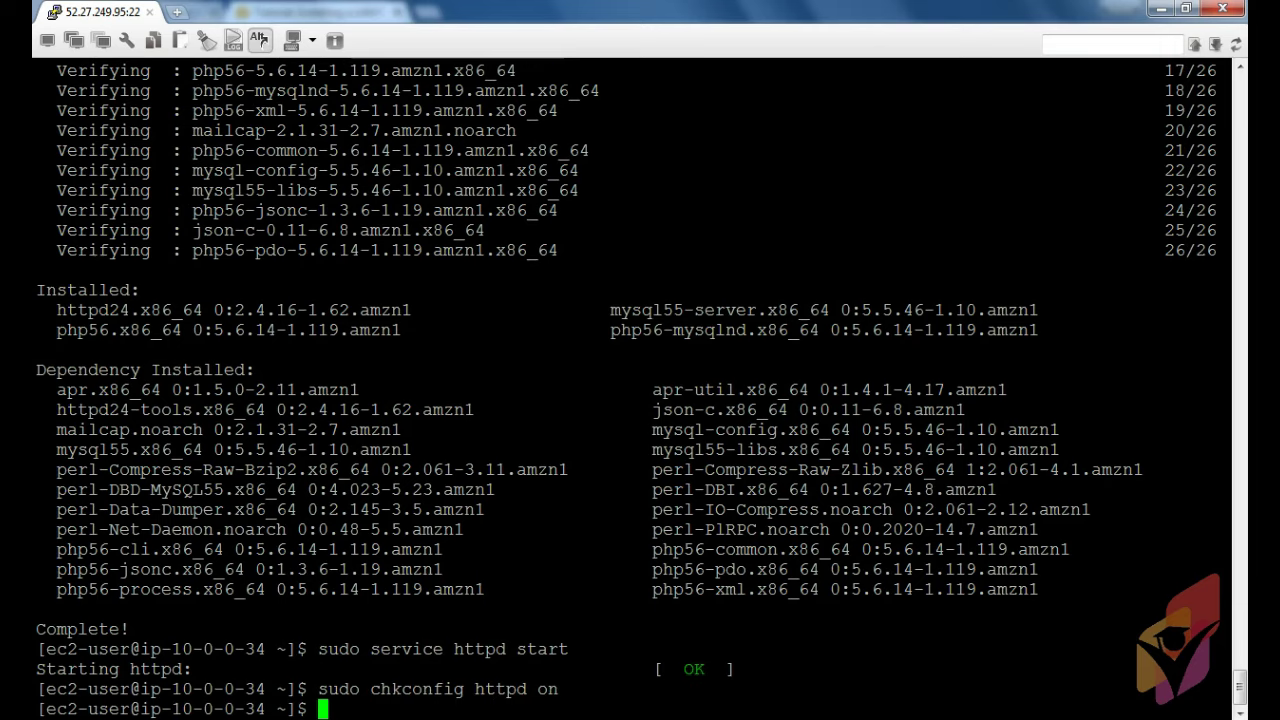
{"action": "key", "text": "alt+Tab"}
{"action": "left_click", "coordinate": [636, 512]}
{"action": "scroll", "coordinate": [653, 500], "scroll_direction": "down", "scroll_amount": 2}
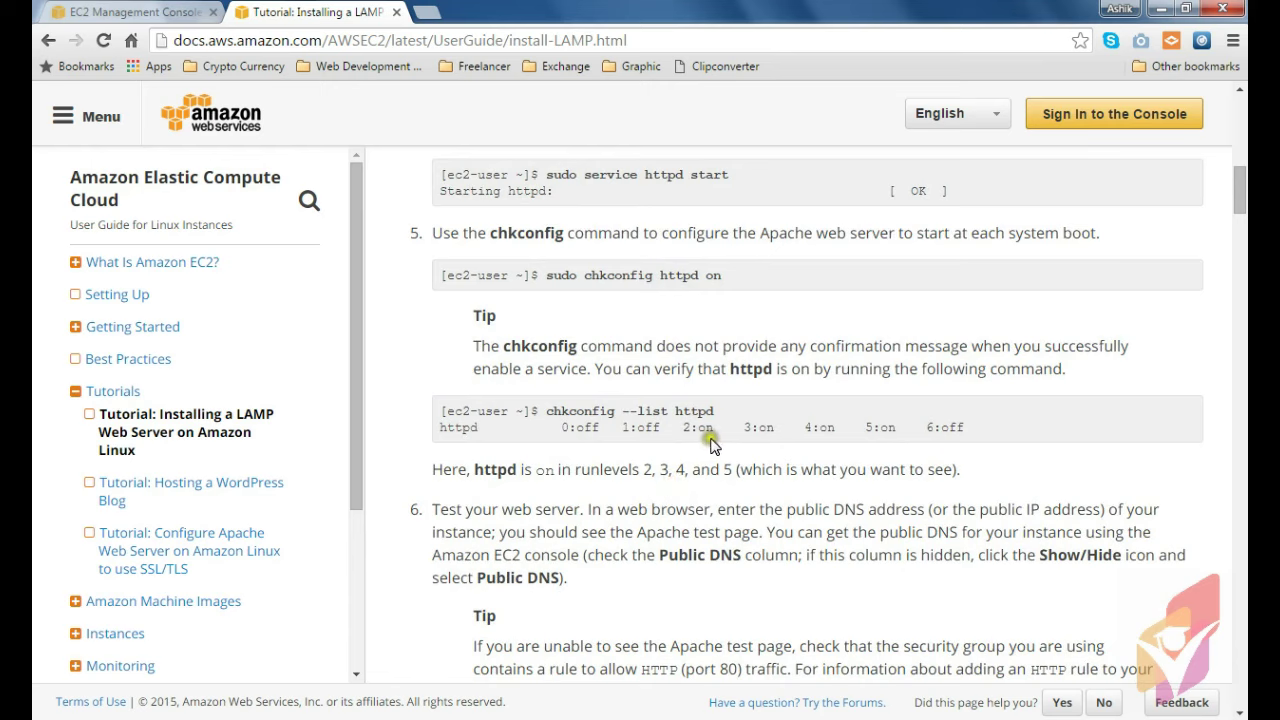
{"action": "left_click_drag", "start_coordinate": [726, 412], "coordinate": [547, 414]}
{"action": "right_click", "coordinate": [572, 492]}
{"action": "left_click", "coordinate": [619, 500]}
{"action": "left_click", "coordinate": [619, 500]}
{"action": "scroll", "coordinate": [630, 510], "scroll_direction": "down", "scroll_amount": 1}
{"action": "key", "text": "alt+Tab"}
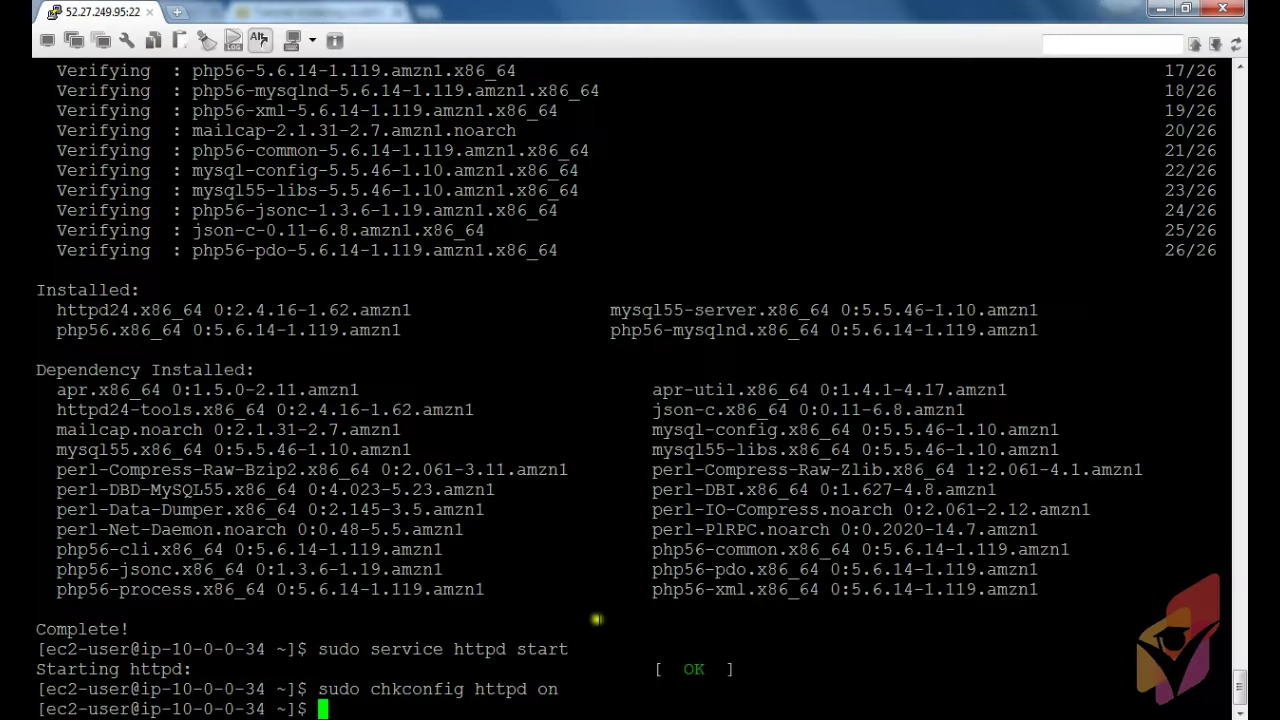
{"action": "right_click", "coordinate": [594, 621]}
{"action": "key", "text": "Return"}
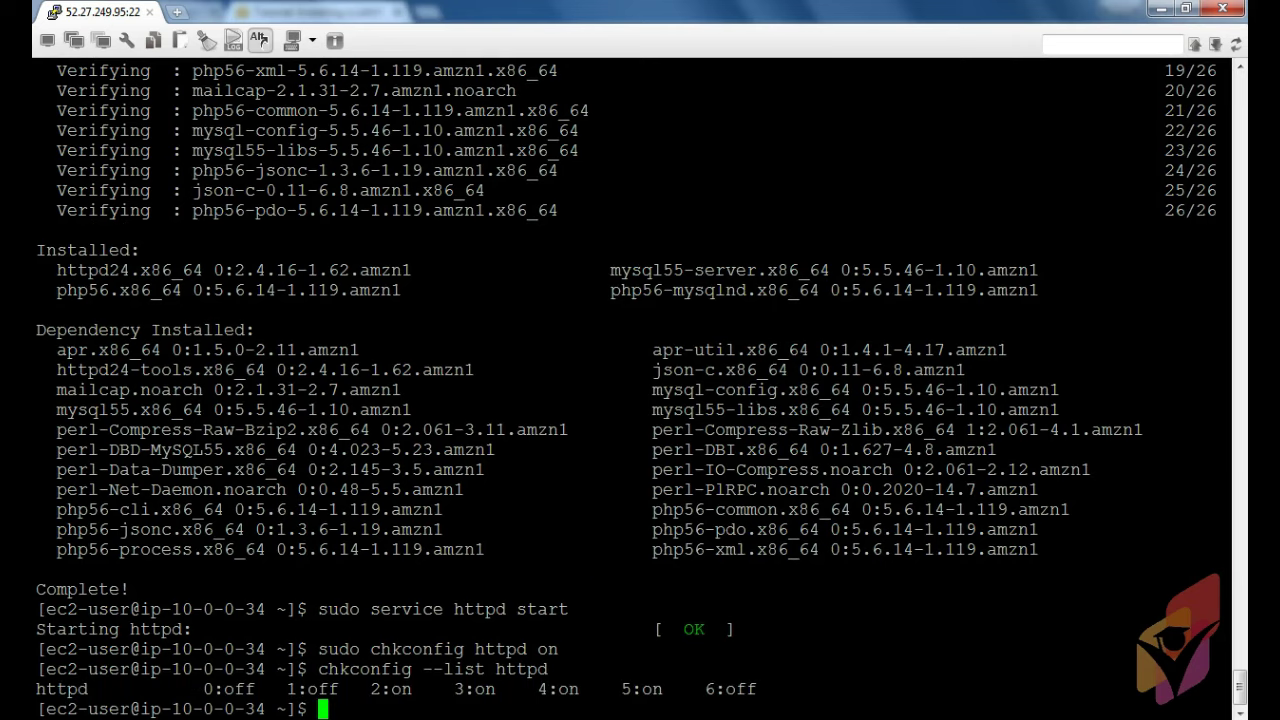
Skim further down the tutorial, then return to the EC2 Instances page
{"action": "key", "text": "alt+Tab"}
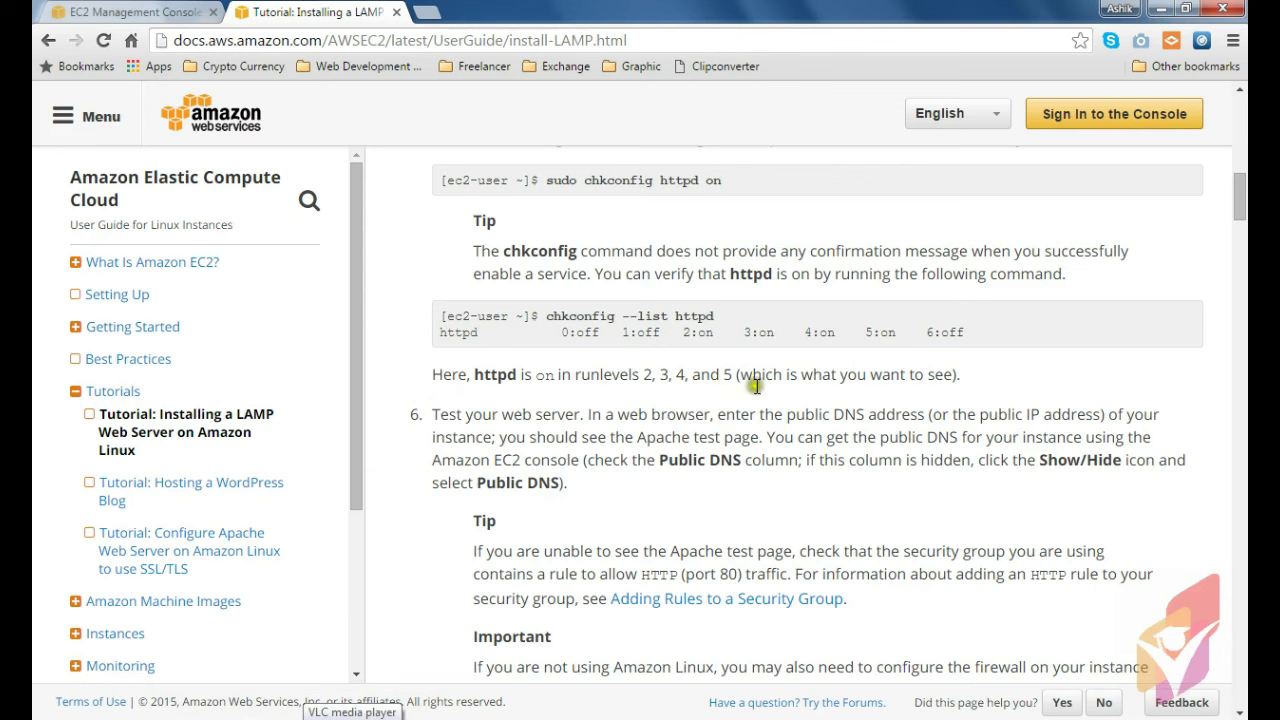
{"action": "scroll", "coordinate": [960, 384], "scroll_direction": "down", "scroll_amount": 2}
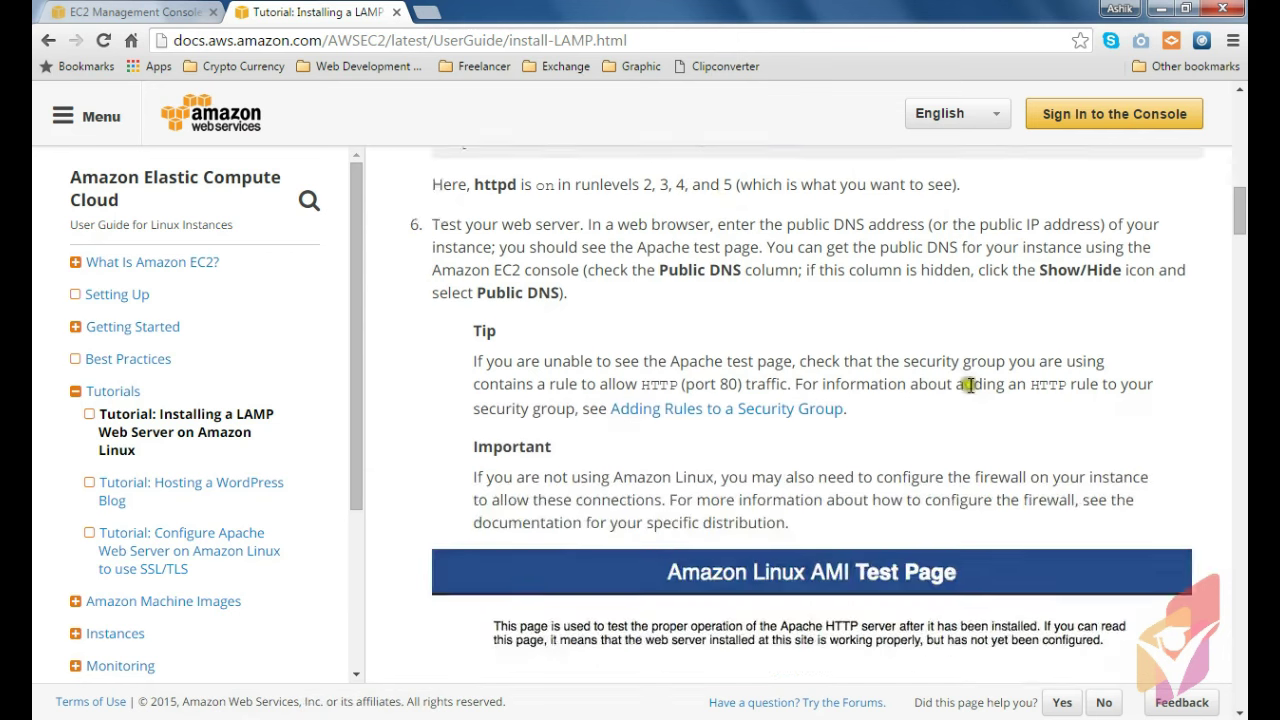
{"action": "scroll", "coordinate": [970, 390], "scroll_direction": "down", "scroll_amount": 2}
{"action": "scroll", "coordinate": [972, 392], "scroll_direction": "down", "scroll_amount": 1}
{"action": "scroll", "coordinate": [925, 385], "scroll_direction": "up", "scroll_amount": 4}
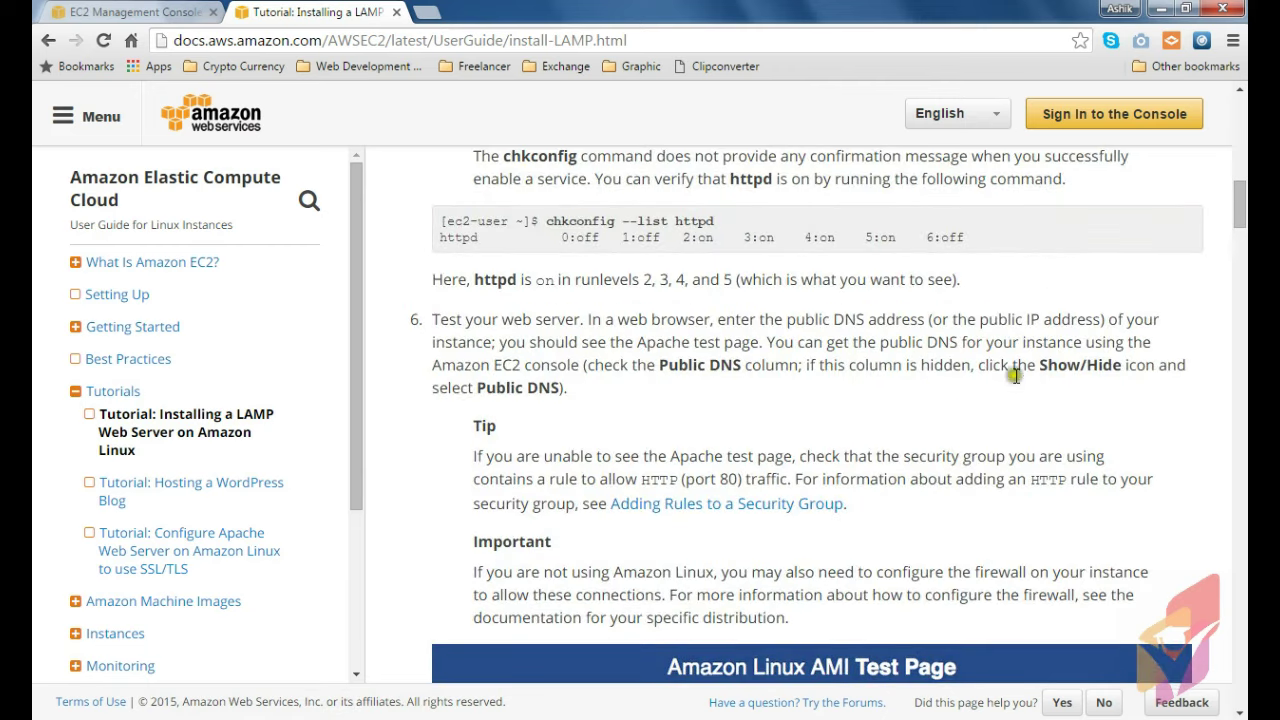
{"action": "left_click", "coordinate": [137, 10]}
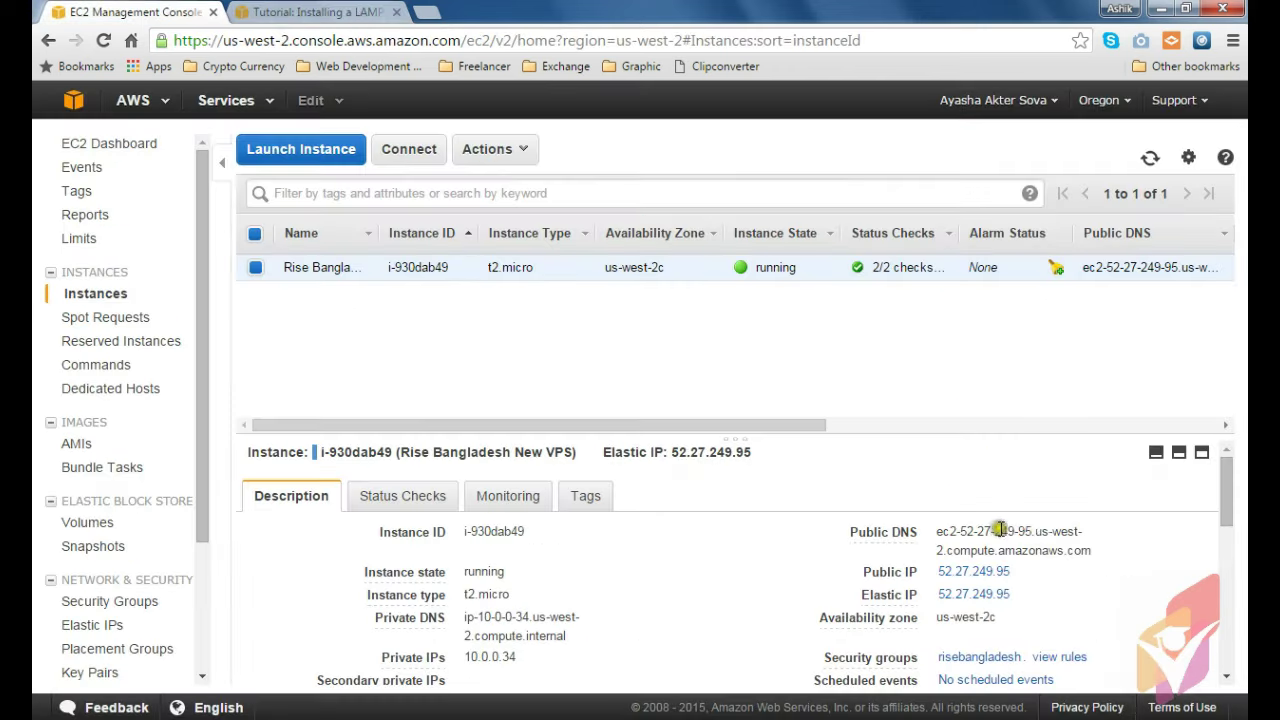
Copy the instance's Public DNS value and load it in a new browser tab
{"action": "left_click_drag", "start_coordinate": [1104, 560], "coordinate": [912, 535]}
{"action": "key", "text": "ctrl+c"}
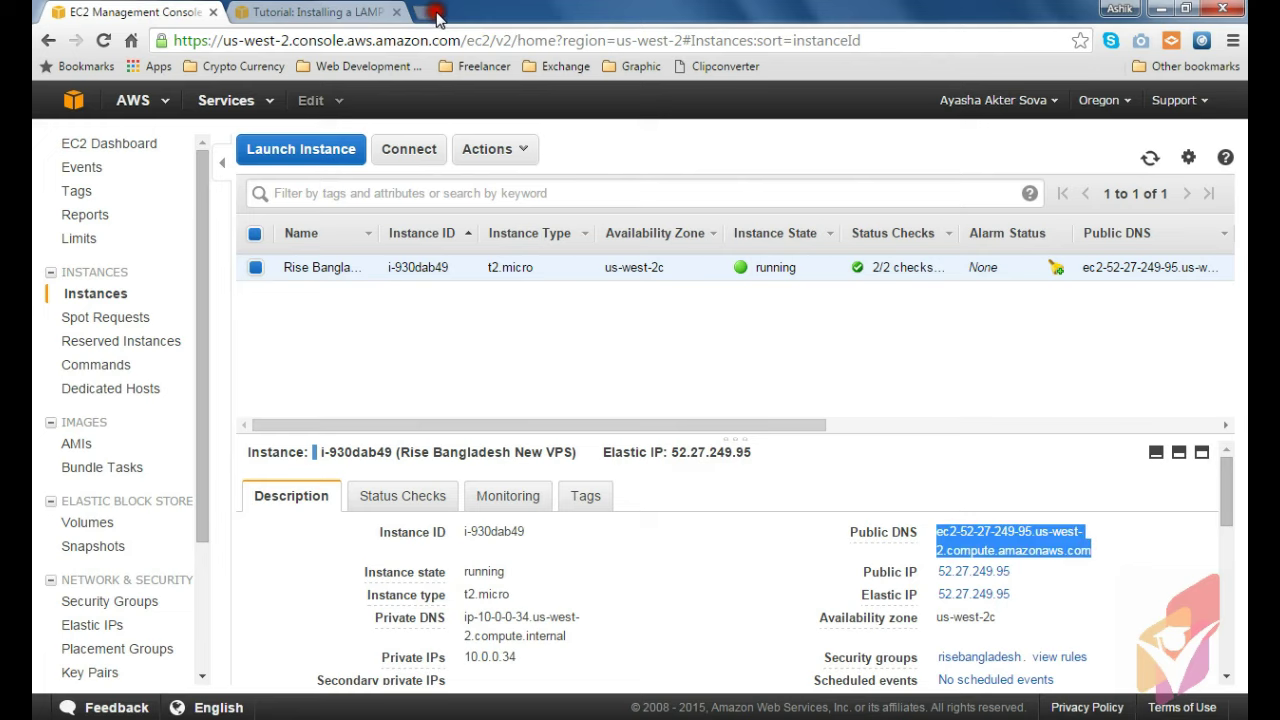
{"action": "left_click", "coordinate": [425, 12]}
{"action": "key", "text": "ctrl+v"}
{"action": "left_click", "coordinate": [443, 72]}
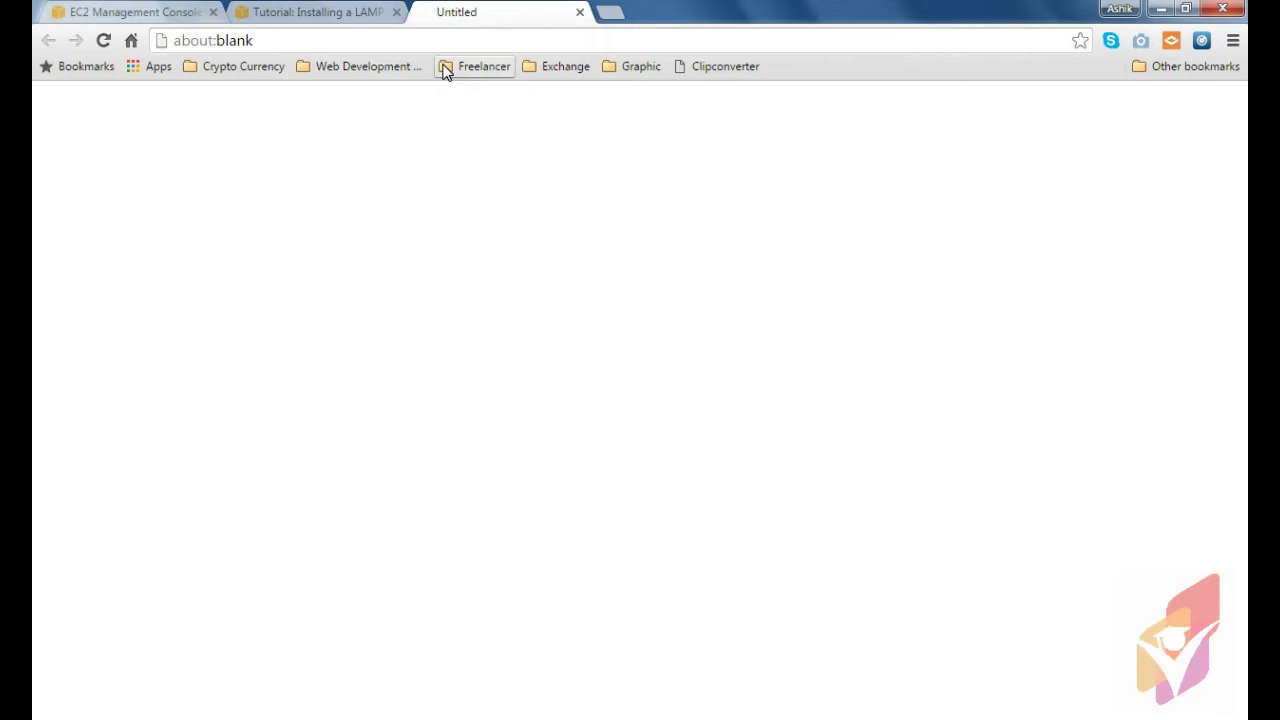
Verify the Apache test page loads and read on to the tutorial's /var/www/html document-root section
{"action": "left_click", "coordinate": [285, 12]}
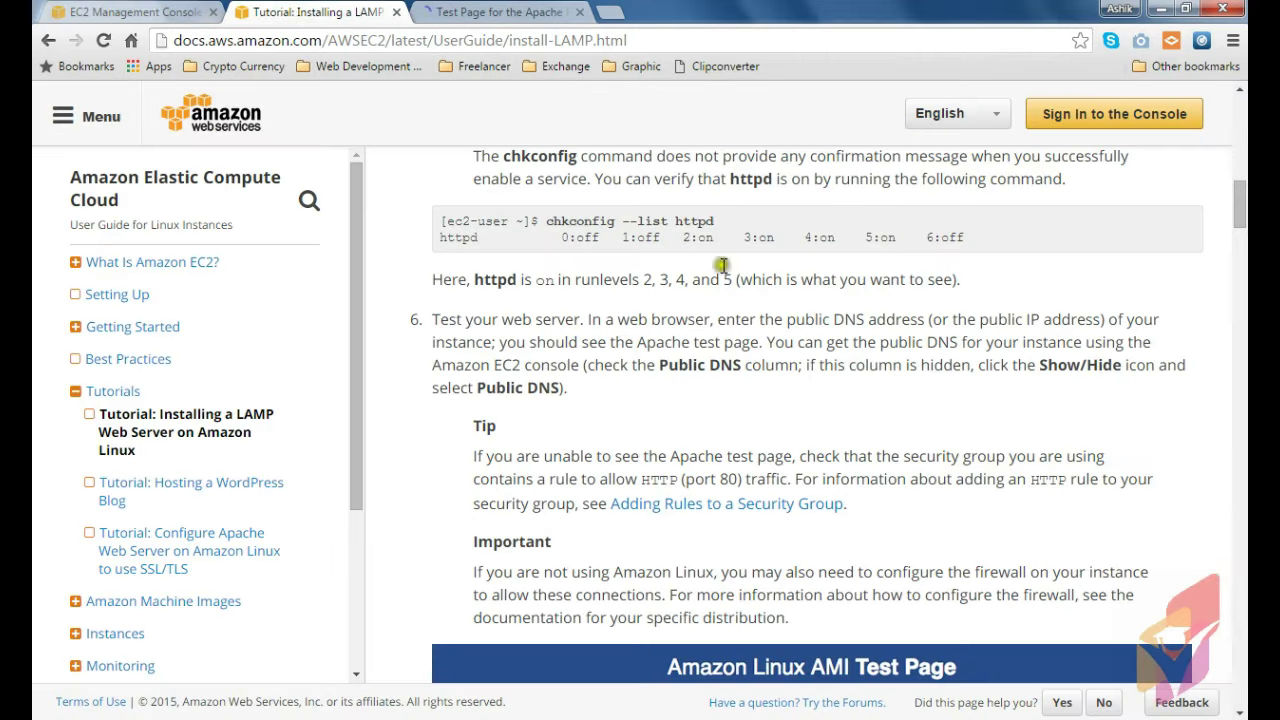
{"action": "scroll", "coordinate": [722, 265], "scroll_direction": "down", "scroll_amount": 3}
{"action": "scroll", "coordinate": [678, 428], "scroll_direction": "down", "scroll_amount": 5}
{"action": "left_click", "coordinate": [500, 12]}
{"action": "left_click", "coordinate": [337, 11]}
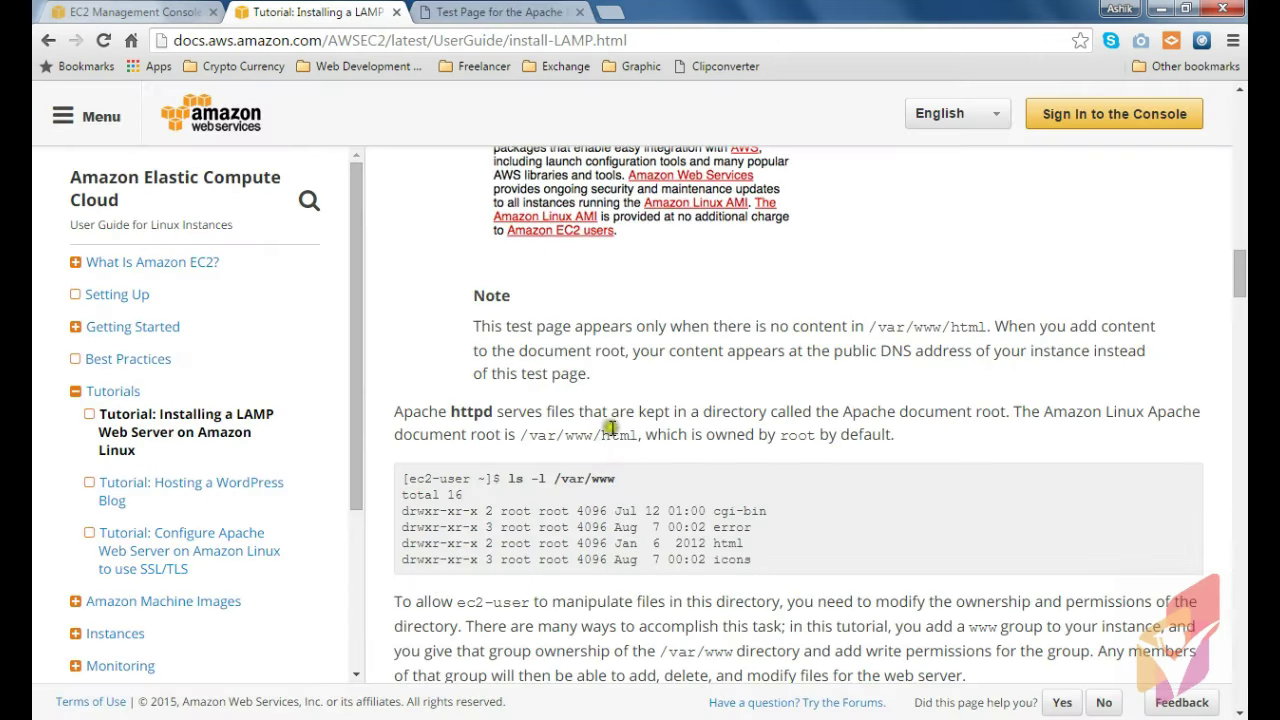
{"action": "middle_click", "coordinate": [796, 702]}
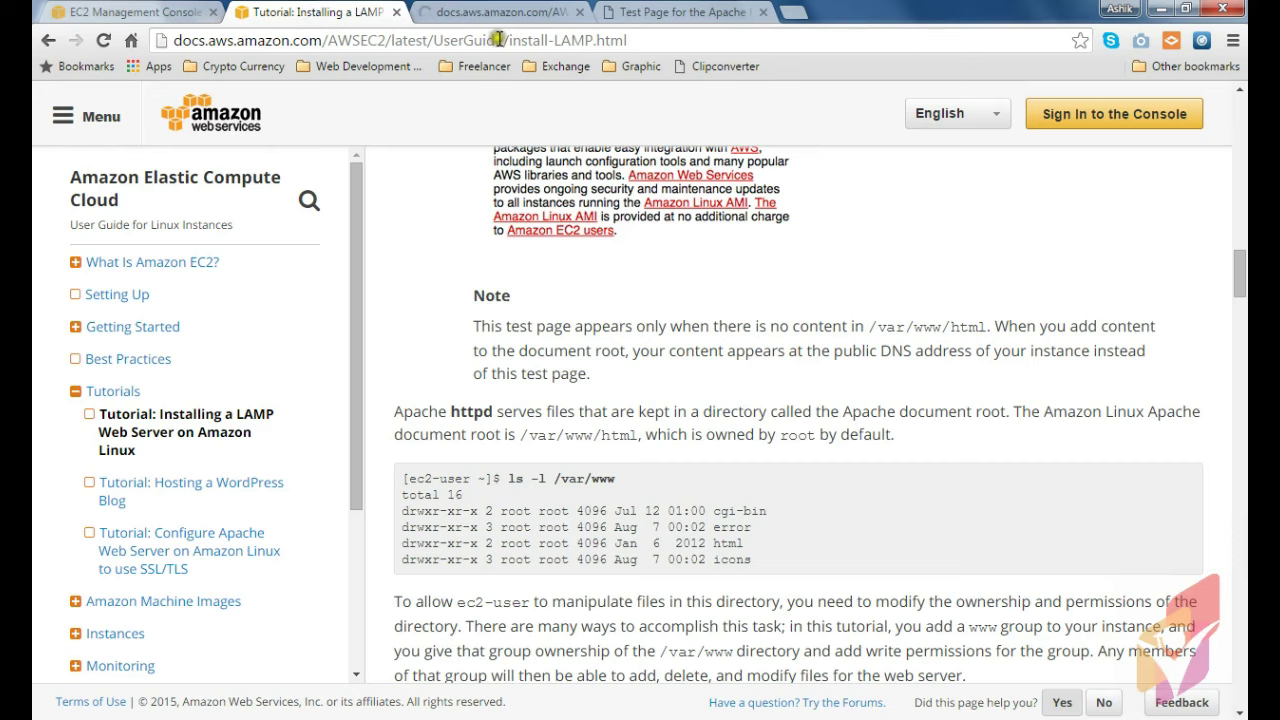
{"action": "left_click", "coordinate": [580, 14]}
{"action": "scroll", "coordinate": [649, 425], "scroll_direction": "up", "scroll_amount": 2}
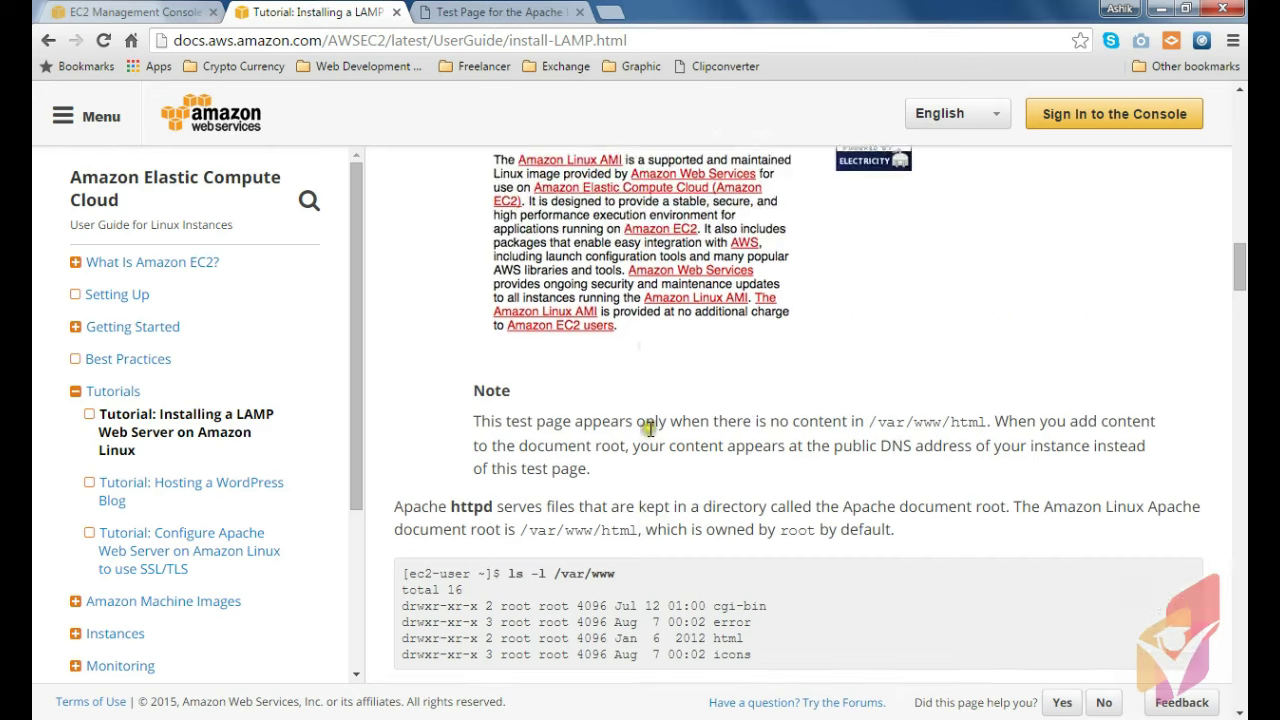
{"action": "scroll", "coordinate": [649, 441], "scroll_direction": "down", "scroll_amount": 2}
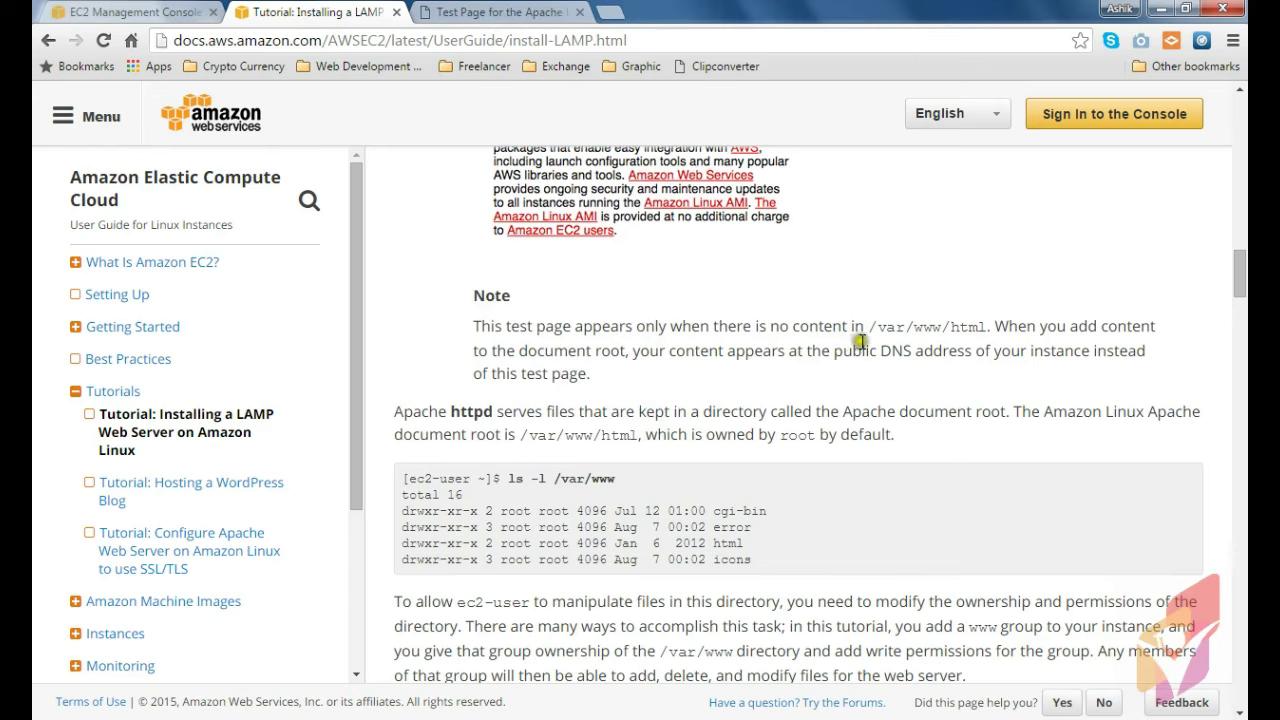
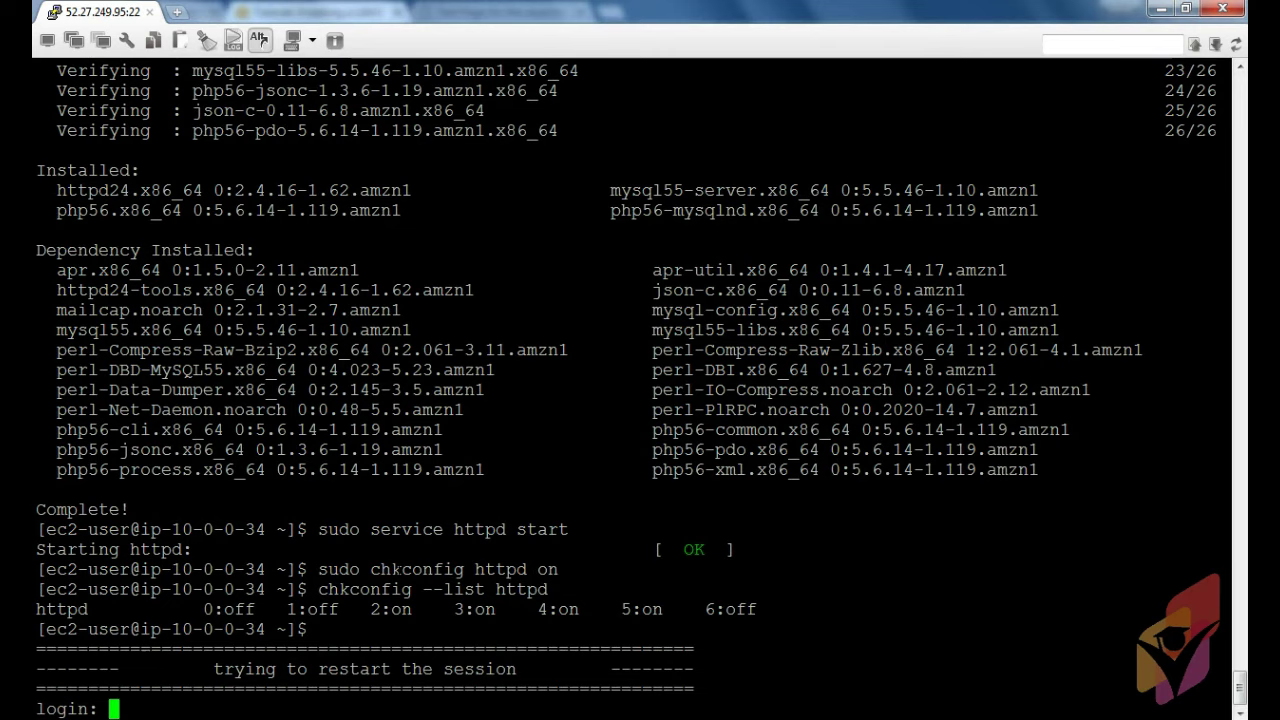
Log in as ec2-user and run ls -l /var/www to view its root-owned contents
{"action": "type", "text": "ec2-user"}
{"action": "key", "text": "Return"}
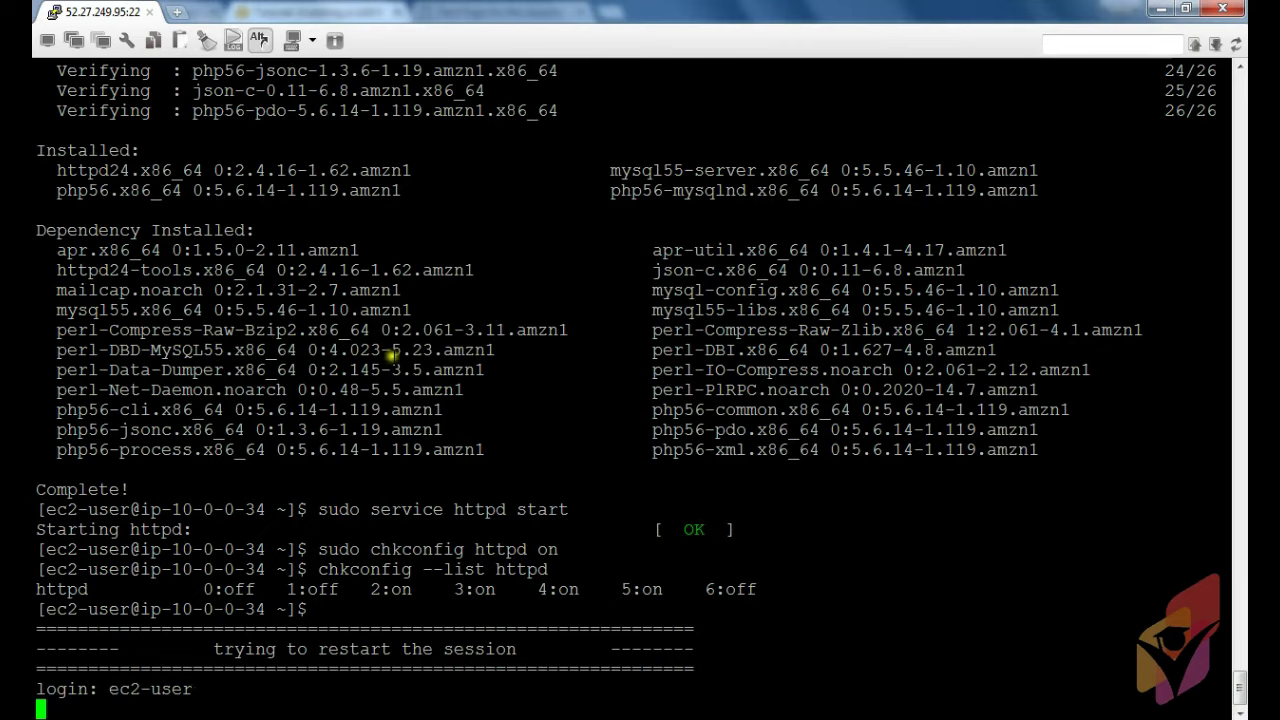
{"action": "left_click", "coordinate": [325, 716]}
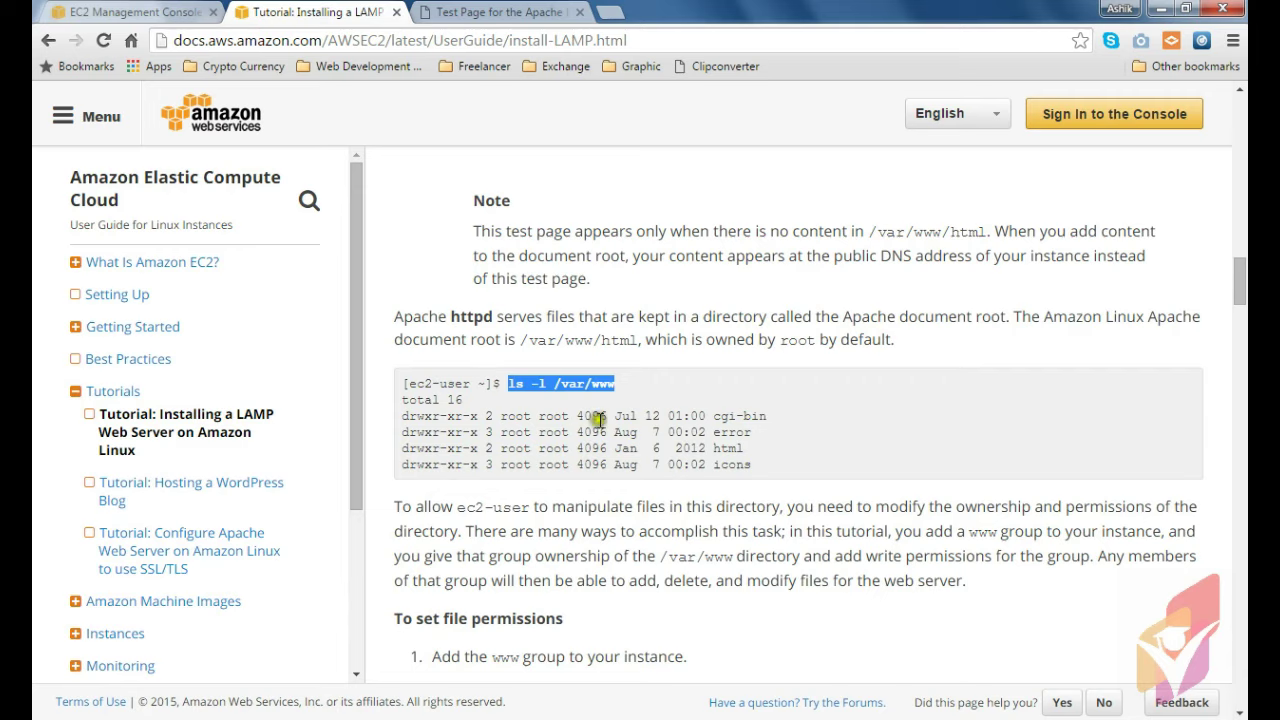
{"action": "right_click", "coordinate": [582, 378]}
{"action": "left_click", "coordinate": [612, 393]}
{"action": "key", "text": "alt+Tab"}
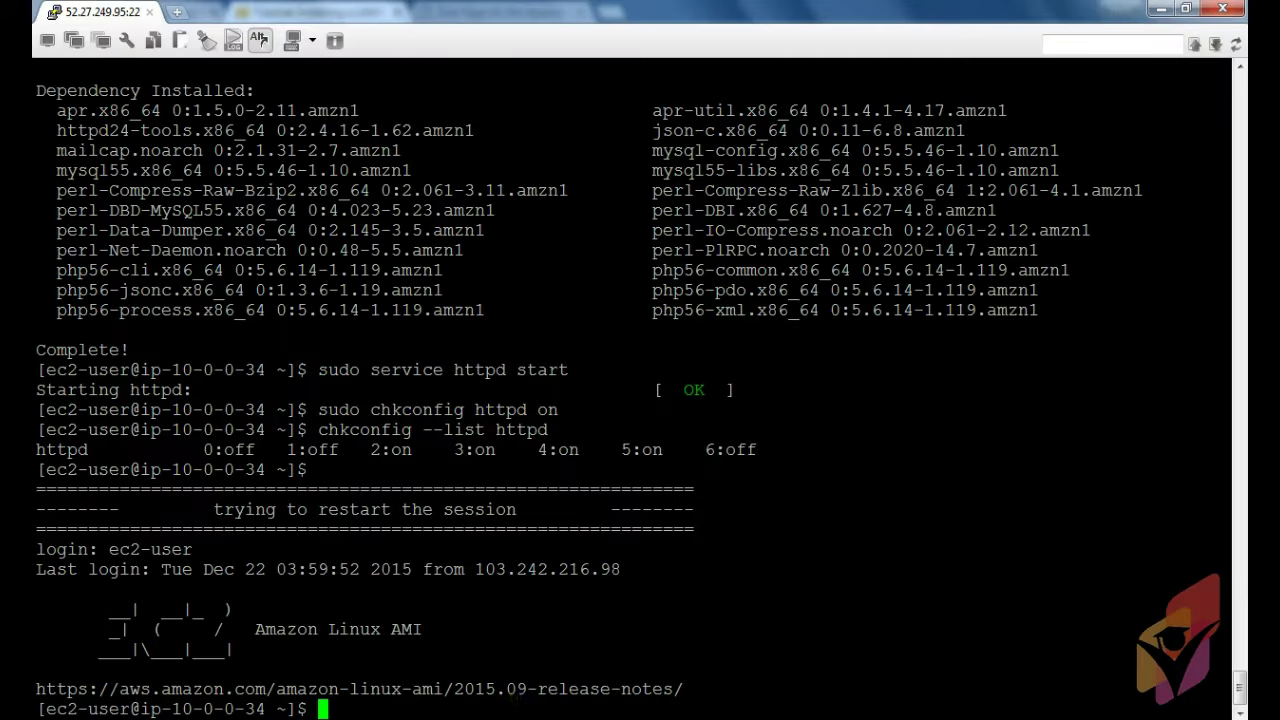
{"action": "right_click", "coordinate": [515, 697]}
{"action": "key", "text": "Return"}
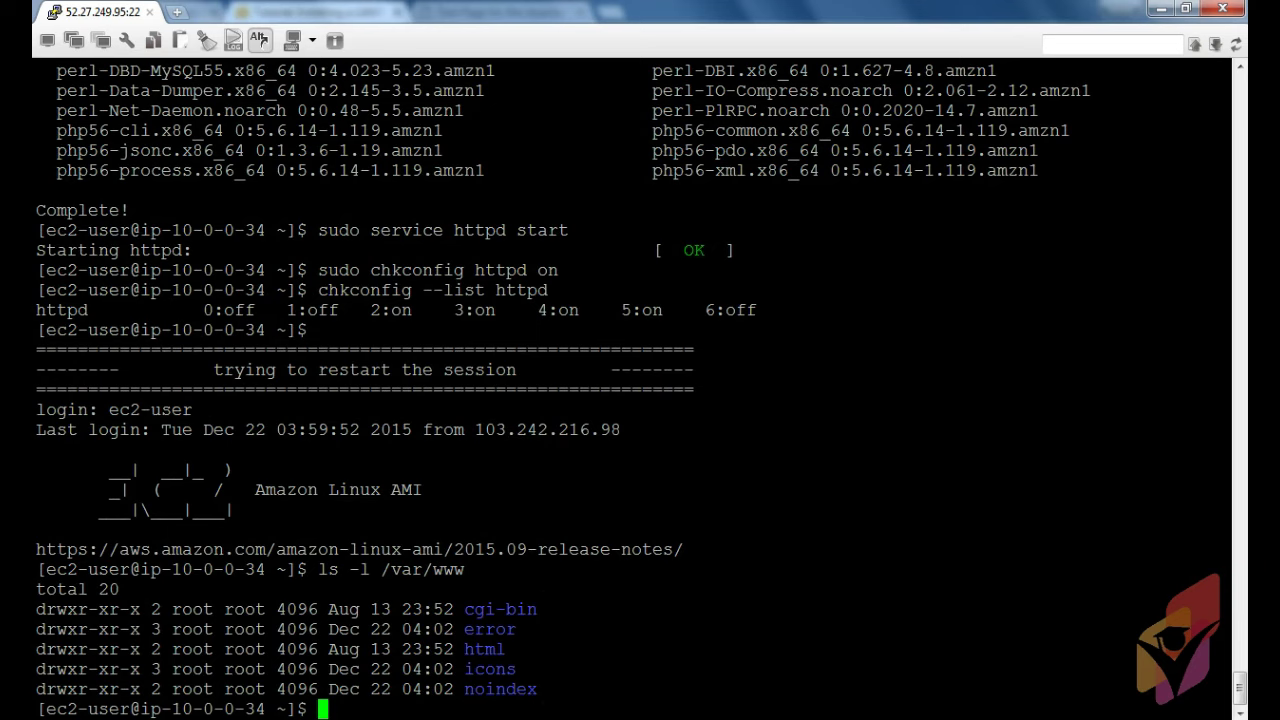
Scroll the tutorial to 'To set file permissions' and select the sudo groupadd www command
{"action": "key", "text": "alt+Tab"}
{"action": "left_click", "coordinate": [737, 461]}
{"action": "left_click_drag", "start_coordinate": [737, 461], "coordinate": [402, 416]}
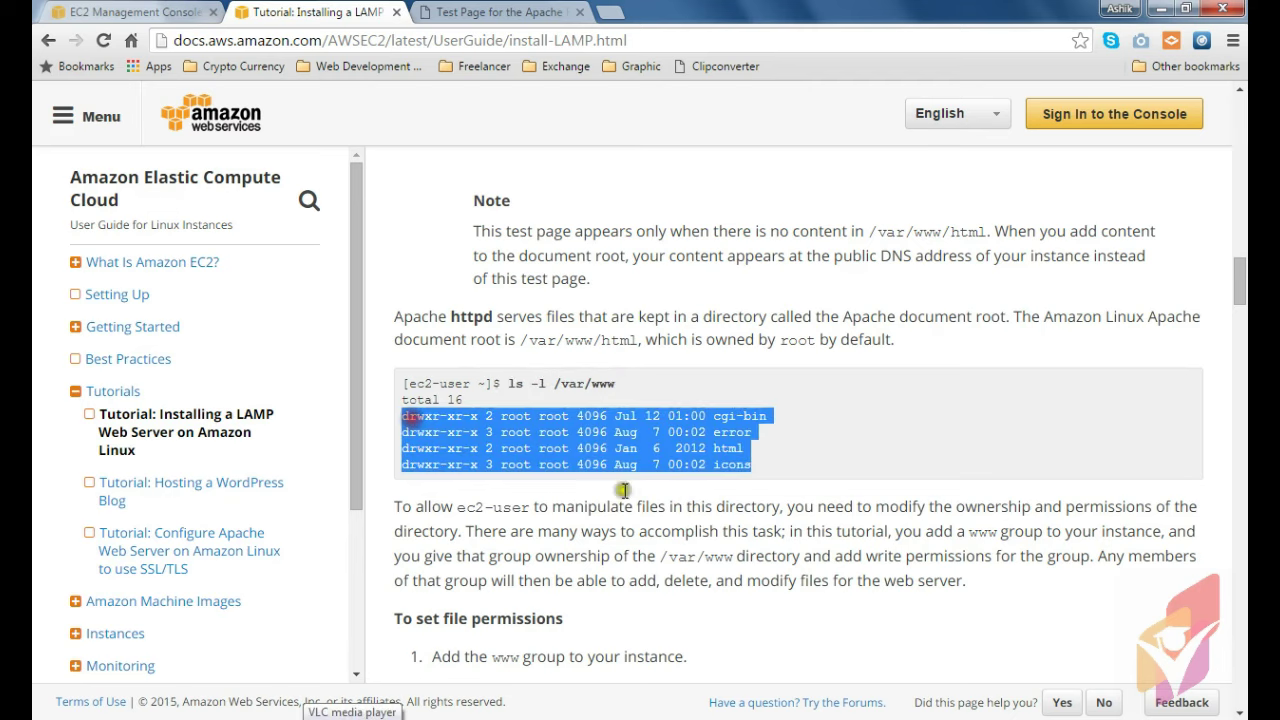
{"action": "scroll", "coordinate": [700, 530], "scroll_direction": "down", "scroll_amount": 2}
{"action": "left_click", "coordinate": [722, 522]}
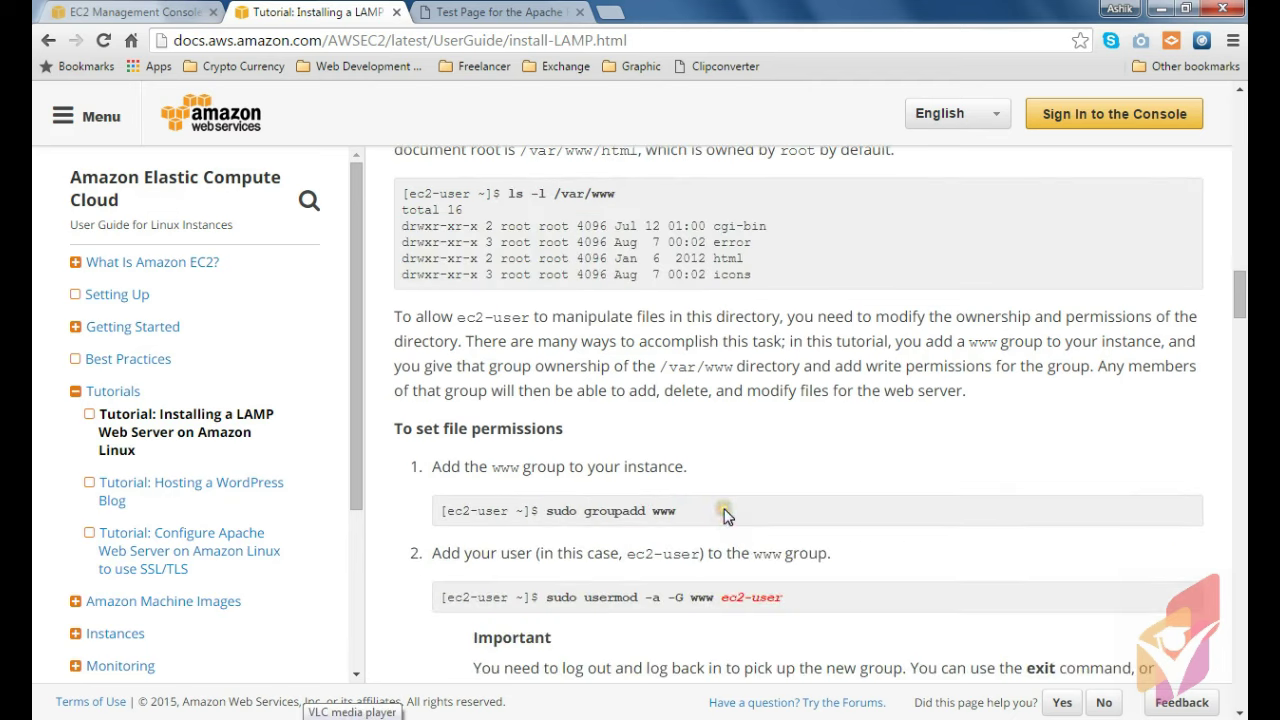
{"action": "scroll", "coordinate": [571, 480], "scroll_direction": "up", "scroll_amount": 1}
{"action": "scroll", "coordinate": [571, 480], "scroll_direction": "down", "scroll_amount": 2}
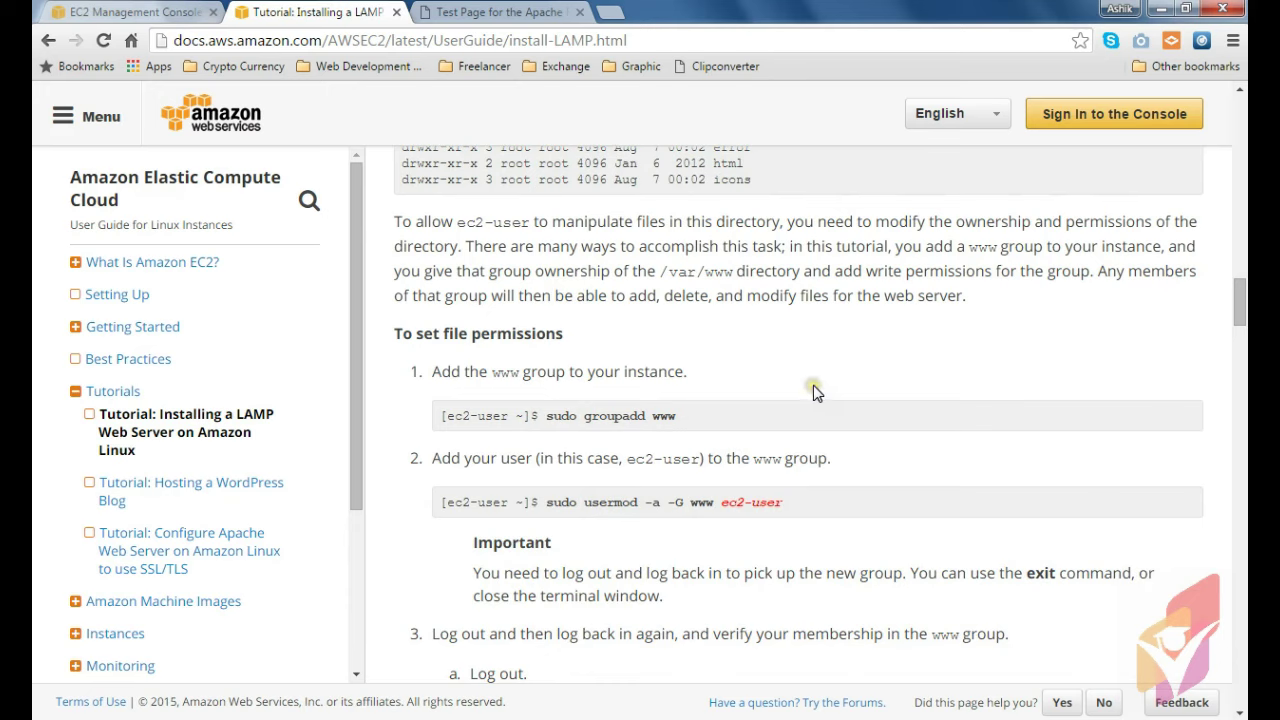
{"action": "scroll", "coordinate": [816, 390], "scroll_direction": "down", "scroll_amount": 1}
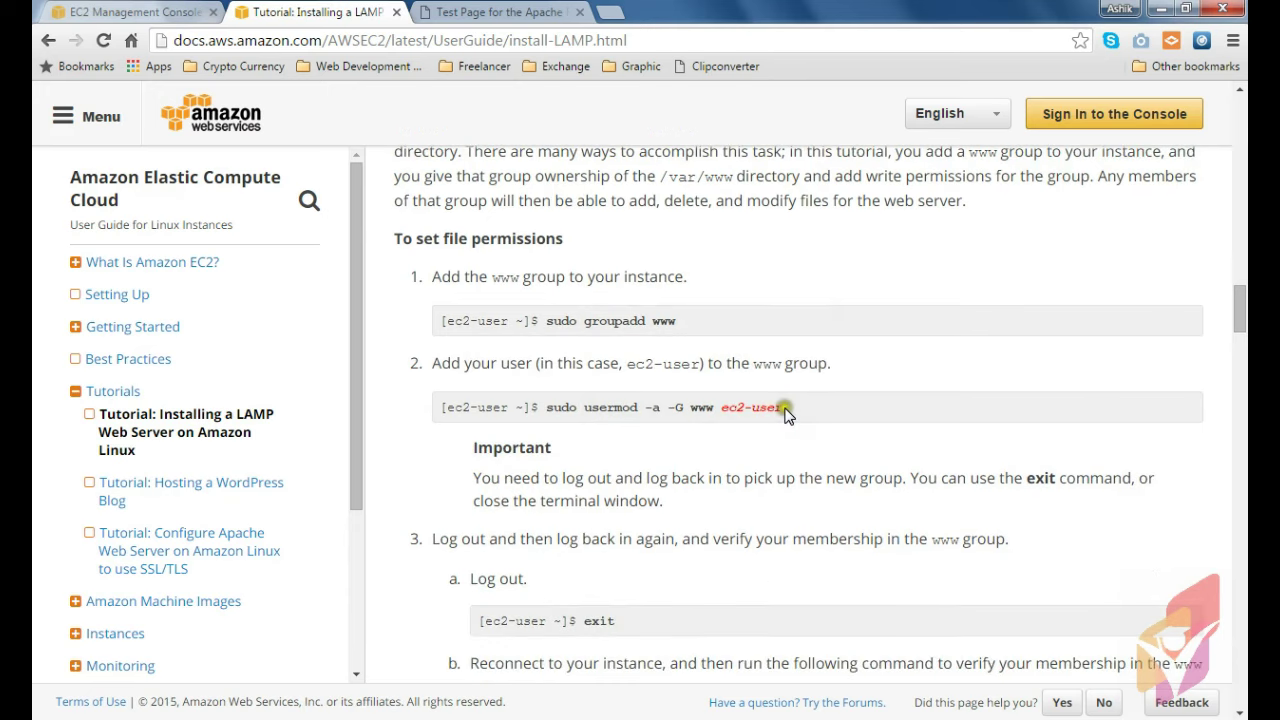
{"action": "left_click_drag", "start_coordinate": [464, 277], "coordinate": [678, 280]}
{"action": "left_click", "coordinate": [678, 280]}
{"action": "left_click_drag", "start_coordinate": [680, 322], "coordinate": [546, 322]}
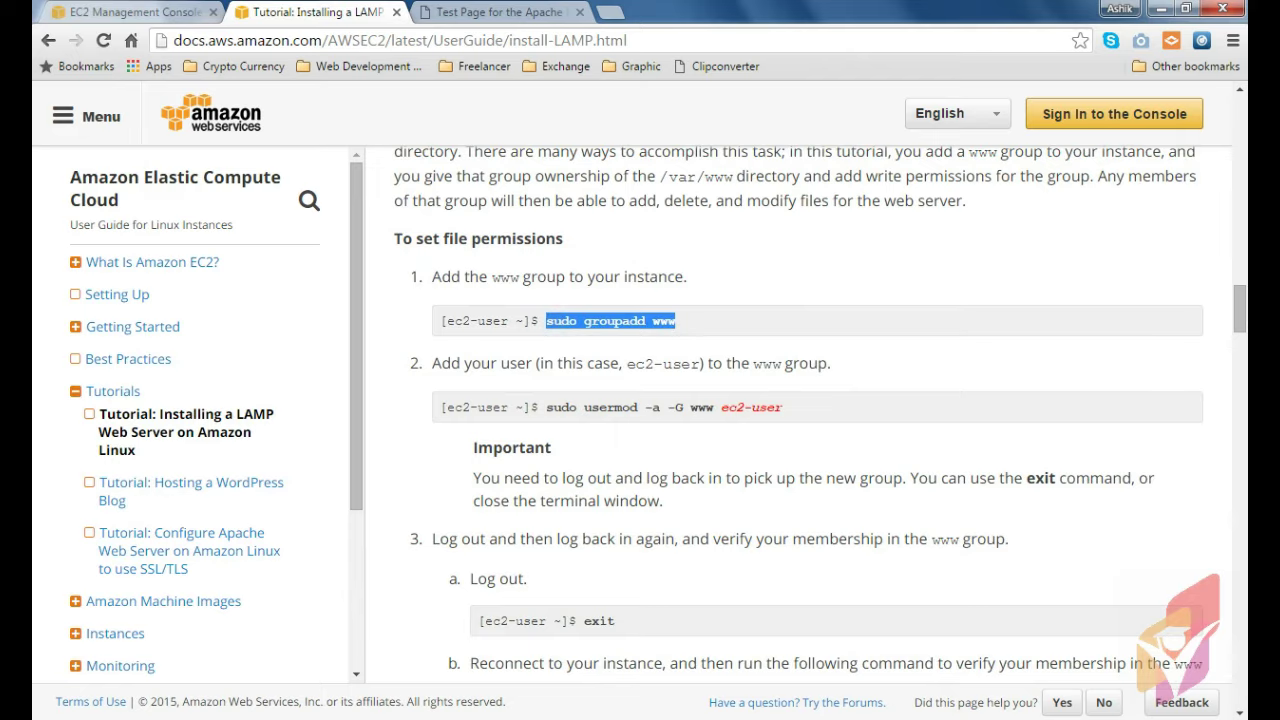
{"action": "key", "text": "alt+Tab"}
{"action": "right_click", "coordinate": [549, 707]}
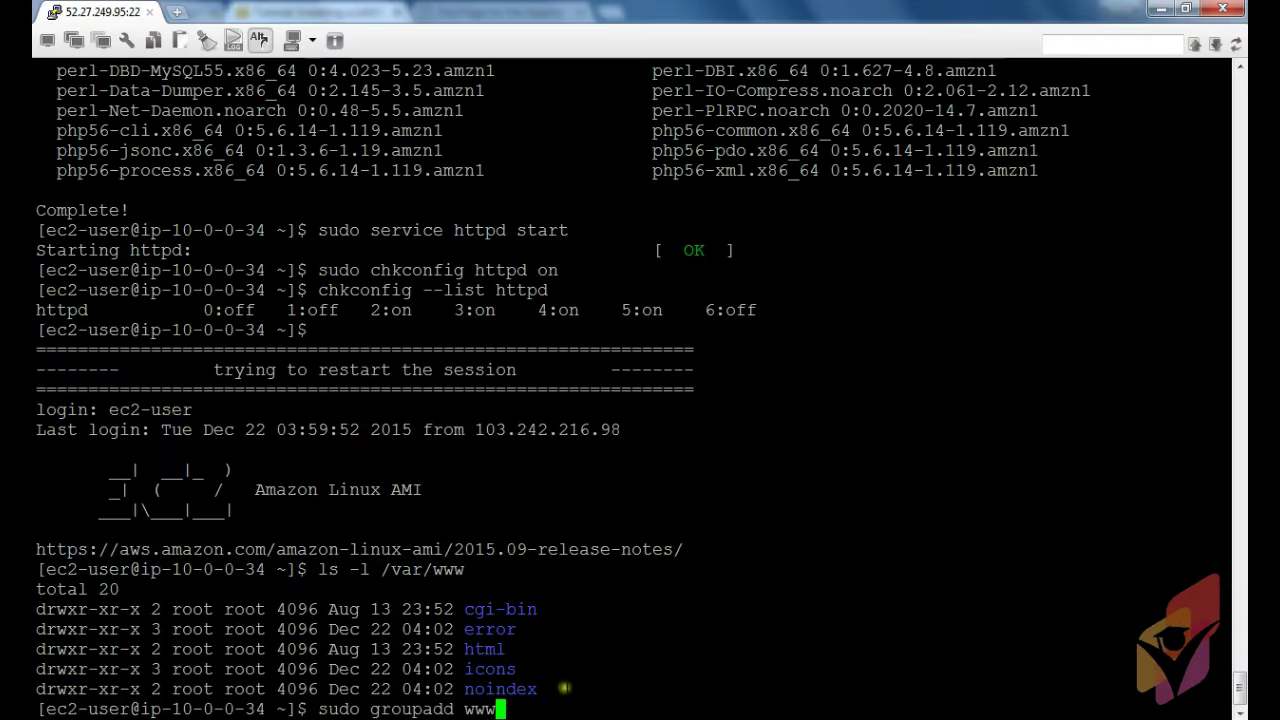
{"action": "key", "text": "Return"}
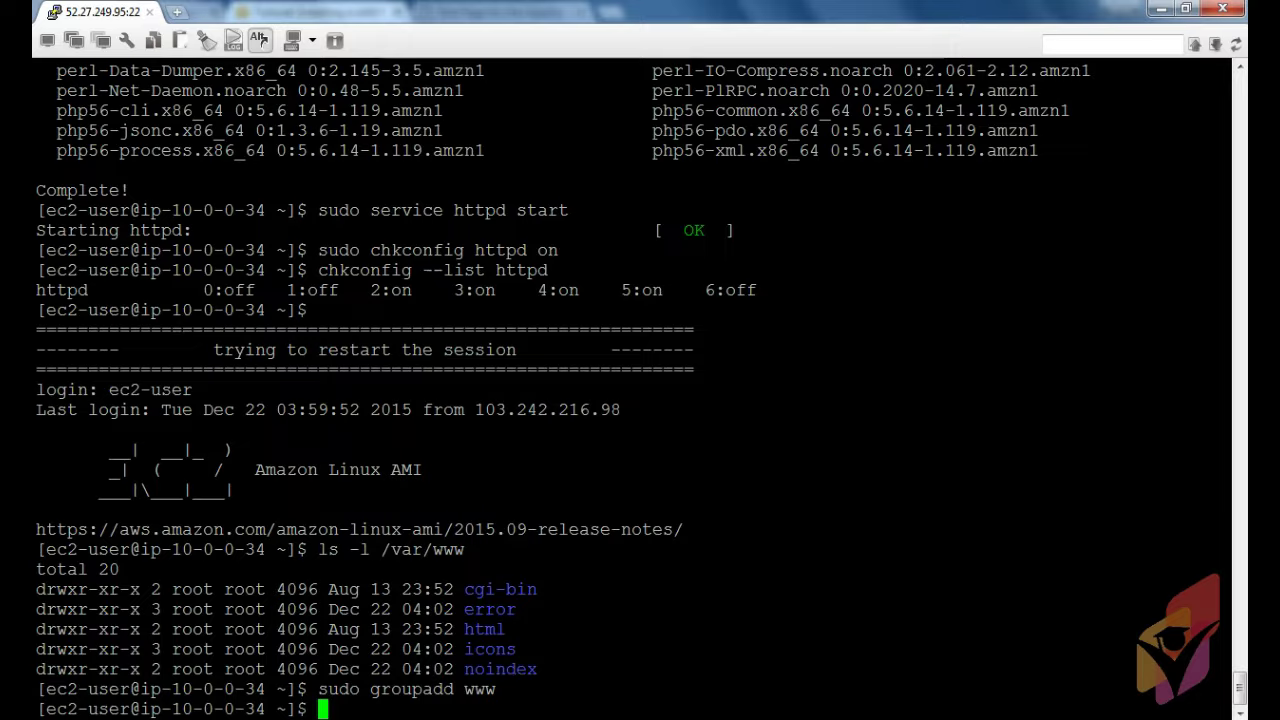
Add ec2-user to the www group with sudo usermod -a -G www ec2-user
{"action": "key", "text": "alt+Tab"}
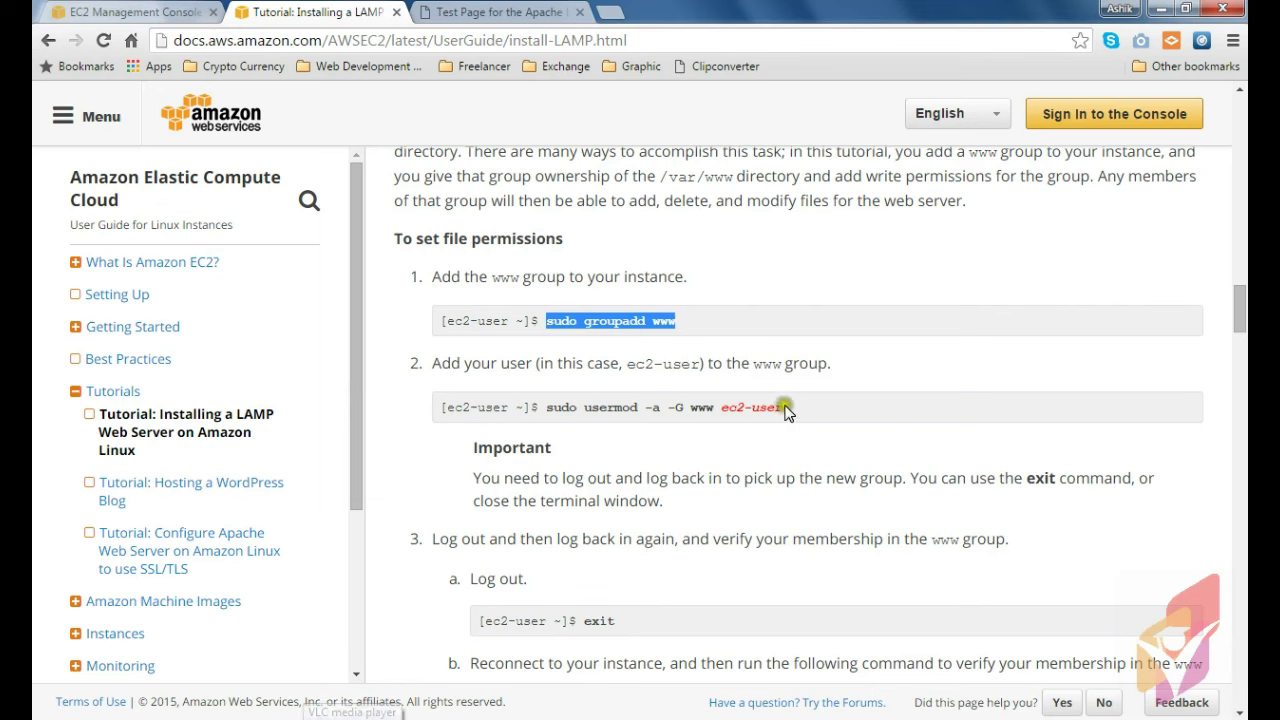
{"action": "left_click", "coordinate": [789, 412]}
{"action": "left_click_drag", "start_coordinate": [789, 412], "coordinate": [545, 407]}
{"action": "right_click", "coordinate": [565, 400]}
{"action": "left_click", "coordinate": [602, 420]}
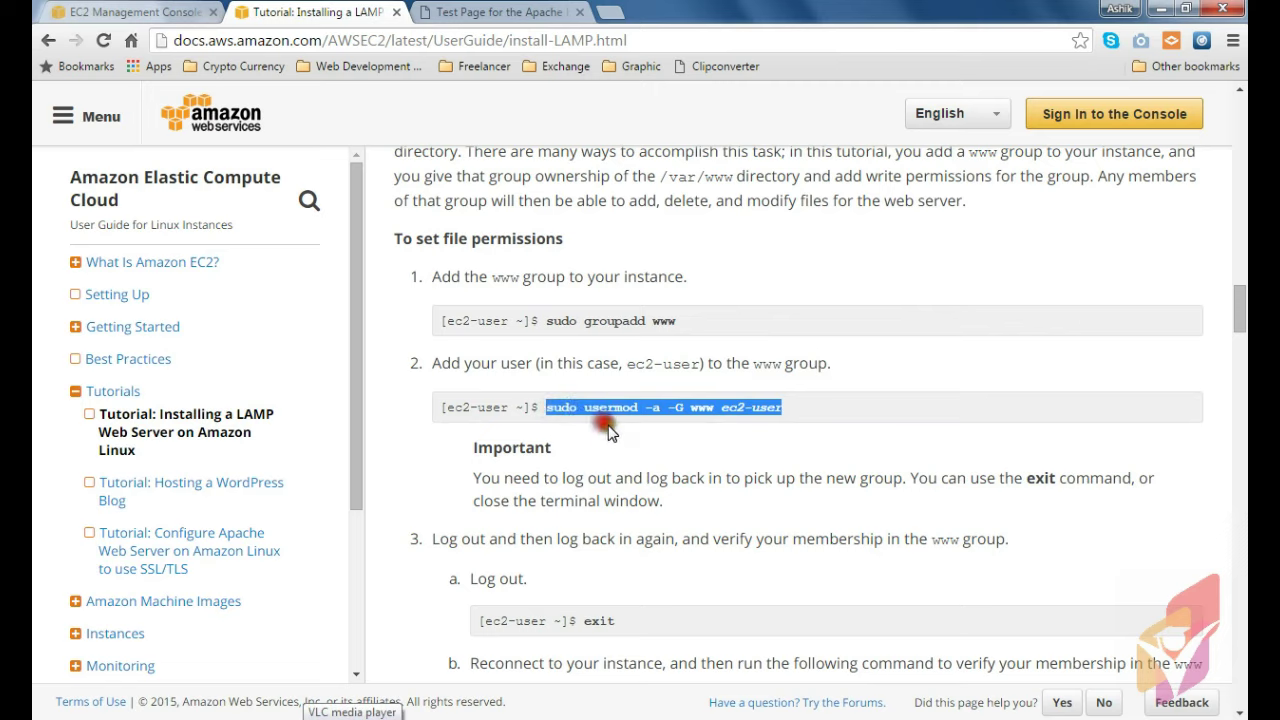
{"action": "key", "text": "alt+Tab"}
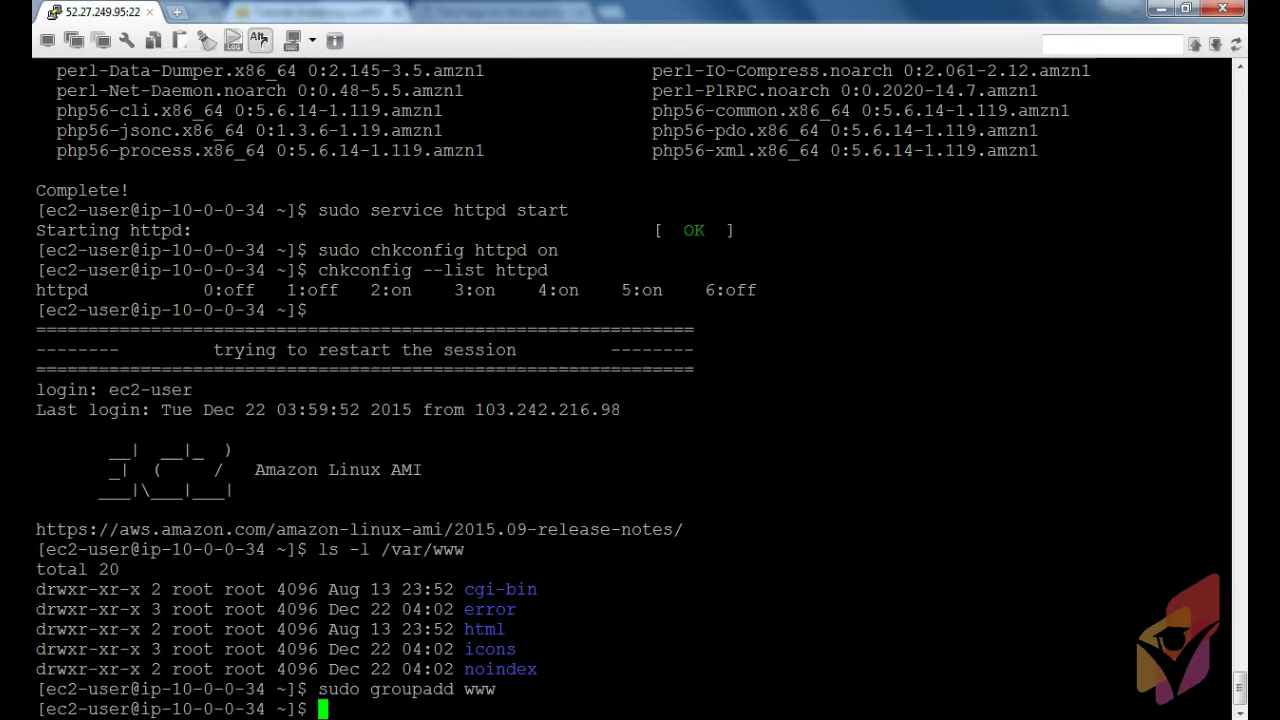
{"action": "right_click", "coordinate": [591, 690]}
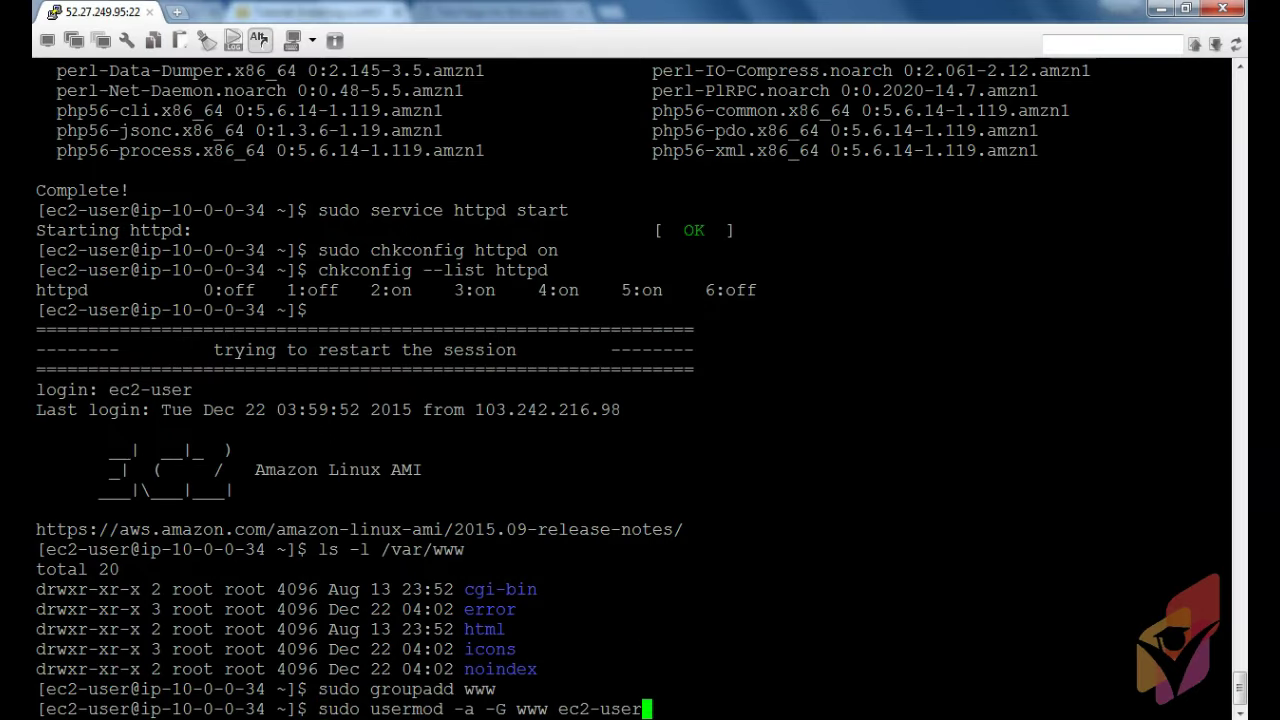
{"action": "key", "text": "Return"}
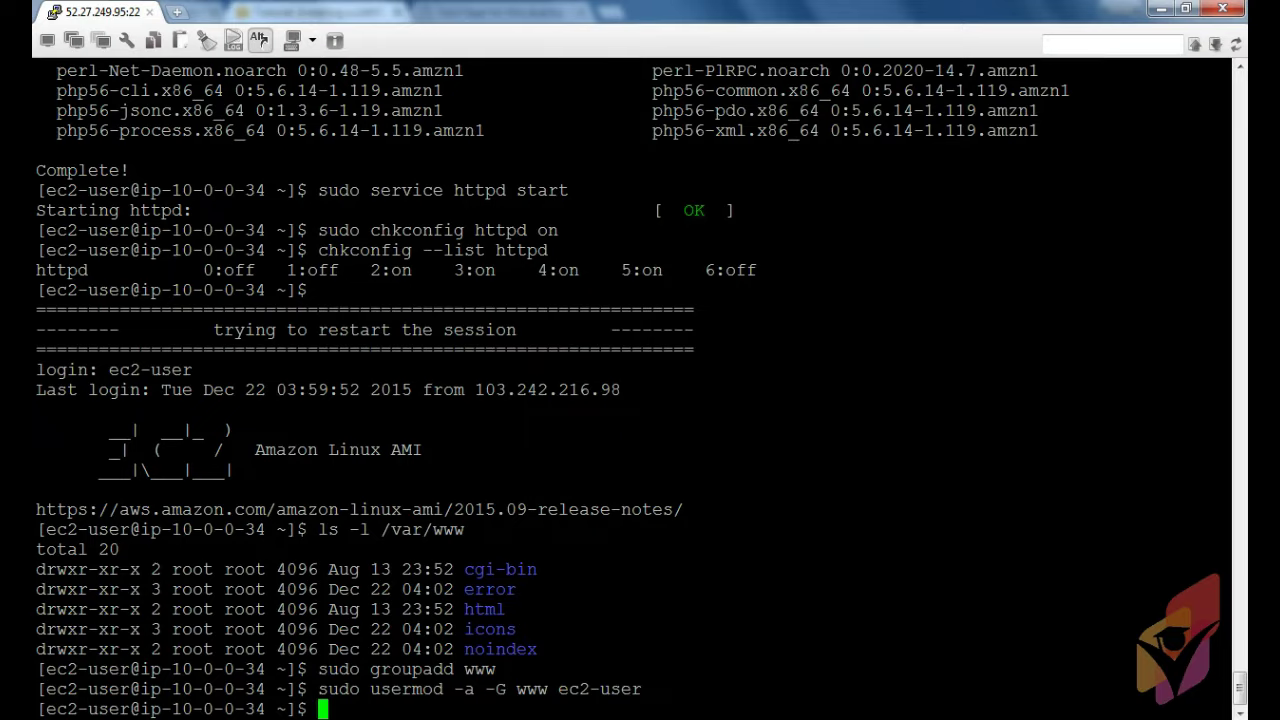
Log out of the server session with exit
{"action": "key", "text": "alt+Tab"}
{"action": "scroll", "coordinate": [334, 528], "scroll_direction": "down", "scroll_amount": 3}
{"action": "left_click", "coordinate": [688, 443]}
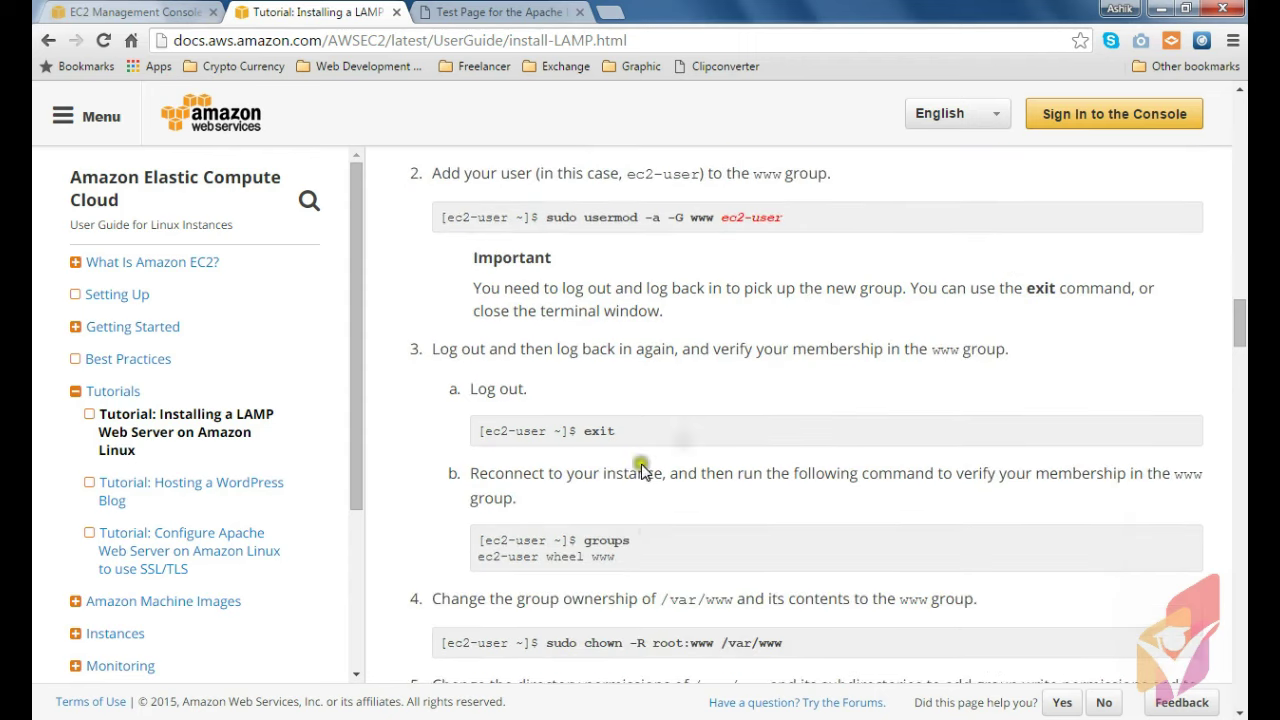
{"action": "scroll", "coordinate": [648, 540], "scroll_direction": "down", "scroll_amount": 1}
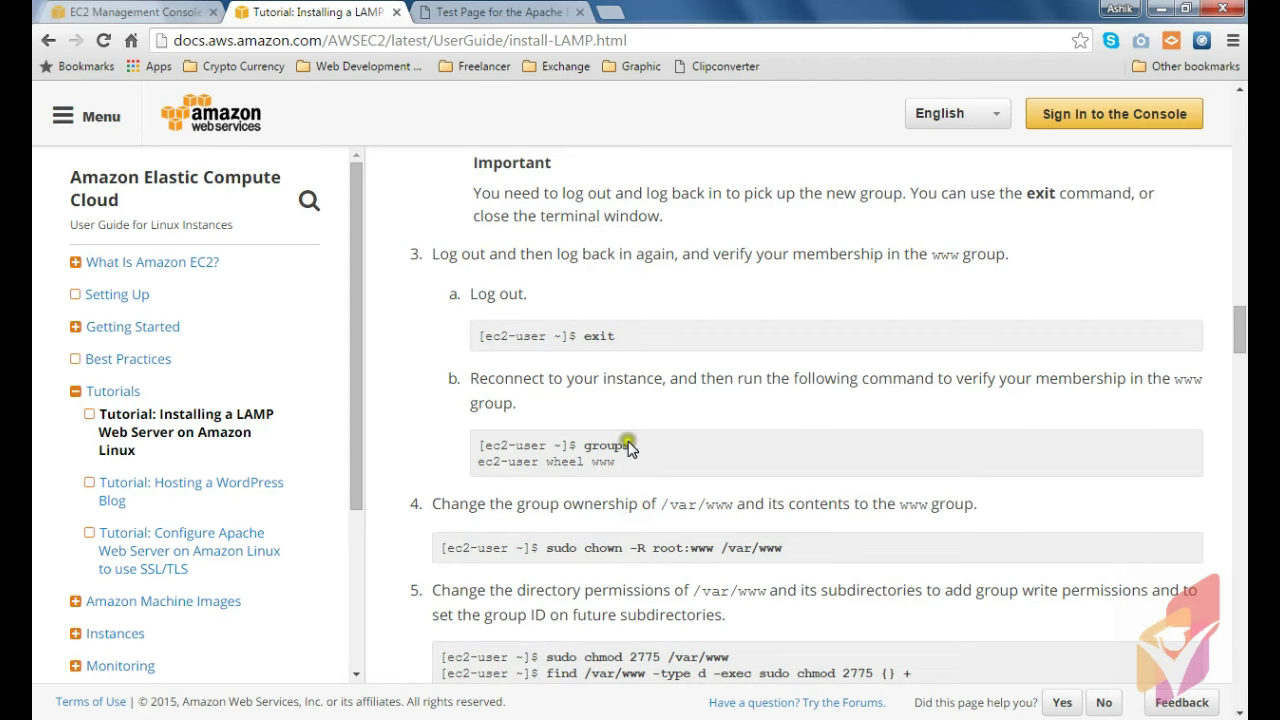
{"action": "key", "text": "alt+Tab"}
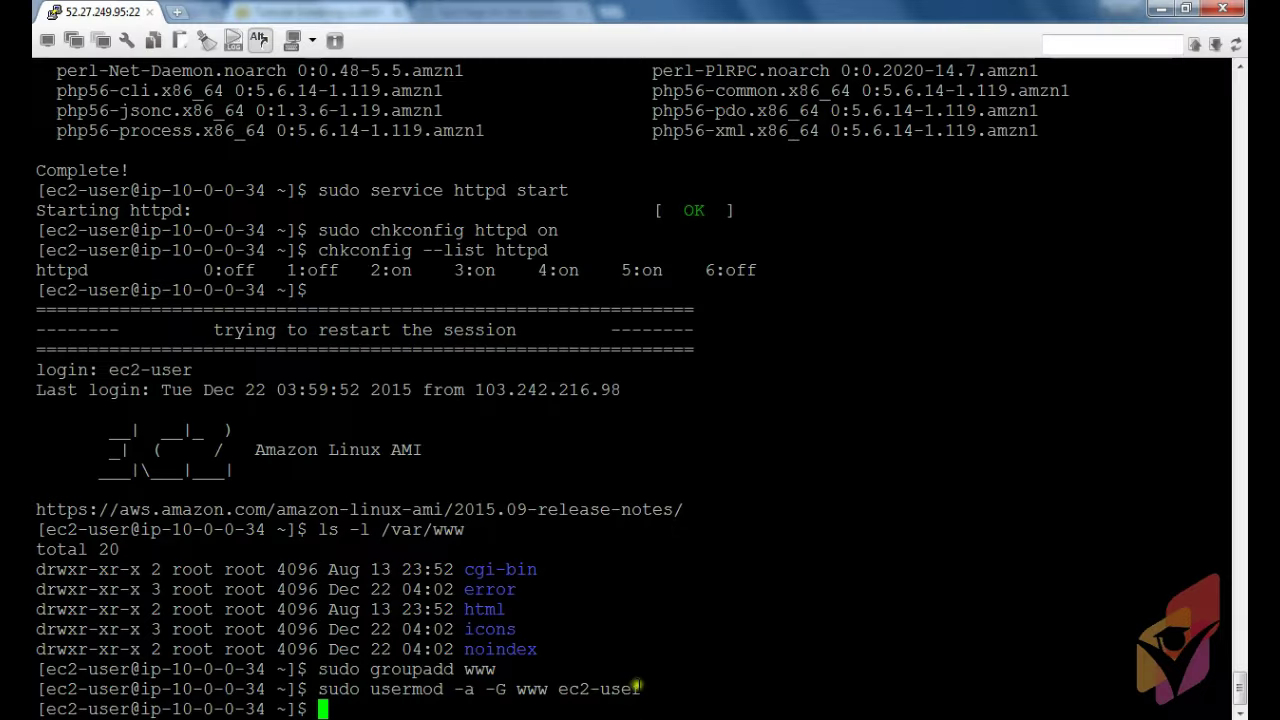
{"action": "type", "text": "exit"}
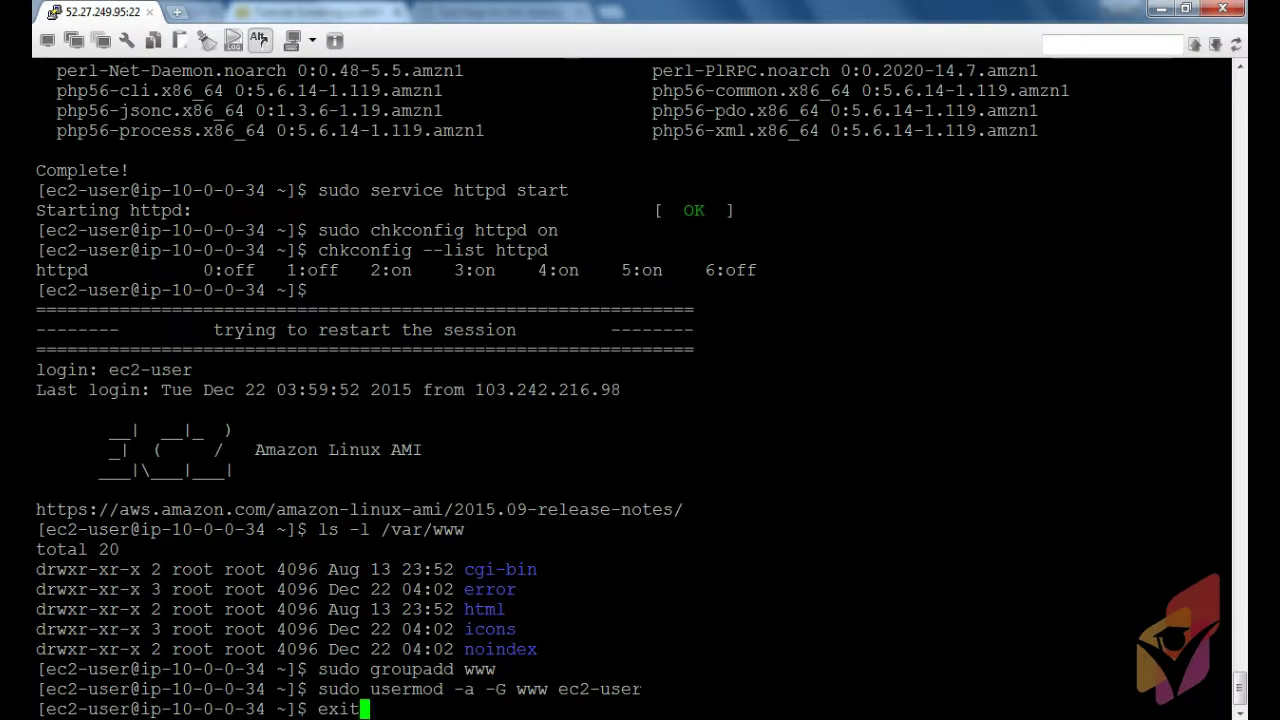
{"action": "key", "text": "Return"}
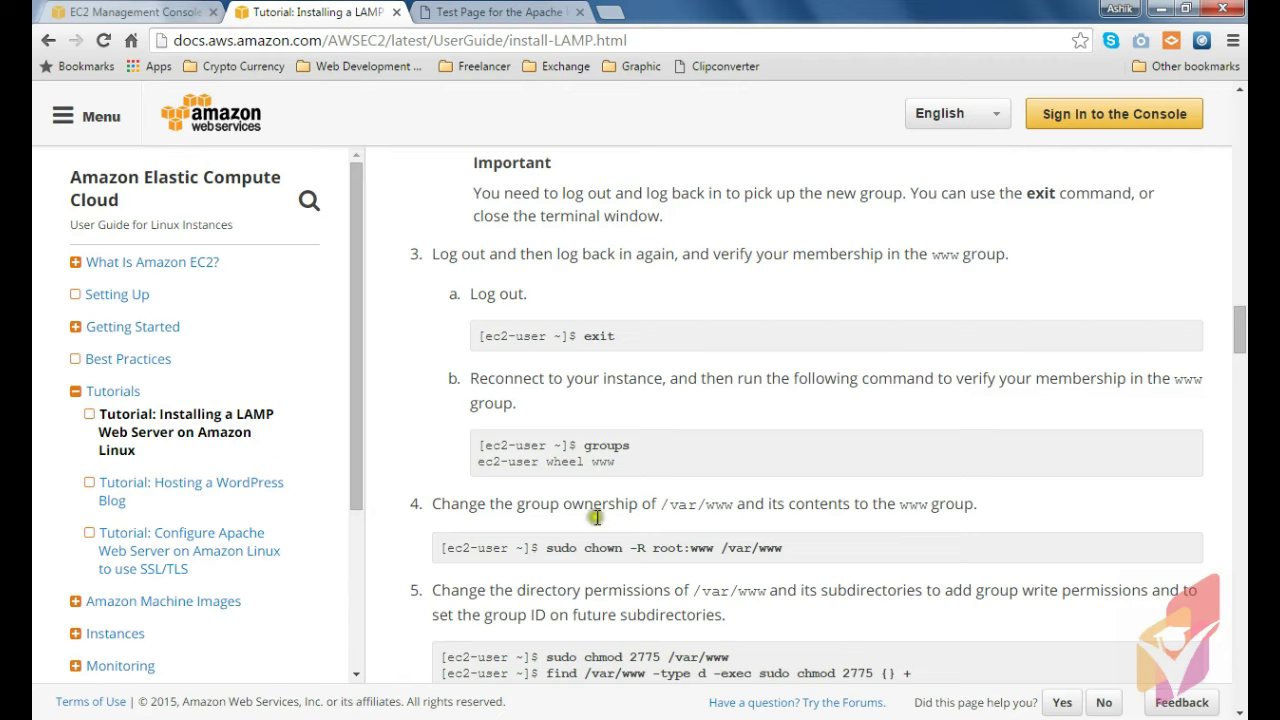
{"action": "left_click_drag", "start_coordinate": [642, 445], "coordinate": [585, 447]}
{"action": "right_click", "coordinate": [600, 447]}
{"action": "left_click", "coordinate": [605, 455]}
{"action": "left_click_drag", "start_coordinate": [470, 378], "coordinate": [1058, 395]}
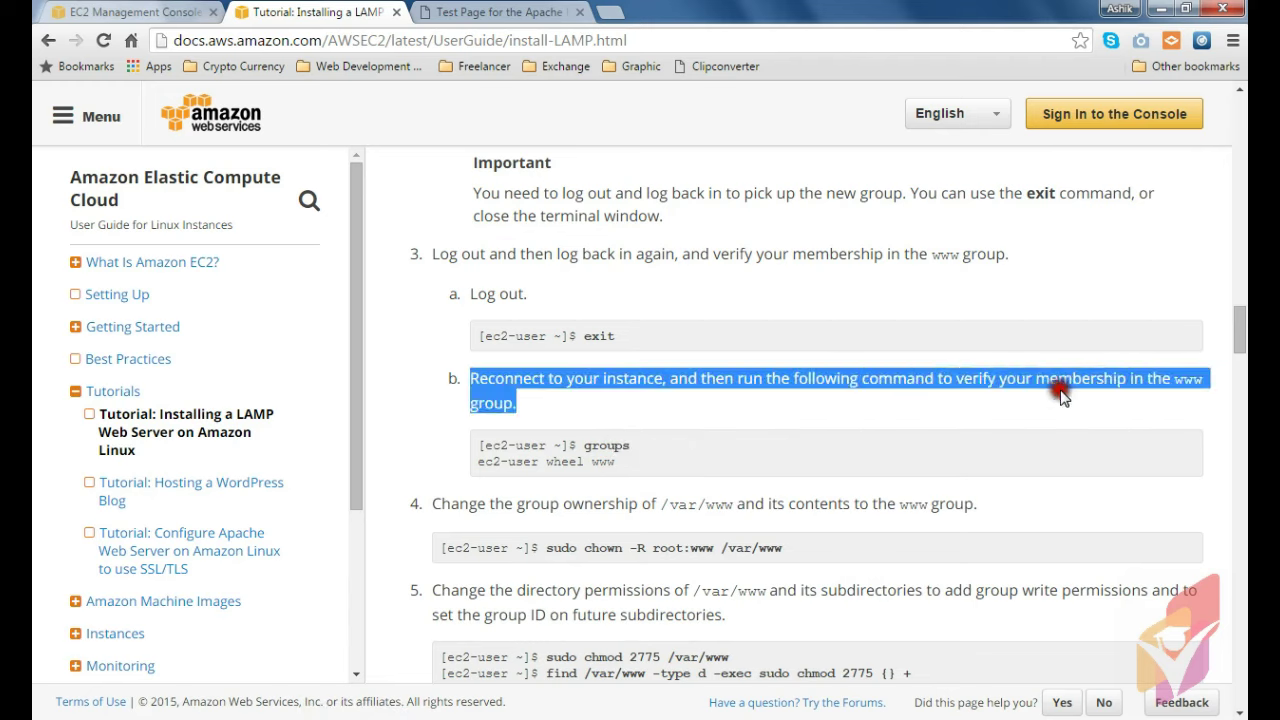
{"action": "left_click", "coordinate": [1006, 443]}
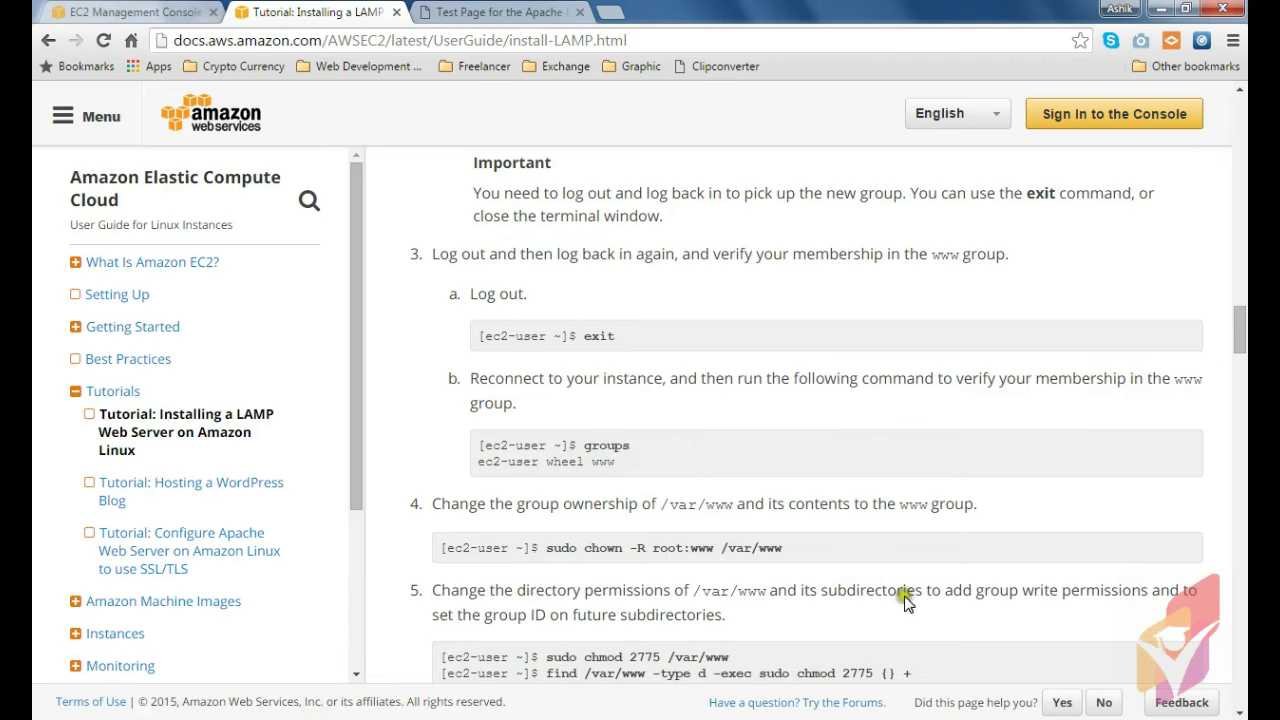
{"action": "key", "text": "alt+Tab"}
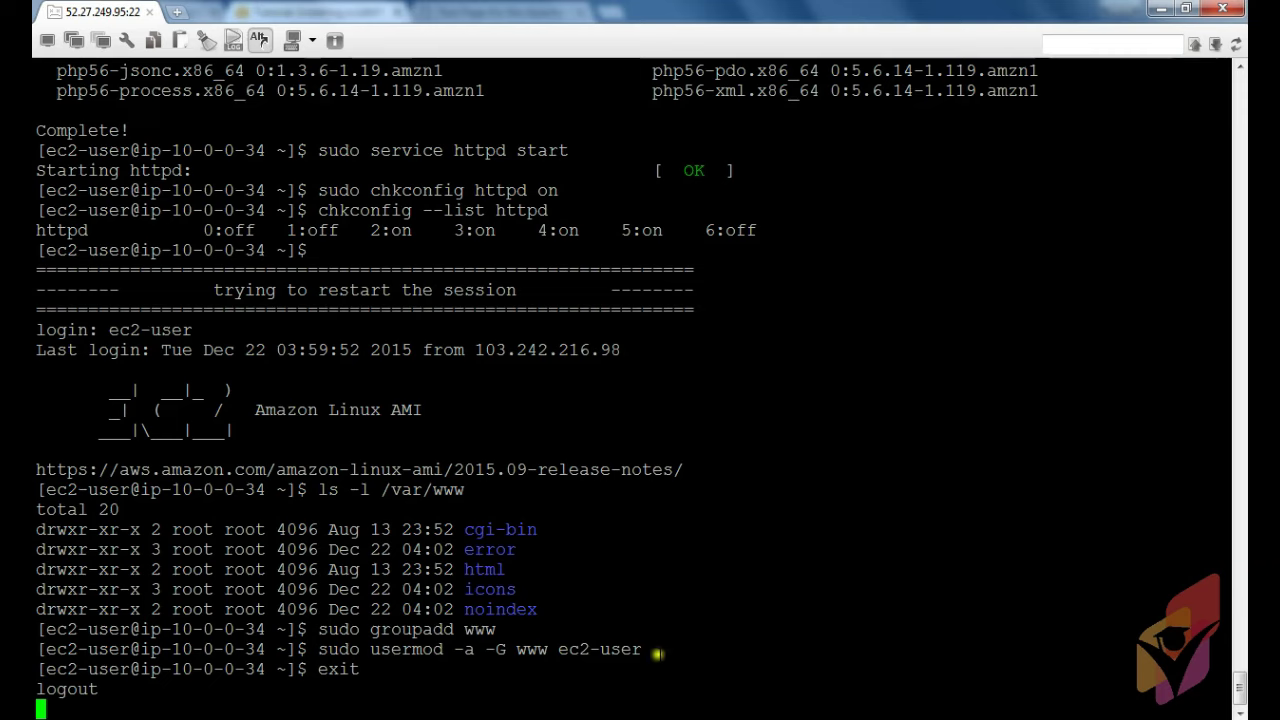
{"action": "left_click", "coordinate": [101, 40]}
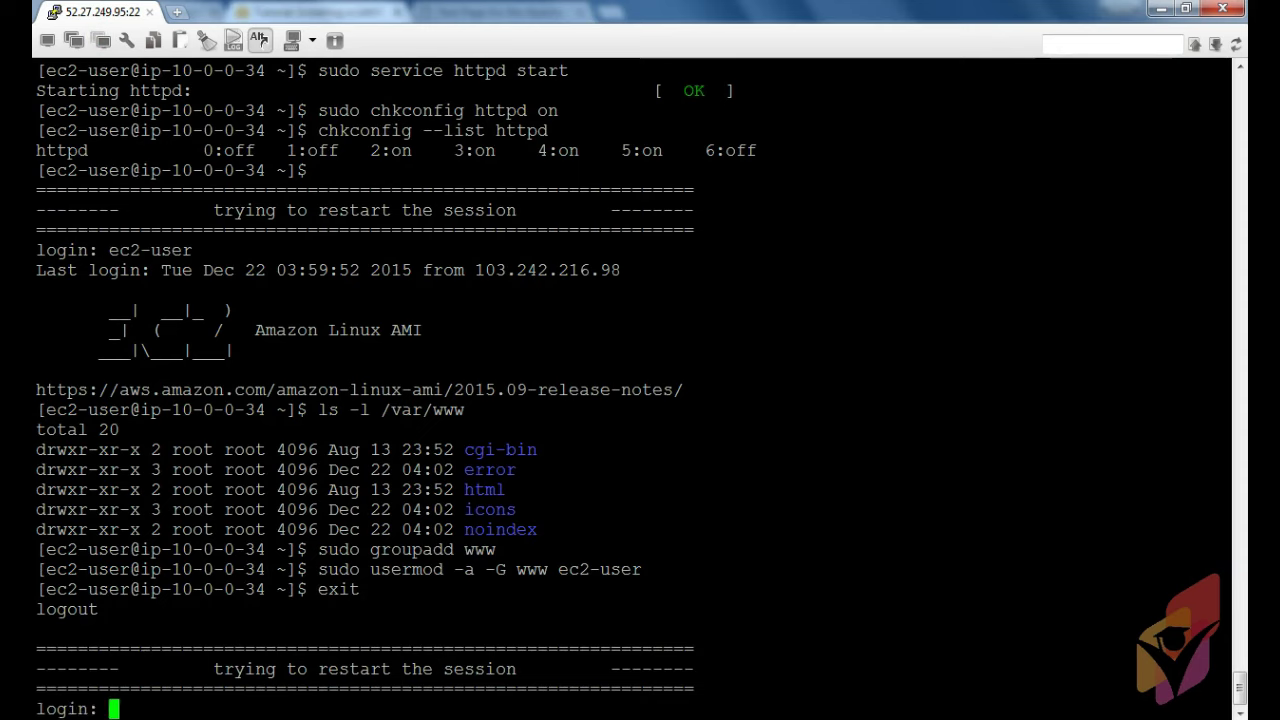
{"action": "type", "text": "ec2-user"}
{"action": "key", "text": "Return"}
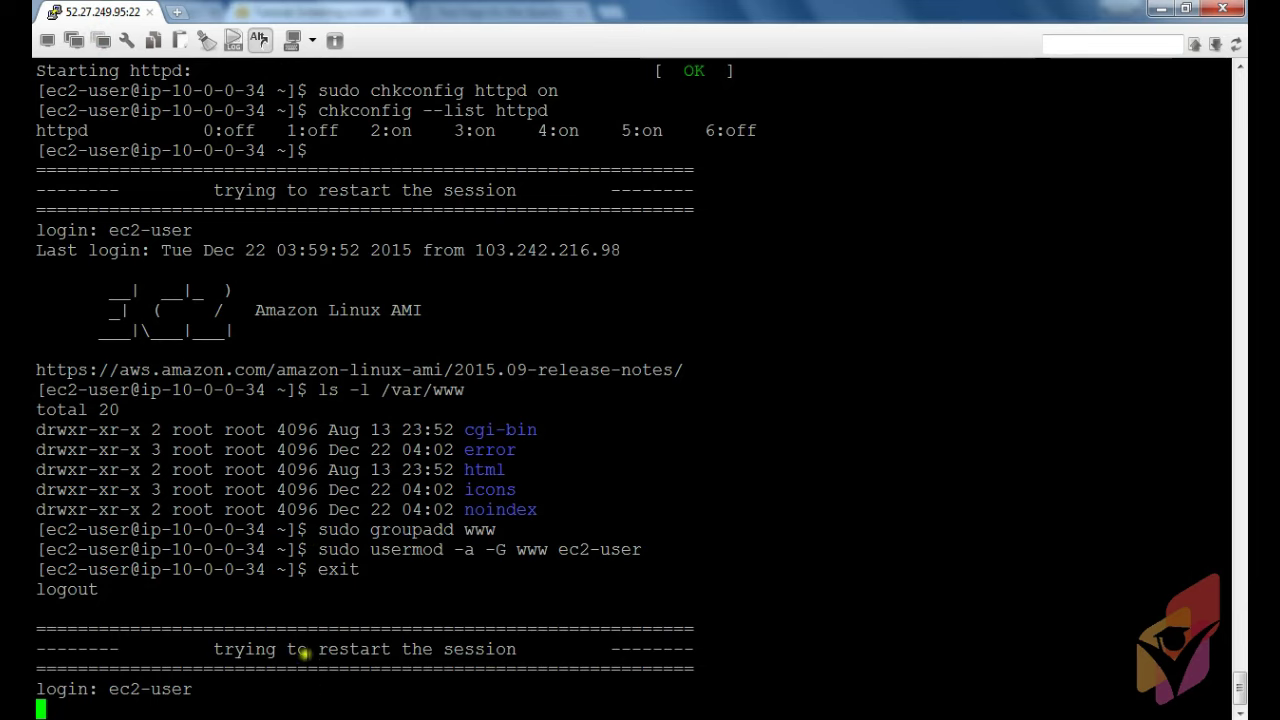
{"action": "type", "text": "groups"}
{"action": "key", "text": "Return"}
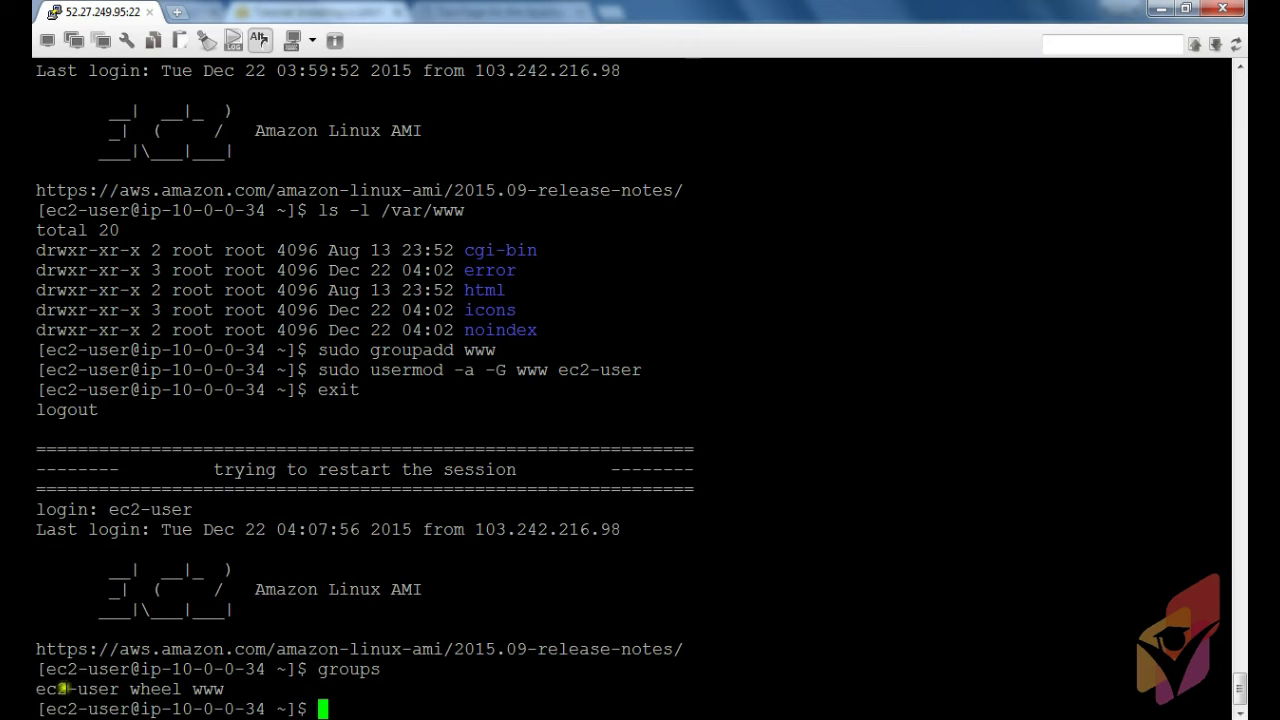
Select the sudo chown -R root:www /var/www command in the tutorial
{"action": "key", "text": "alt+Tab"}
{"action": "left_click_drag", "start_coordinate": [631, 459], "coordinate": [606, 486]}
{"action": "left_click", "coordinate": [630, 498]}
{"action": "left_click_drag", "start_coordinate": [755, 503], "coordinate": [790, 494]}
{"action": "left_click", "coordinate": [789, 531]}
{"action": "left_click_drag", "start_coordinate": [808, 543], "coordinate": [546, 549]}
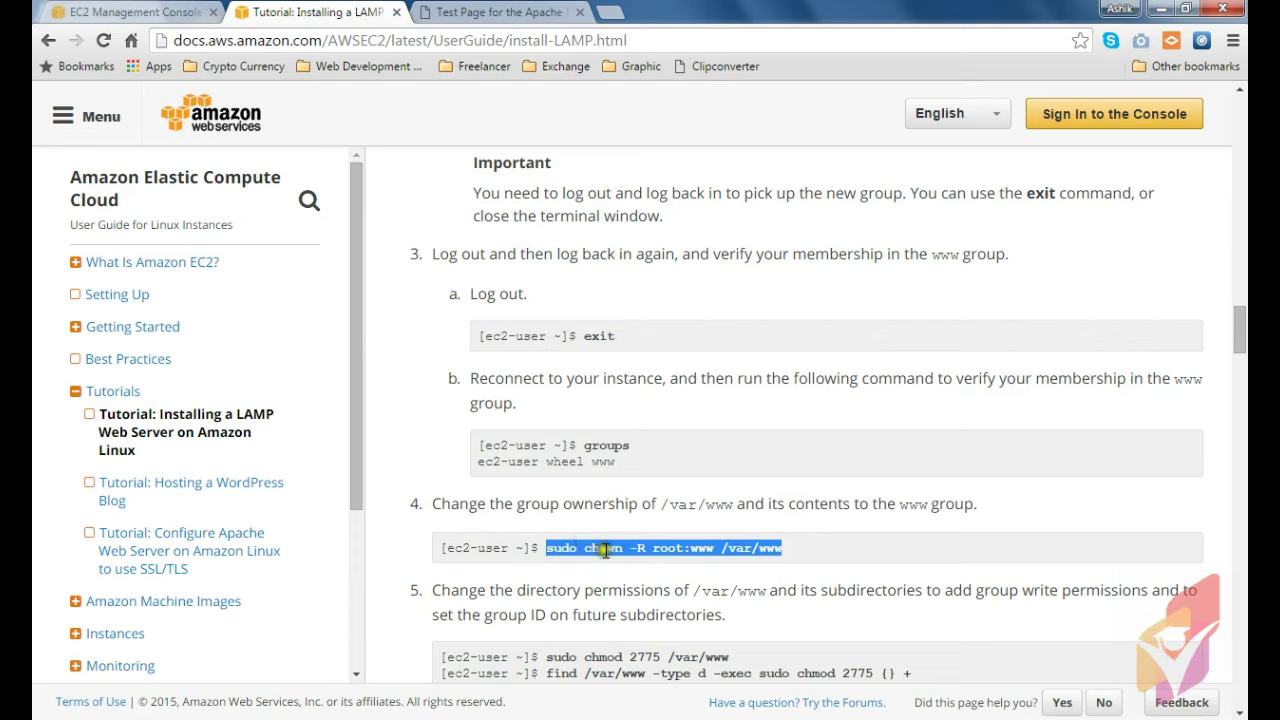
{"action": "scroll", "coordinate": [757, 543], "scroll_direction": "down", "scroll_amount": 1}
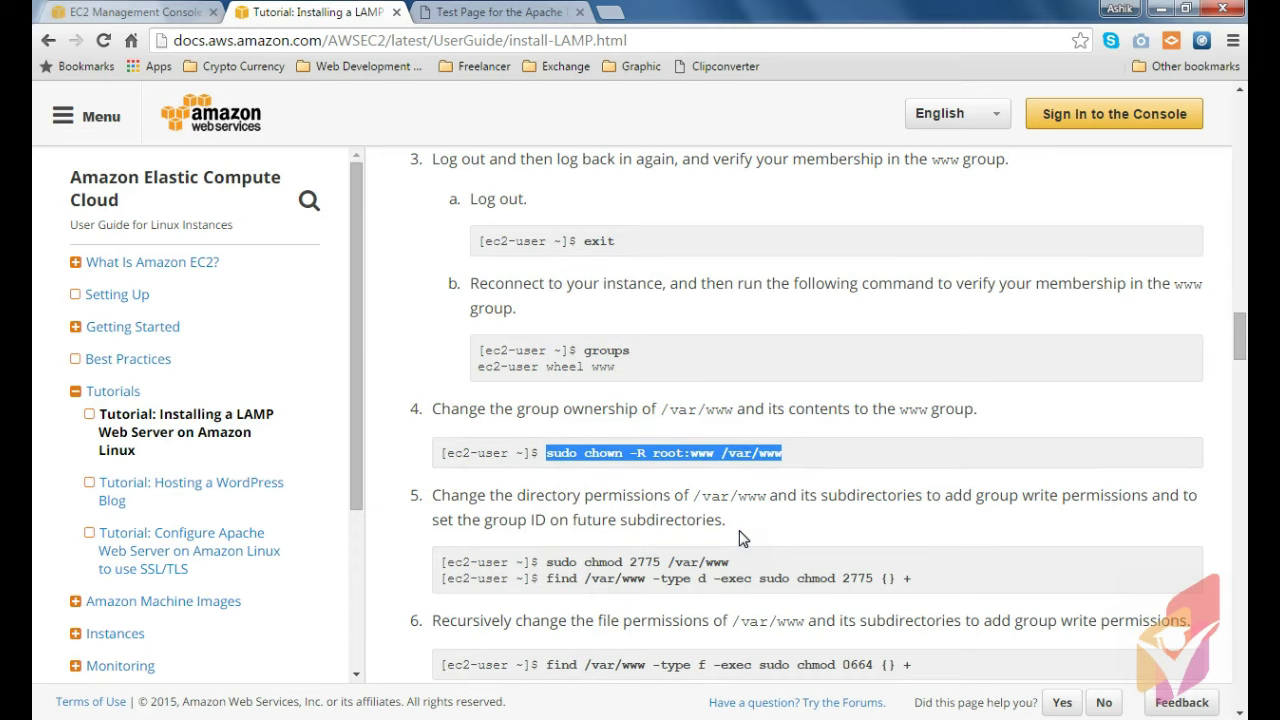
{"action": "key", "text": "alt+Tab"}
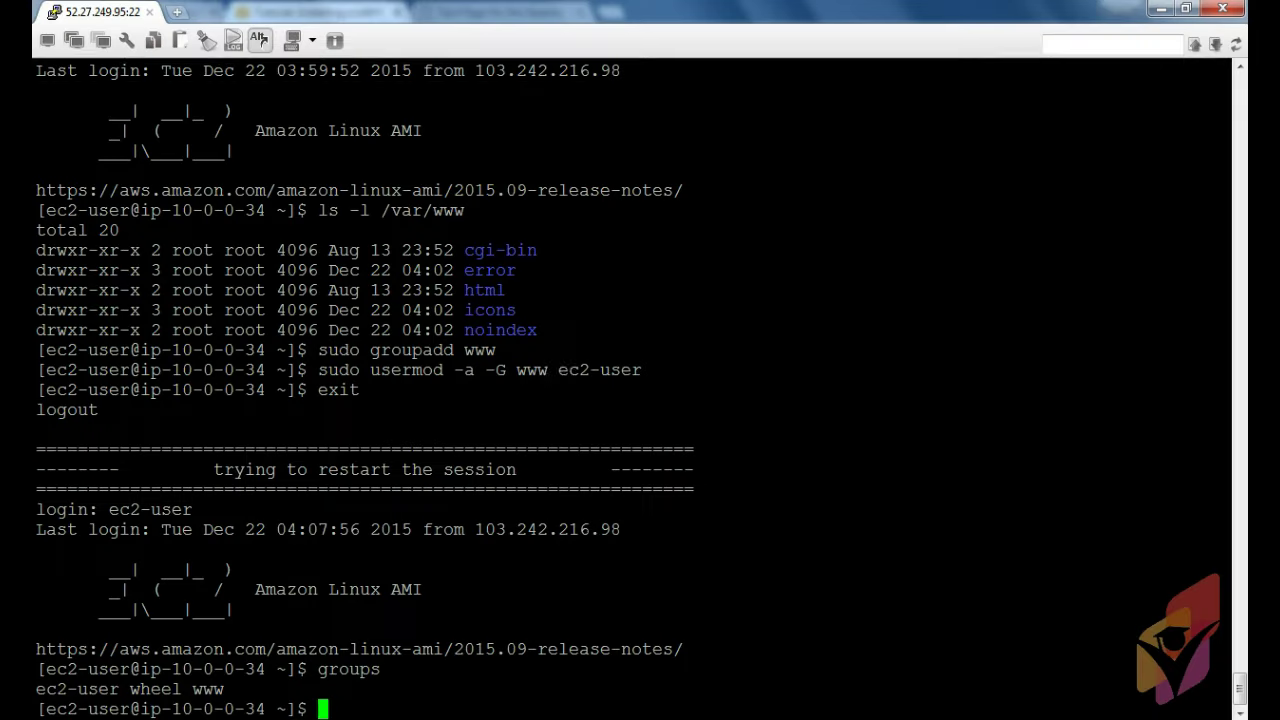
{"action": "right_click", "coordinate": [380, 710]}
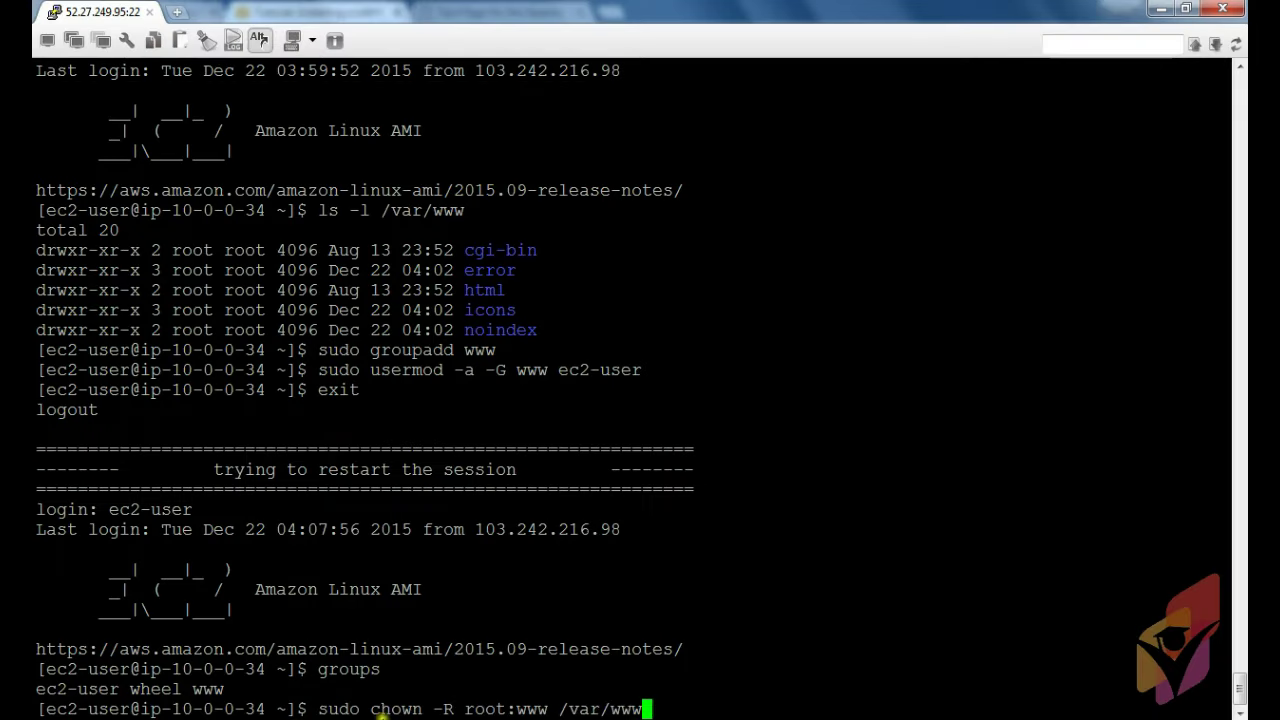
{"action": "key", "text": "Return"}
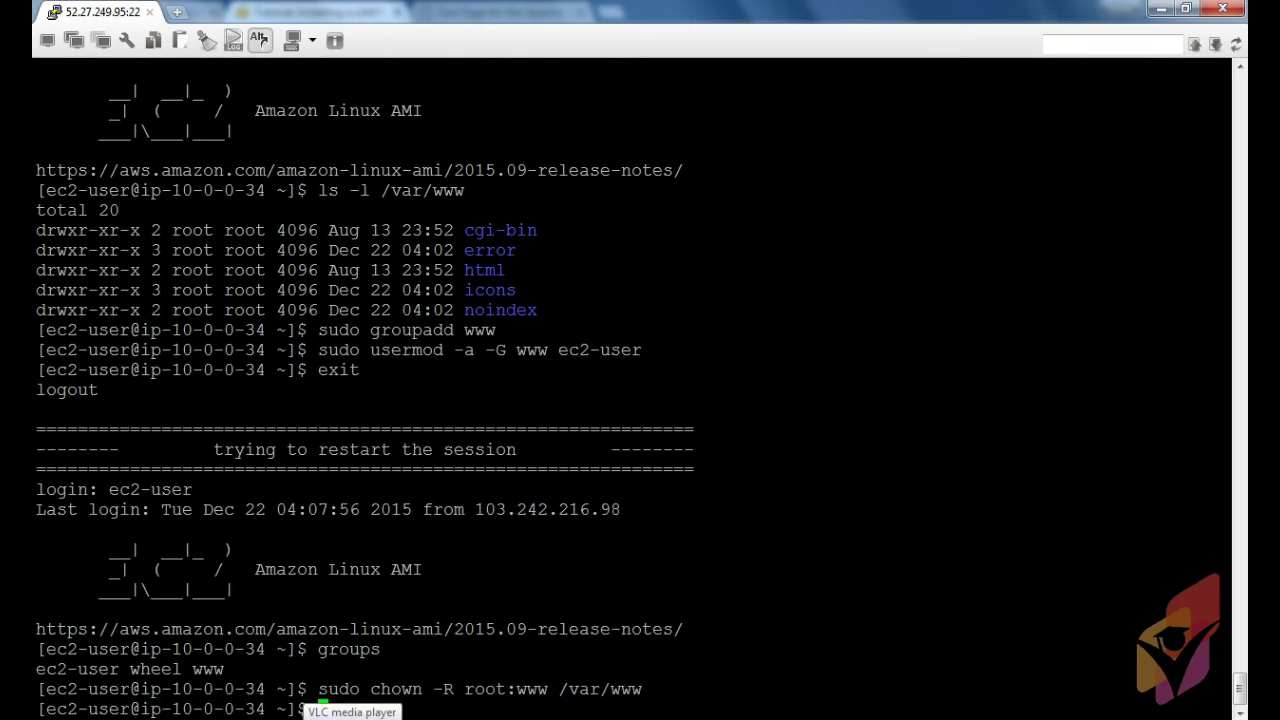
{"action": "key", "text": "alt+Tab"}
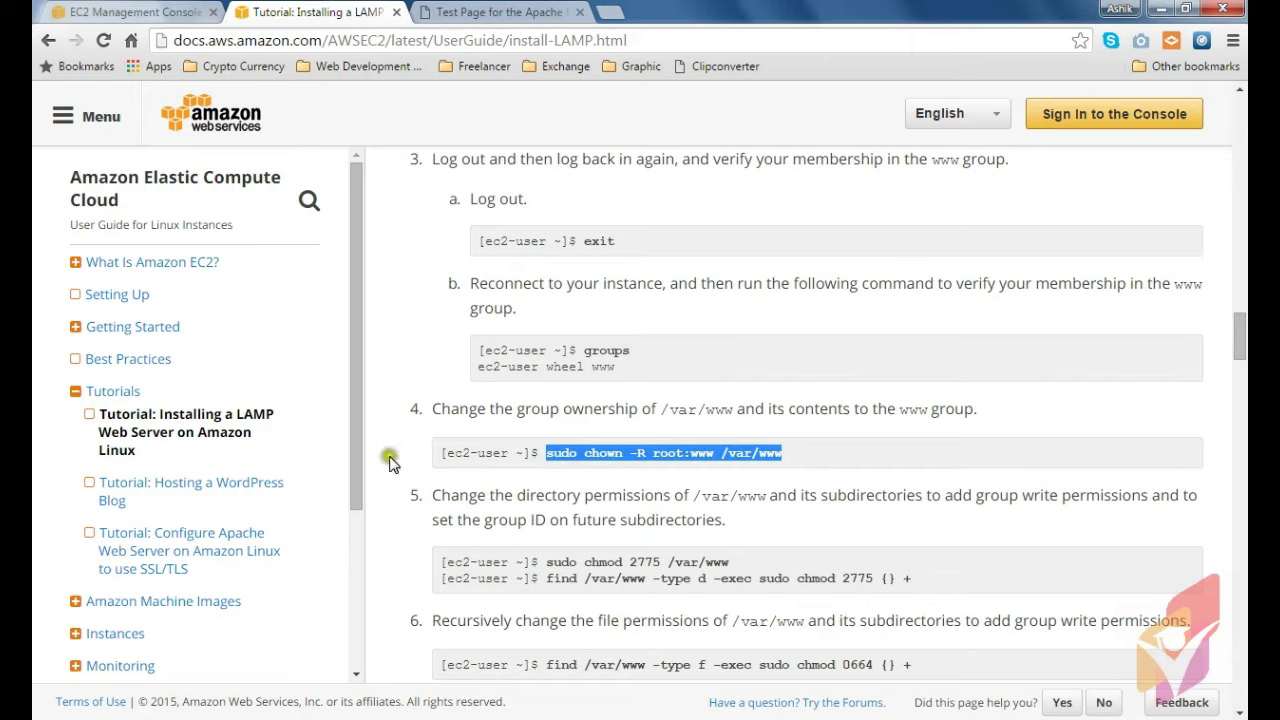
{"action": "left_click", "coordinate": [668, 533]}
{"action": "double_click", "coordinate": [714, 562]}
{"action": "left_click_drag", "start_coordinate": [708, 562], "coordinate": [546, 563]}
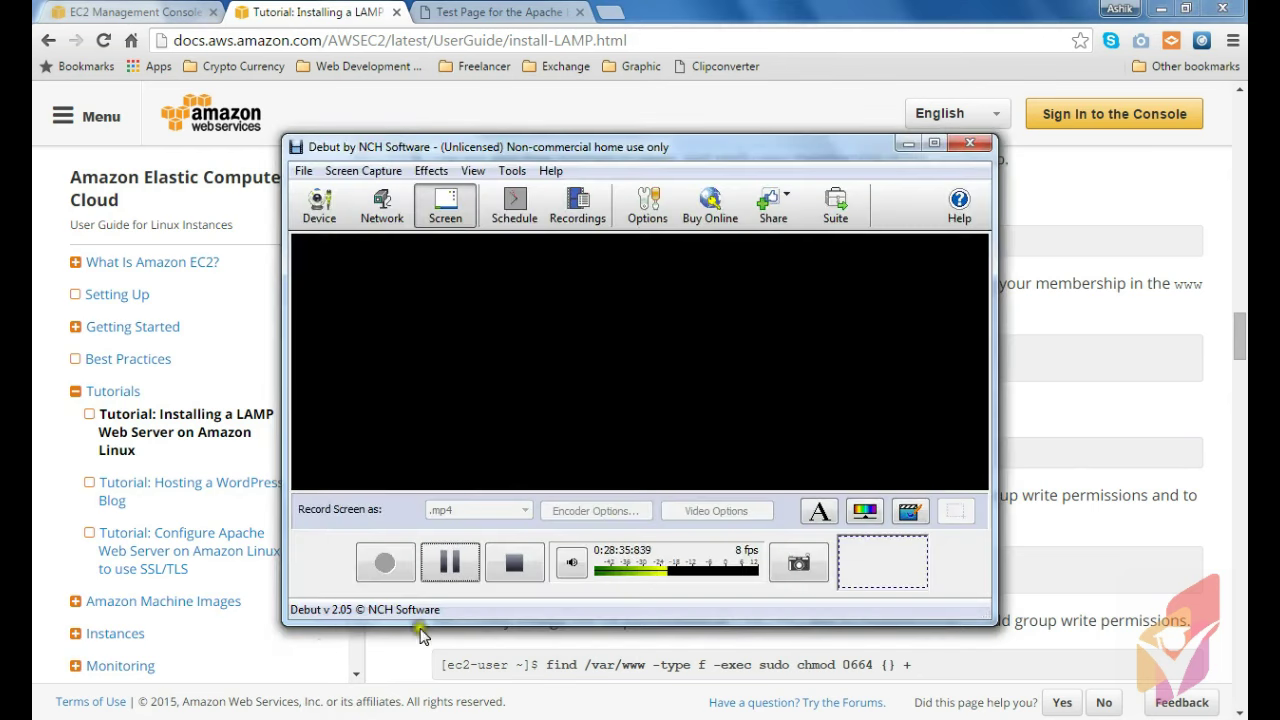
{"action": "left_click", "coordinate": [406, 566]}
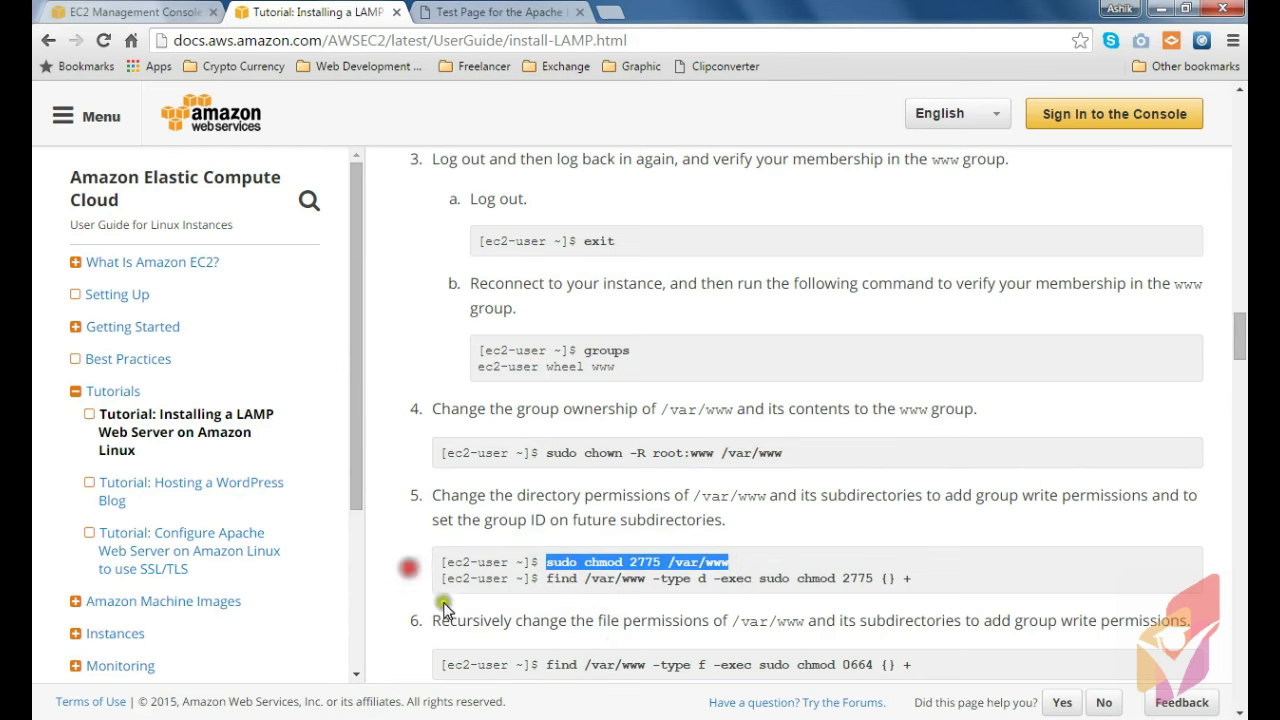
{"action": "right_click", "coordinate": [705, 562]}
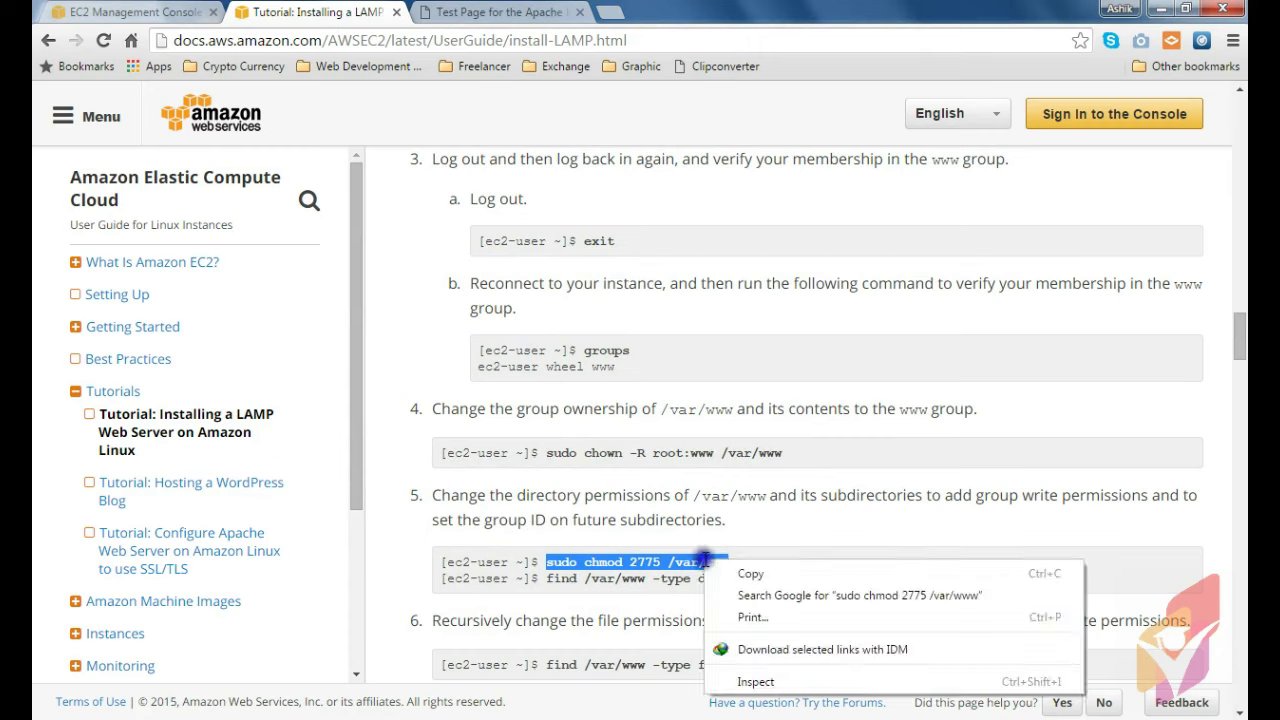
{"action": "left_click", "coordinate": [751, 569]}
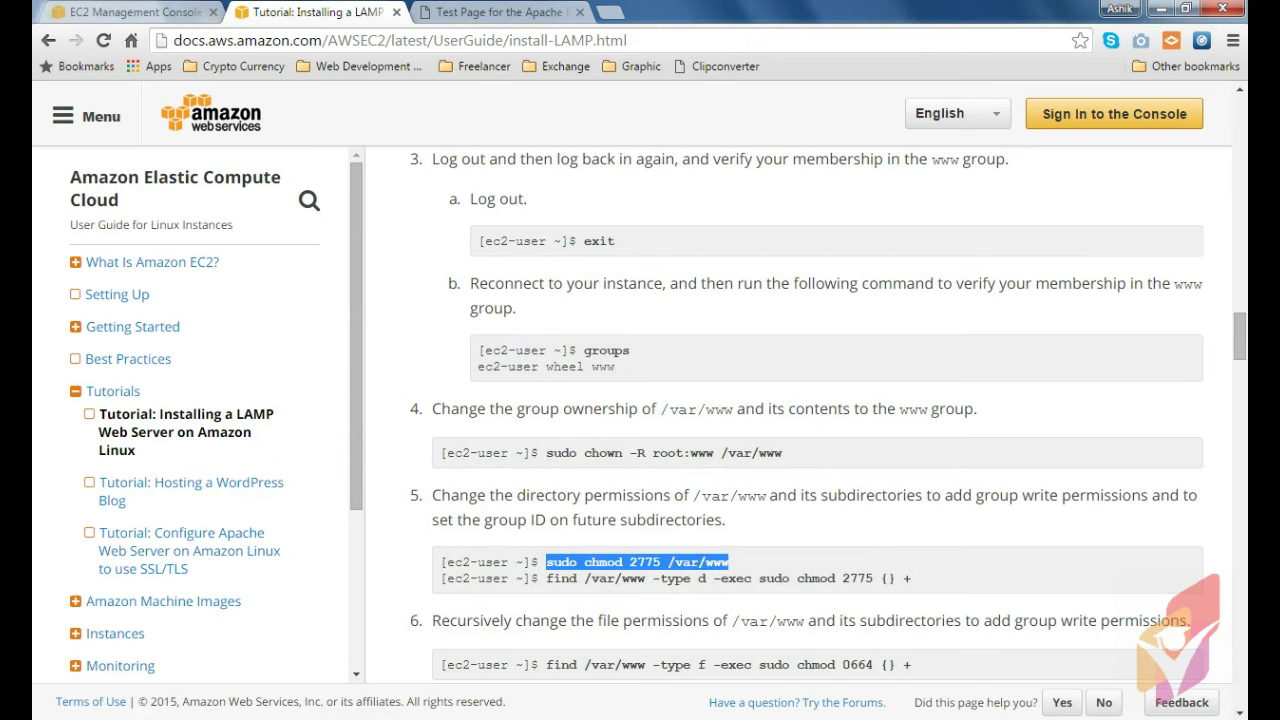
{"action": "key", "text": "alt+Tab"}
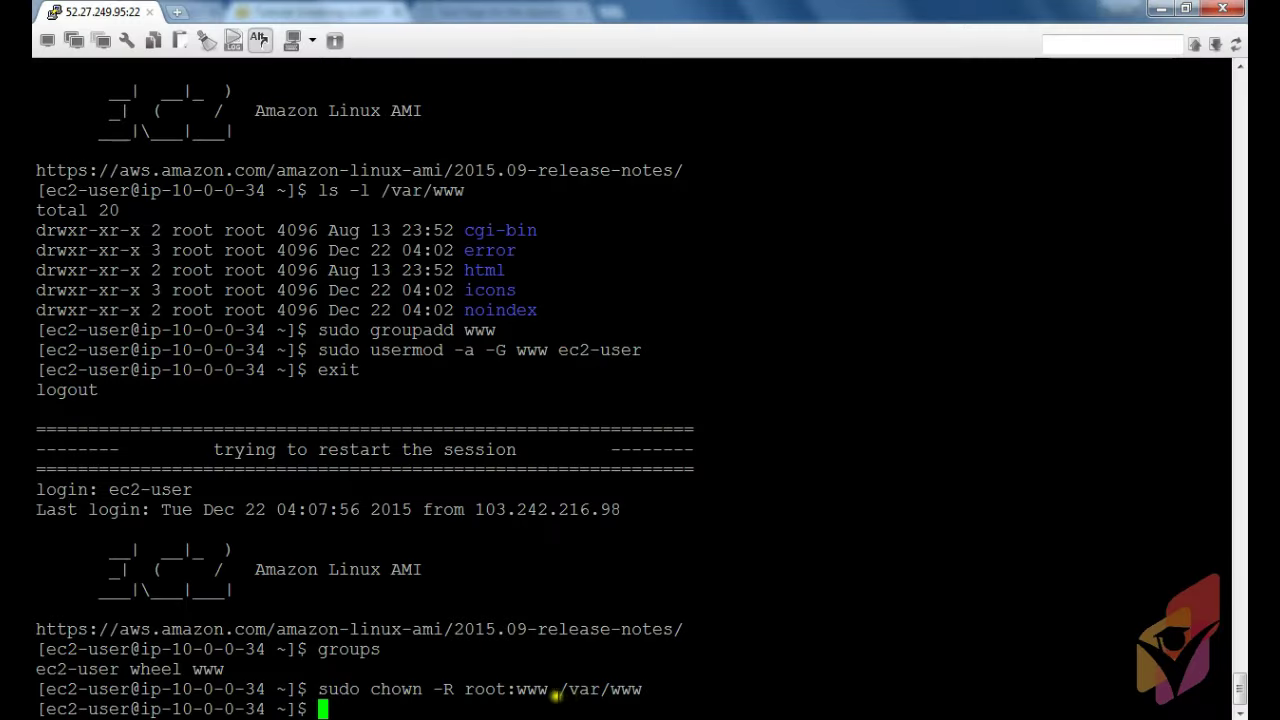
{"action": "right_click", "coordinate": [555, 695]}
{"action": "key", "text": "Return"}
Apply 2775 permissions to every subdirectory of /var/www using the find -type d command
{"action": "key", "text": "alt+Tab"}
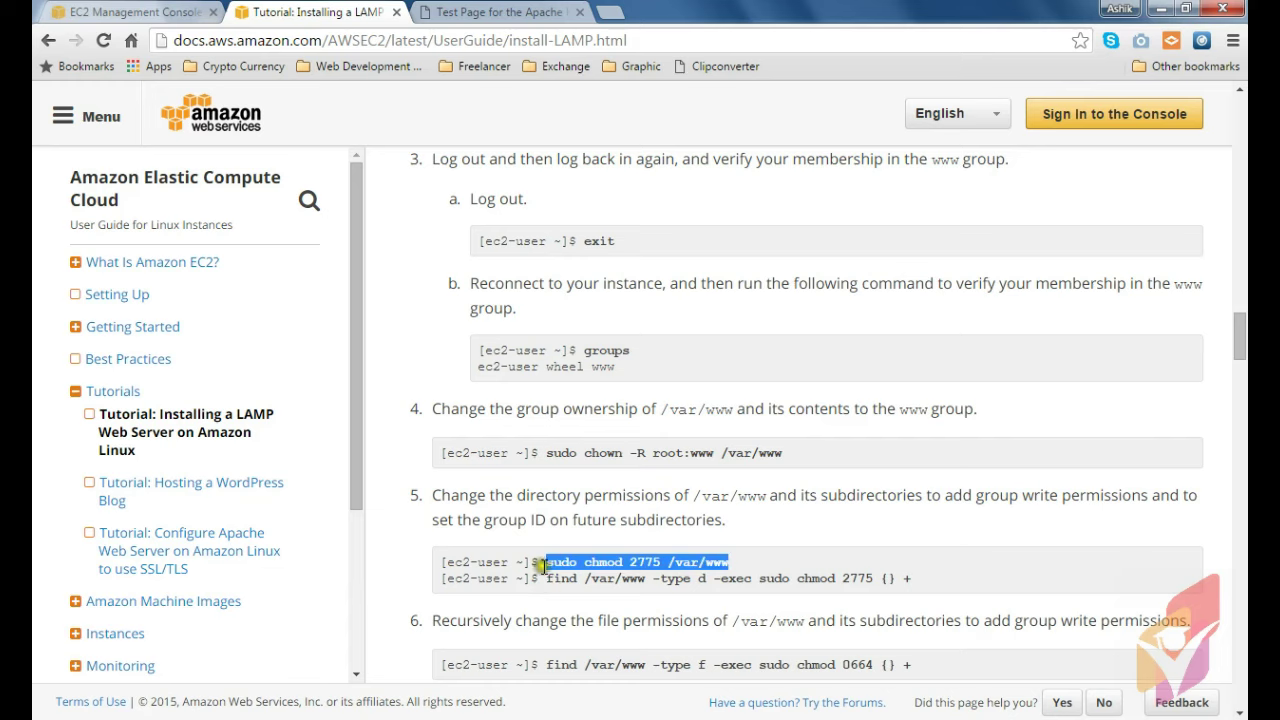
{"action": "left_click_drag", "start_coordinate": [932, 587], "coordinate": [578, 587]}
{"action": "right_click", "coordinate": [580, 588]}
{"action": "left_click", "coordinate": [615, 592]}
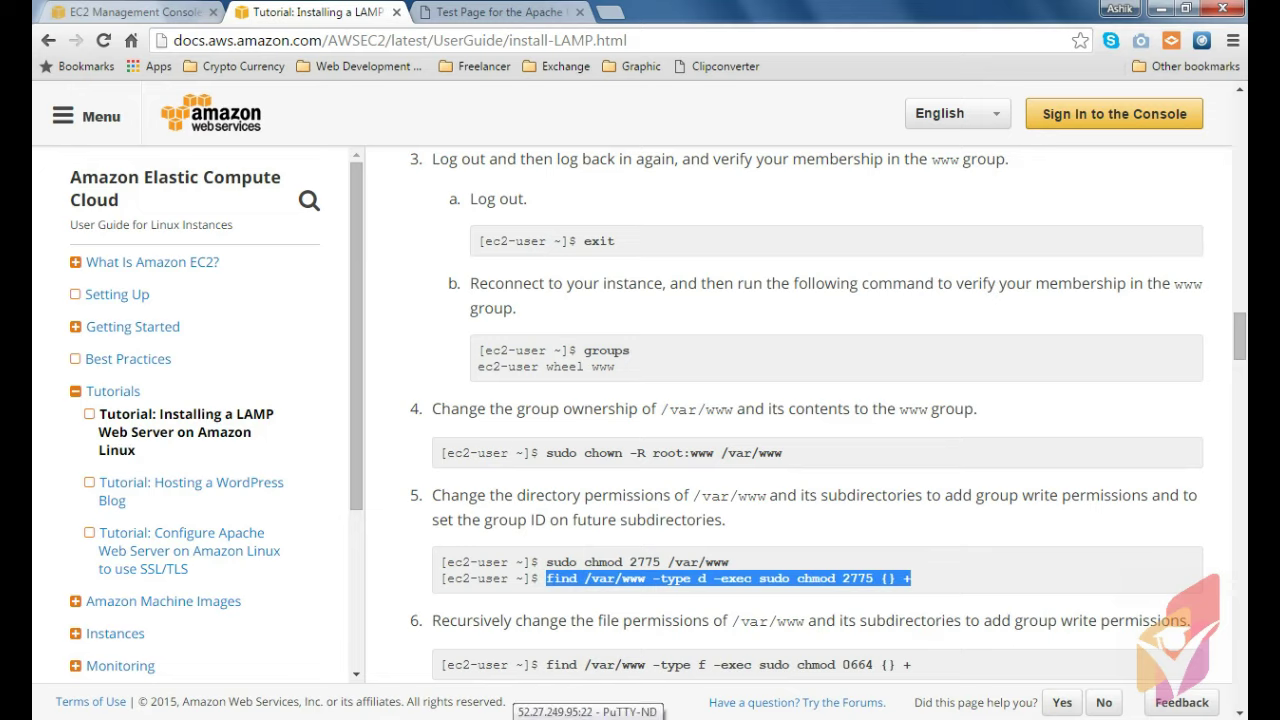
{"action": "left_click", "coordinate": [588, 712]}
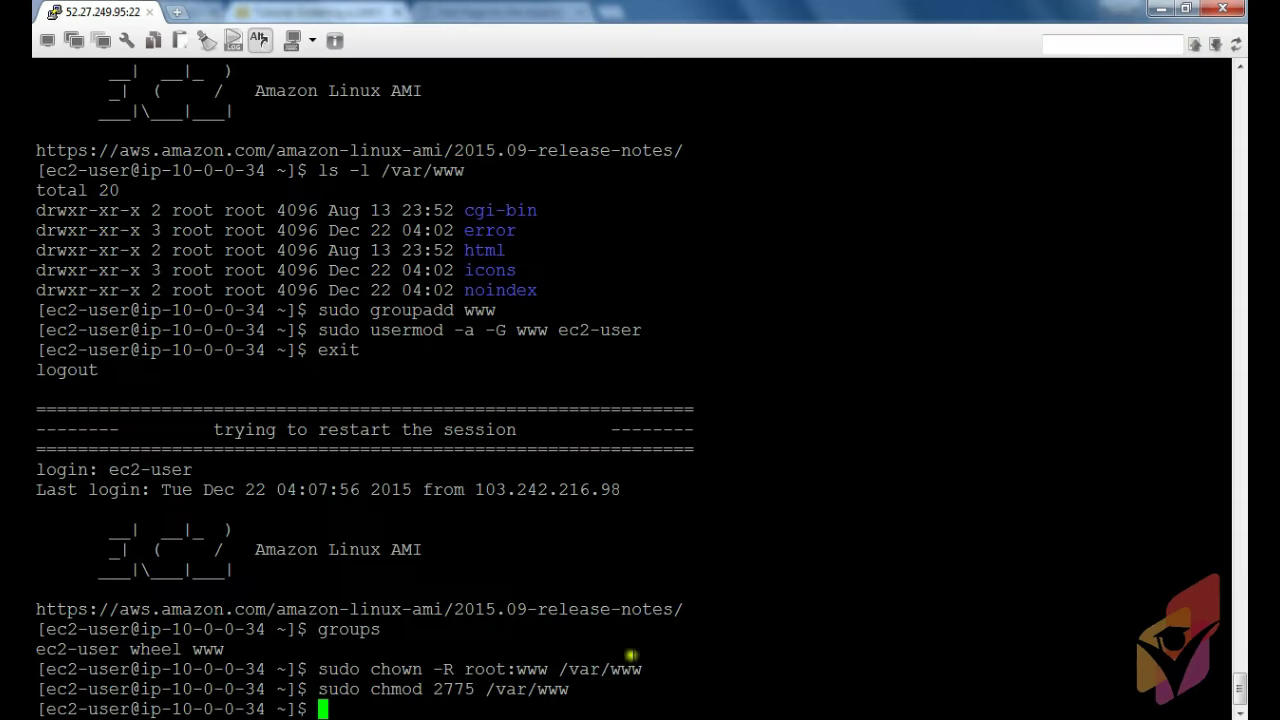
{"action": "right_click", "coordinate": [603, 686]}
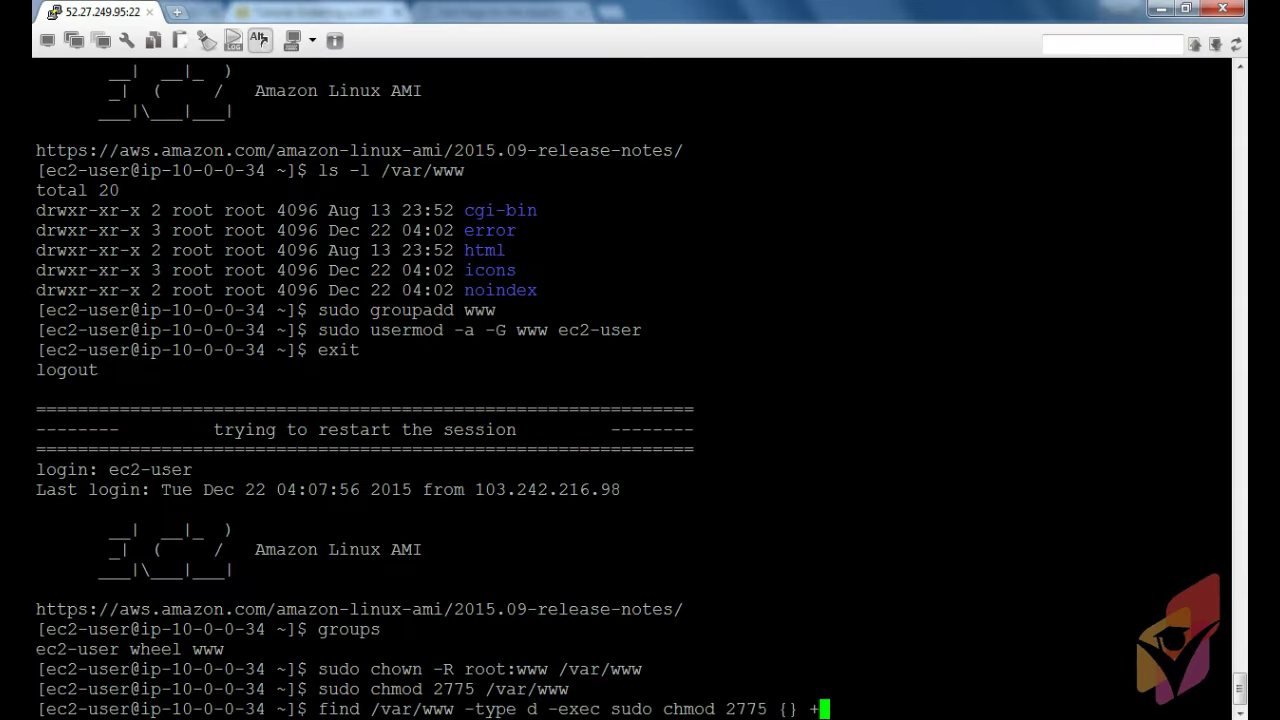
{"action": "key", "text": "Return"}
Set all files under /var/www to 0664 using the find -type f command
{"action": "left_click", "coordinate": [340, 712]}
{"action": "scroll", "coordinate": [409, 643], "scroll_direction": "down", "scroll_amount": 3}
{"action": "left_click", "coordinate": [1003, 383]}
{"action": "left_click_drag", "start_coordinate": [1003, 383], "coordinate": [543, 380]}
{"action": "right_click", "coordinate": [615, 388]}
{"action": "left_click", "coordinate": [655, 391]}
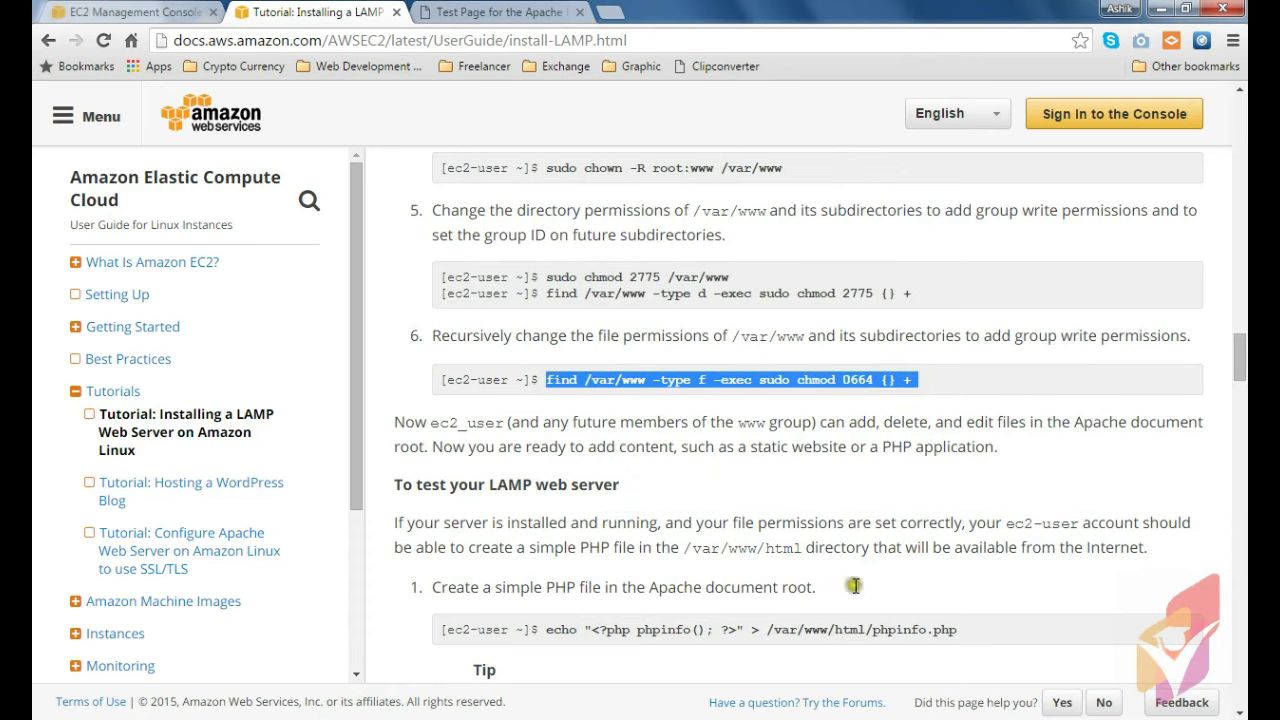
{"action": "scroll", "coordinate": [860, 567], "scroll_direction": "down", "scroll_amount": 2}
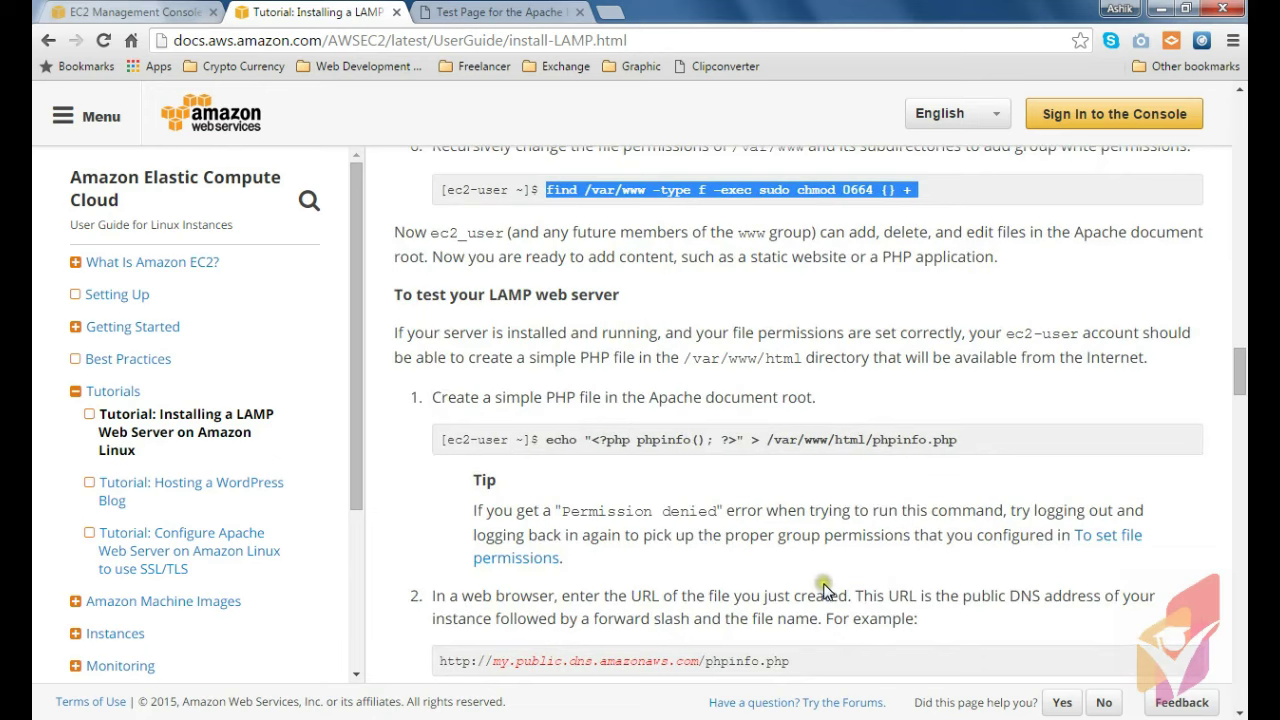
{"action": "scroll", "coordinate": [826, 588], "scroll_direction": "down", "scroll_amount": 1}
{"action": "scroll", "coordinate": [813, 588], "scroll_direction": "up", "scroll_amount": 1}
{"action": "key", "text": "alt+Tab"}
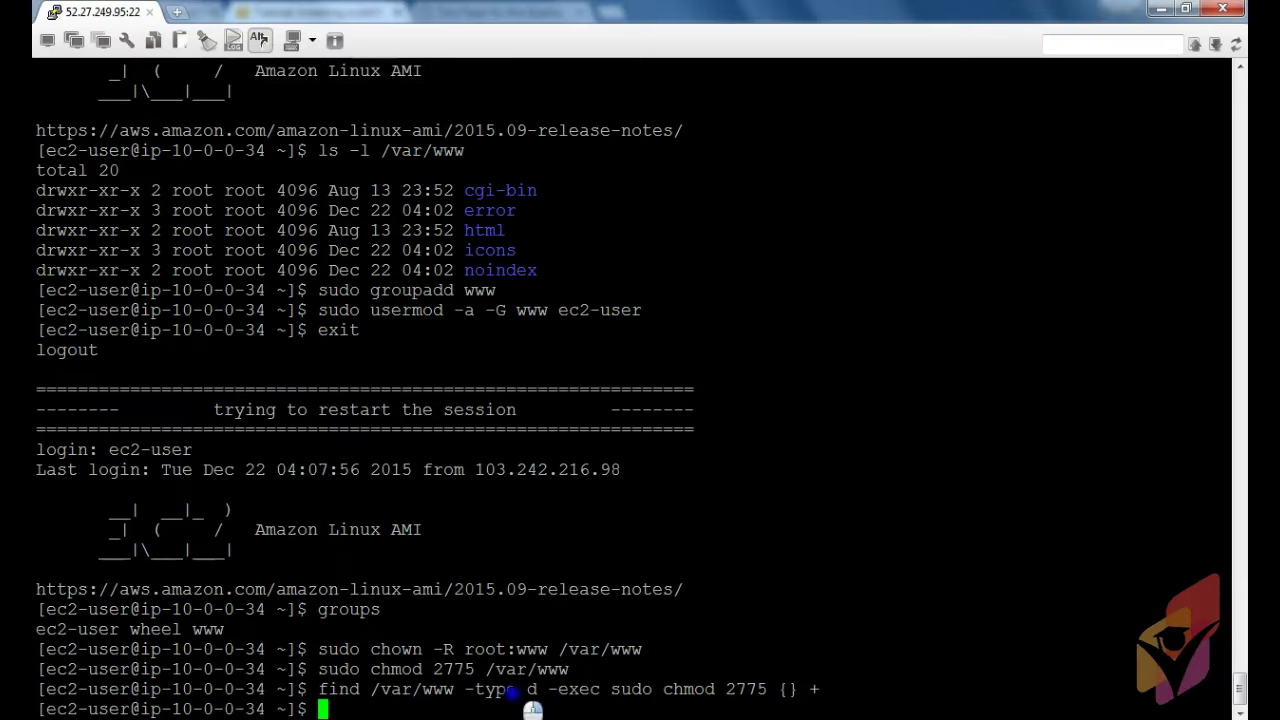
{"action": "right_click", "coordinate": [520, 690]}
{"action": "key", "text": "Return"}
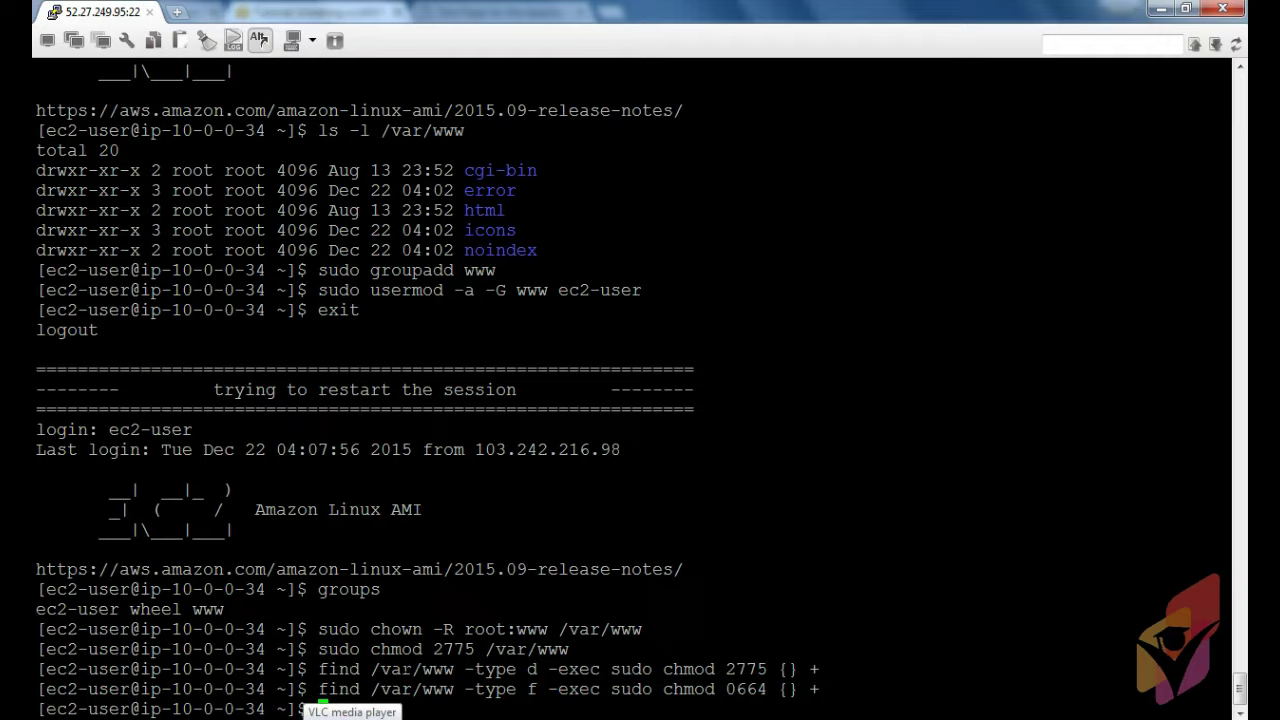
{"action": "left_click", "coordinate": [326, 712]}
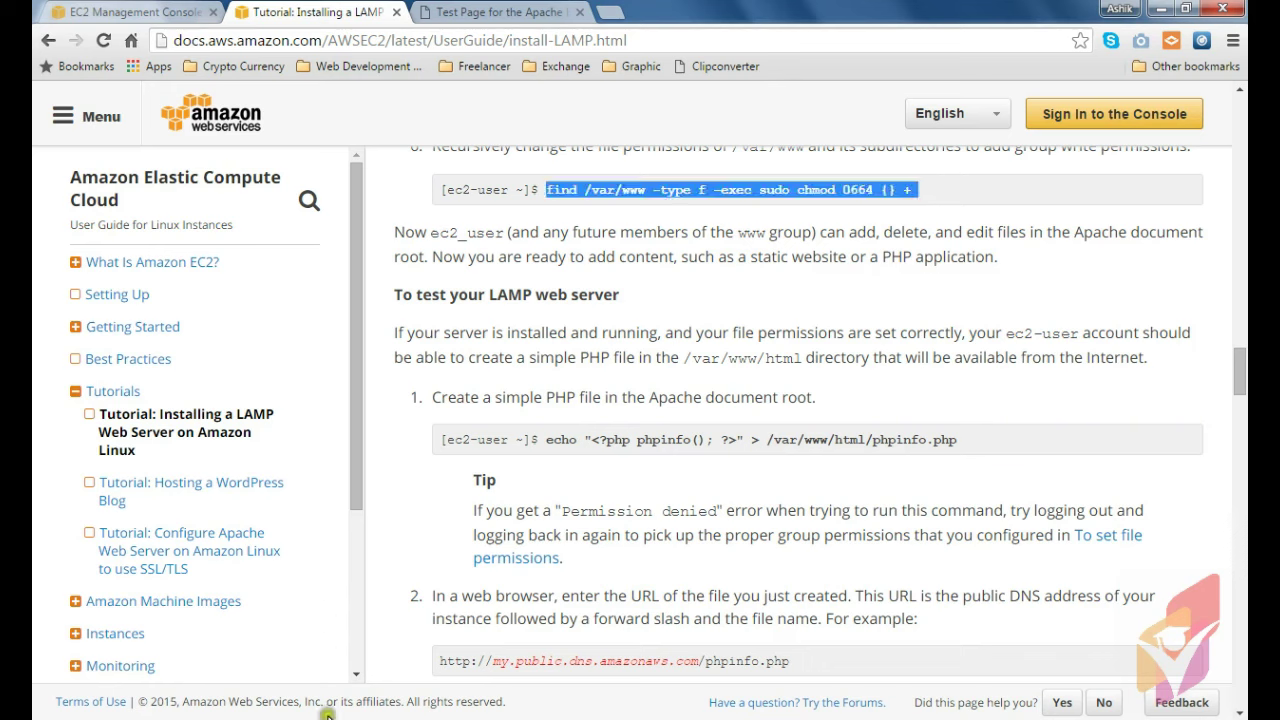
Copy the tutorial's echo "<?php phpinfo(); ?>" command for creating phpinfo.php
{"action": "left_click", "coordinate": [758, 472]}
{"action": "left_click_drag", "start_coordinate": [395, 294], "coordinate": [670, 300]}
{"action": "left_click", "coordinate": [729, 349]}
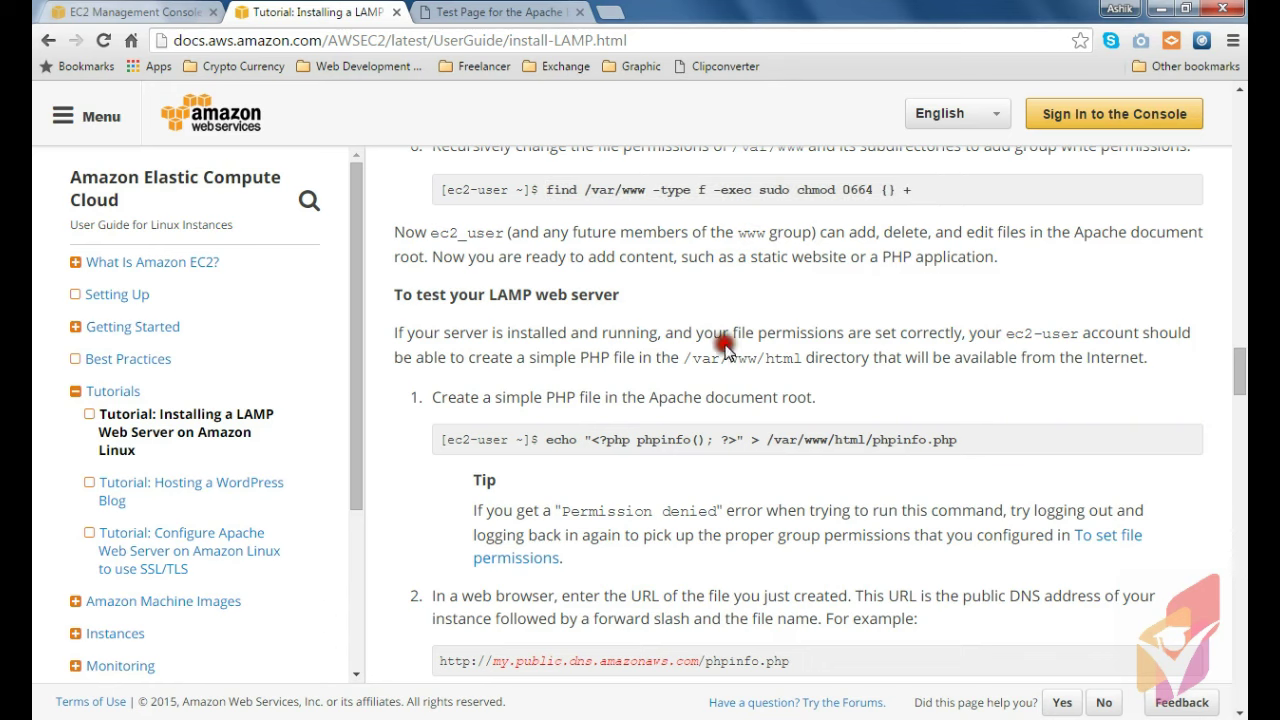
{"action": "left_click_drag", "start_coordinate": [795, 357], "coordinate": [908, 337]}
{"action": "left_click", "coordinate": [903, 380]}
{"action": "left_click_drag", "start_coordinate": [994, 443], "coordinate": [540, 440]}
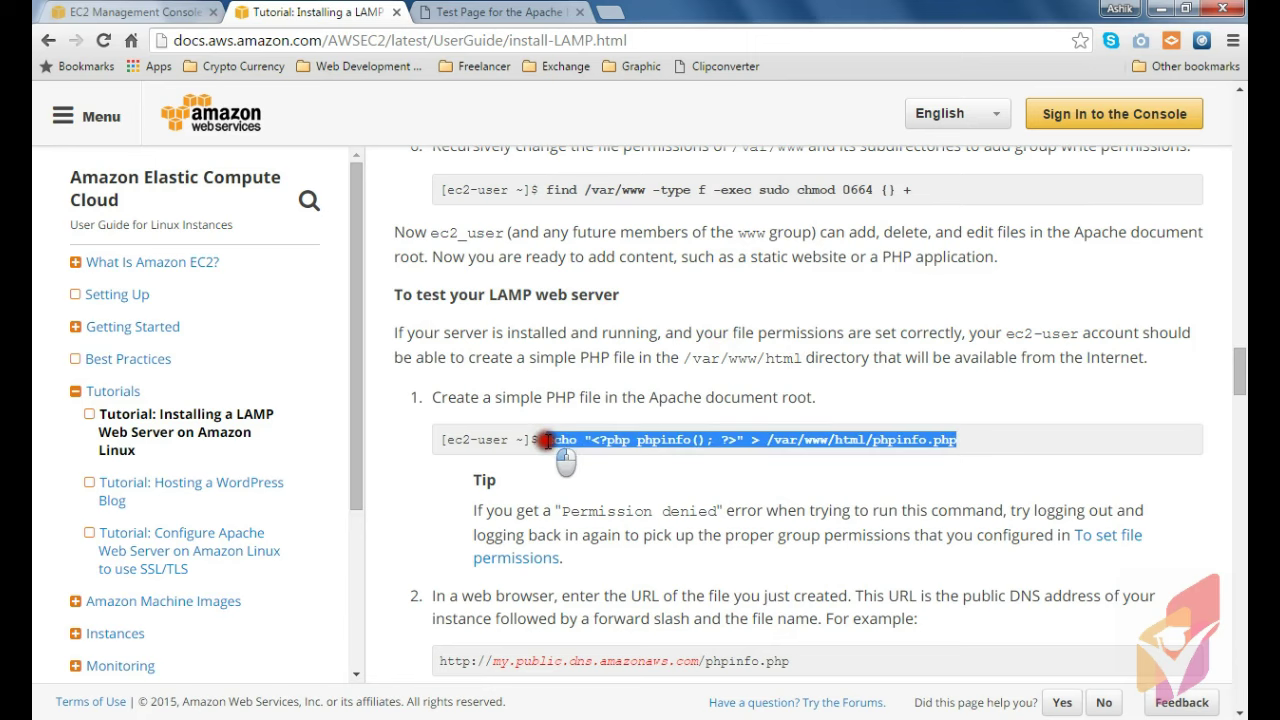
{"action": "right_click", "coordinate": [577, 445]}
{"action": "left_click", "coordinate": [588, 456]}
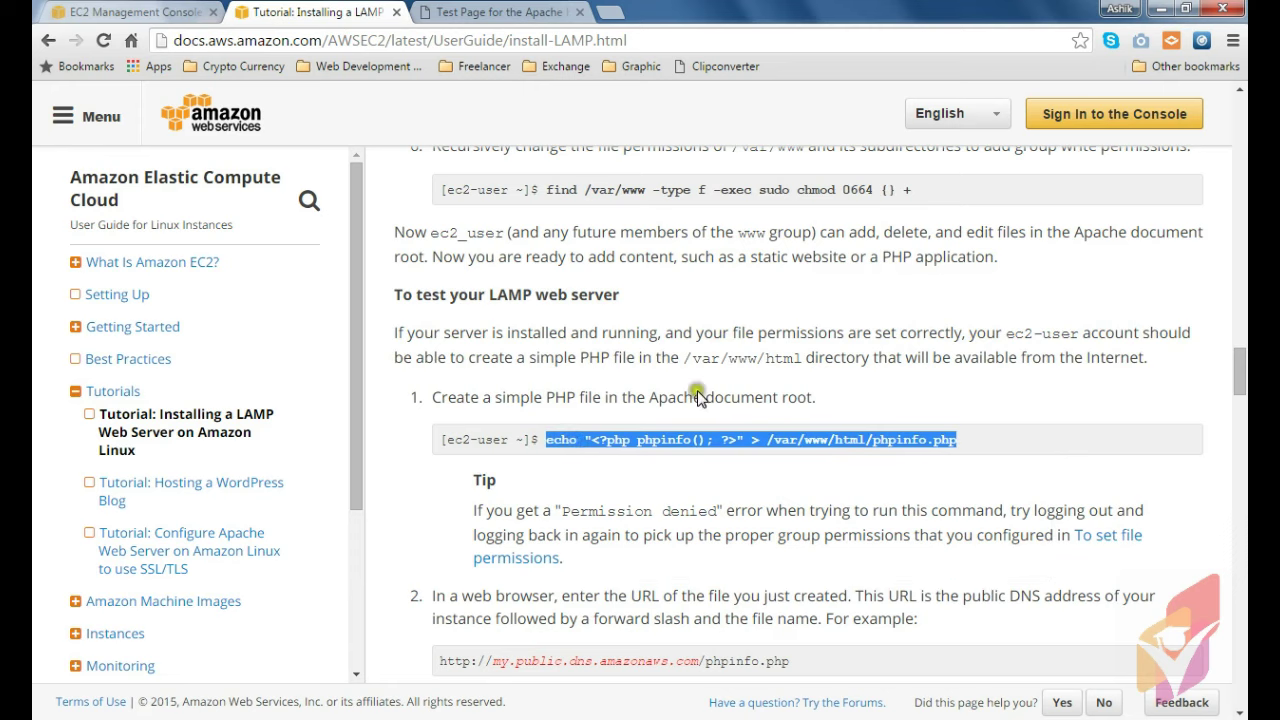
Run the echo command on the server, creating /var/www/html/phpinfo.php
{"action": "left_click", "coordinate": [877, 403]}
{"action": "scroll", "coordinate": [873, 400], "scroll_direction": "down", "scroll_amount": 2}
{"action": "scroll", "coordinate": [873, 405], "scroll_direction": "down", "scroll_amount": 1}
{"action": "scroll", "coordinate": [873, 405], "scroll_direction": "up", "scroll_amount": 2}
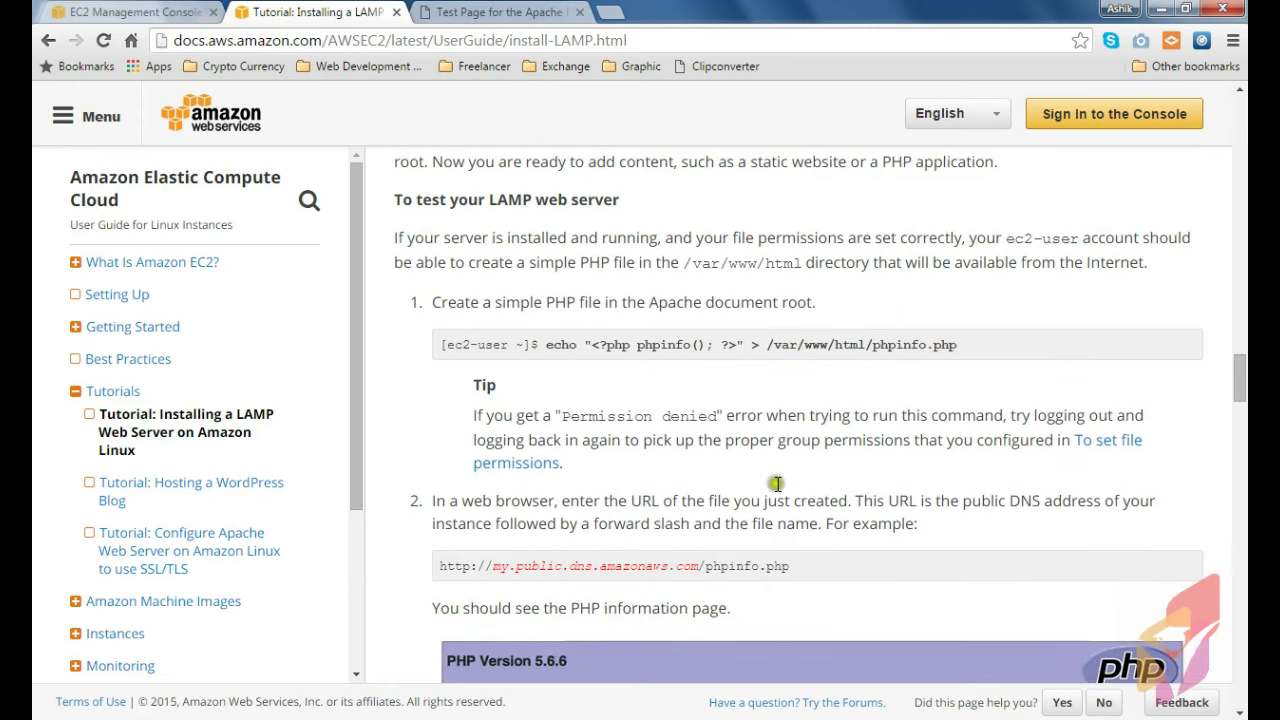
{"action": "left_click", "coordinate": [578, 712]}
{"action": "right_click", "coordinate": [585, 676]}
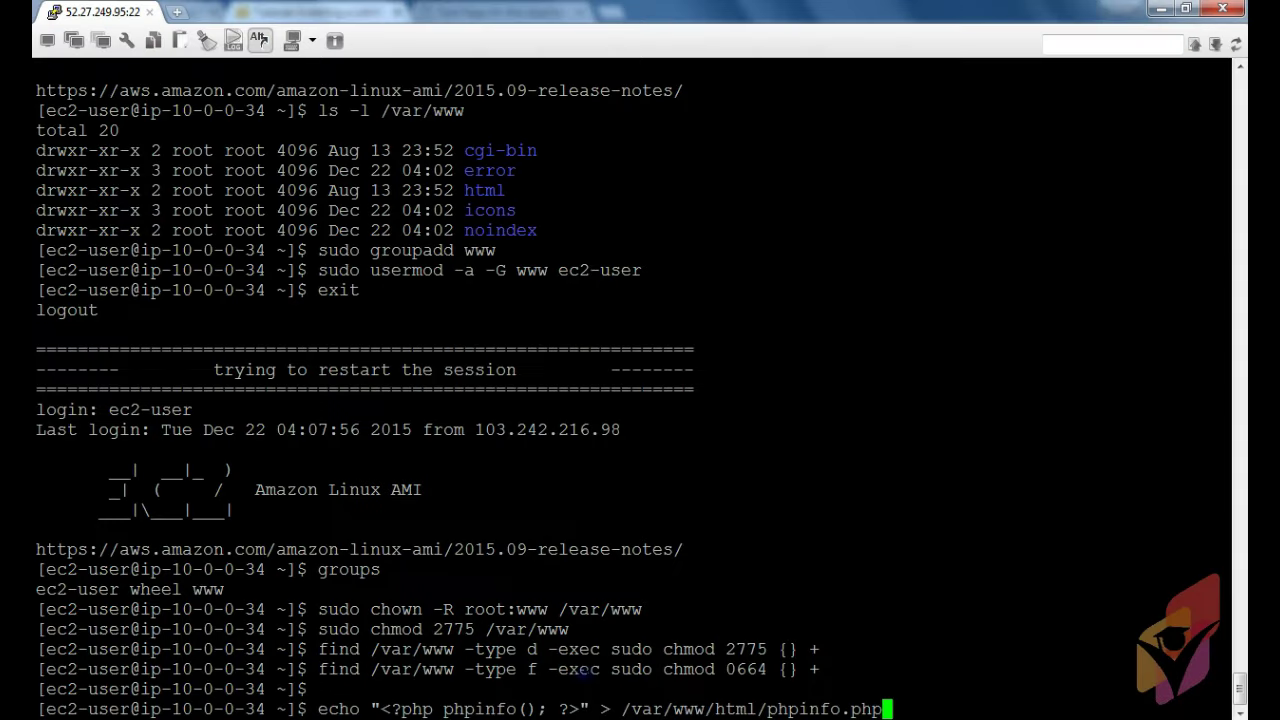
{"action": "key", "text": "Return"}
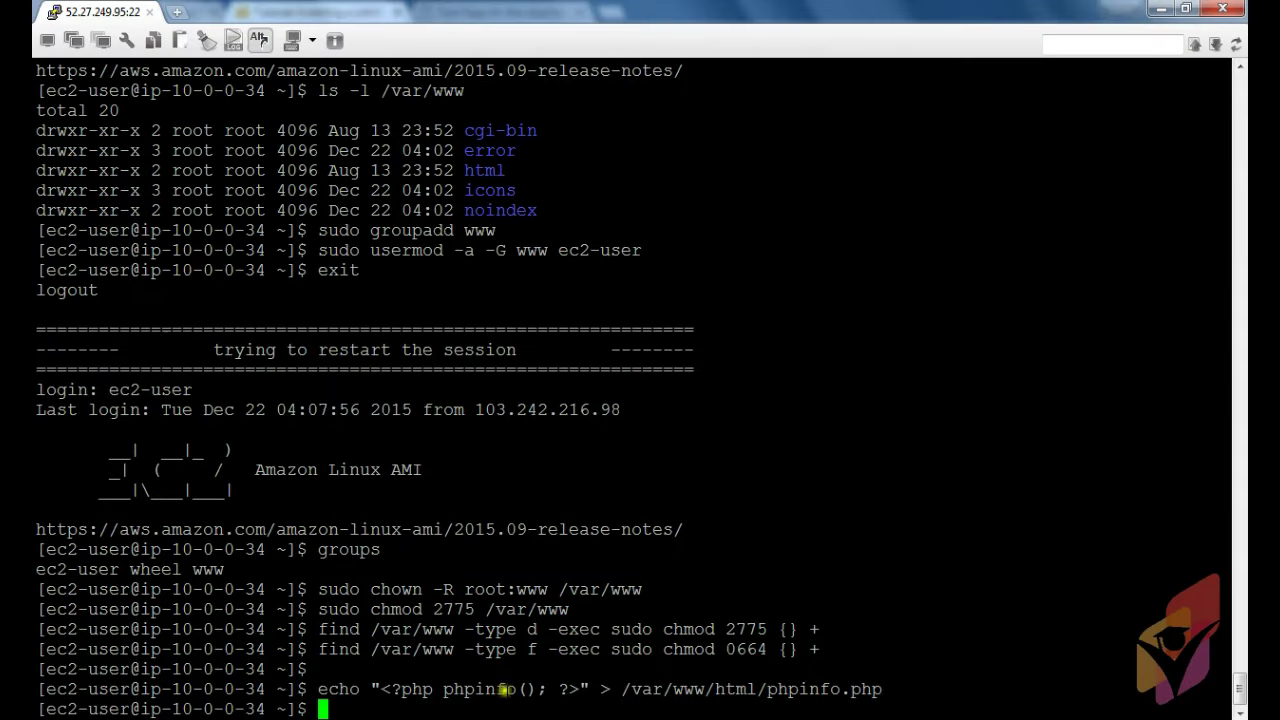
{"action": "key", "text": "alt+Tab"}
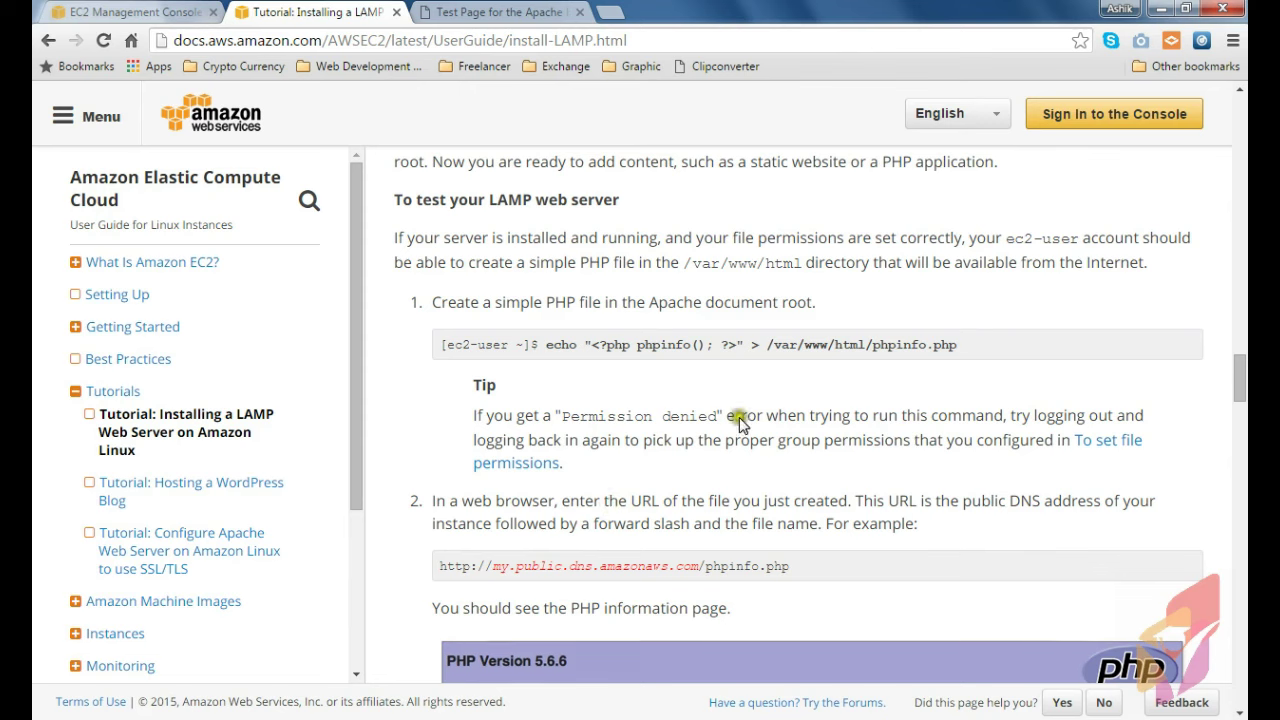
{"action": "left_click_drag", "start_coordinate": [836, 568], "coordinate": [706, 578]}
{"action": "left_click", "coordinate": [470, 12]}
{"action": "left_click", "coordinate": [563, 37]}
{"action": "left_click", "coordinate": [565, 37]}
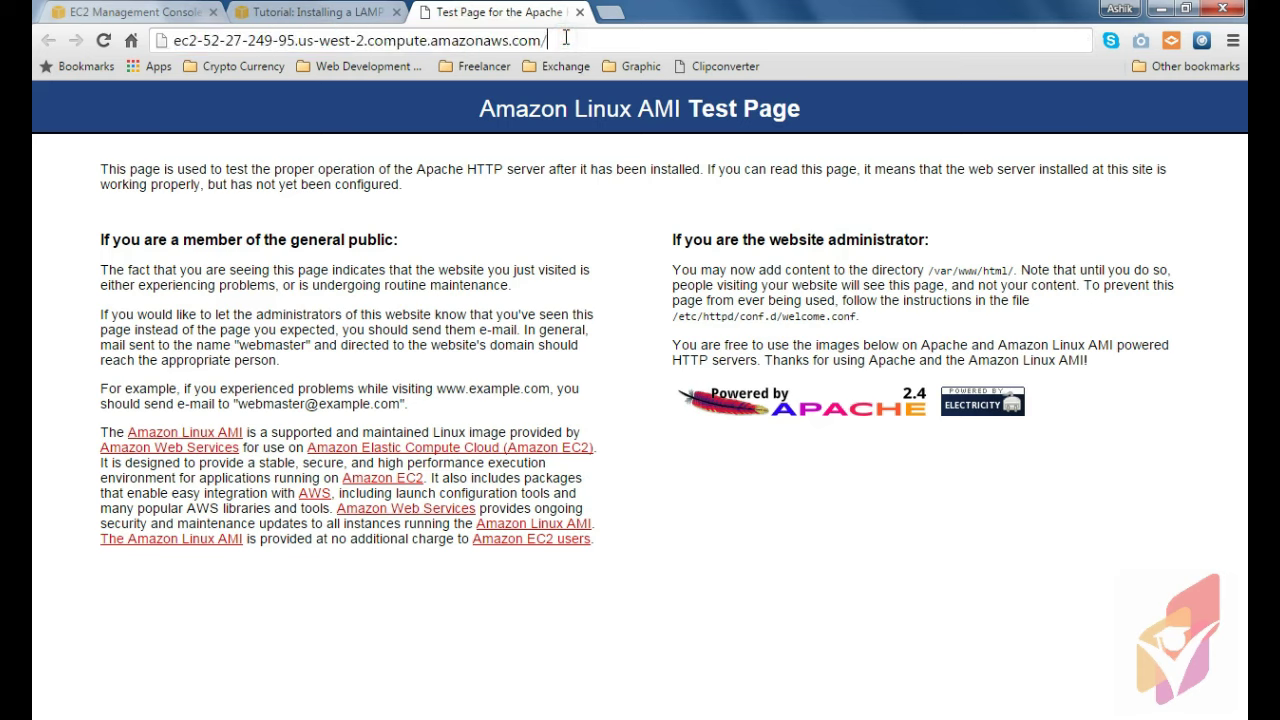
{"action": "key", "text": "ctrl+v"}
{"action": "key", "text": "Return"}
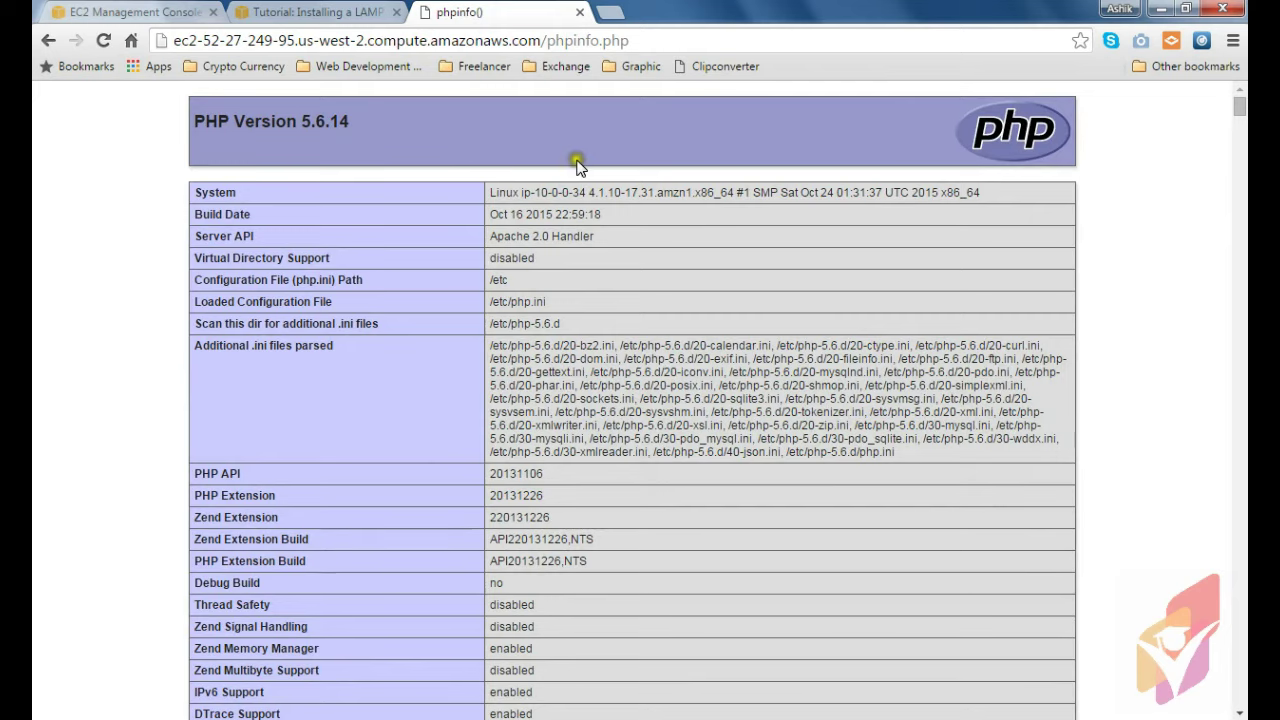
{"action": "scroll", "coordinate": [577, 165], "scroll_direction": "down", "scroll_amount": 10}
{"action": "scroll", "coordinate": [677, 323], "scroll_direction": "up", "scroll_amount": 3}
{"action": "scroll", "coordinate": [686, 400], "scroll_direction": "down", "scroll_amount": 2}
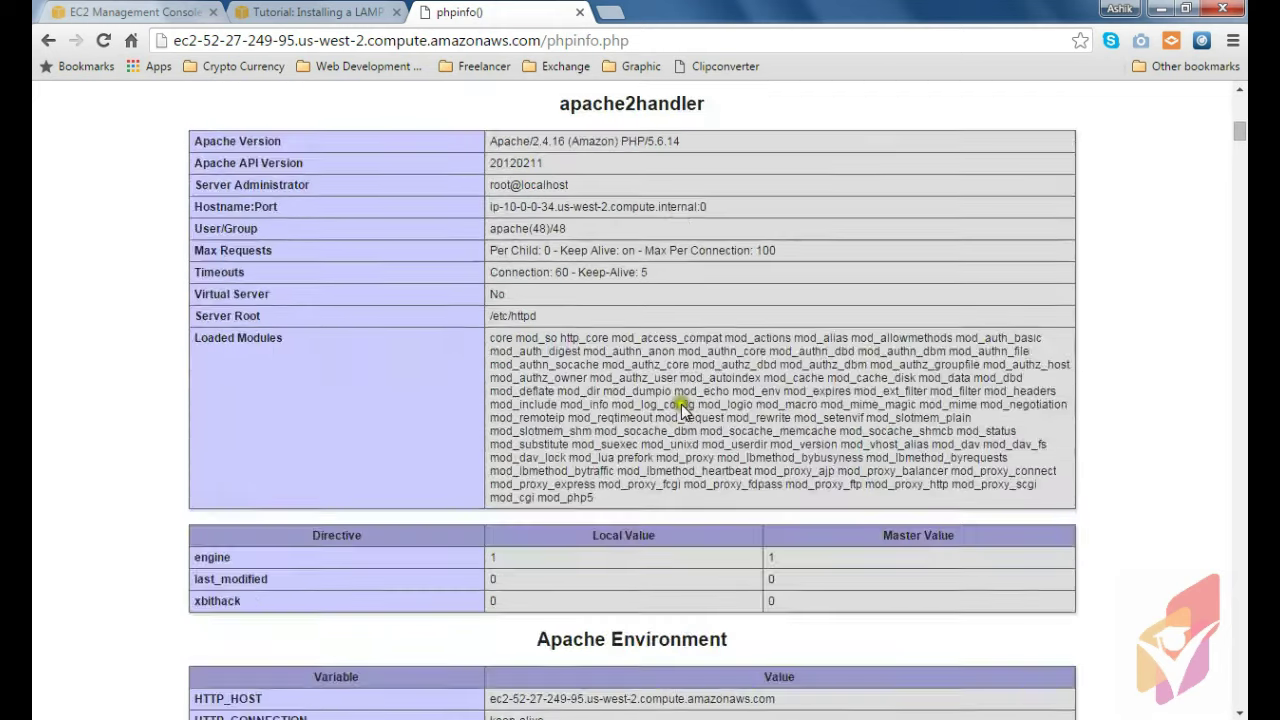
{"action": "scroll", "coordinate": [680, 408], "scroll_direction": "up", "scroll_amount": 4}
{"action": "left_click_drag", "start_coordinate": [843, 423], "coordinate": [186, 351]}
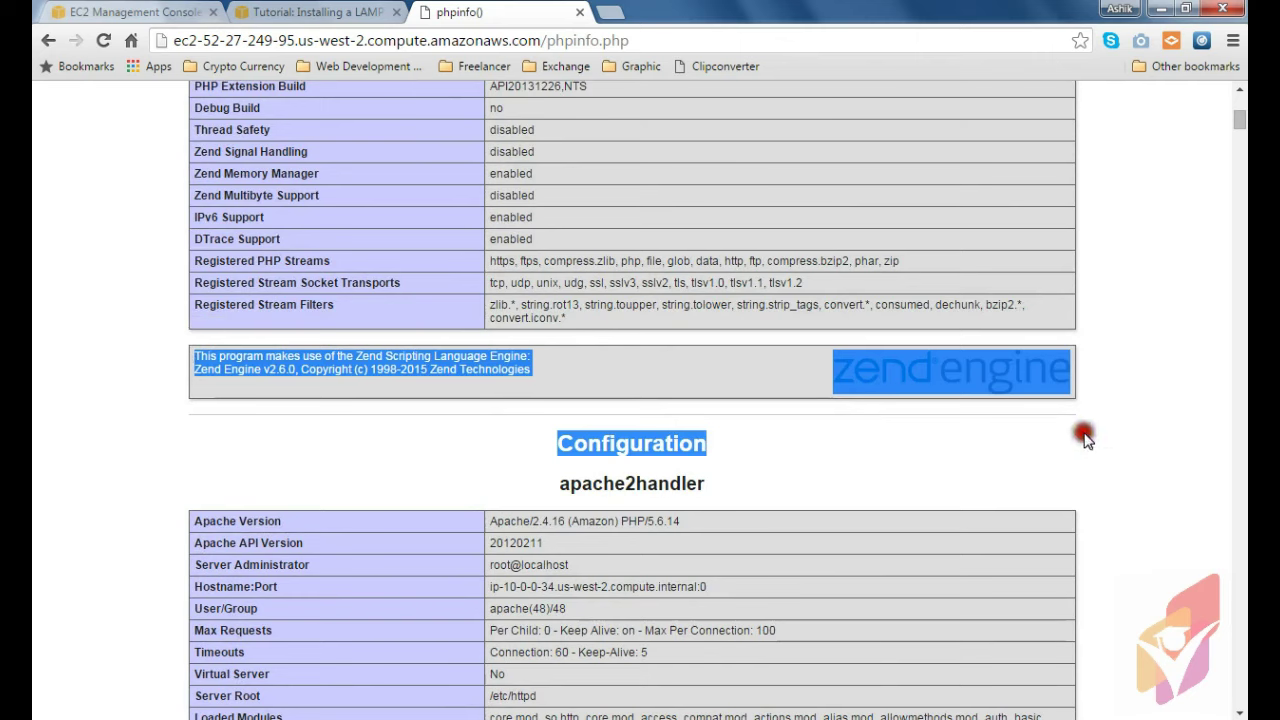
{"action": "left_click", "coordinate": [752, 393]}
{"action": "scroll", "coordinate": [775, 390], "scroll_direction": "down", "scroll_amount": 1}
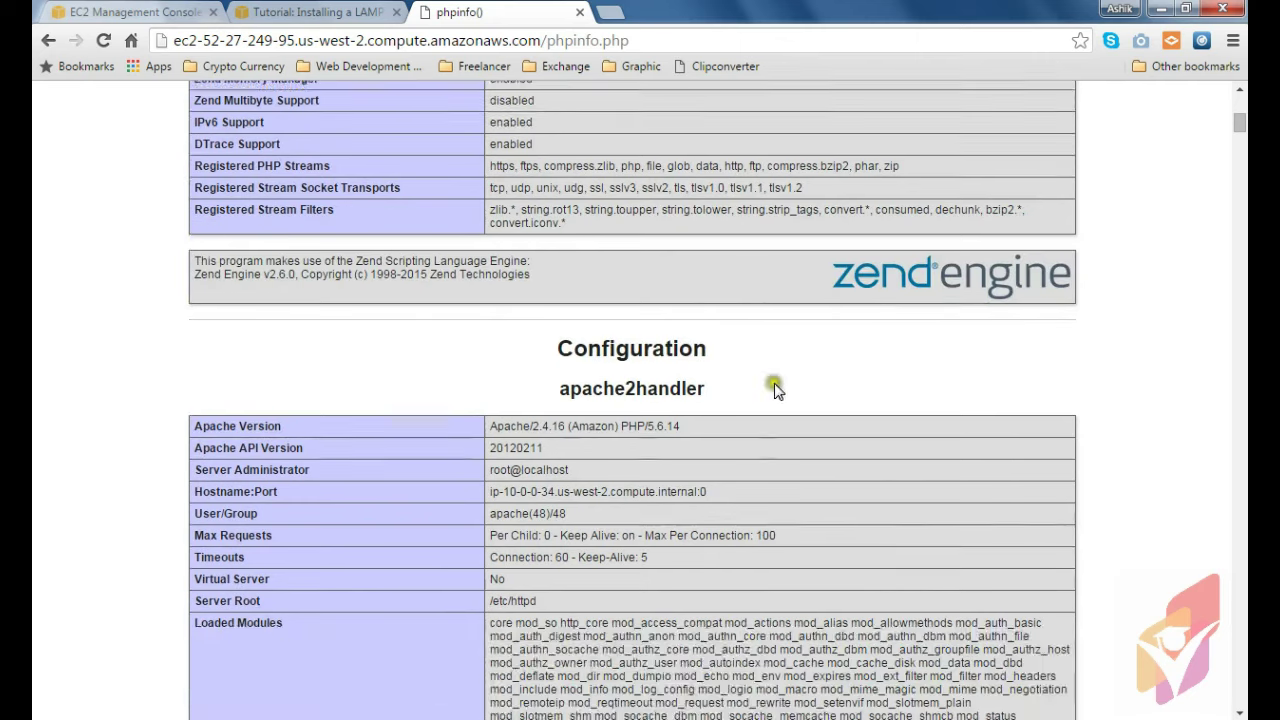
{"action": "scroll", "coordinate": [785, 386], "scroll_direction": "down", "scroll_amount": 20}
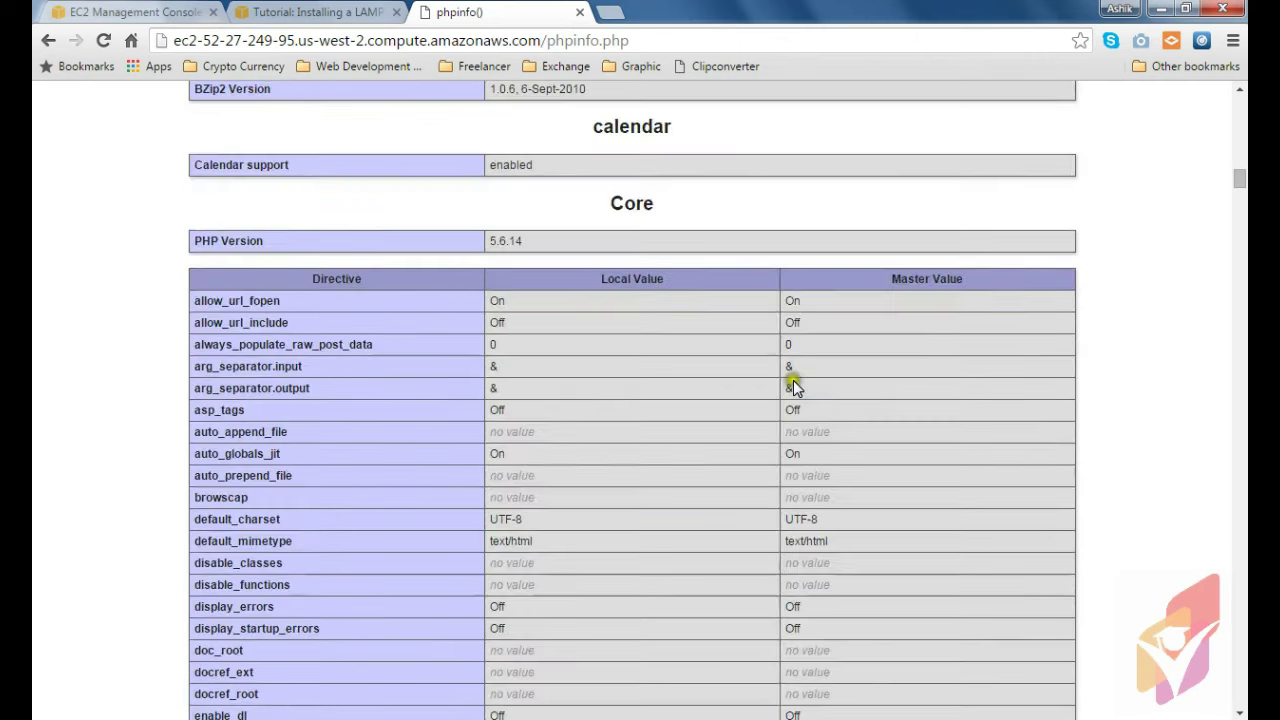
{"action": "scroll", "coordinate": [795, 386], "scroll_direction": "down", "scroll_amount": 20}
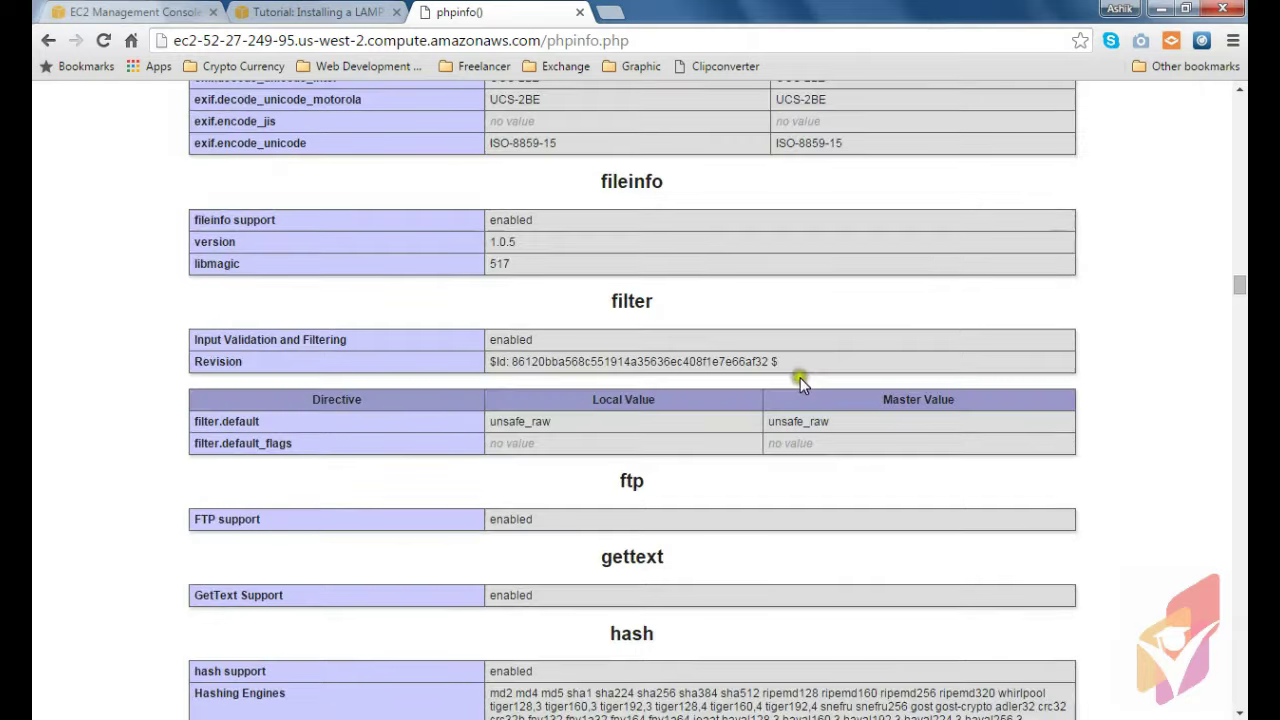
{"action": "scroll", "coordinate": [800, 380], "scroll_direction": "down", "scroll_amount": 20}
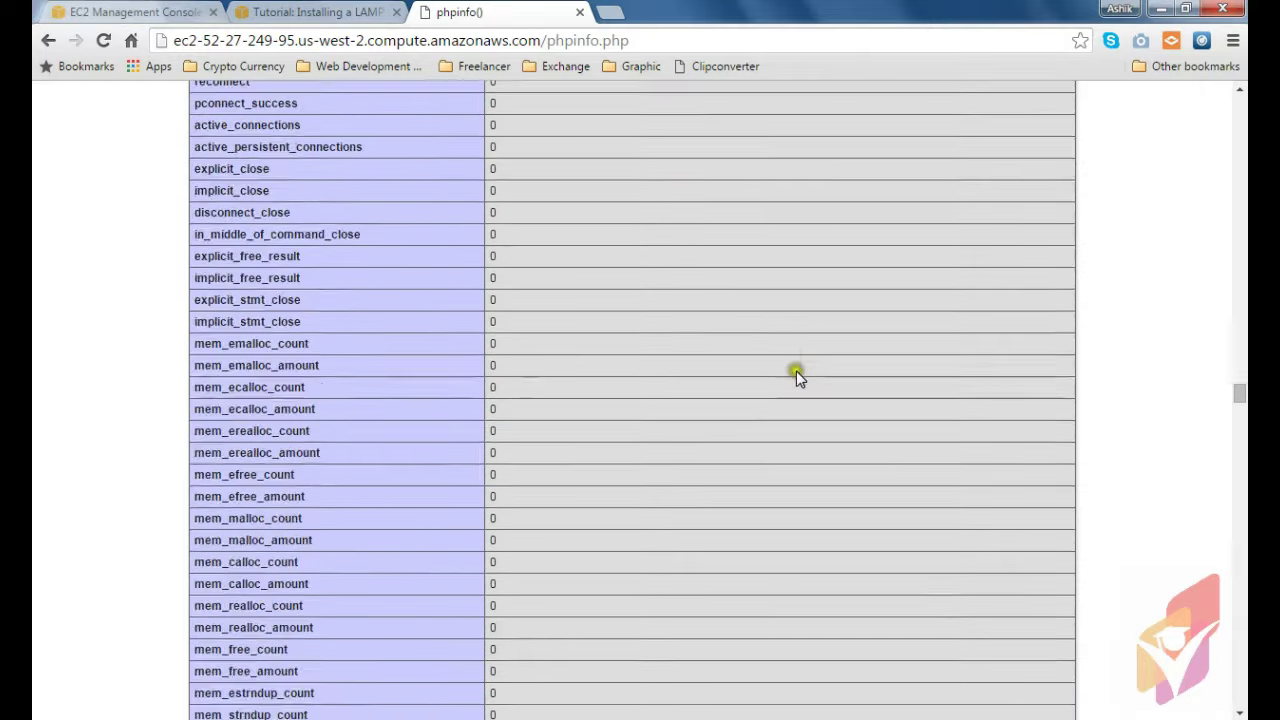
{"action": "scroll", "coordinate": [795, 376], "scroll_direction": "down", "scroll_amount": 20}
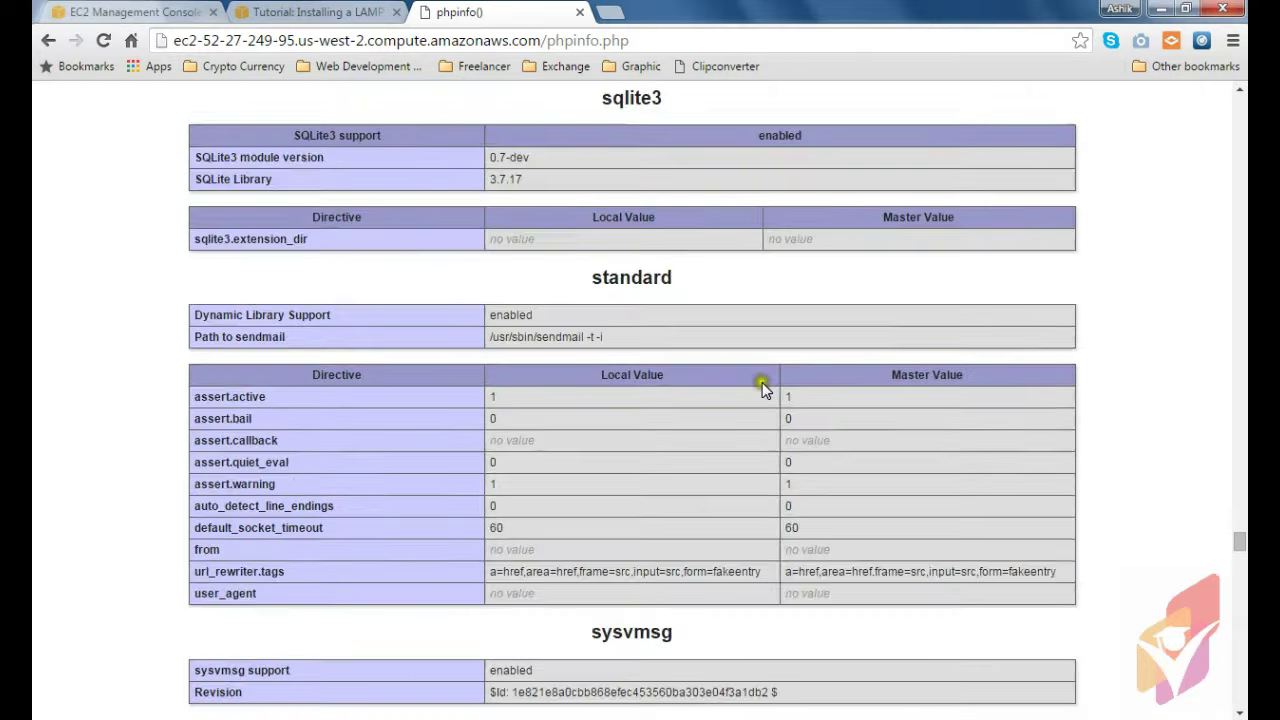
{"action": "scroll", "coordinate": [755, 394], "scroll_direction": "down", "scroll_amount": 20}
{"action": "key", "text": "ctrl+f"}
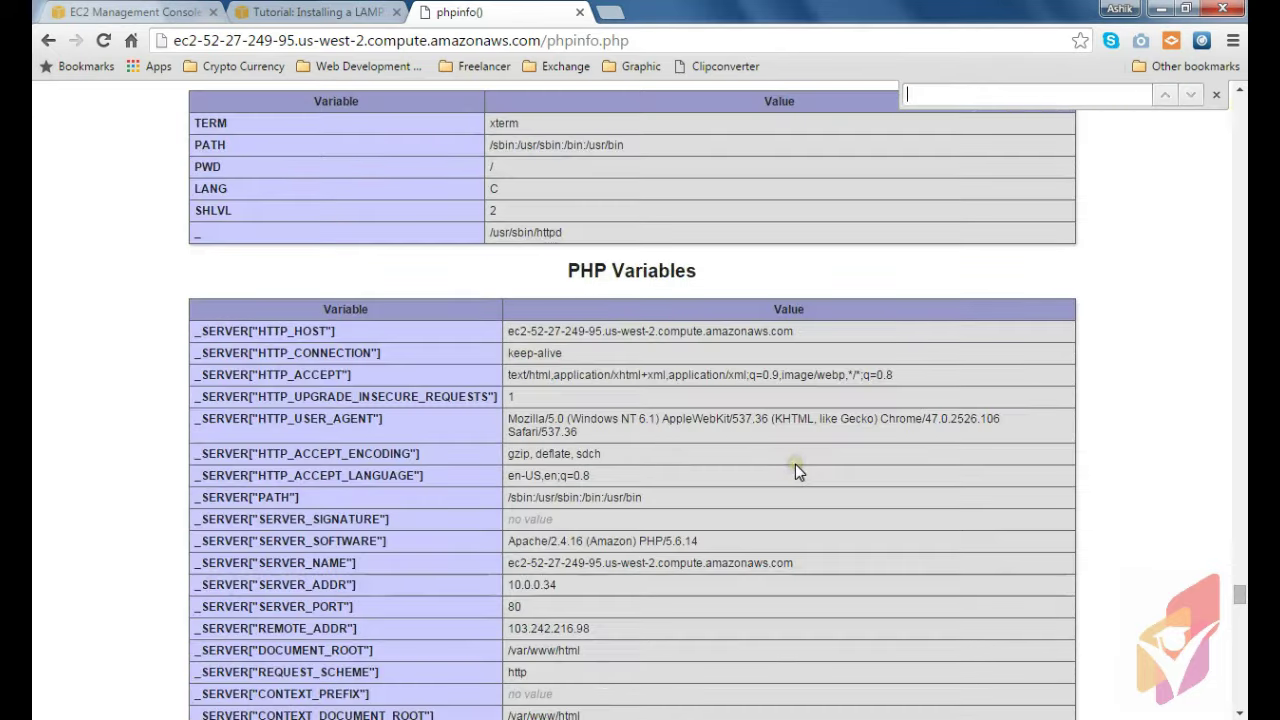
{"action": "type", "text": "curl"}
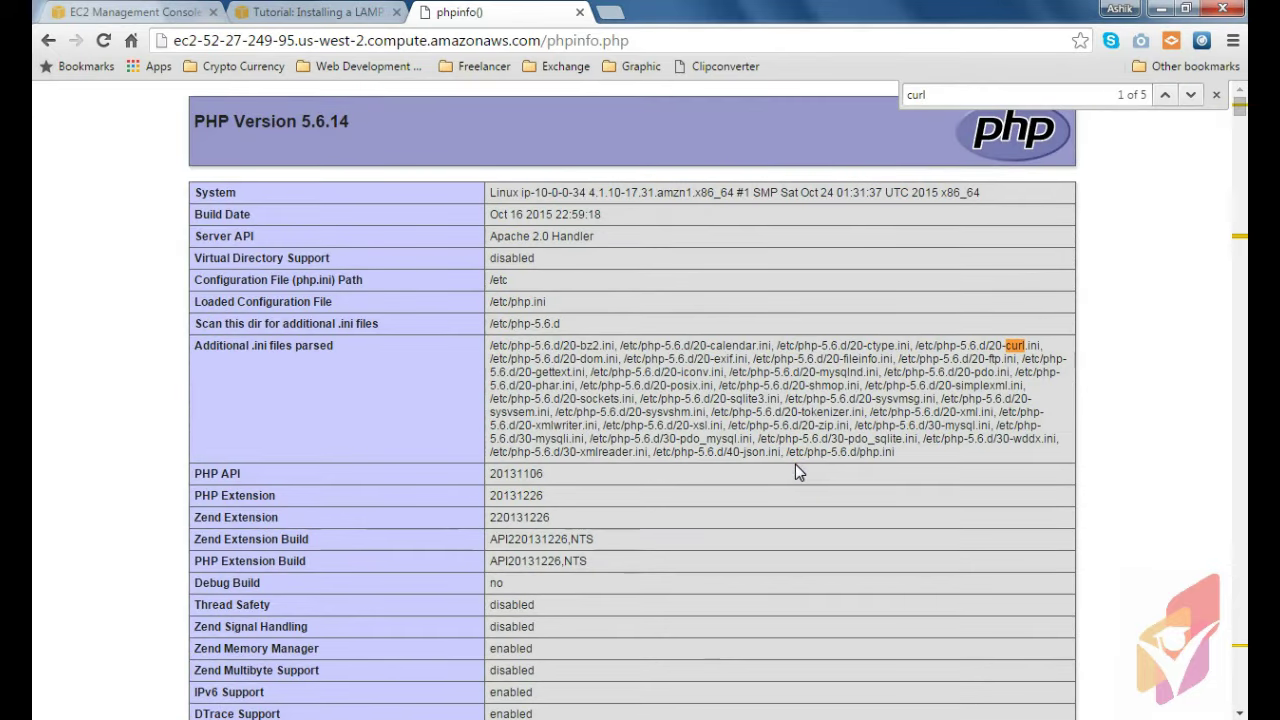
{"action": "key", "text": "Return"}
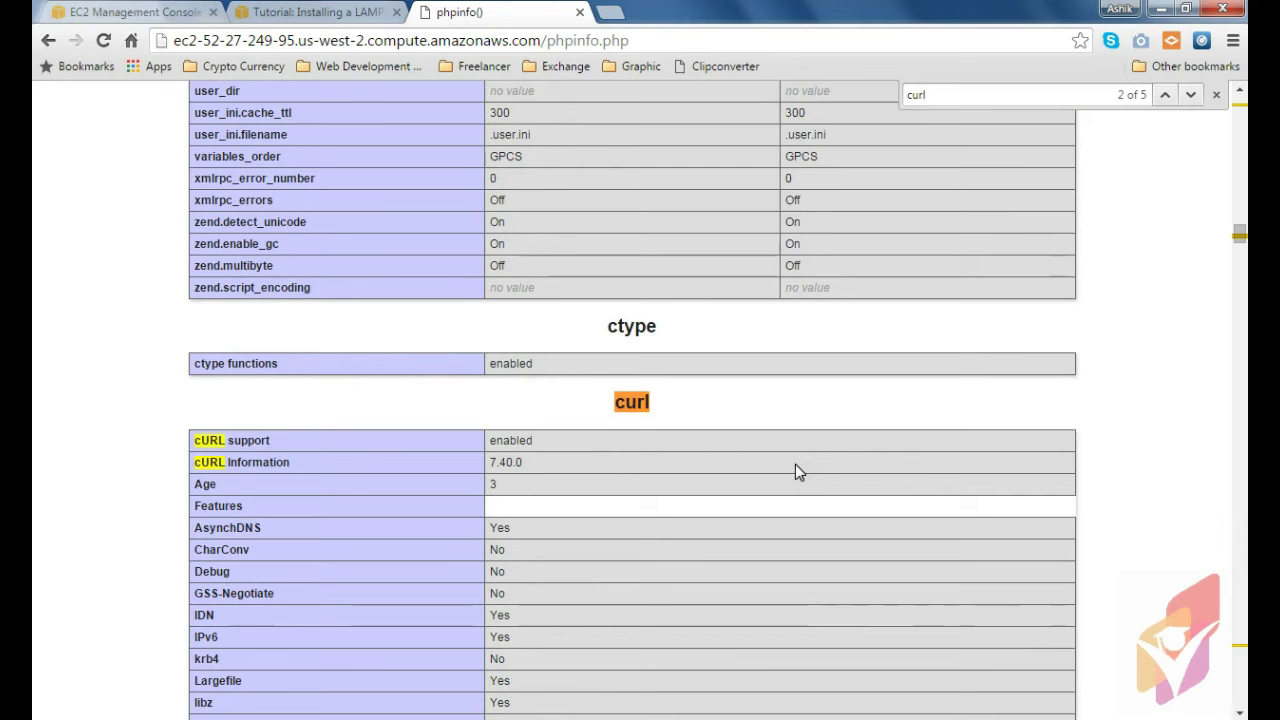
{"action": "key", "text": "ctrl+a"}
{"action": "type", "text": "ionc"}
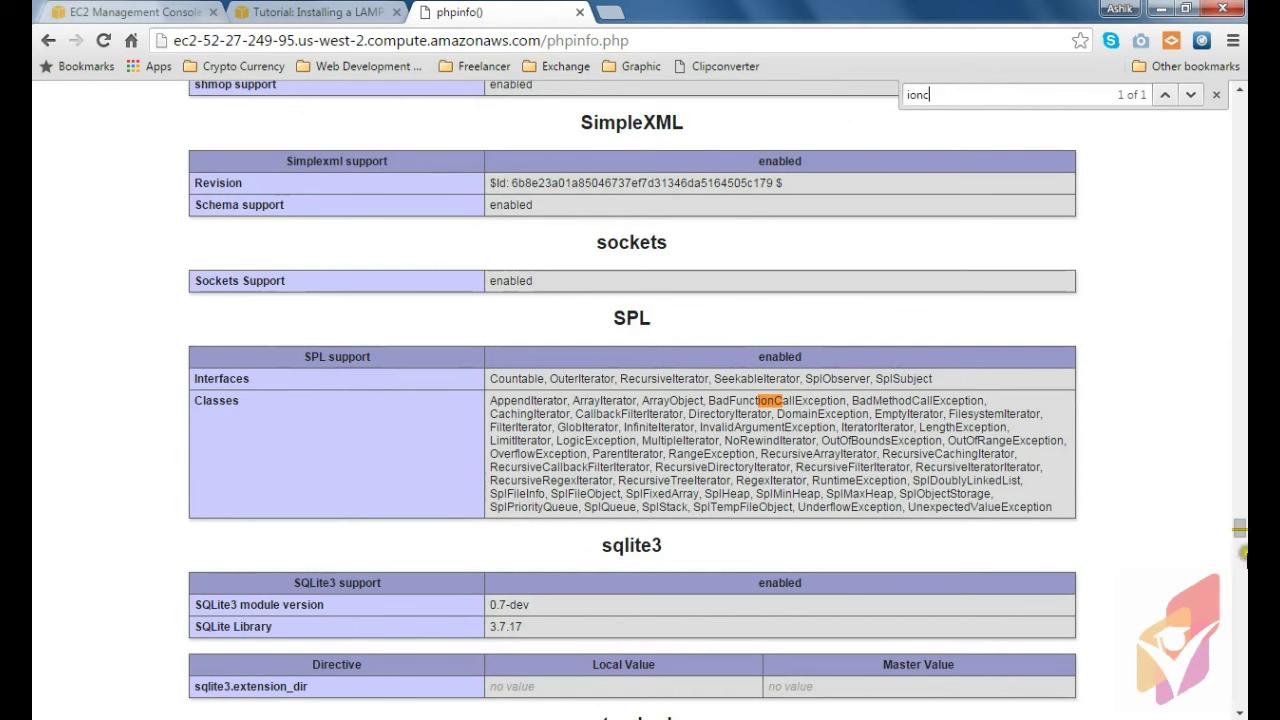
{"action": "left_click", "coordinate": [1216, 95]}
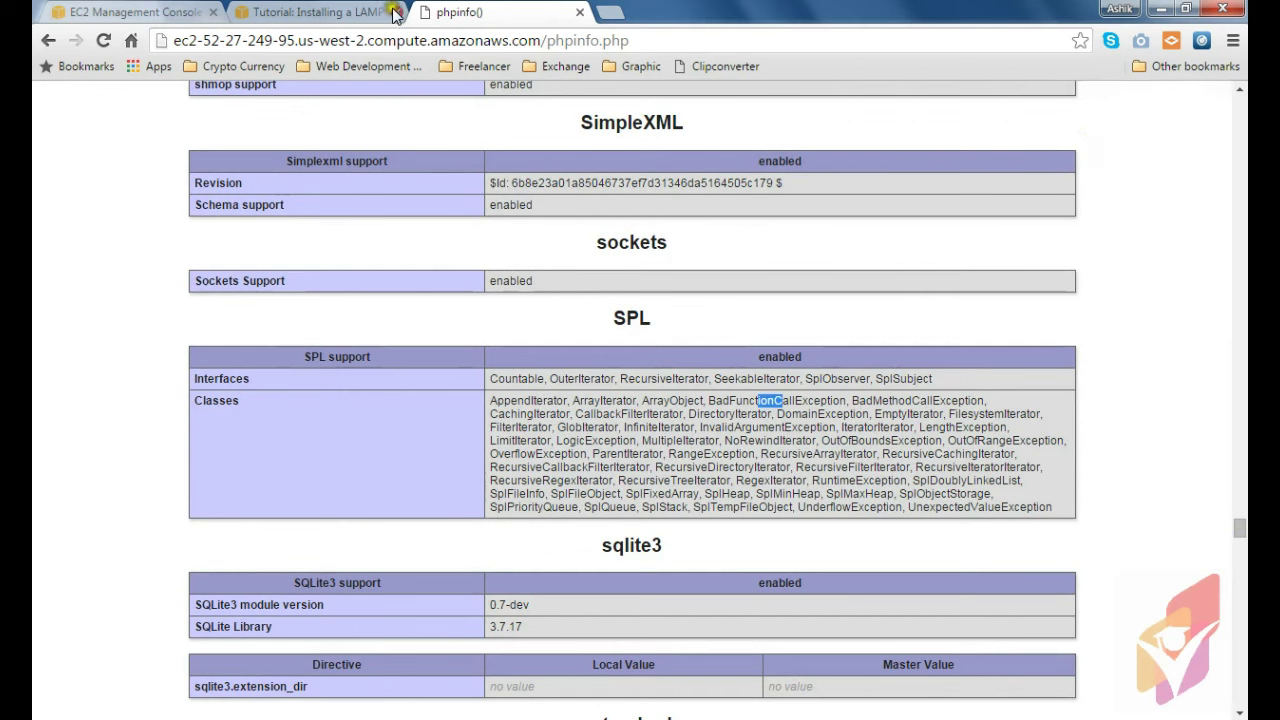
Close the phpinfo page and run the copied sudo yum list installed command
{"action": "left_click", "coordinate": [385, 12]}
{"action": "left_click", "coordinate": [579, 12]}
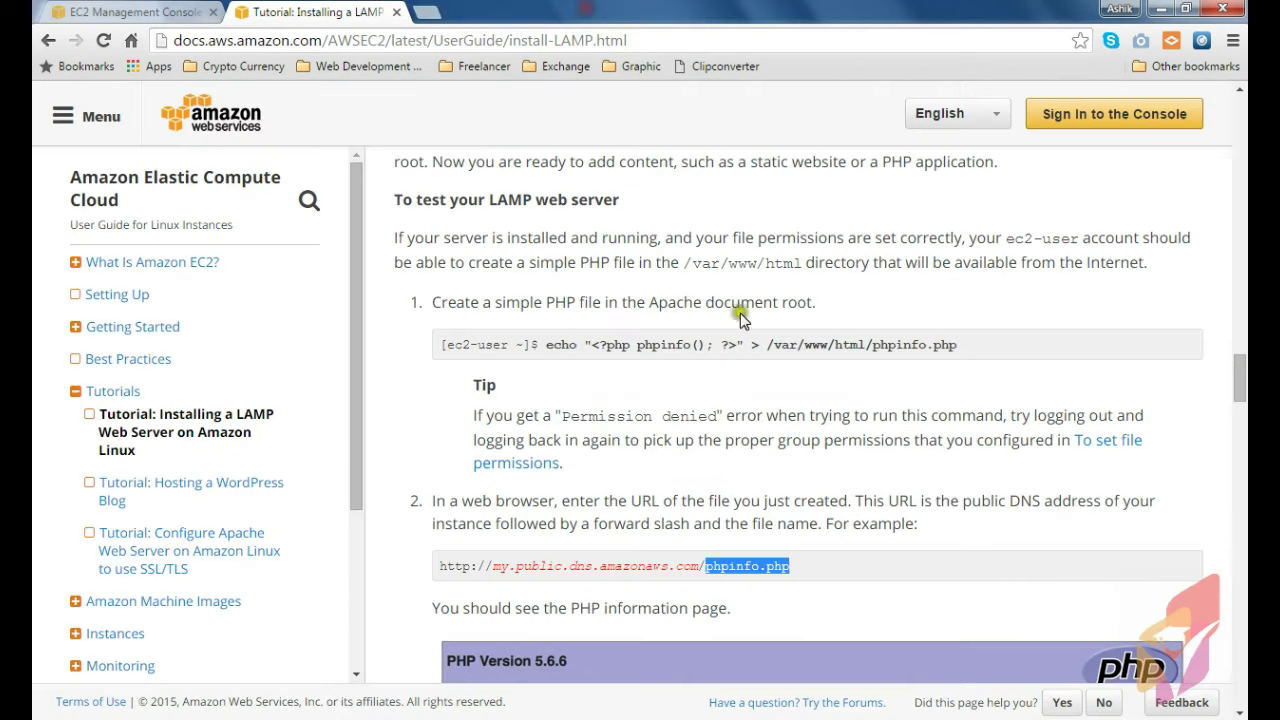
{"action": "scroll", "coordinate": [790, 430], "scroll_direction": "down", "scroll_amount": 3}
{"action": "scroll", "coordinate": [790, 436], "scroll_direction": "down", "scroll_amount": 7}
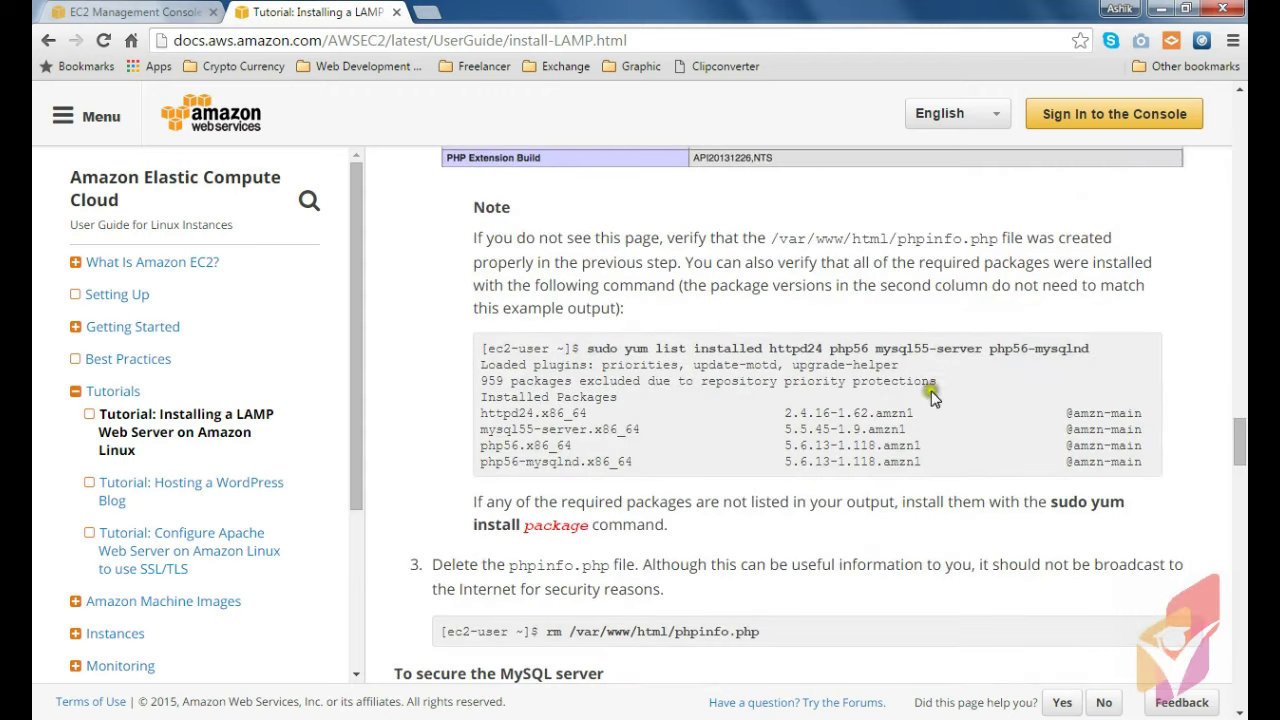
{"action": "left_click", "coordinate": [1117, 356]}
{"action": "left_click_drag", "start_coordinate": [1117, 356], "coordinate": [592, 349]}
{"action": "key", "text": "super+c"}
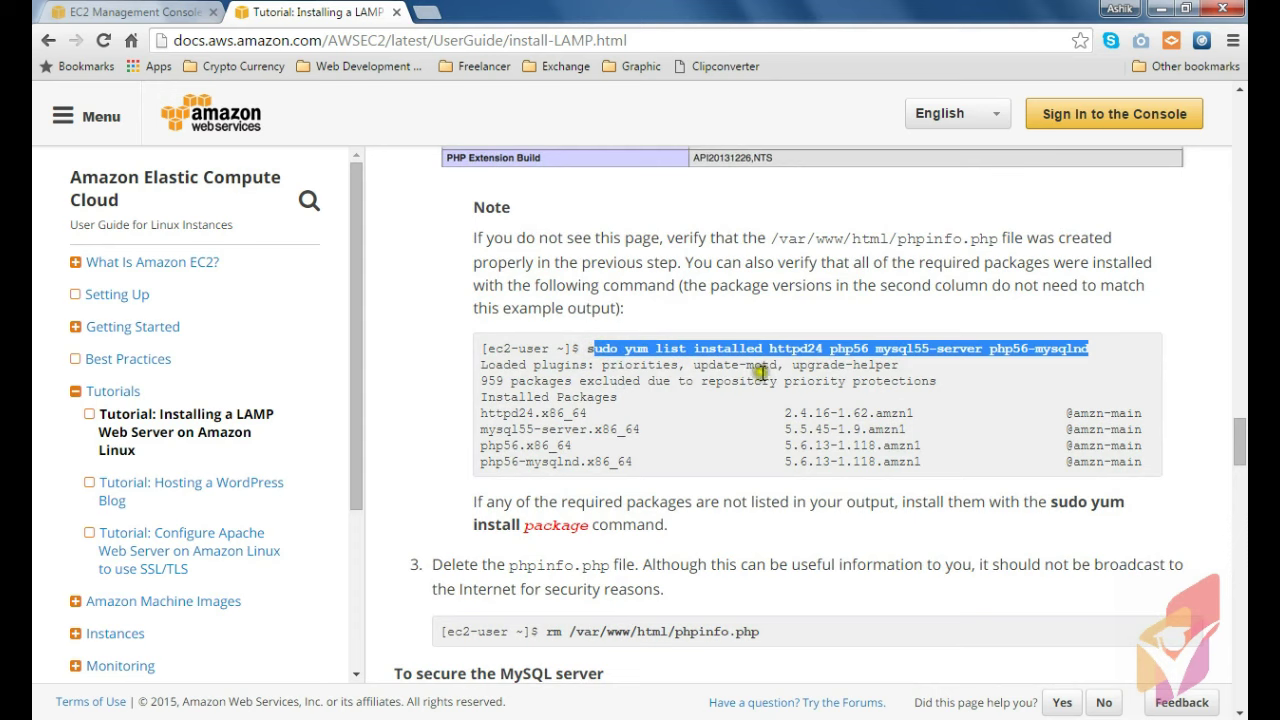
{"action": "key", "text": "alt+Tab"}
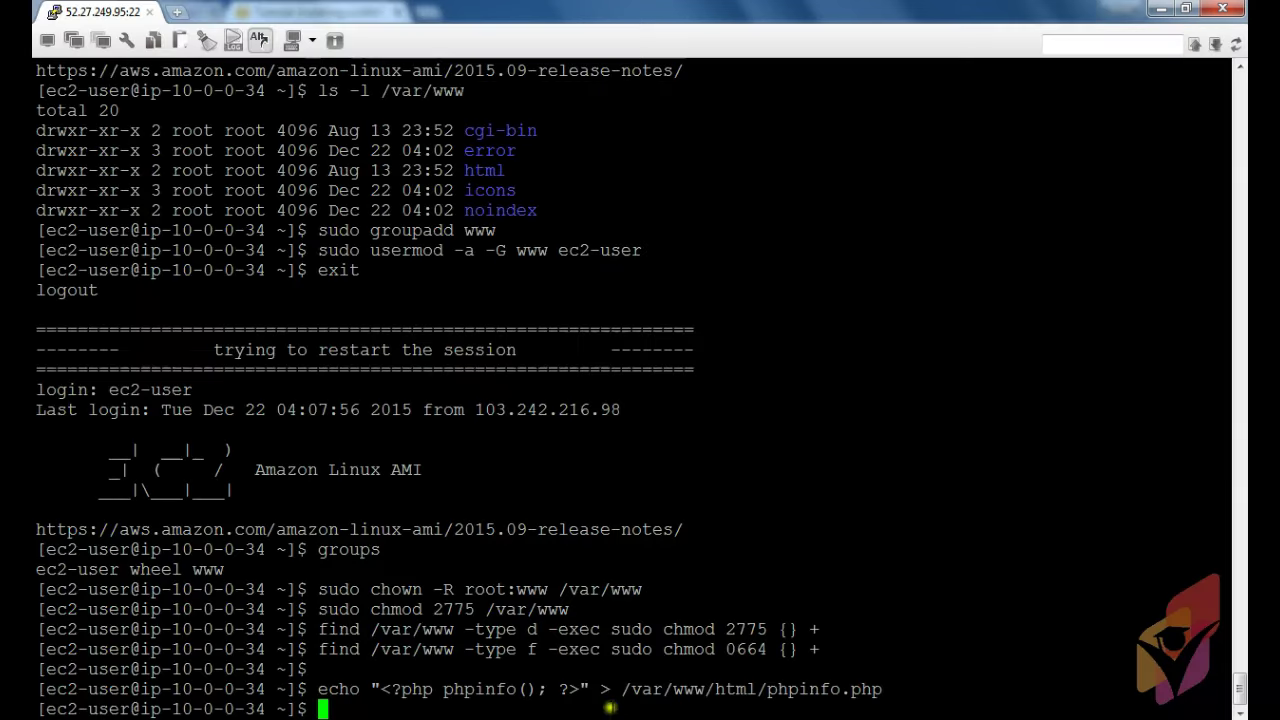
{"action": "right_click", "coordinate": [610, 707]}
{"action": "key", "text": "Return"}
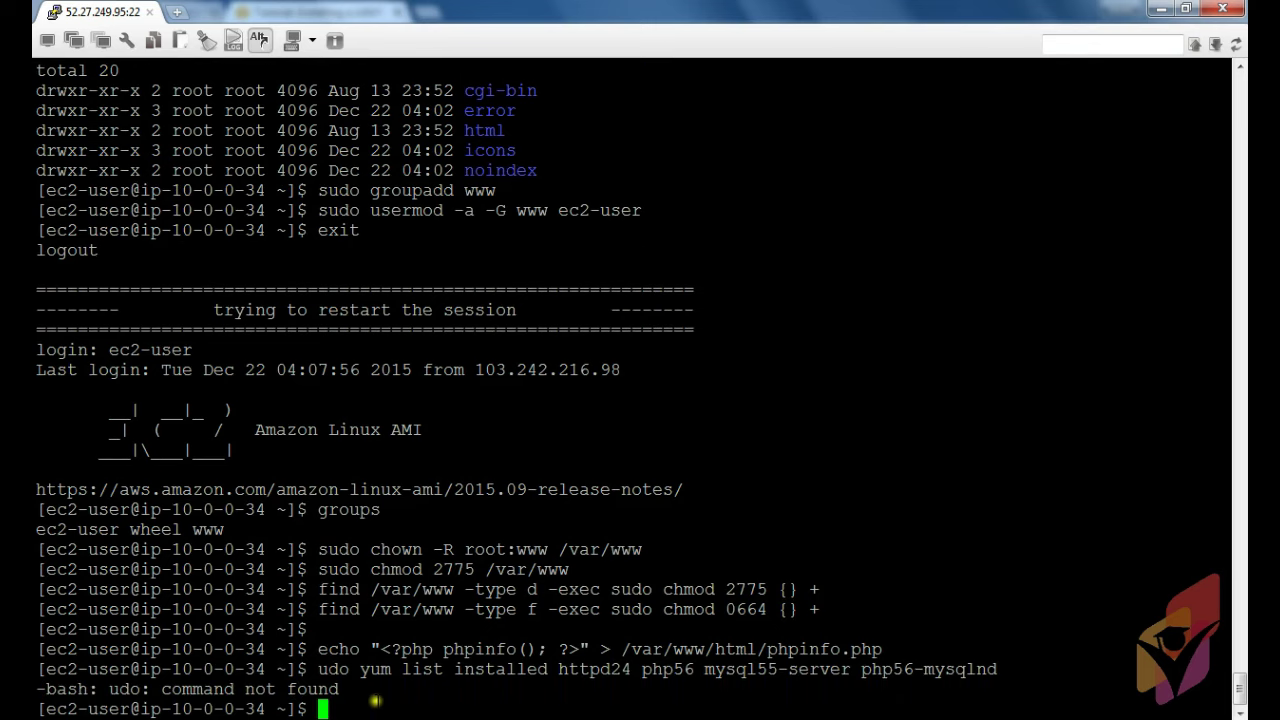
Rerun the full yum list installed check confirming httpd24, php56, mysql55-server and php56-mysqlnd
{"action": "key", "text": "alt+Tab"}
{"action": "left_click_drag", "start_coordinate": [586, 348], "coordinate": [1088, 346]}
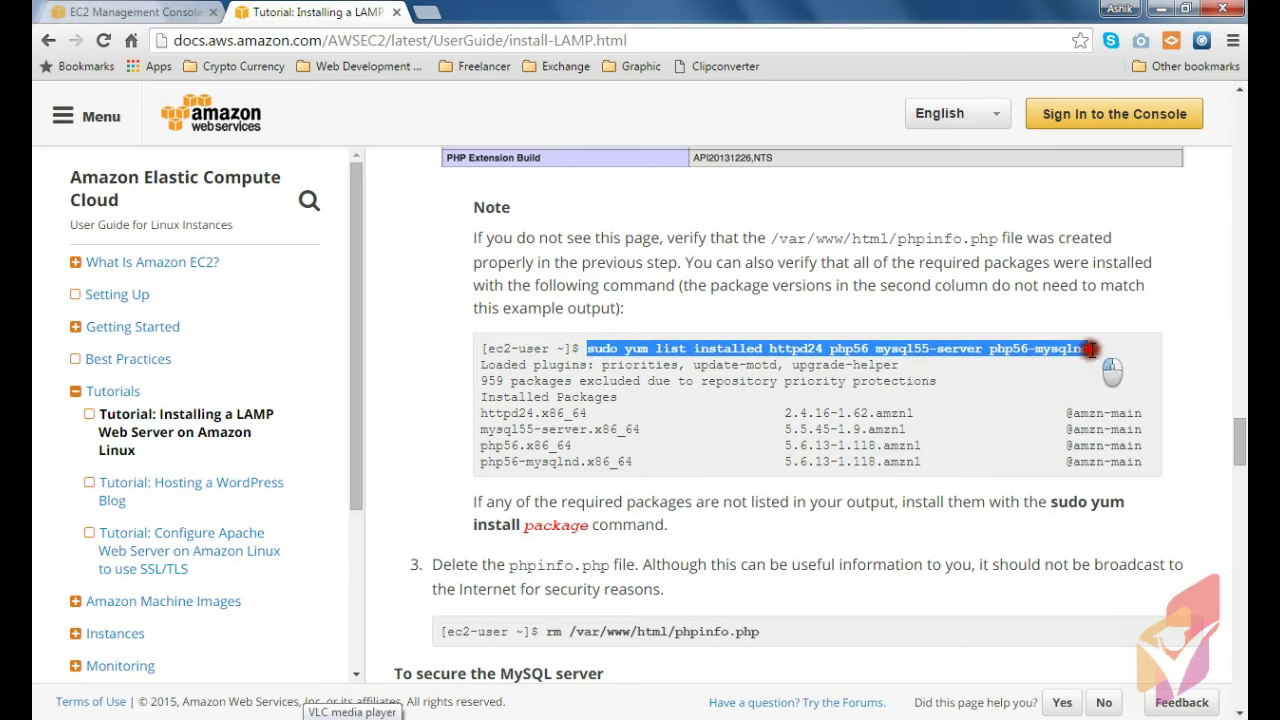
{"action": "key", "text": "ctrl+c"}
{"action": "key", "text": "alt+Tab"}
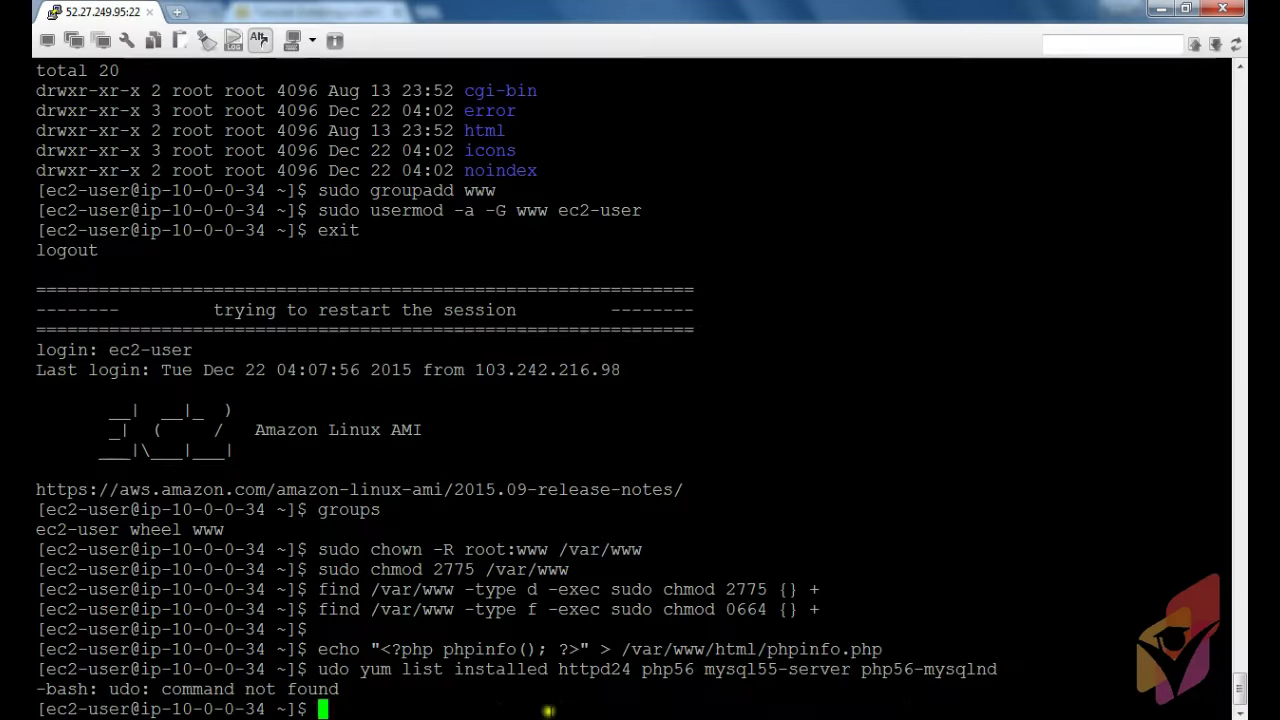
{"action": "right_click", "coordinate": [549, 706]}
{"action": "key", "text": "Return"}
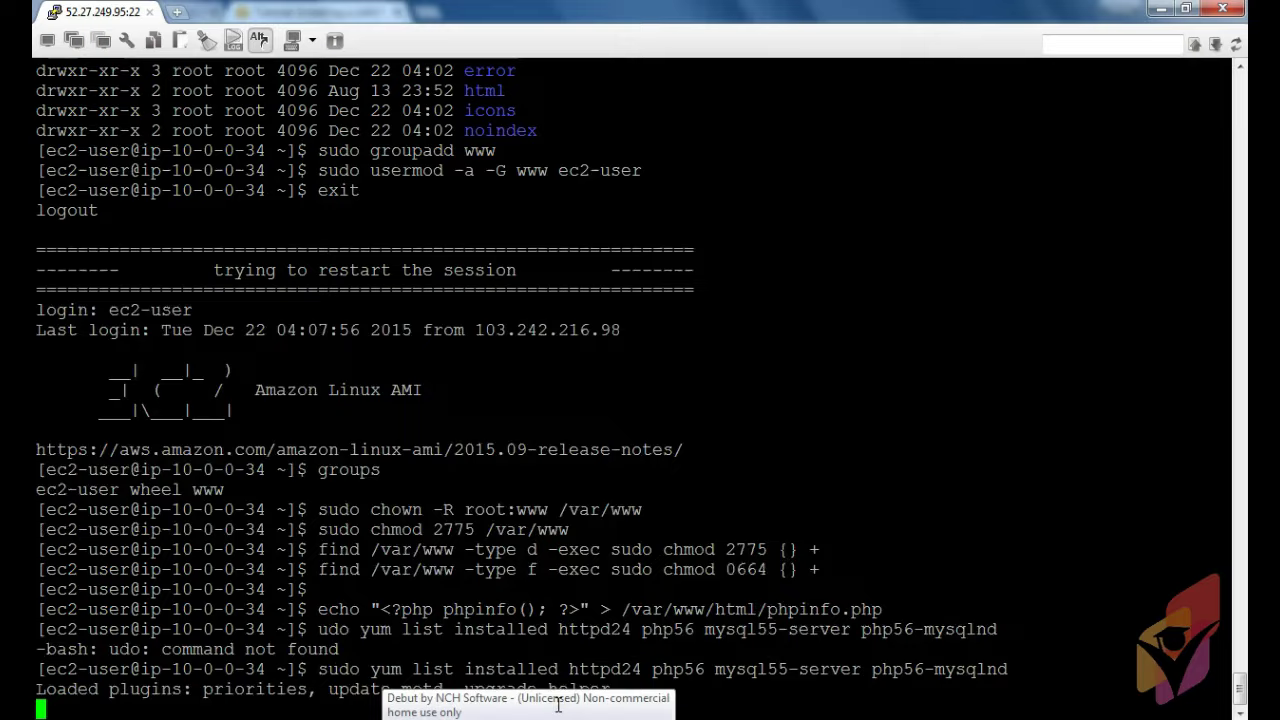
Delete the test file with rm /var/www/html/phpinfo.php
{"action": "key", "text": "alt+Tab"}
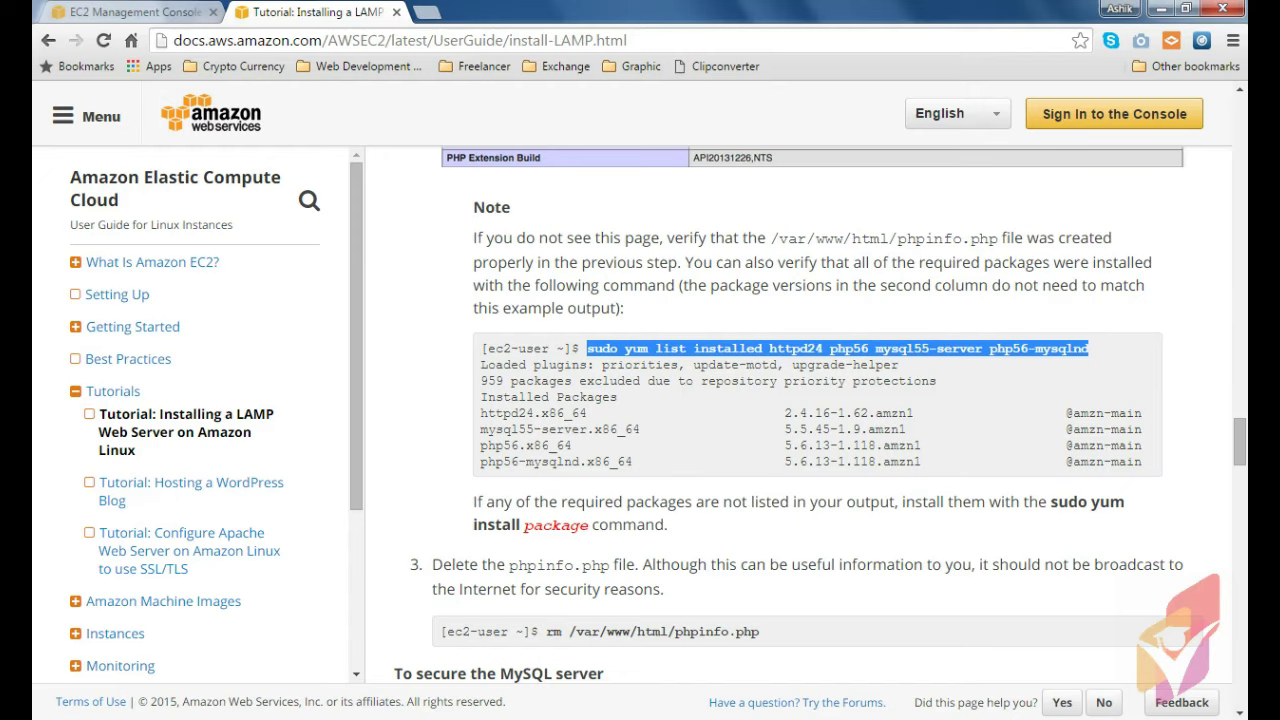
{"action": "scroll", "coordinate": [596, 484], "scroll_direction": "down", "scroll_amount": 1}
{"action": "left_click", "coordinate": [546, 436]}
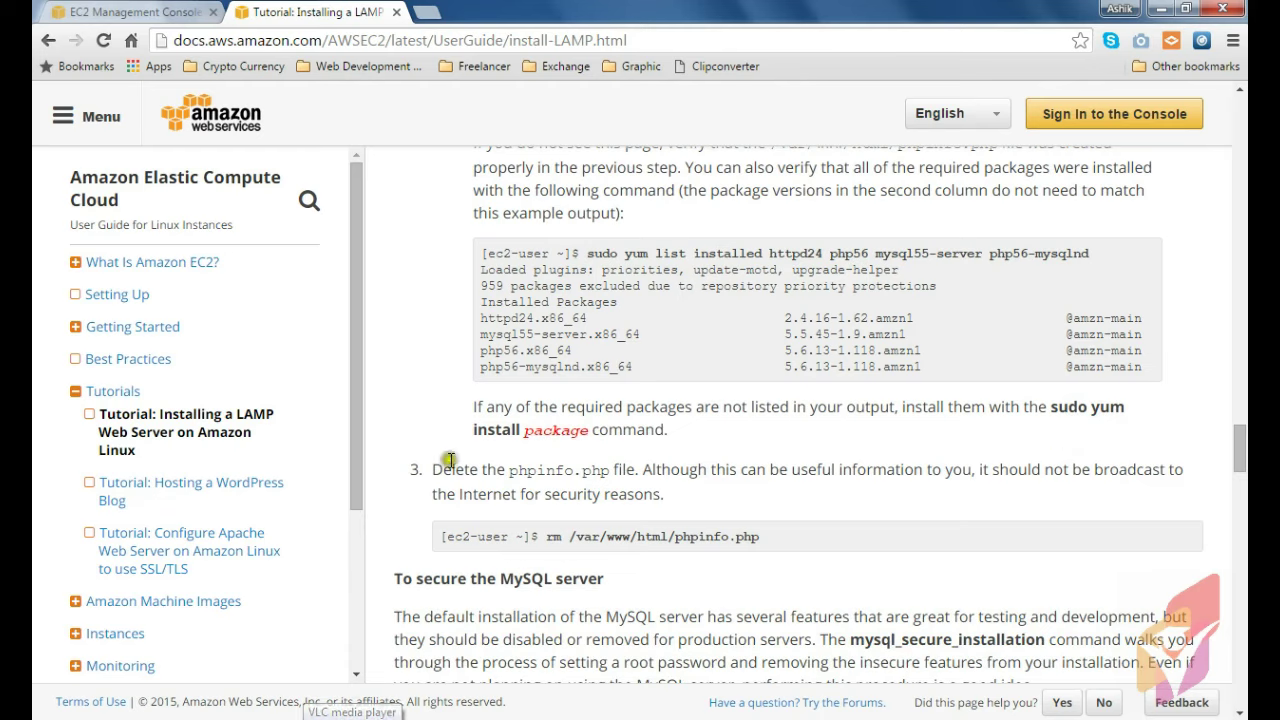
{"action": "left_click_drag", "start_coordinate": [612, 470], "coordinate": [716, 470]}
{"action": "left_click", "coordinate": [820, 470]}
{"action": "left_click_drag", "start_coordinate": [762, 537], "coordinate": [545, 537]}
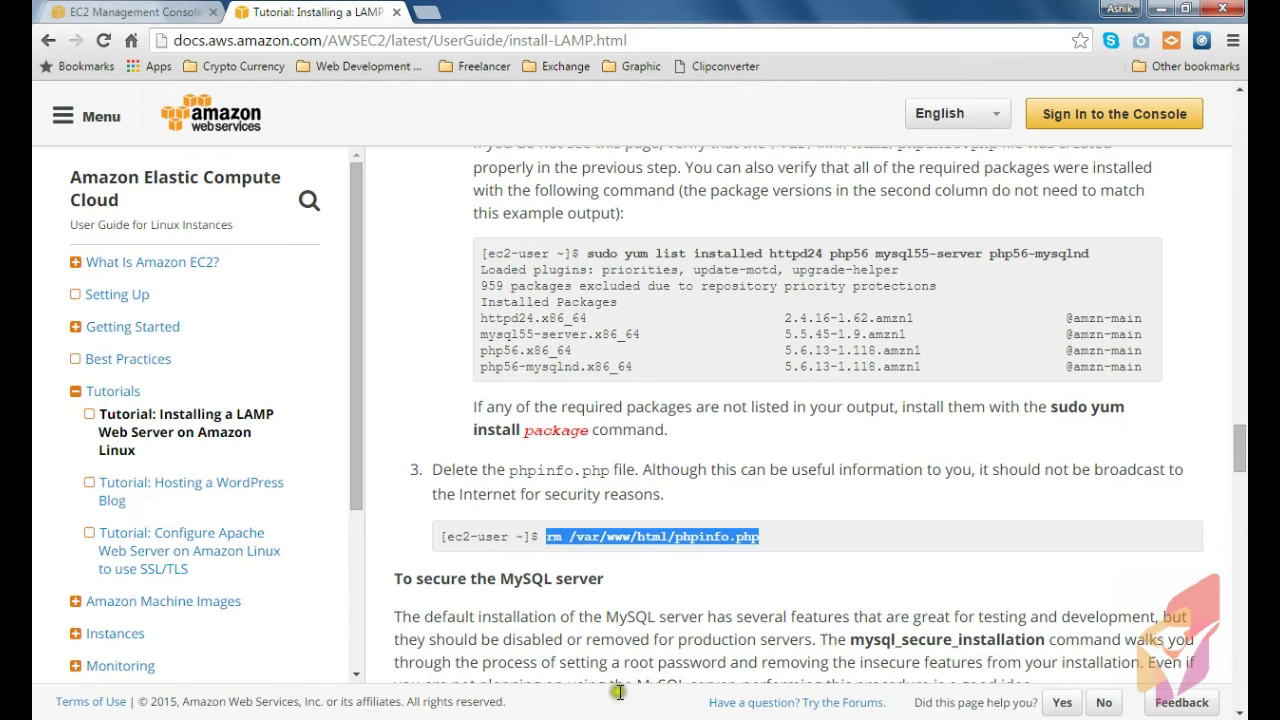
{"action": "key", "text": "alt+Tab"}
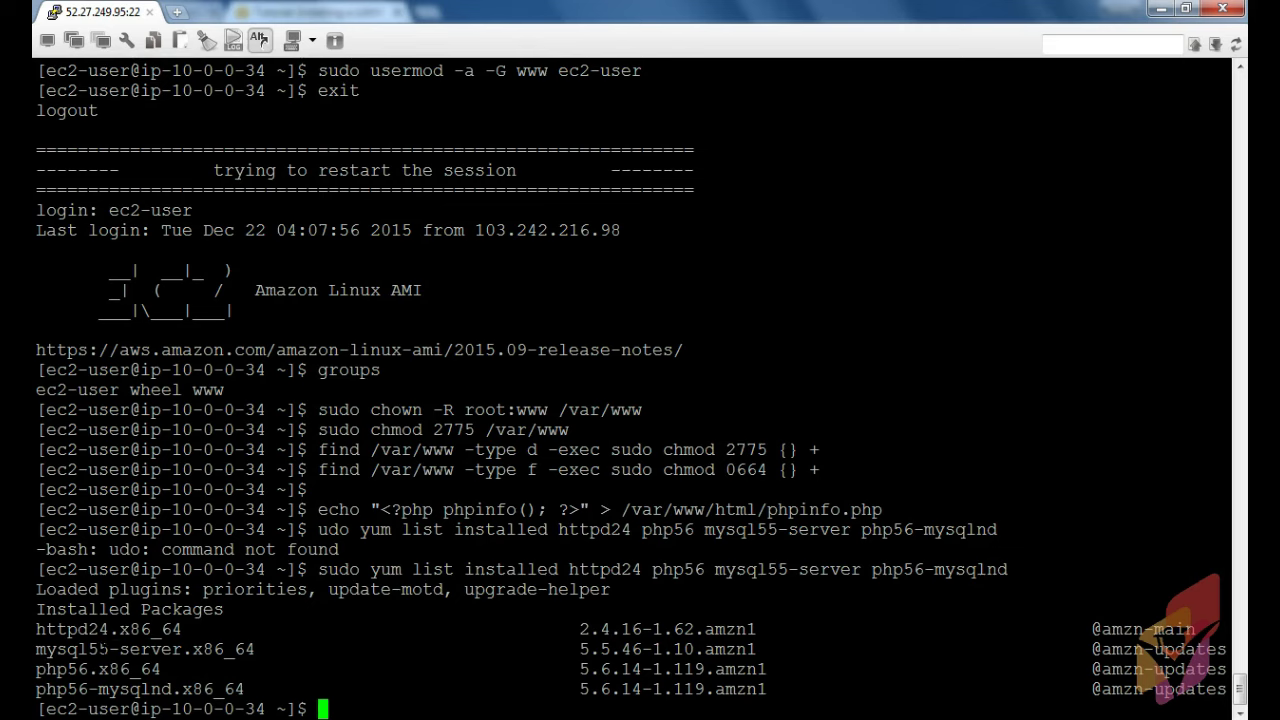
{"action": "right_click", "coordinate": [329, 691]}
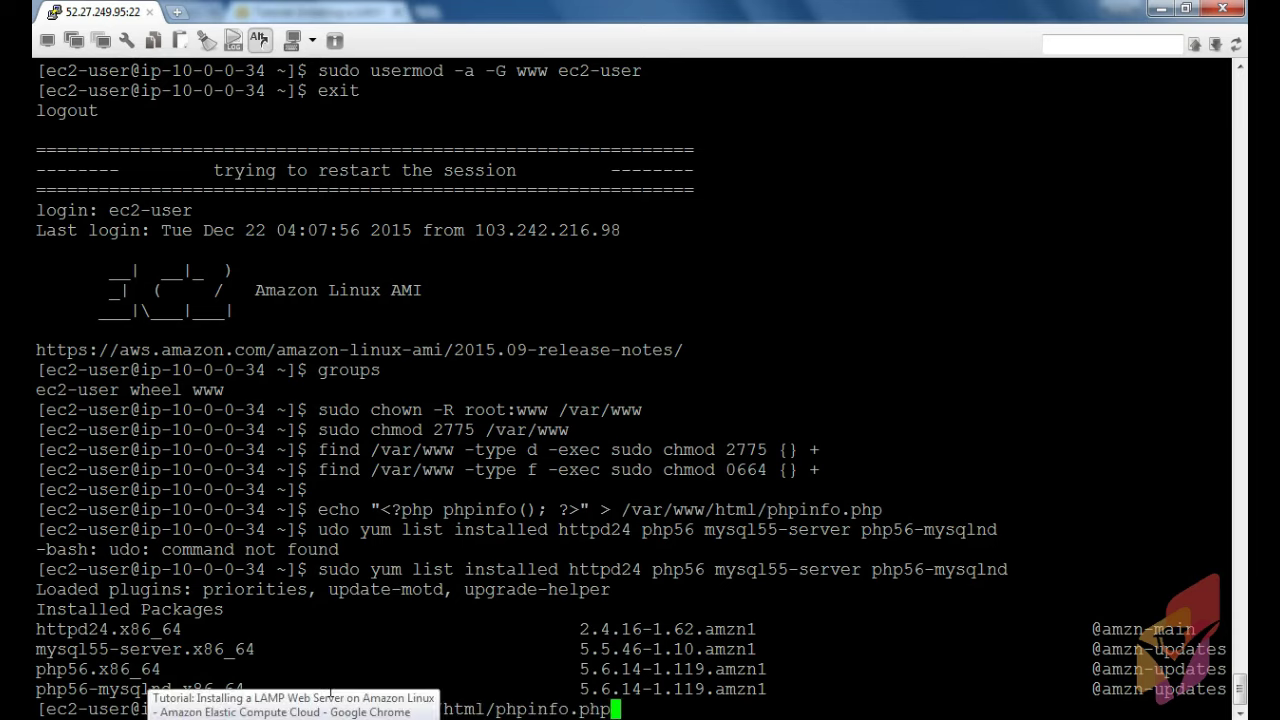
{"action": "key", "text": "Return"}
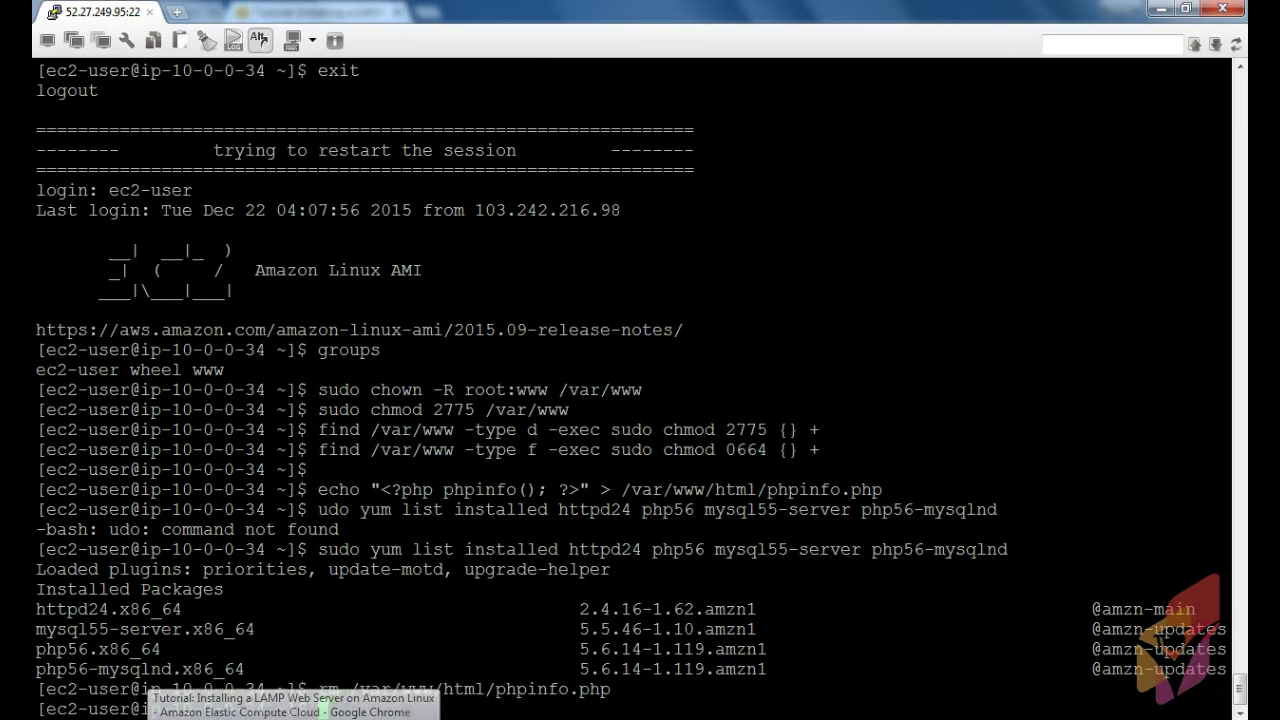
{"action": "left_click", "coordinate": [380, 703]}
Start the MySQL server by running 'sudo service mysqld start' in PuTTY
{"action": "scroll", "coordinate": [660, 610], "scroll_direction": "down", "scroll_amount": 3}
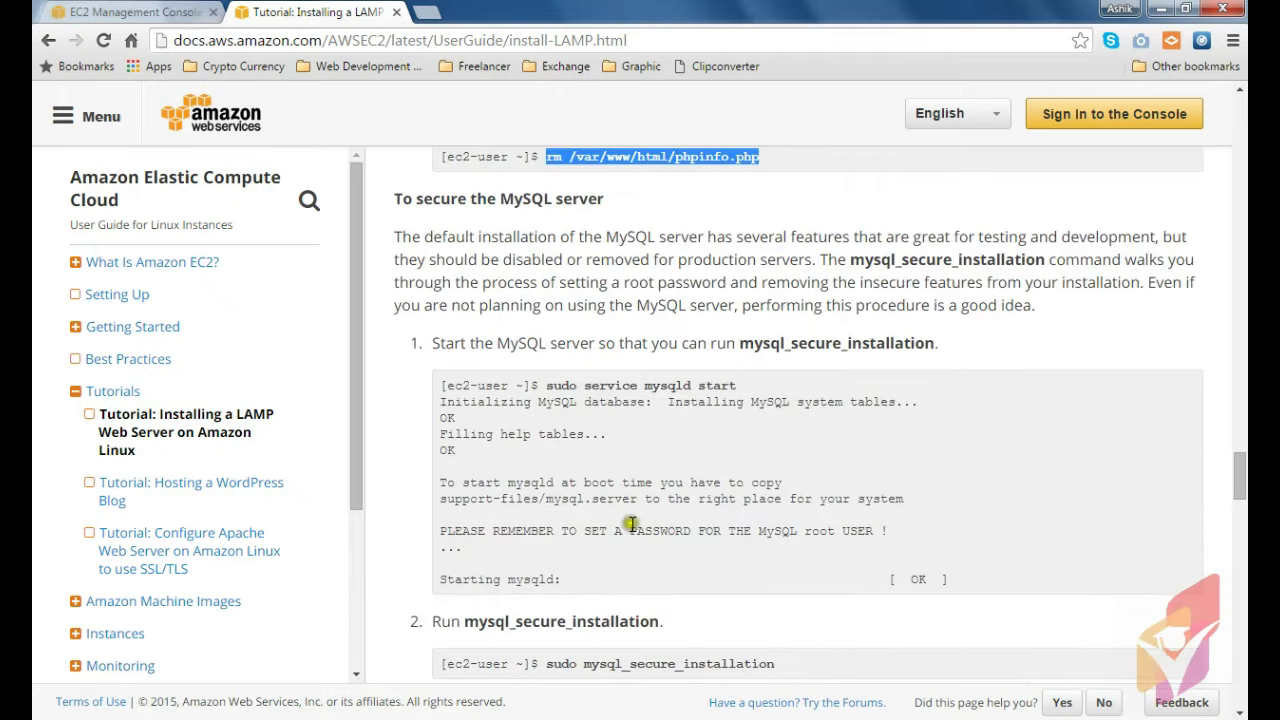
{"action": "scroll", "coordinate": [641, 526], "scroll_direction": "down", "scroll_amount": 5}
{"action": "scroll", "coordinate": [643, 530], "scroll_direction": "down", "scroll_amount": 4}
{"action": "scroll", "coordinate": [660, 505], "scroll_direction": "up", "scroll_amount": 10}
{"action": "scroll", "coordinate": [658, 509], "scroll_direction": "up", "scroll_amount": 1}
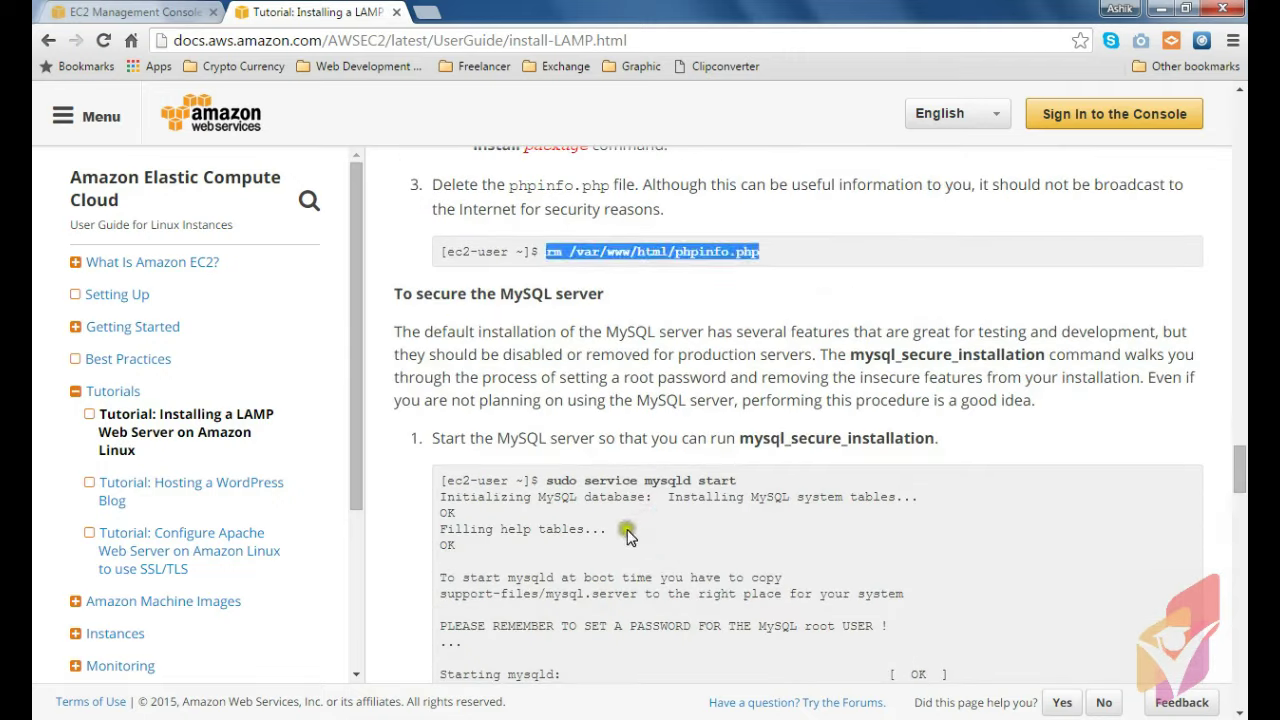
{"action": "left_click", "coordinate": [638, 522]}
{"action": "left_click_drag", "start_coordinate": [765, 480], "coordinate": [548, 480]}
{"action": "key", "text": "ctrl+c"}
{"action": "key", "text": "alt+Tab"}
{"action": "right_click", "coordinate": [569, 703]}
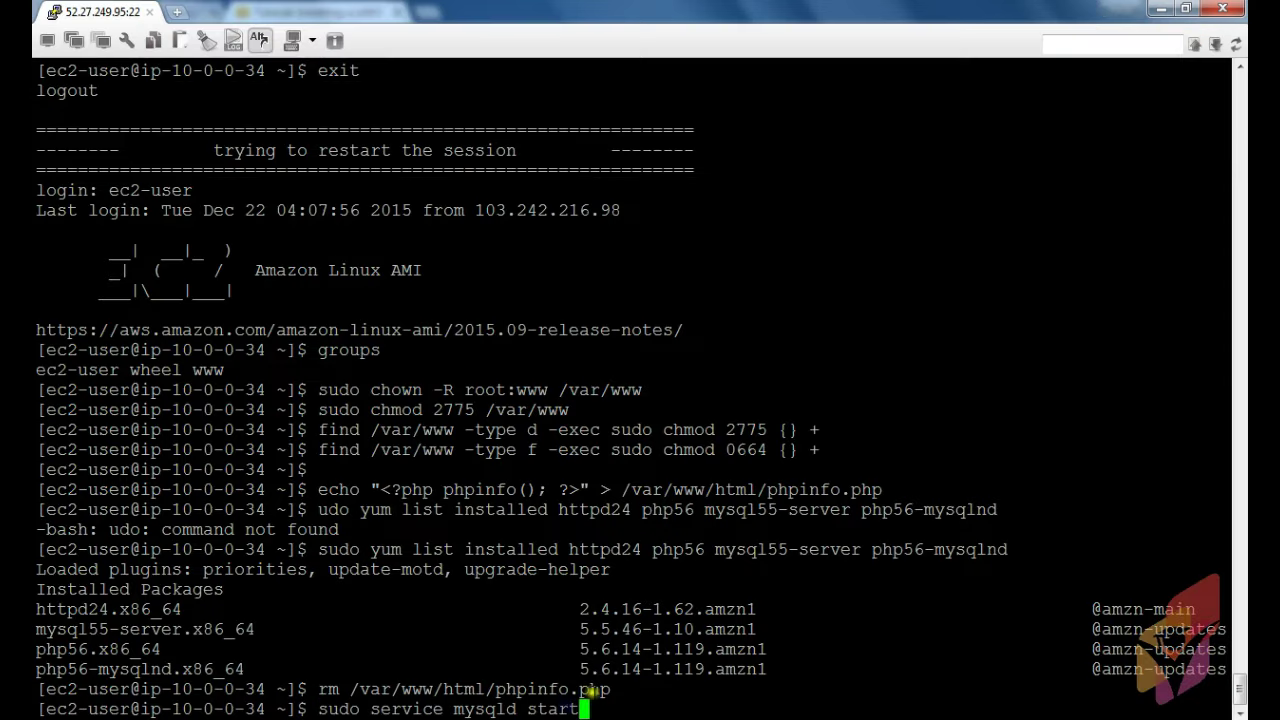
{"action": "key", "text": "Return"}
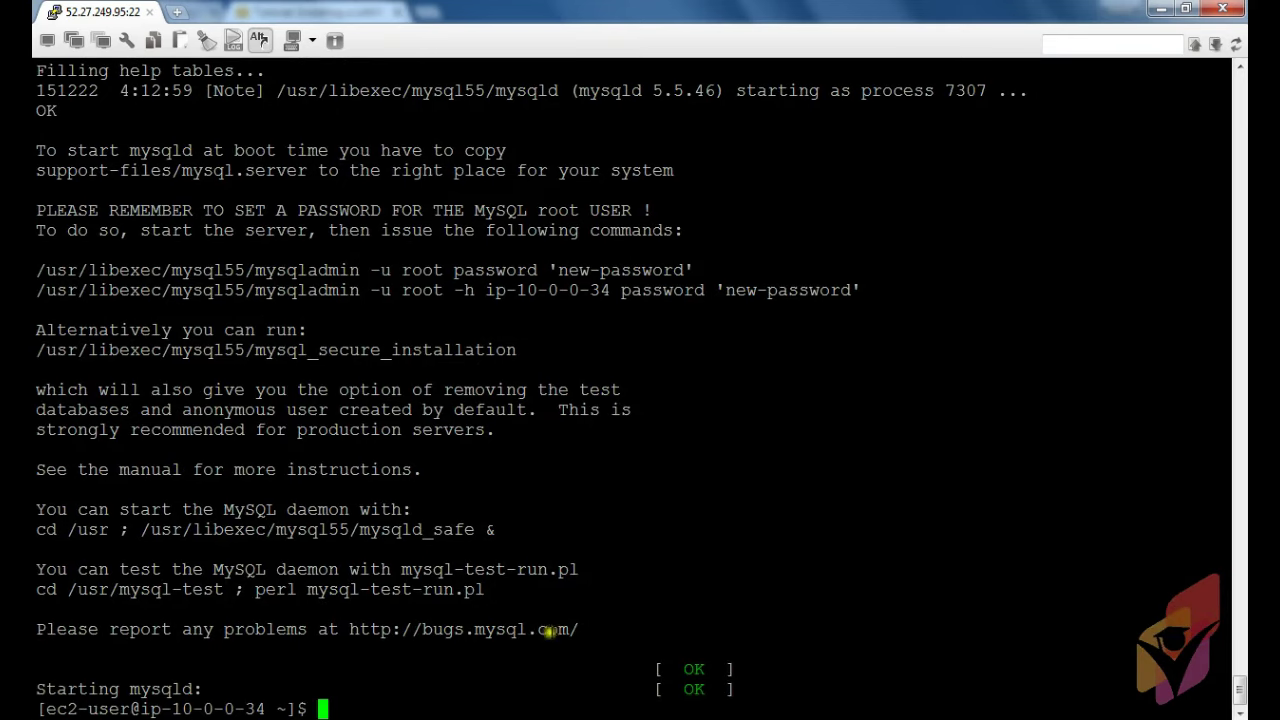
Paste 'sudo mysql_secure_installation' from the tutorial at the PuTTY prompt
{"action": "key", "text": "alt+Tab"}
{"action": "scroll", "coordinate": [545, 605], "scroll_direction": "down", "scroll_amount": 4}
{"action": "left_click_drag", "start_coordinate": [818, 378], "coordinate": [540, 378]}
{"action": "key", "text": "alt+Tab"}
{"action": "right_click", "coordinate": [610, 678]}
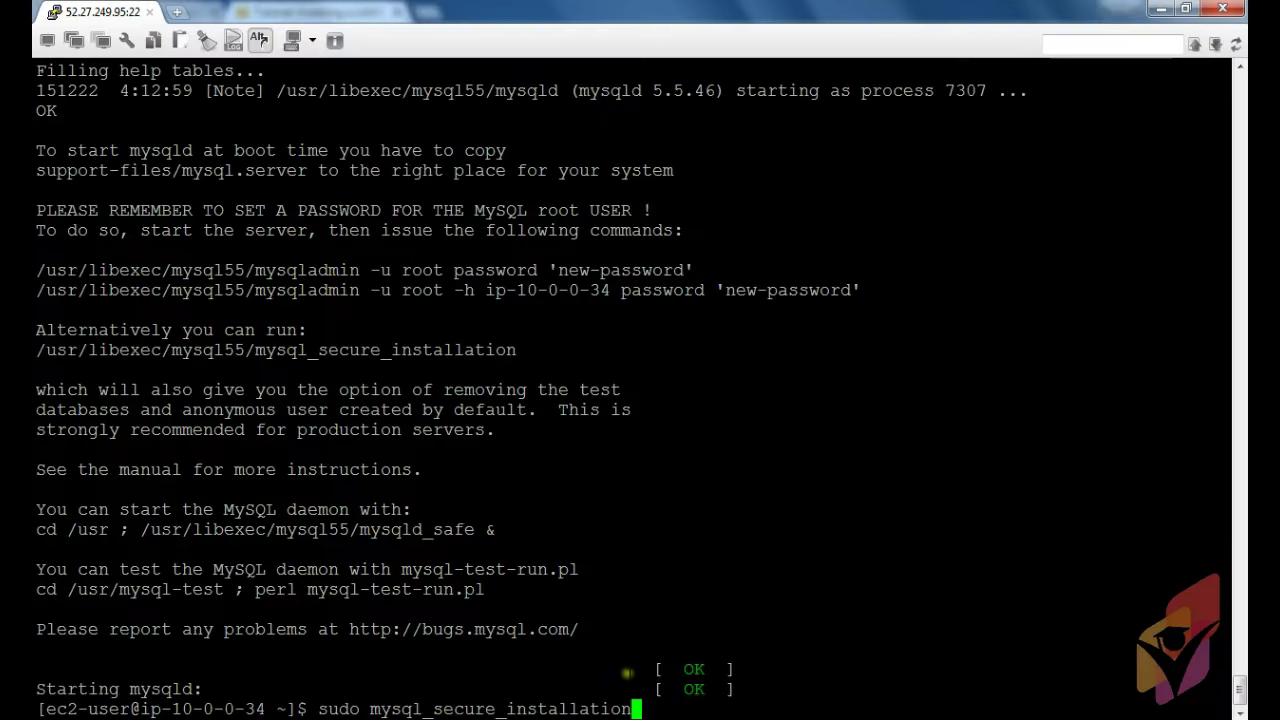
Run mysql_secure_installation, skip the blank current root password and set a new root password
{"action": "key", "text": "Return"}
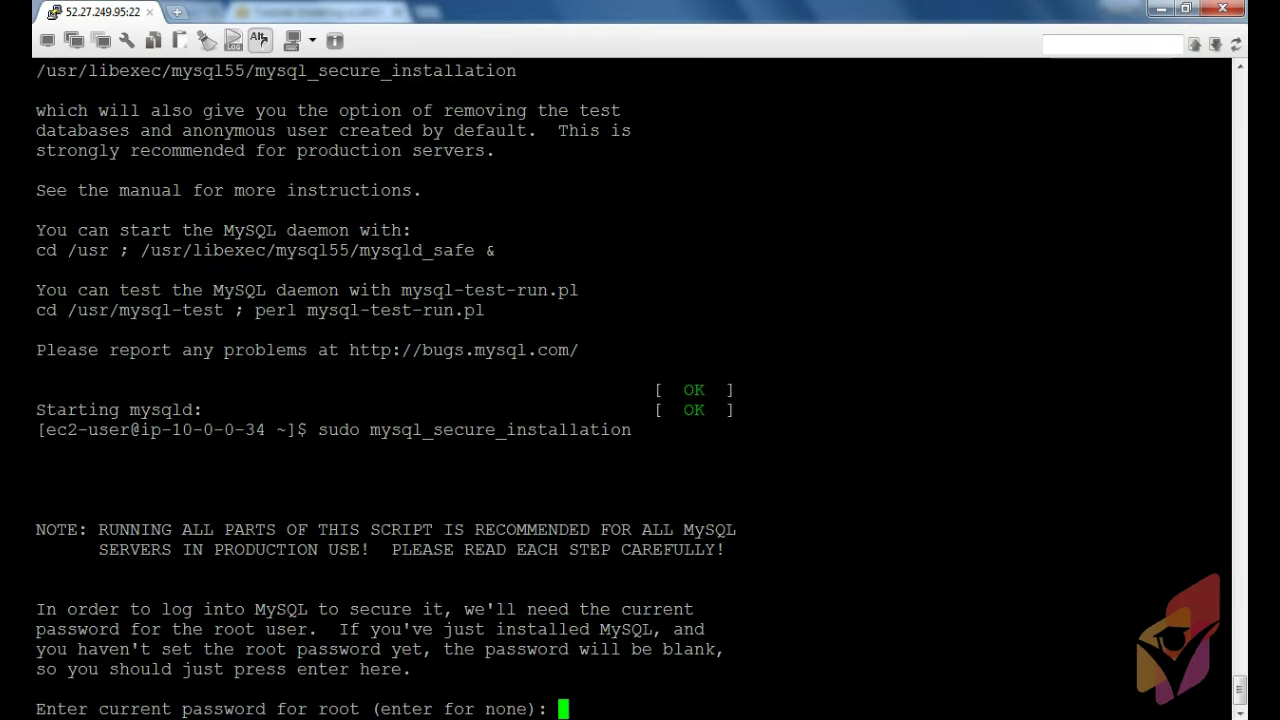
{"action": "key", "text": "alt+Tab"}
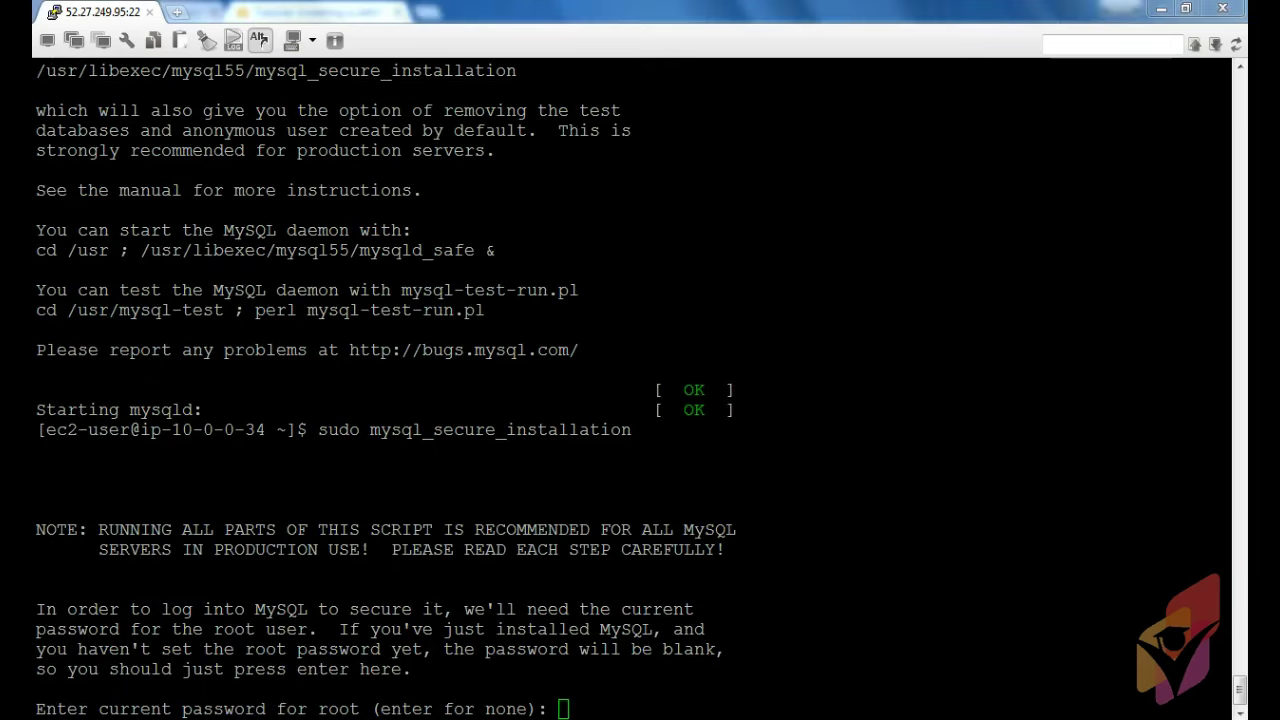
{"action": "left_click_drag", "start_coordinate": [500, 466], "coordinate": [569, 480]}
{"action": "left_click", "coordinate": [634, 491]}
{"action": "key", "text": "alt+Tab"}
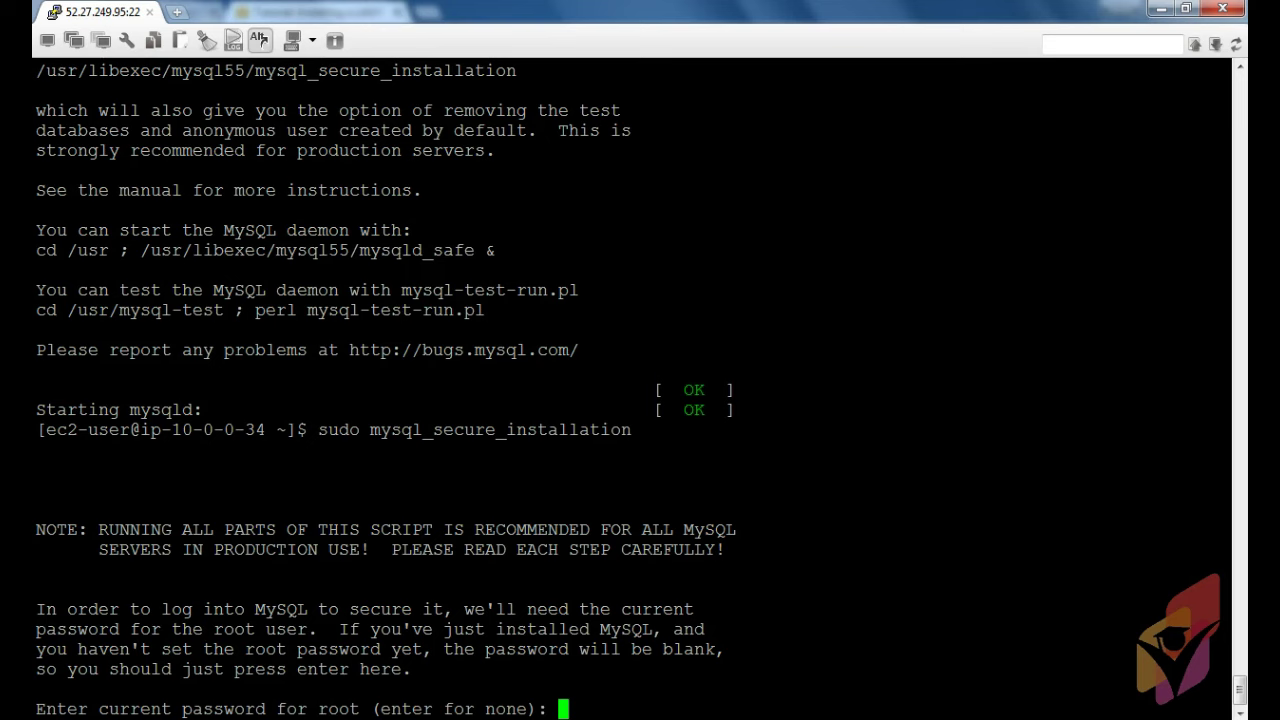
{"action": "key", "text": "Return"}
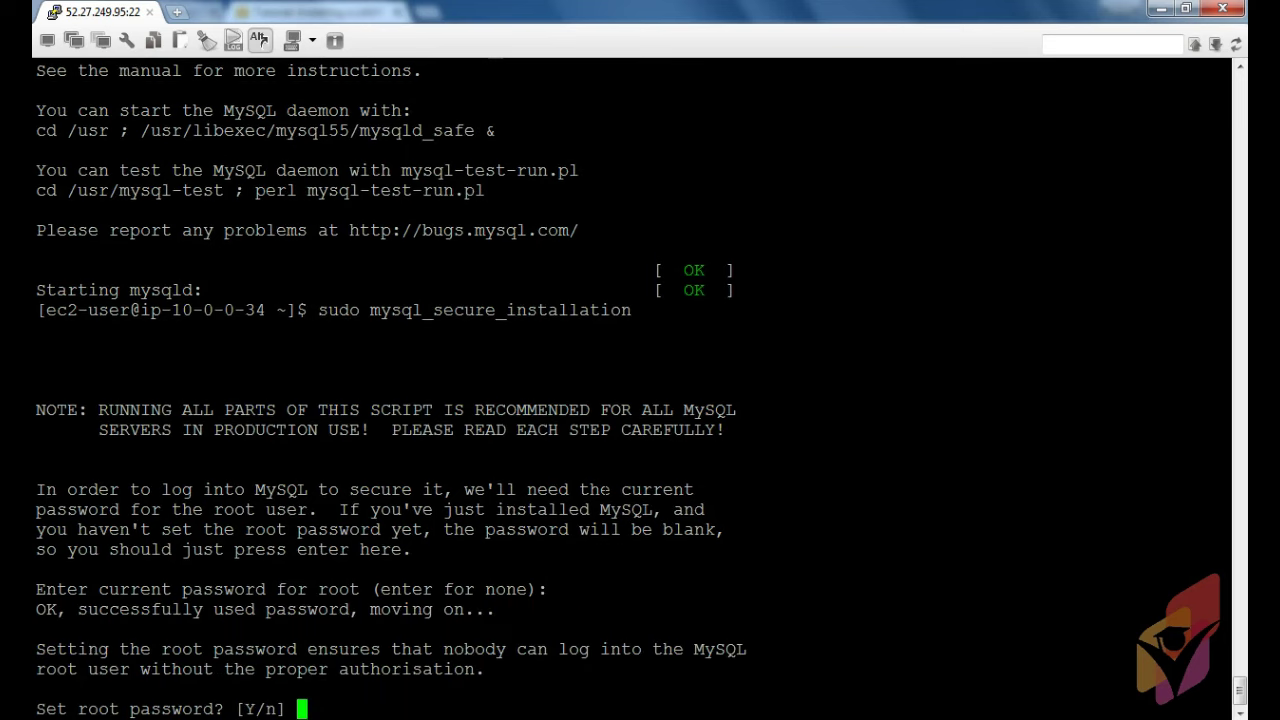
{"action": "key", "text": "alt+Tab"}
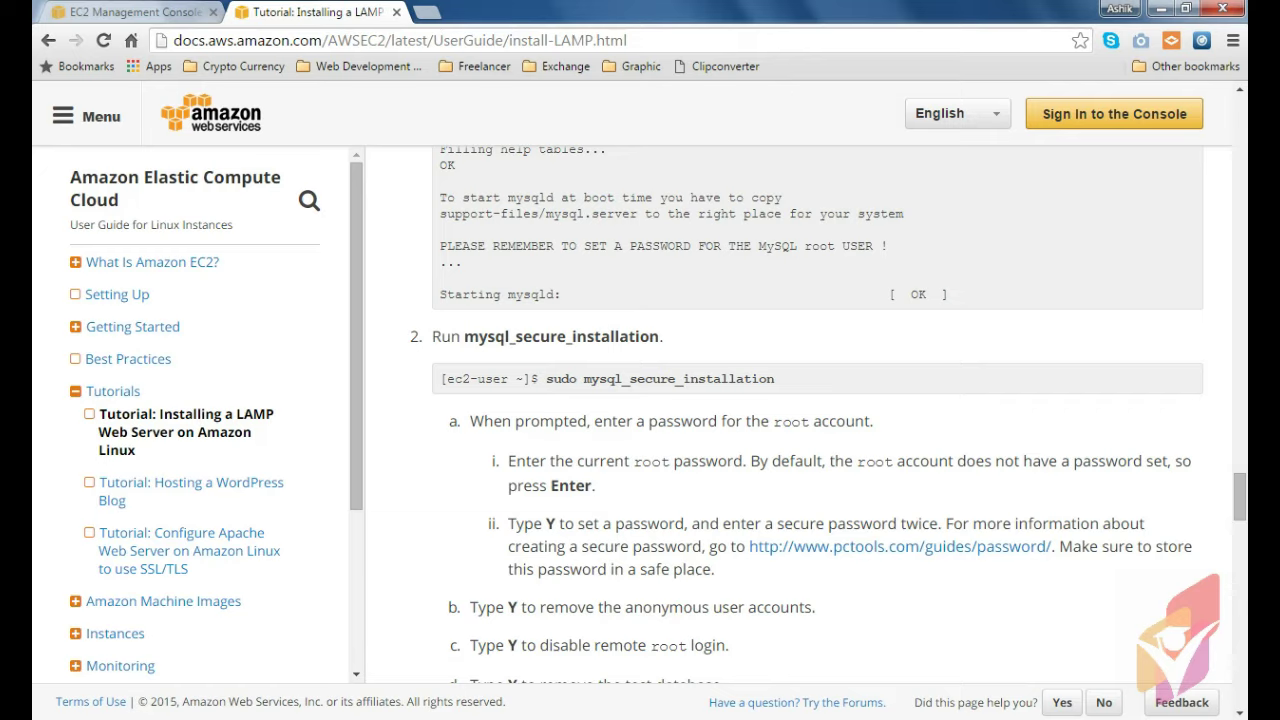
{"action": "key", "text": "alt+Tab"}
{"action": "type", "text": "t"}
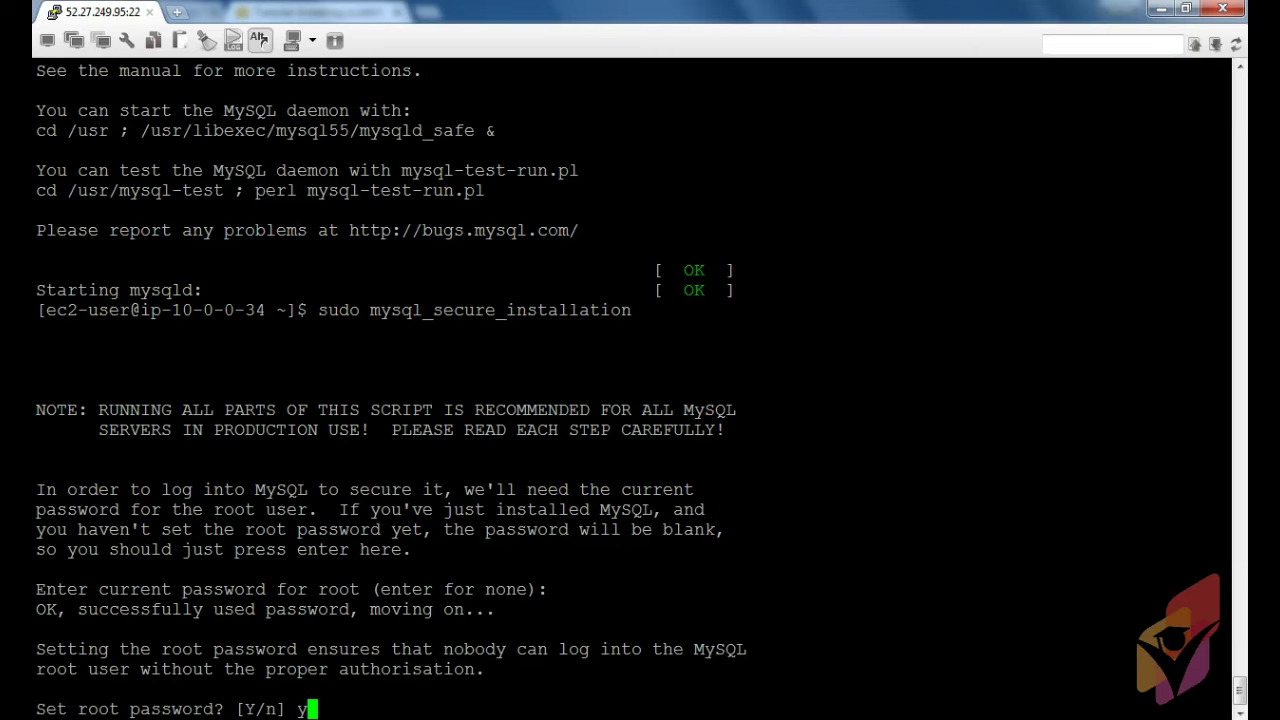
{"action": "key", "text": "Return"}
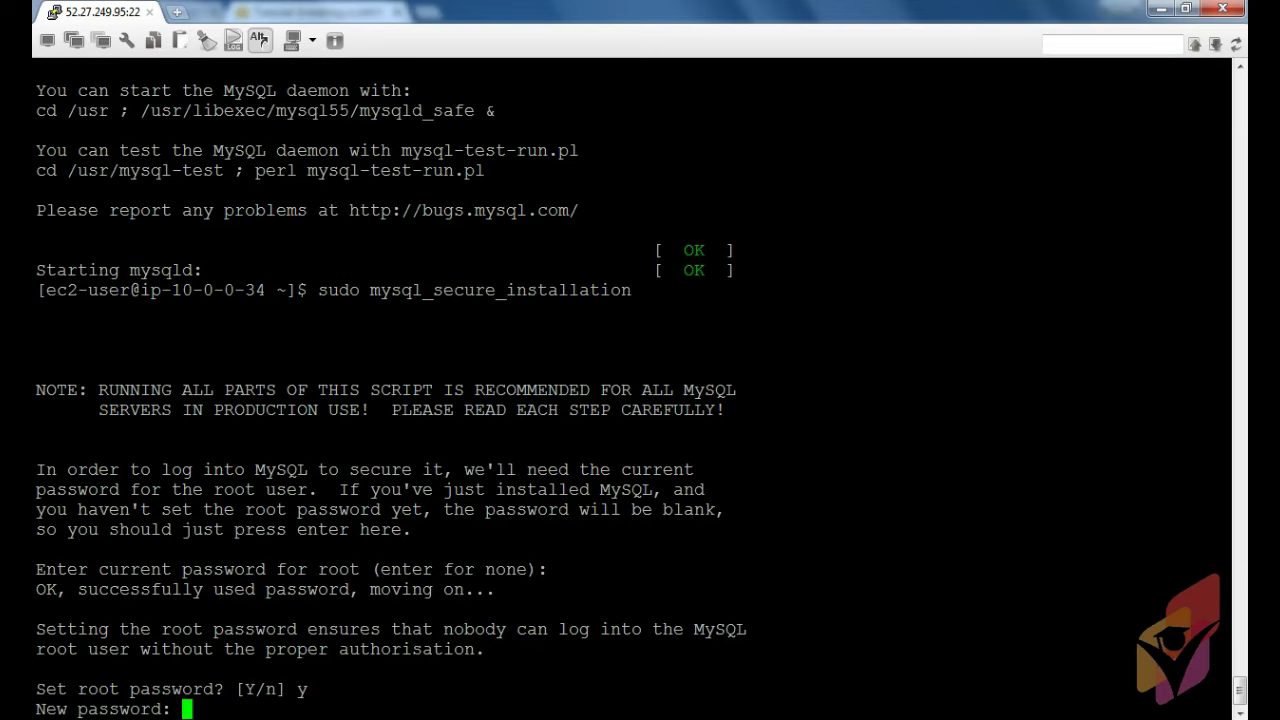
{"action": "key", "text": "Return"}
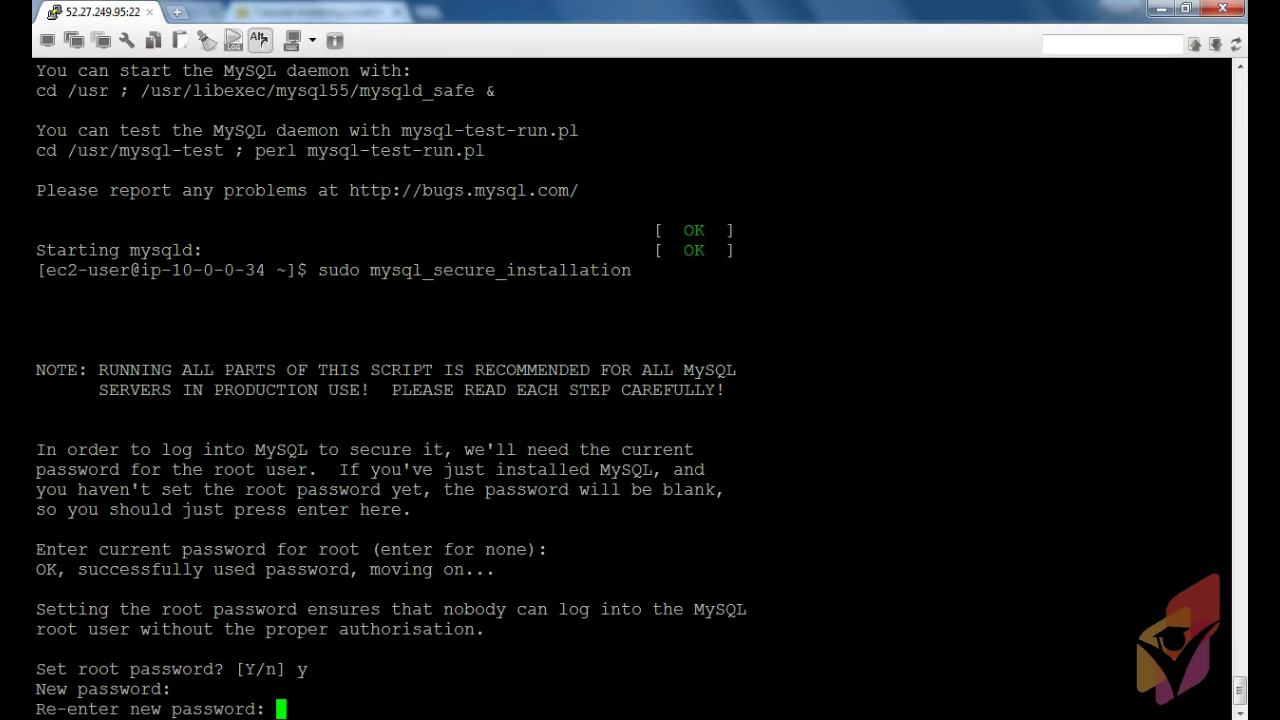
{"action": "key", "text": "Return"}
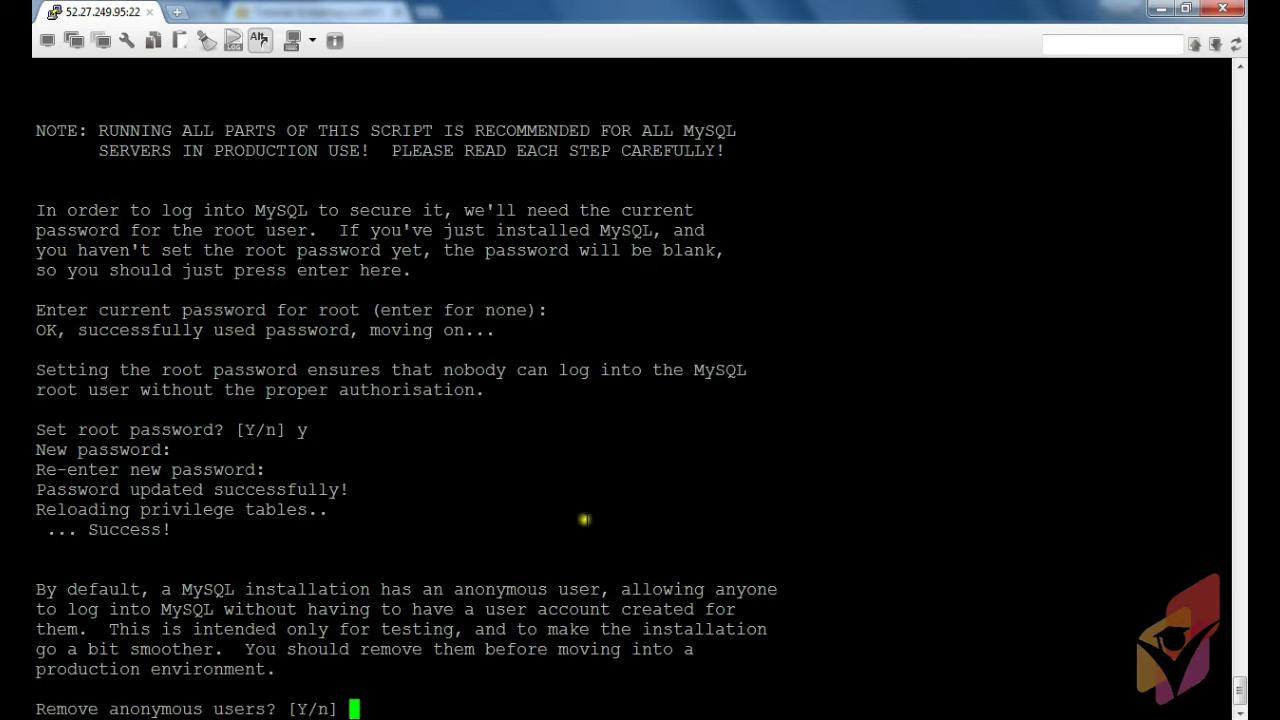
Answer y to remove anonymous users, disallow remote root login and remove the test database
{"action": "key", "text": "alt+Tab"}
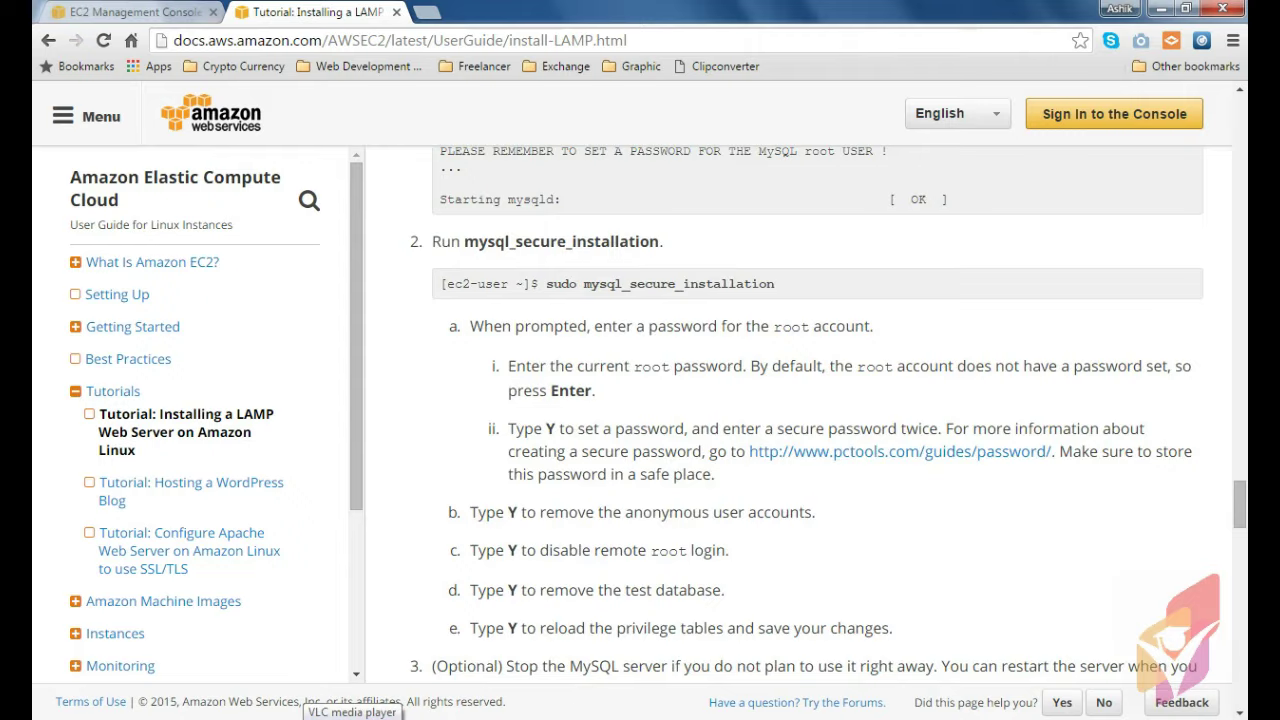
{"action": "key", "text": "alt+Tab"}
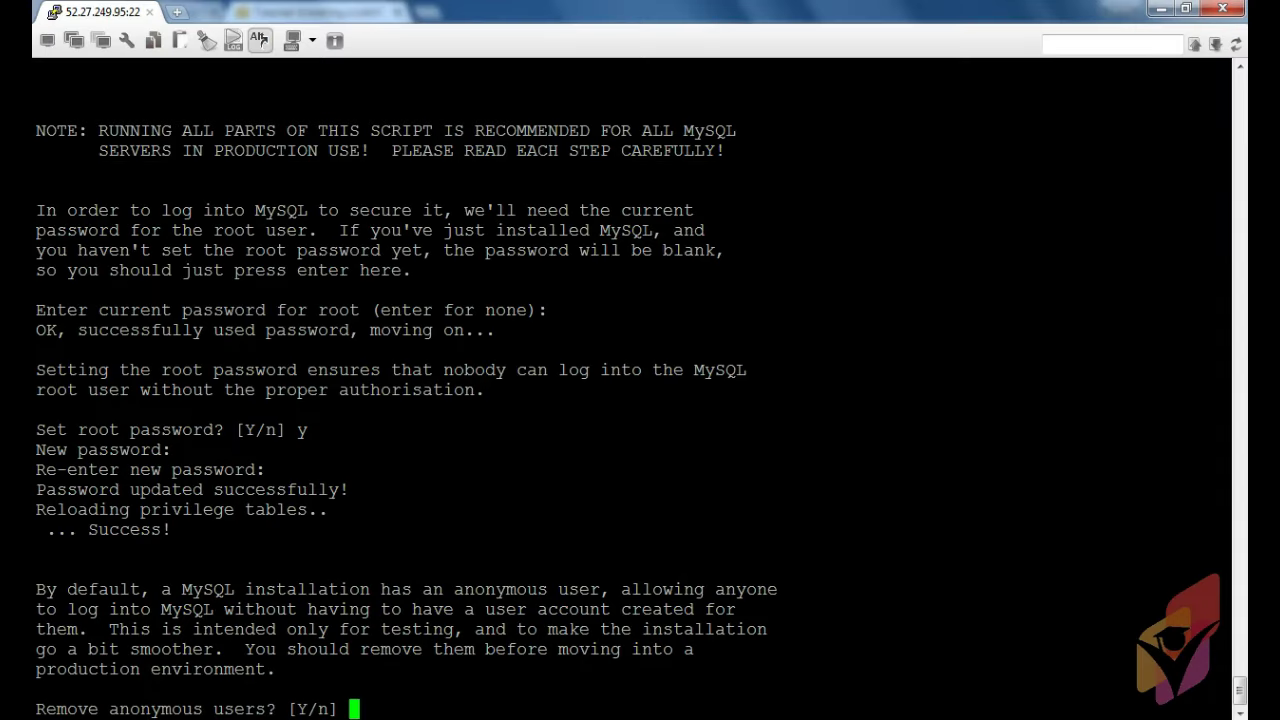
{"action": "type", "text": "y"}
{"action": "key", "text": "Return"}
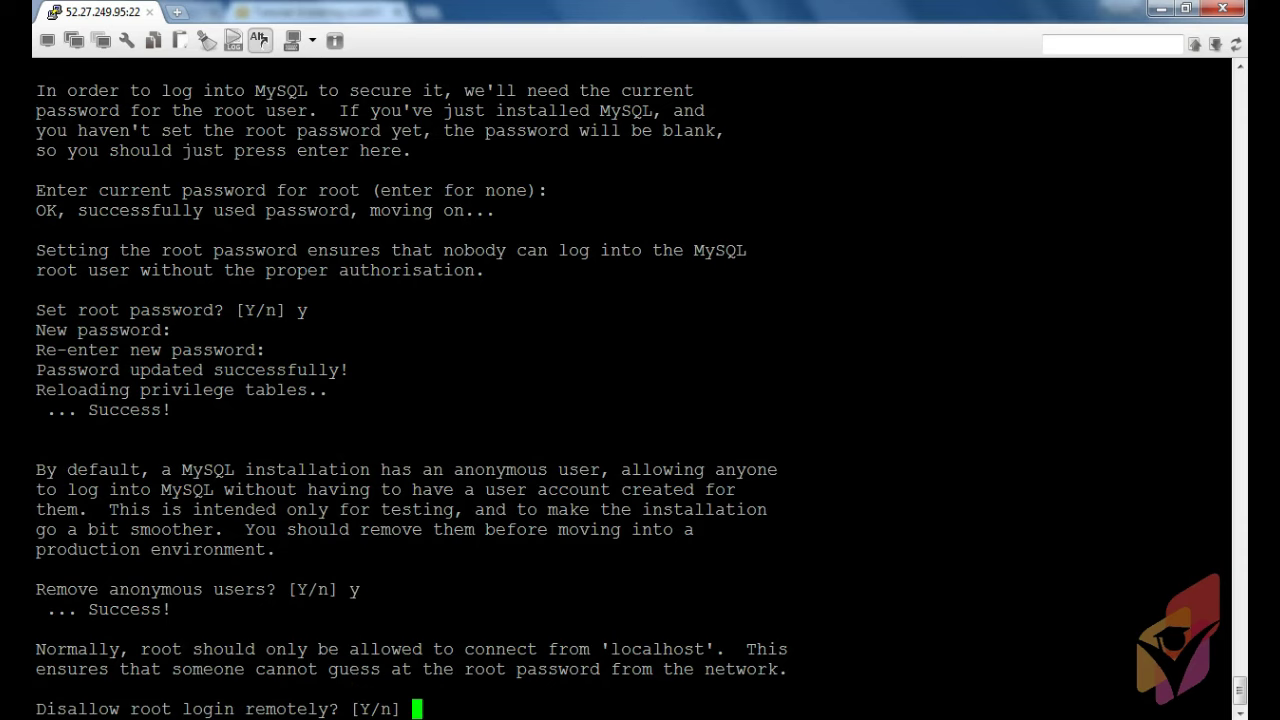
{"action": "type", "text": "y"}
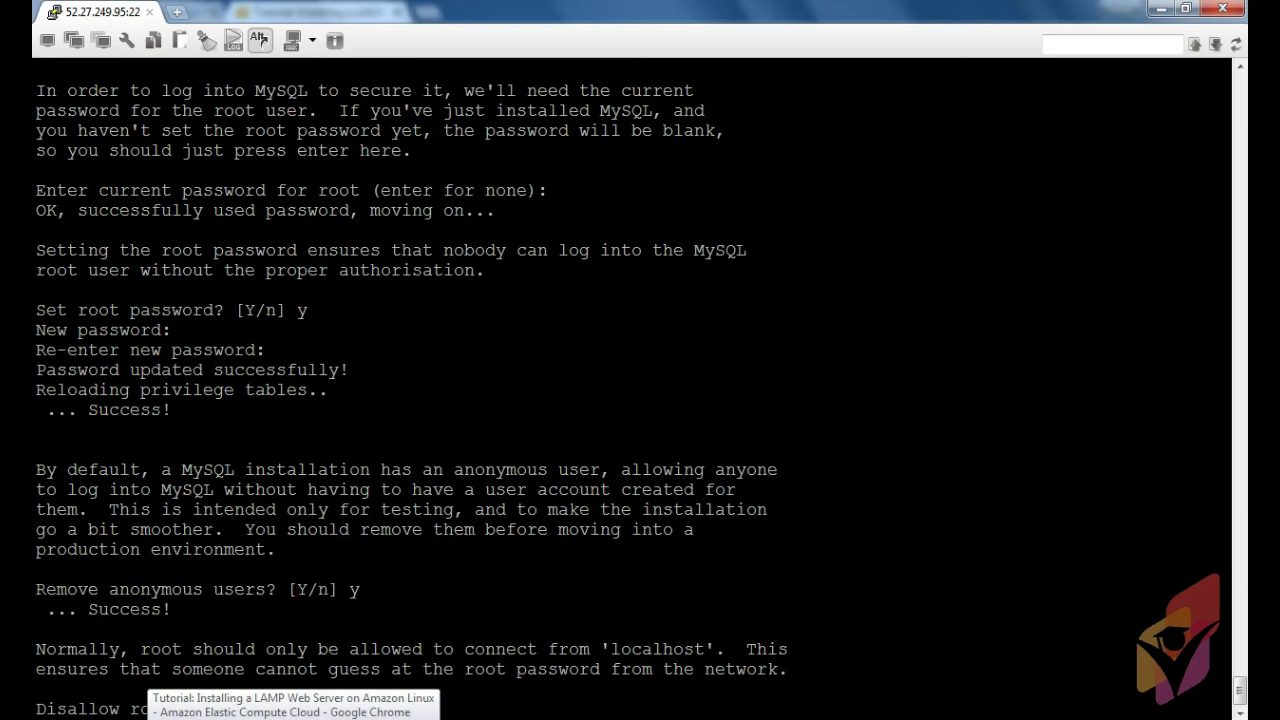
{"action": "key", "text": "Return"}
{"action": "type", "text": "y"}
{"action": "key", "text": "Return"}
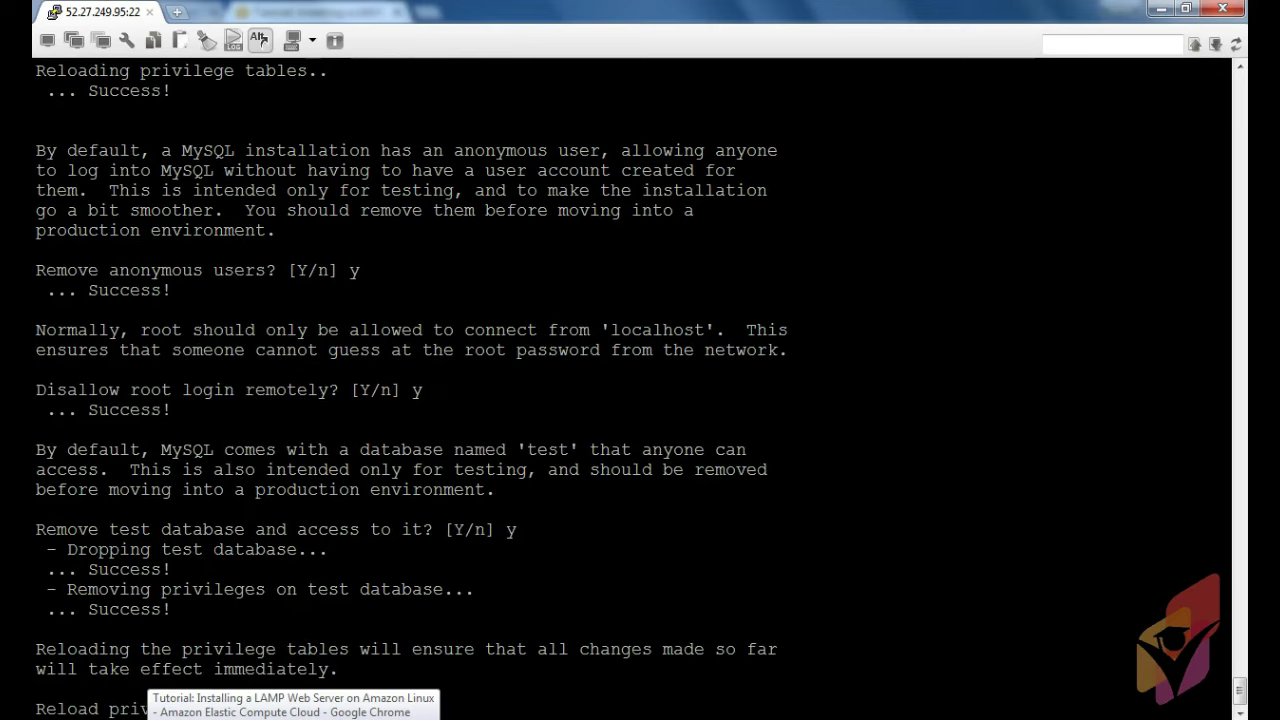
Check the remaining prompts in the guide, then answer y to reload the privilege tables
{"action": "key", "text": "alt+Tab"}
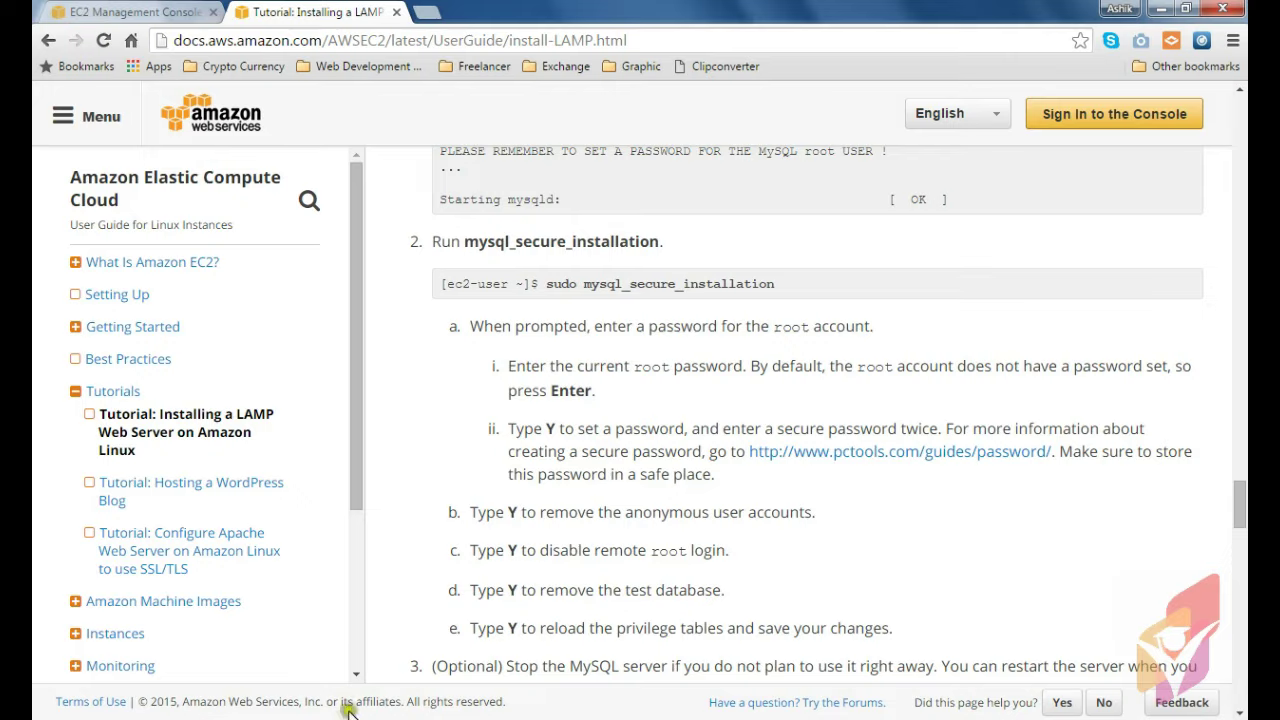
{"action": "scroll", "coordinate": [706, 556], "scroll_direction": "down", "scroll_amount": 1}
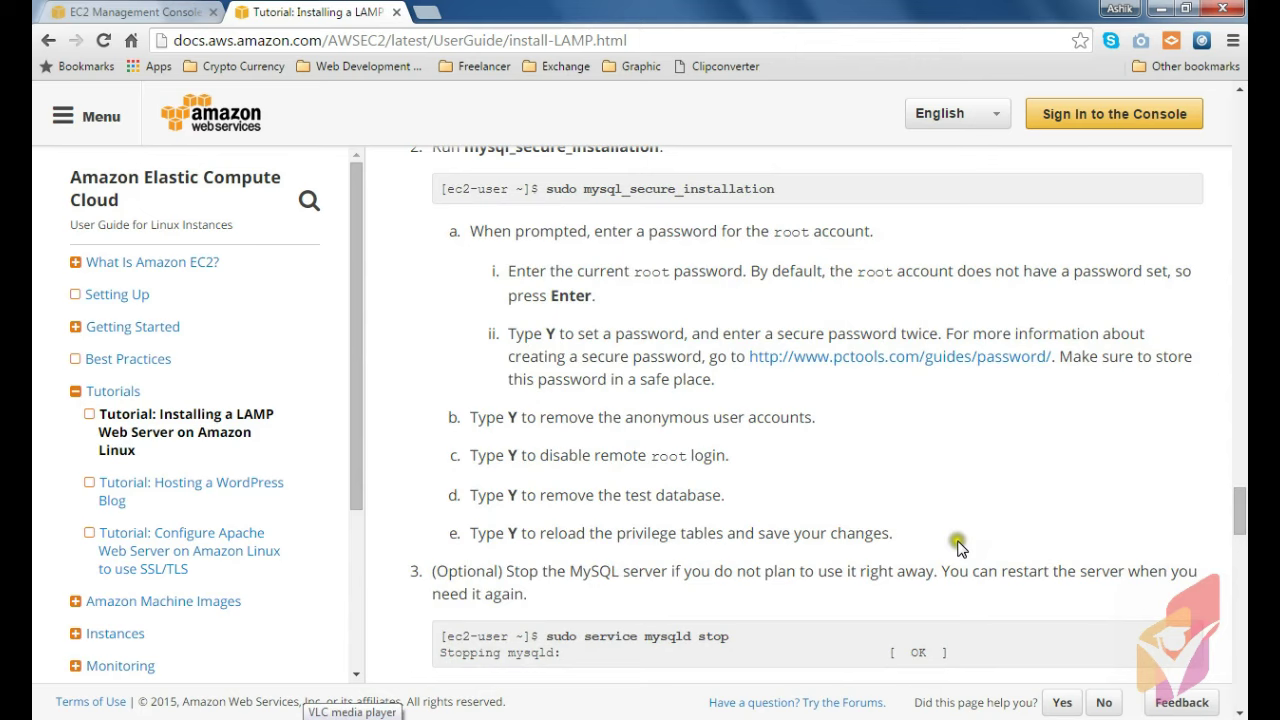
{"action": "left_click_drag", "start_coordinate": [660, 418], "coordinate": [706, 420]}
{"action": "left_click", "coordinate": [697, 455]}
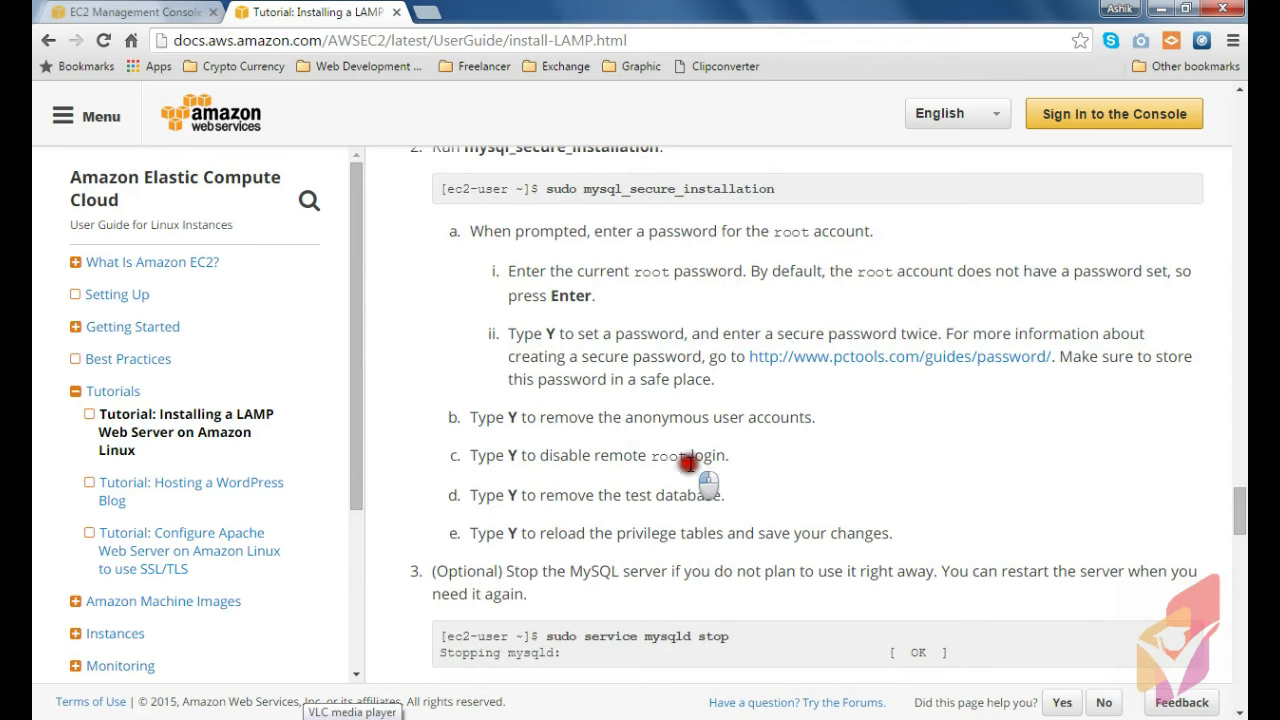
{"action": "left_click_drag", "start_coordinate": [662, 497], "coordinate": [708, 496]}
{"action": "left_click_drag", "start_coordinate": [612, 532], "coordinate": [809, 531]}
{"action": "left_click", "coordinate": [891, 511]}
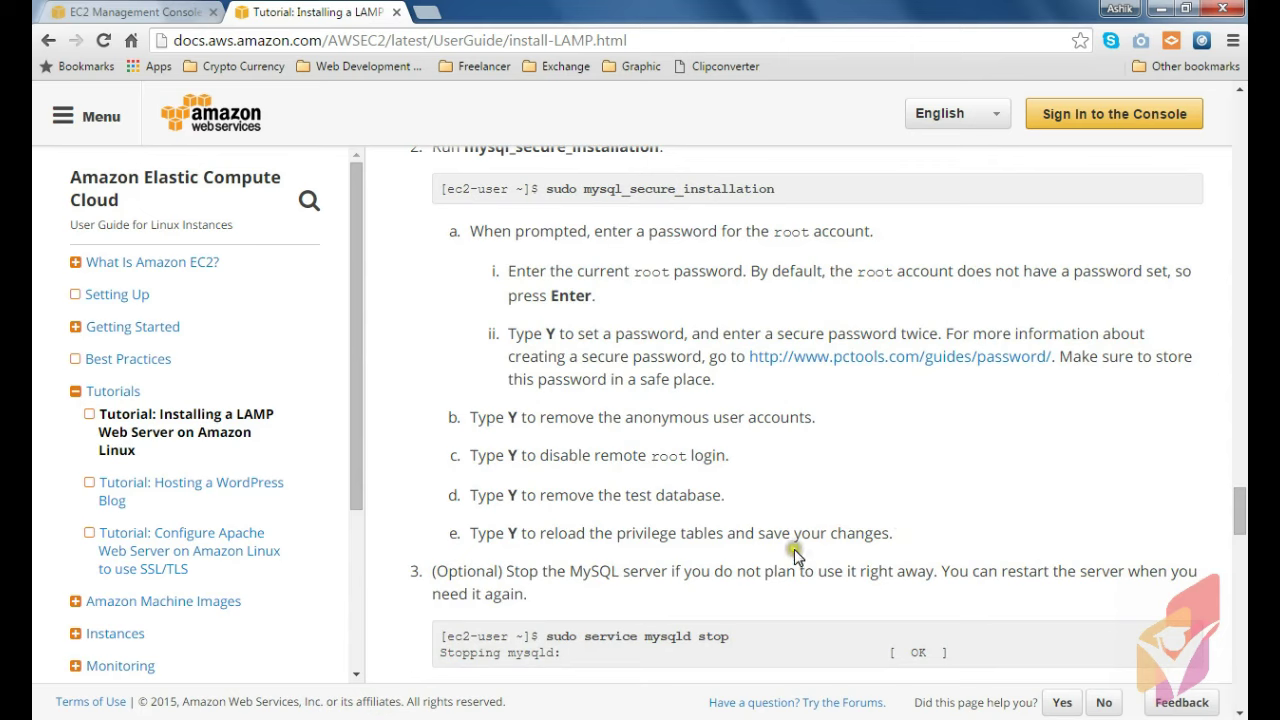
{"action": "left_click", "coordinate": [614, 691]}
{"action": "key", "text": "alt+Tab"}
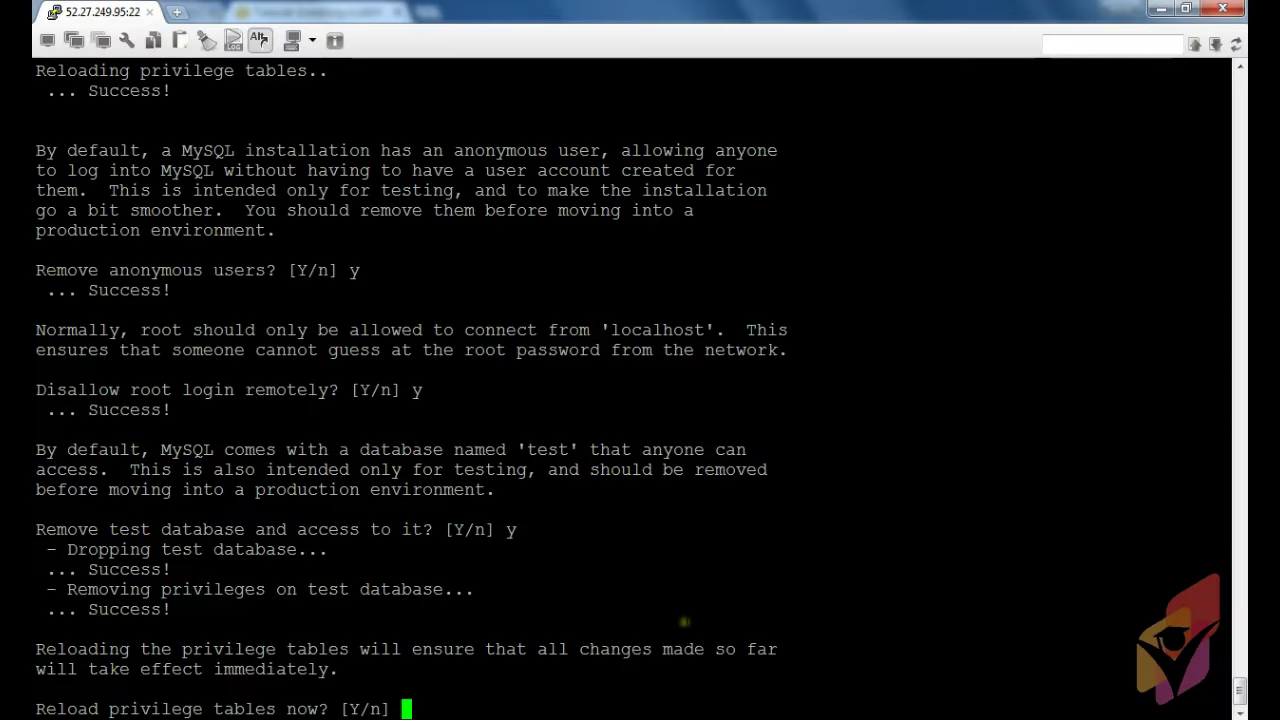
{"action": "type", "text": "y"}
{"action": "key", "text": "Return"}
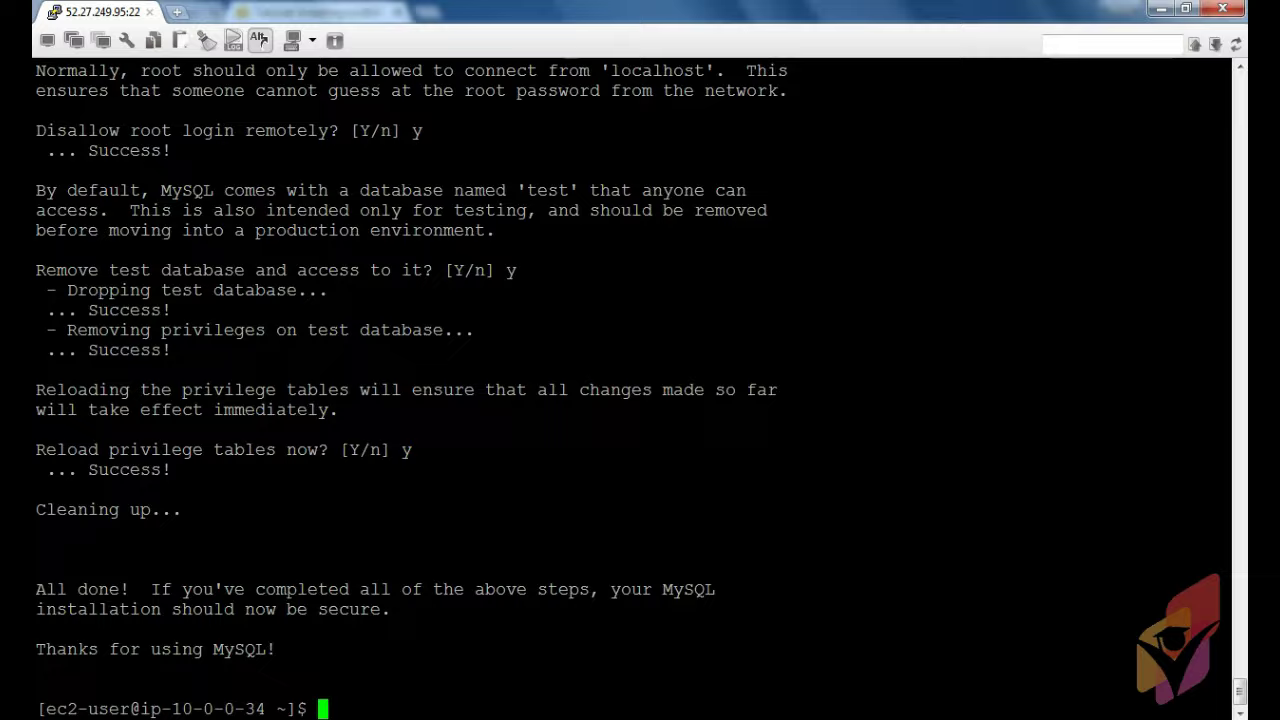
{"action": "key", "text": "alt+Tab"}
{"action": "scroll", "coordinate": [737, 531], "scroll_direction": "down", "scroll_amount": 2}
Stop the MySQL server with 'sudo service mysqld stop'
{"action": "left_click_drag", "start_coordinate": [729, 447], "coordinate": [575, 446]}
{"action": "key", "text": "super+c"}
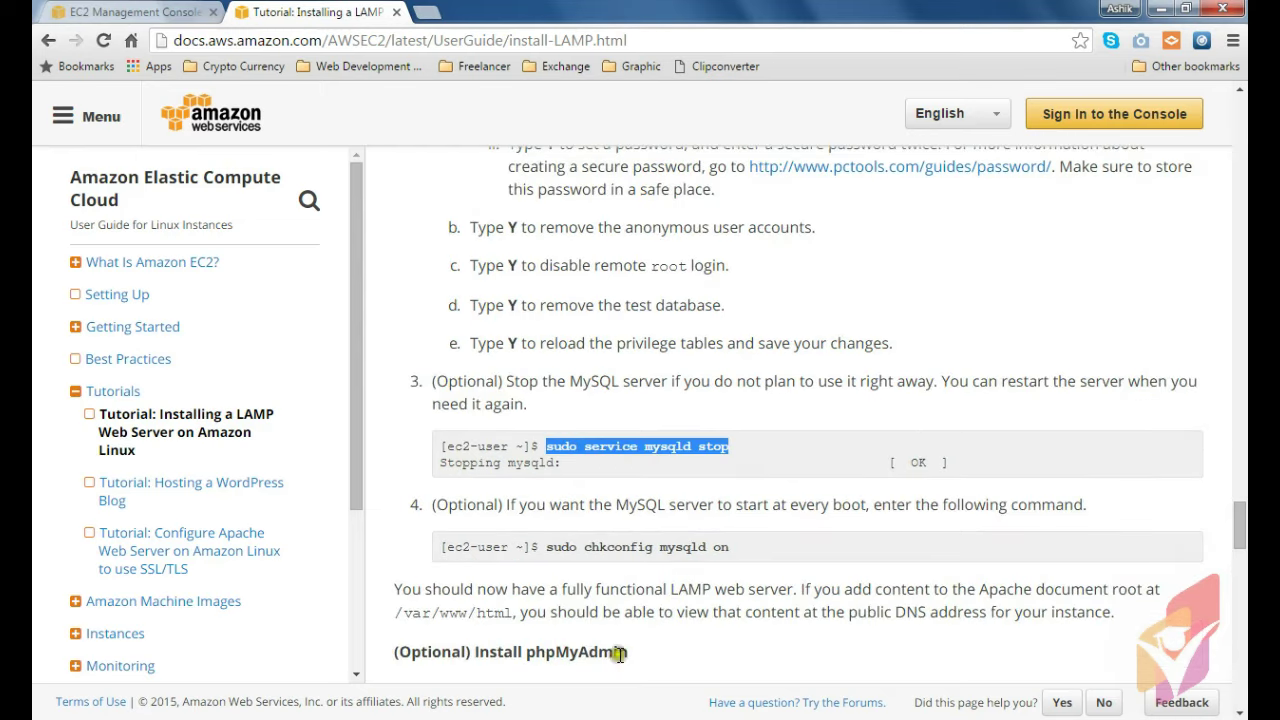
{"action": "key", "text": "alt+Tab"}
{"action": "right_click", "coordinate": [625, 695]}
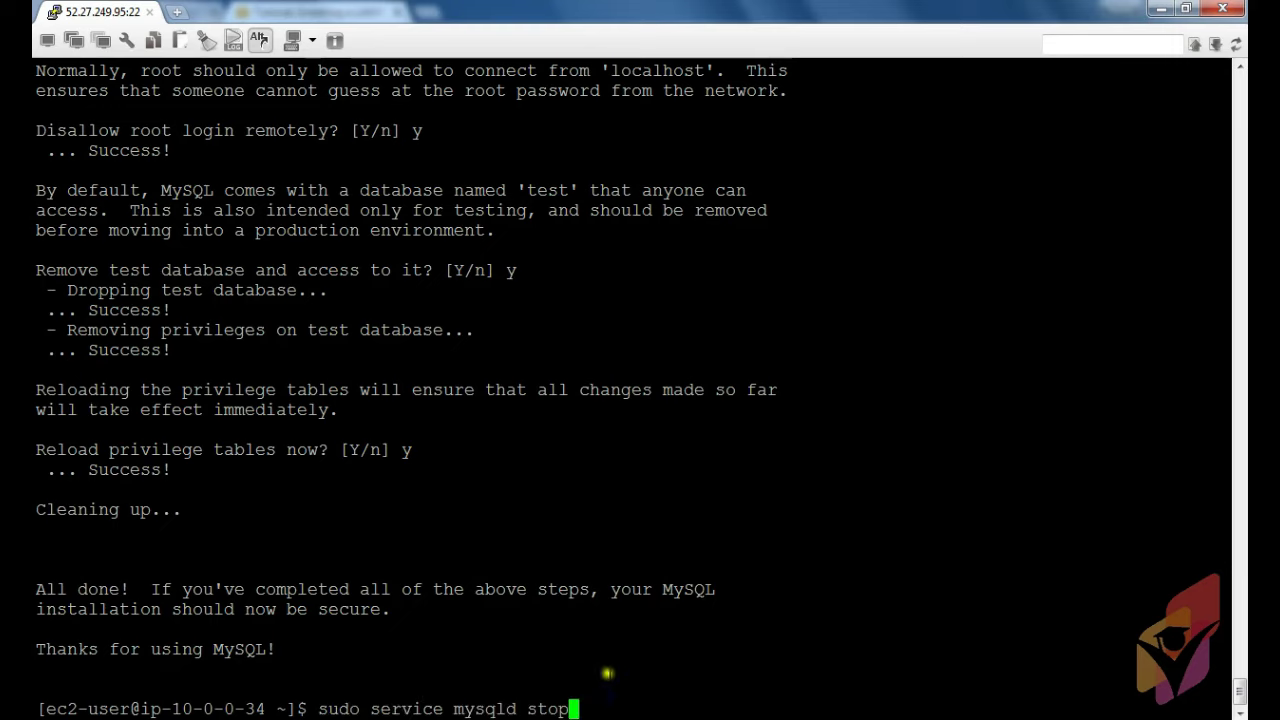
{"action": "key", "text": "Return"}
Copy 'sudo chkconfig mysqld on' from the guide and paste it at the next prompt
{"action": "key", "text": "alt+Tab"}
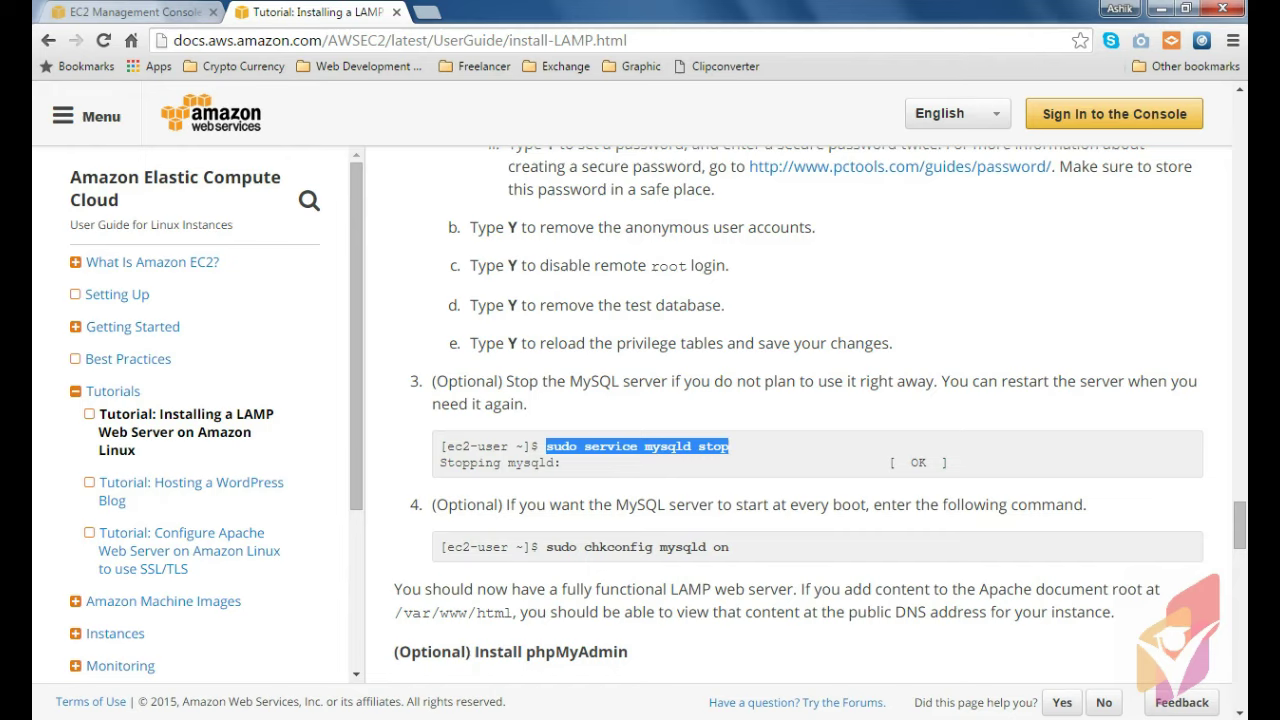
{"action": "left_click_drag", "start_coordinate": [745, 550], "coordinate": [537, 540]}
{"action": "key", "text": "super+c"}
{"action": "key", "text": "alt+Tab"}
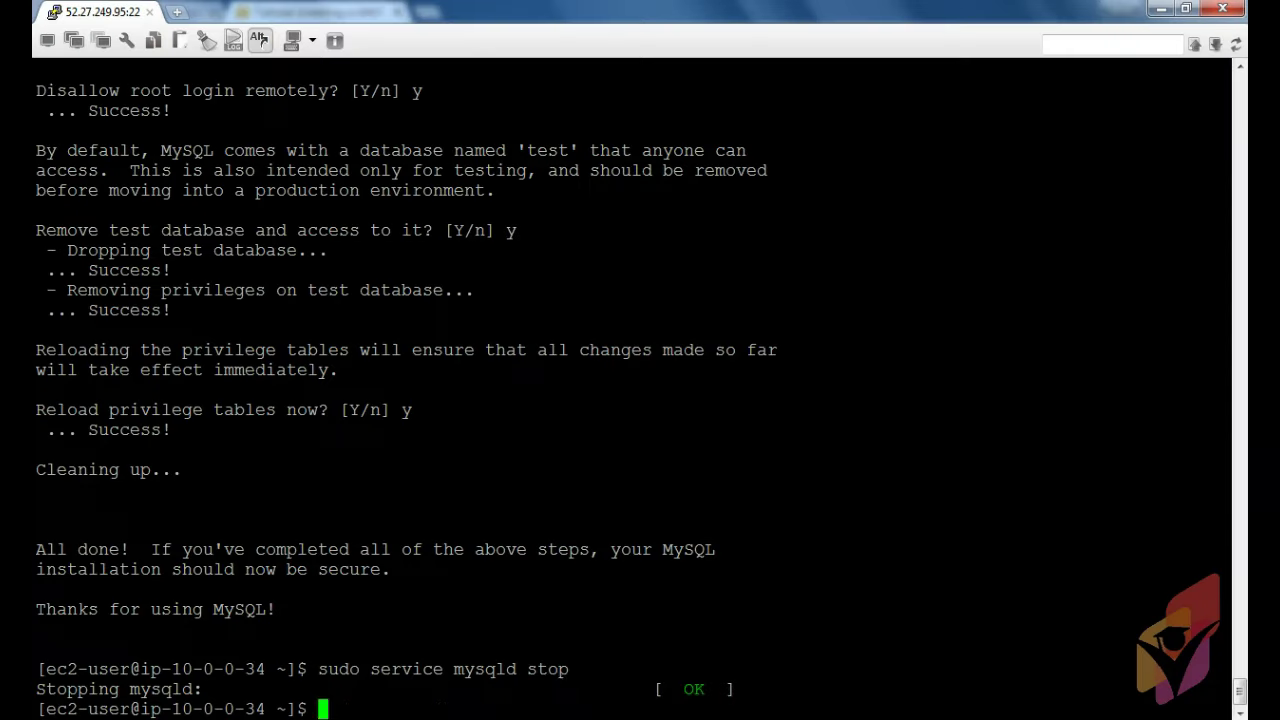
{"action": "right_click", "coordinate": [542, 690]}
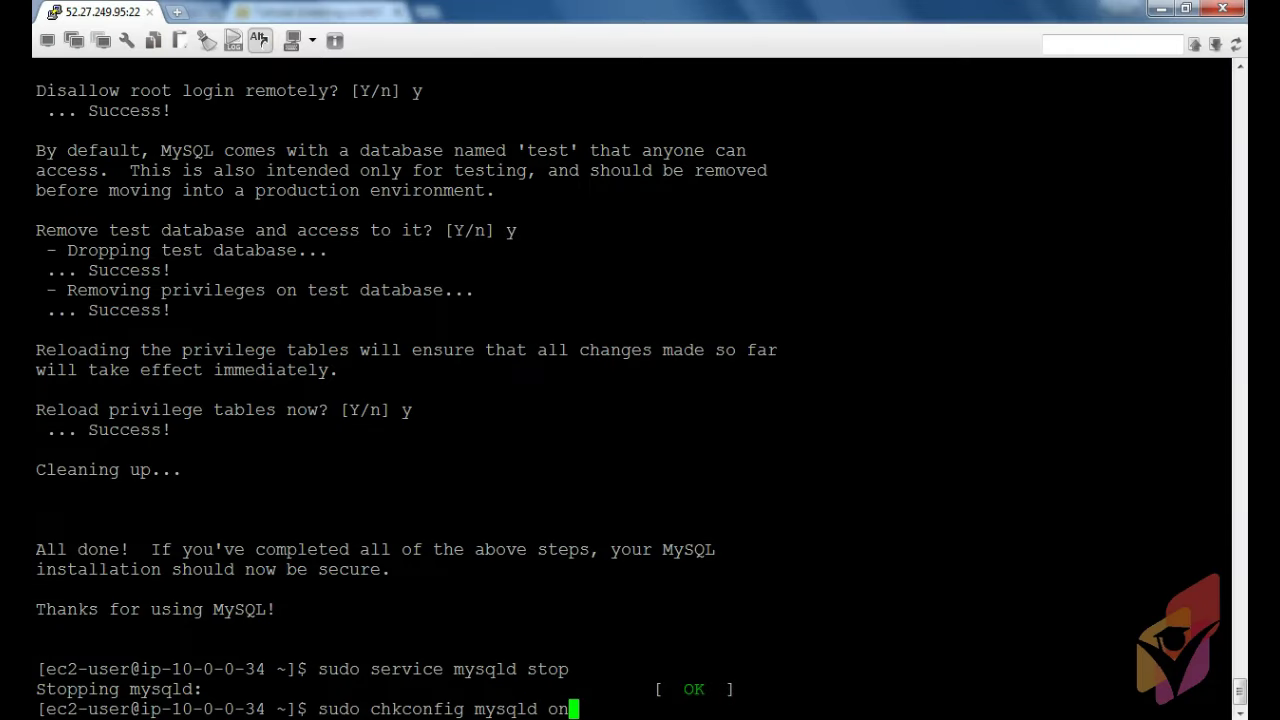
Run 'sudo chkconfig mysqld on' so MySQL starts at every boot
{"action": "key", "text": "Return"}
{"action": "key", "text": "alt+Tab"}
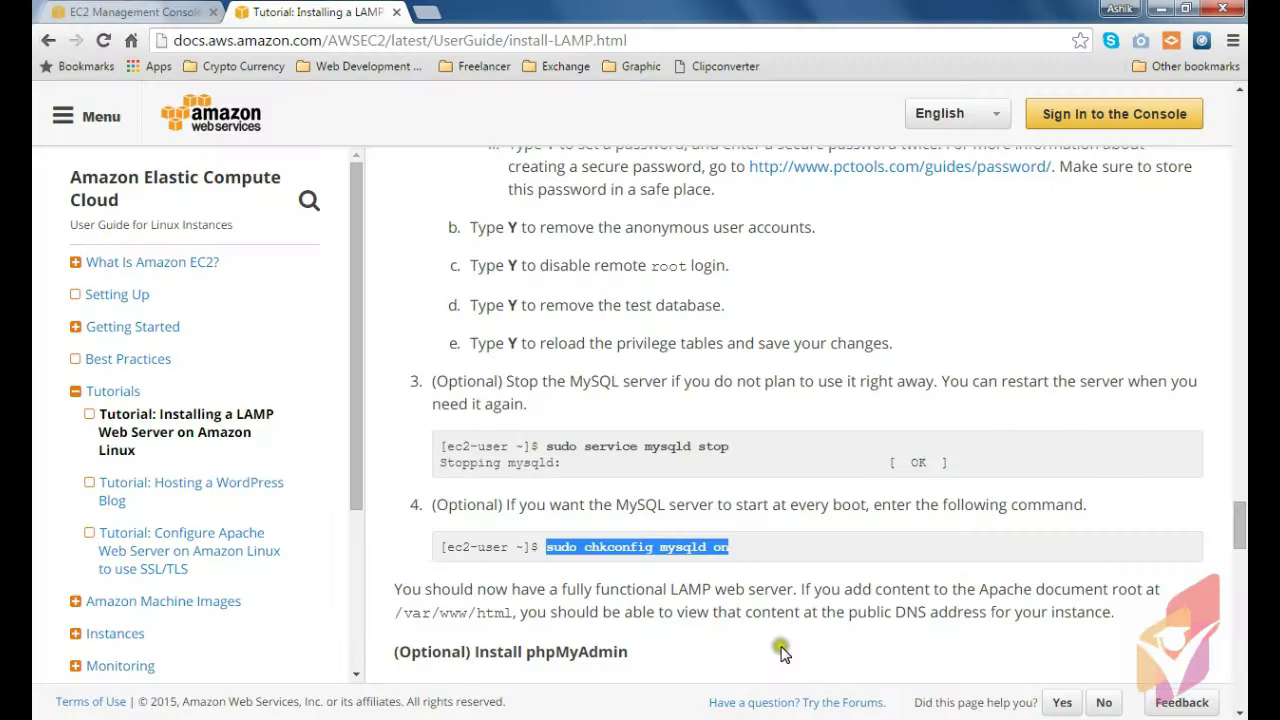
{"action": "scroll", "coordinate": [757, 645], "scroll_direction": "down", "scroll_amount": 3}
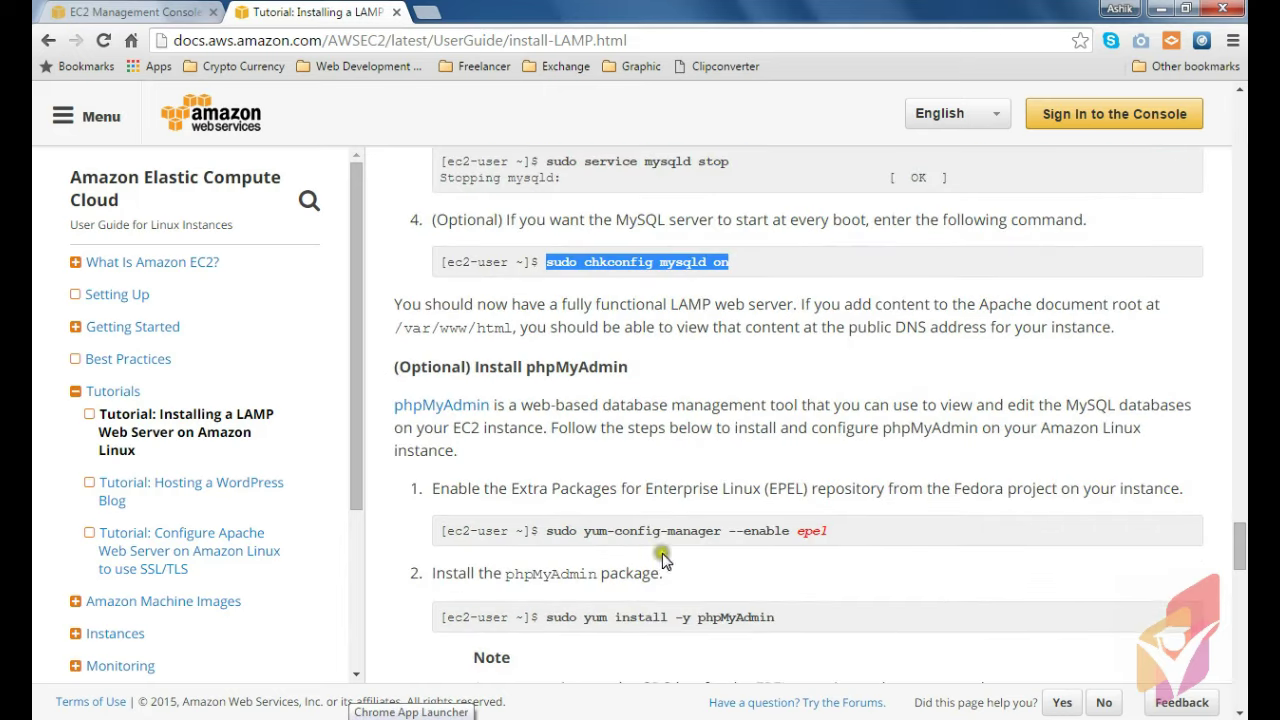
Copy the 'sudo yum-config-manager --enable epel' command from the tutorial
{"action": "left_click", "coordinate": [630, 532]}
{"action": "left_click_drag", "start_coordinate": [860, 530], "coordinate": [548, 530]}
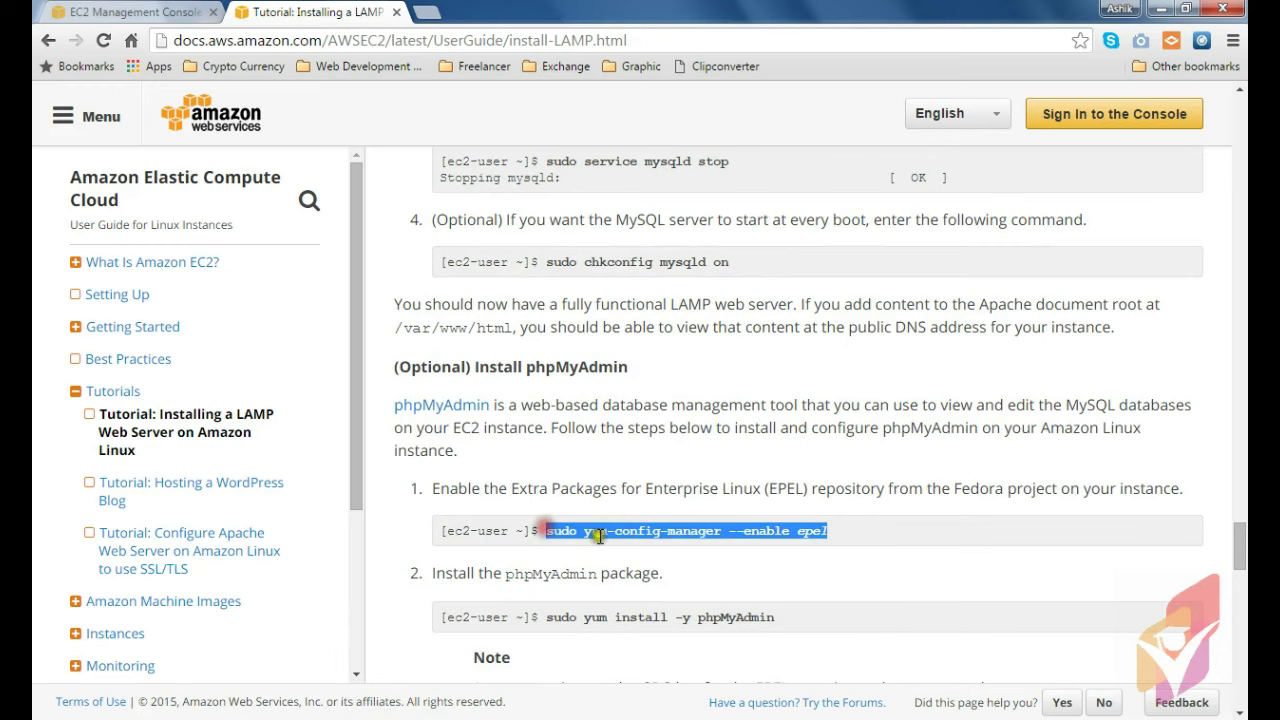
{"action": "right_click", "coordinate": [590, 532]}
{"action": "left_click", "coordinate": [789, 556]}
{"action": "scroll", "coordinate": [930, 556], "scroll_direction": "down", "scroll_amount": 2}
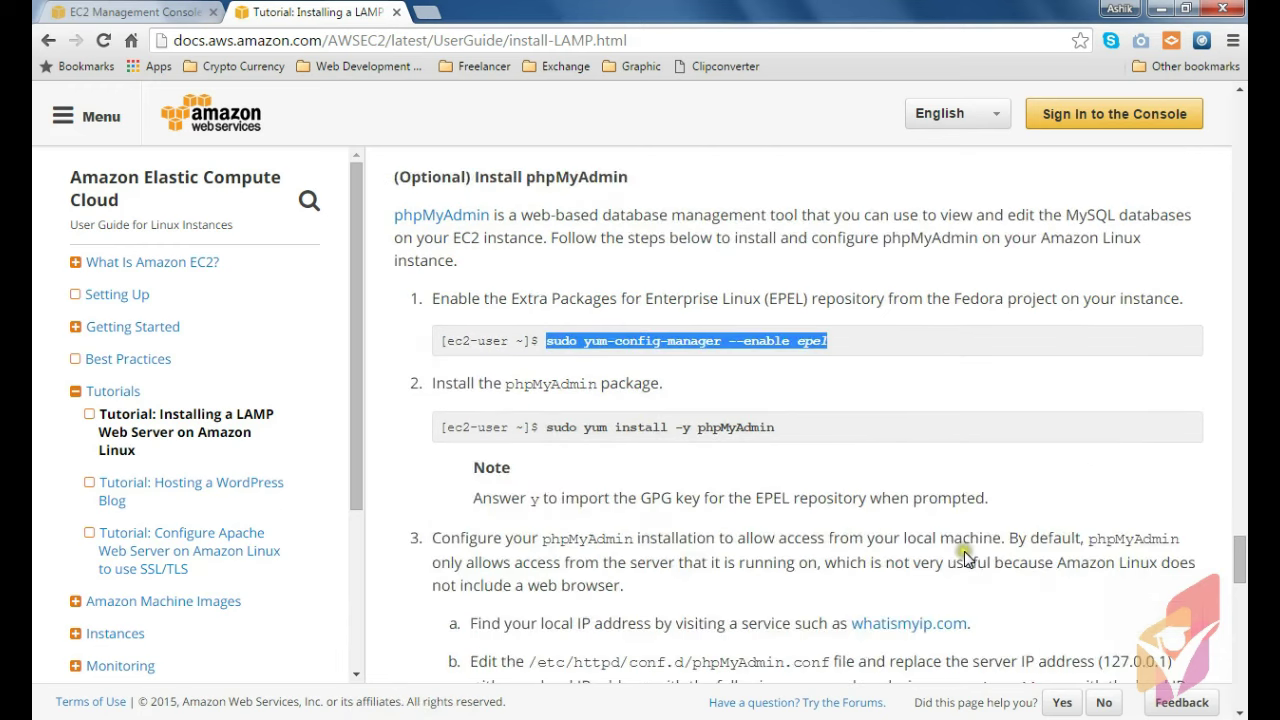
{"action": "key", "text": "alt+Tab"}
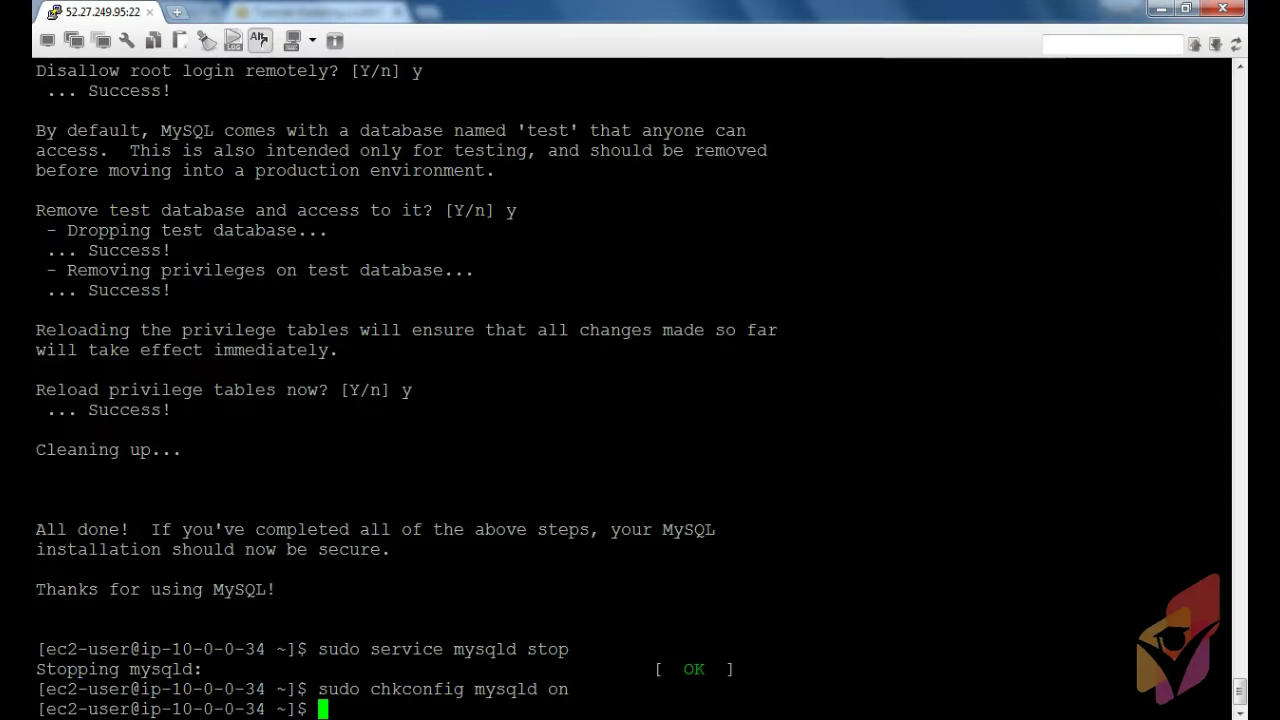
Enable the EPEL repository with 'sudo yum-config-manager --enable epel'
{"action": "right_click", "coordinate": [657, 642]}
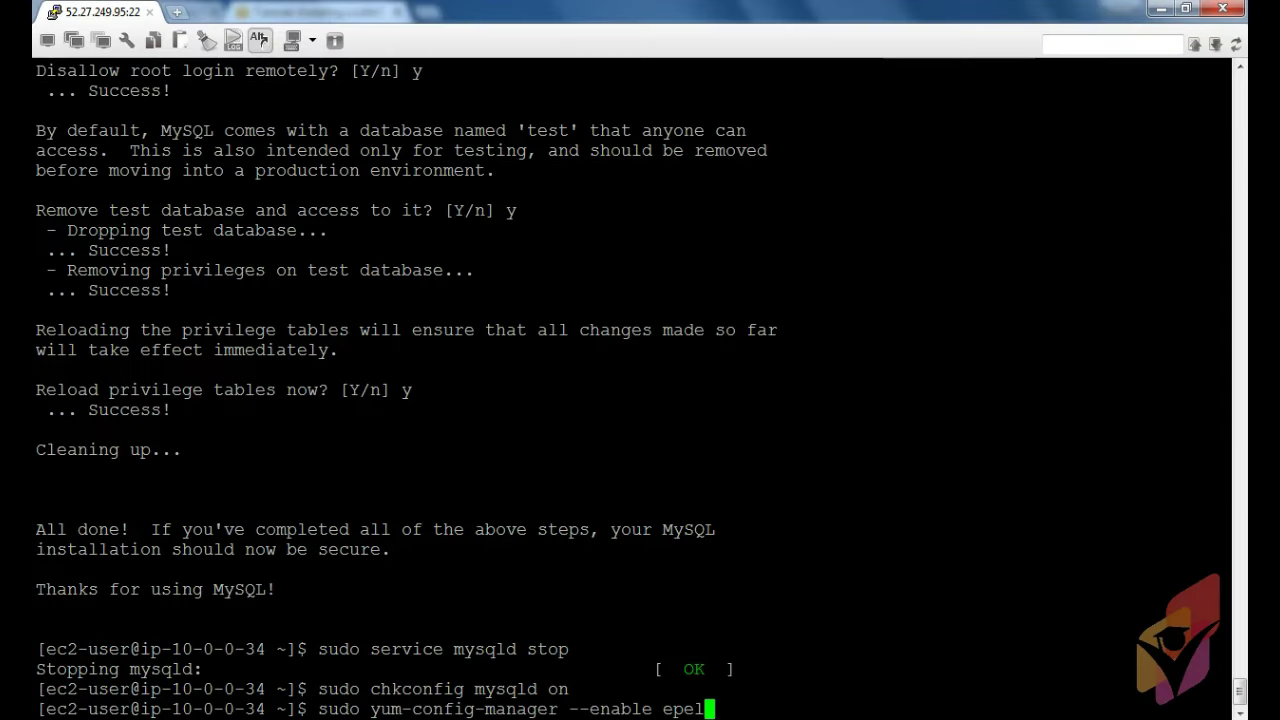
{"action": "key", "text": "Return"}
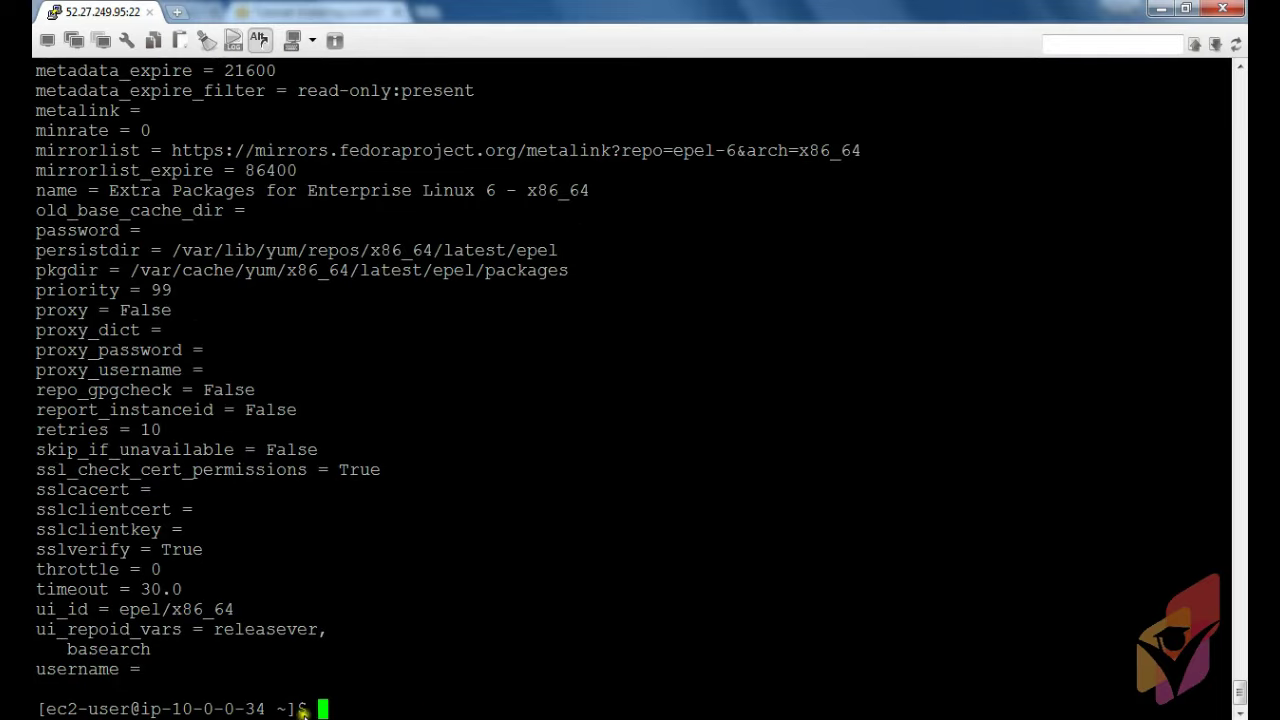
{"action": "key", "text": "alt+Tab"}
{"action": "left_click", "coordinate": [660, 495]}
Start installing phpMyAdmin with 'sudo yum install -y phpMyAdmin'
{"action": "left_click_drag", "start_coordinate": [776, 427], "coordinate": [546, 427]}
{"action": "right_click", "coordinate": [580, 425]}
{"action": "left_click", "coordinate": [592, 445]}
{"action": "key", "text": "alt+Tab"}
{"action": "right_click", "coordinate": [614, 676]}
{"action": "key", "text": "Return"}
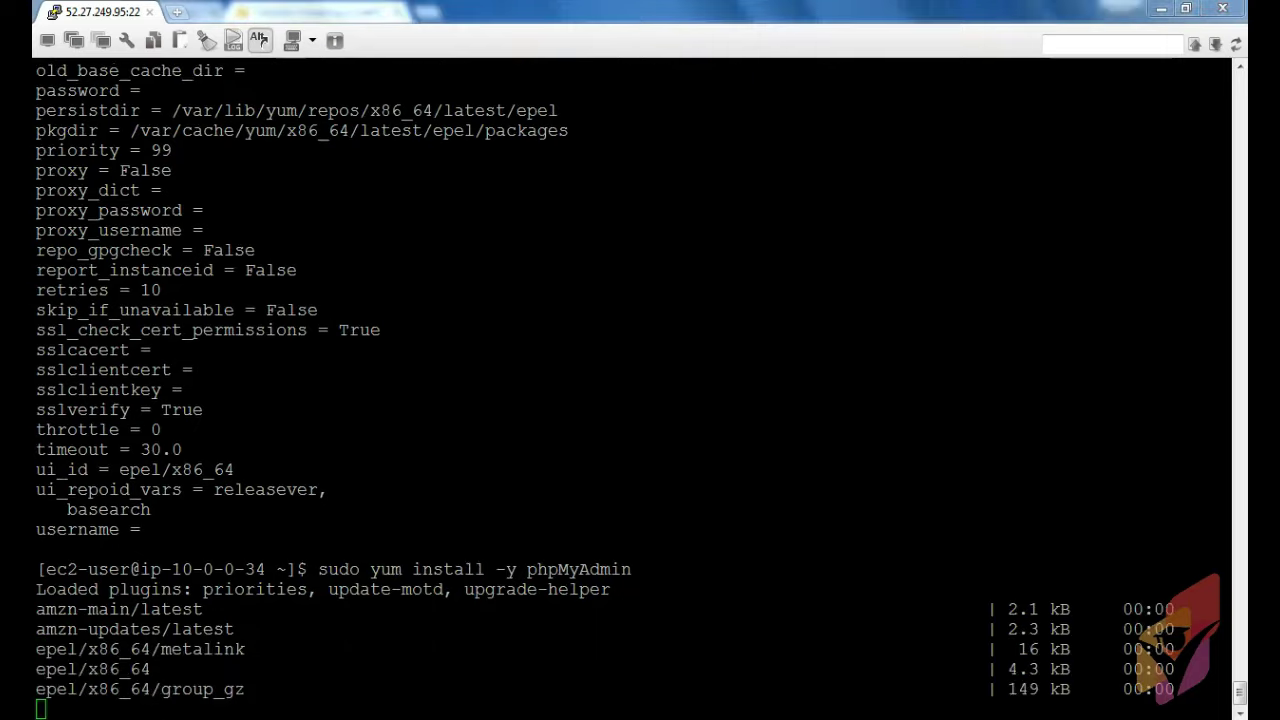
{"action": "key", "text": "alt+Tab"}
{"action": "left_click_drag", "start_coordinate": [473, 498], "coordinate": [946, 497]}
Scroll to phpMyAdmin step 3 and check the installation progress in PuTTY
{"action": "left_click", "coordinate": [803, 588]}
{"action": "scroll", "coordinate": [803, 588], "scroll_direction": "down", "scroll_amount": 3}
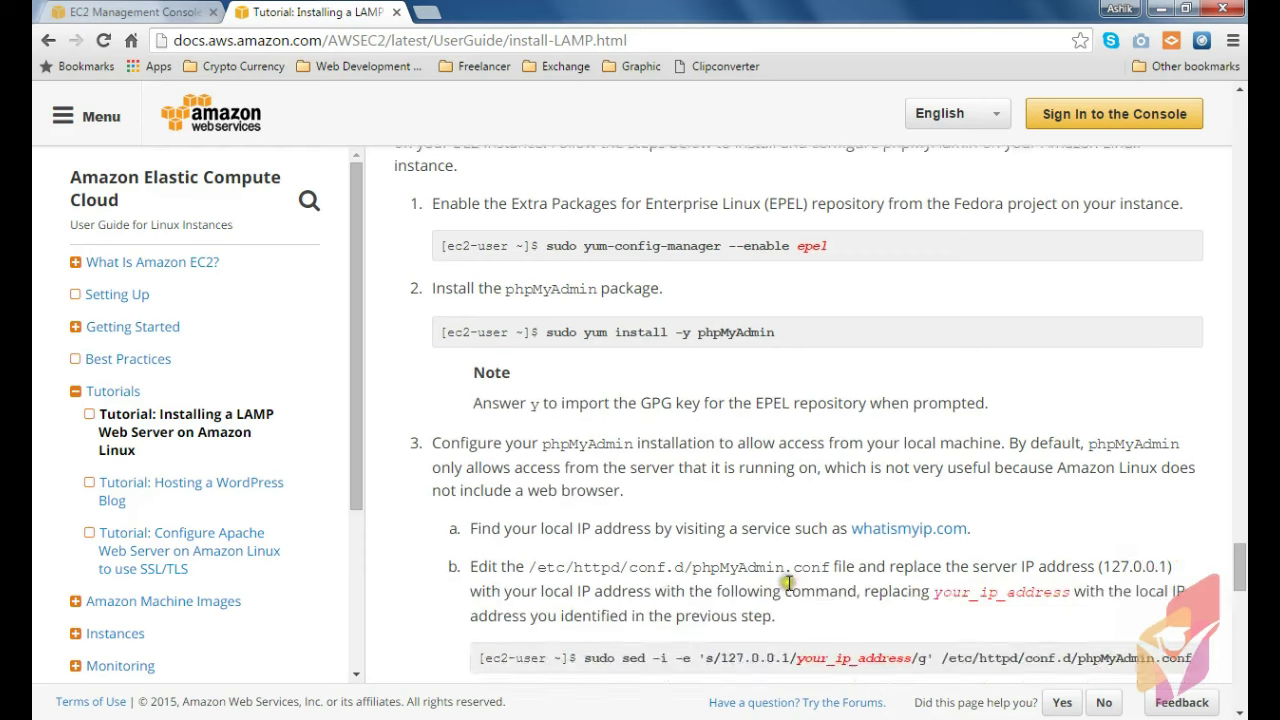
{"action": "left_click", "coordinate": [738, 528]}
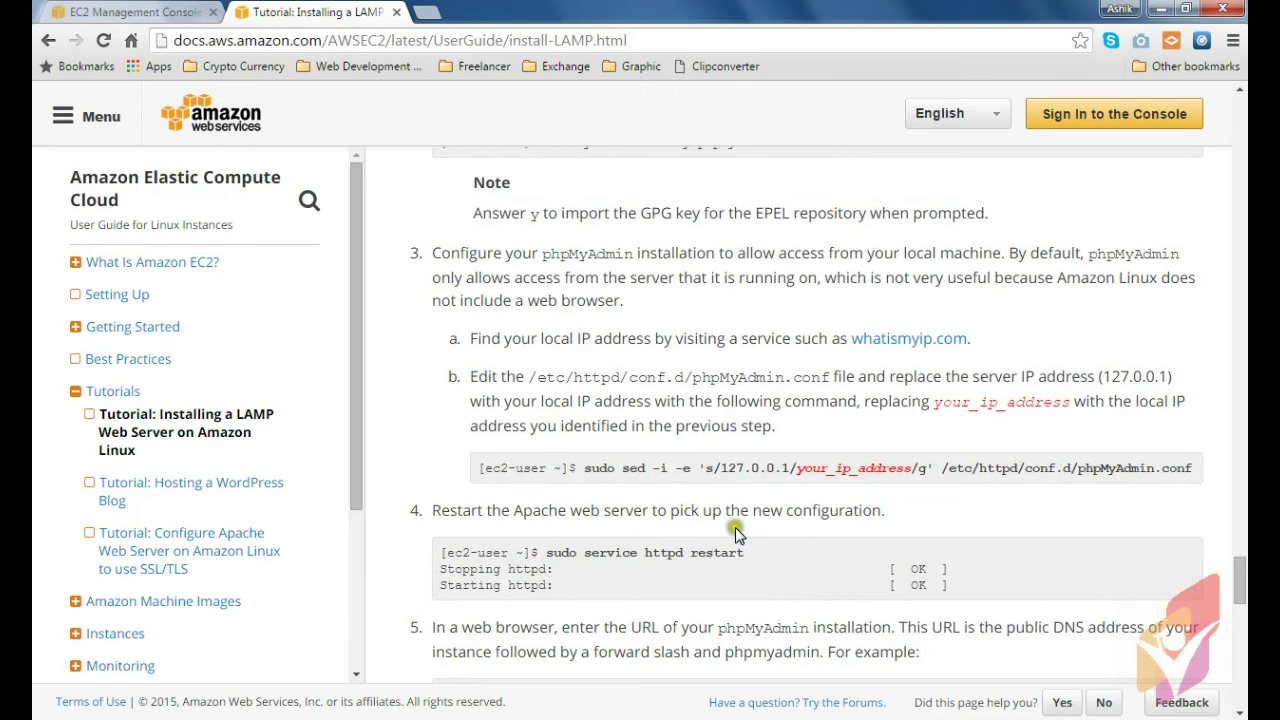
{"action": "key", "text": "alt+Tab"}
{"action": "left_click", "coordinate": [597, 660]}
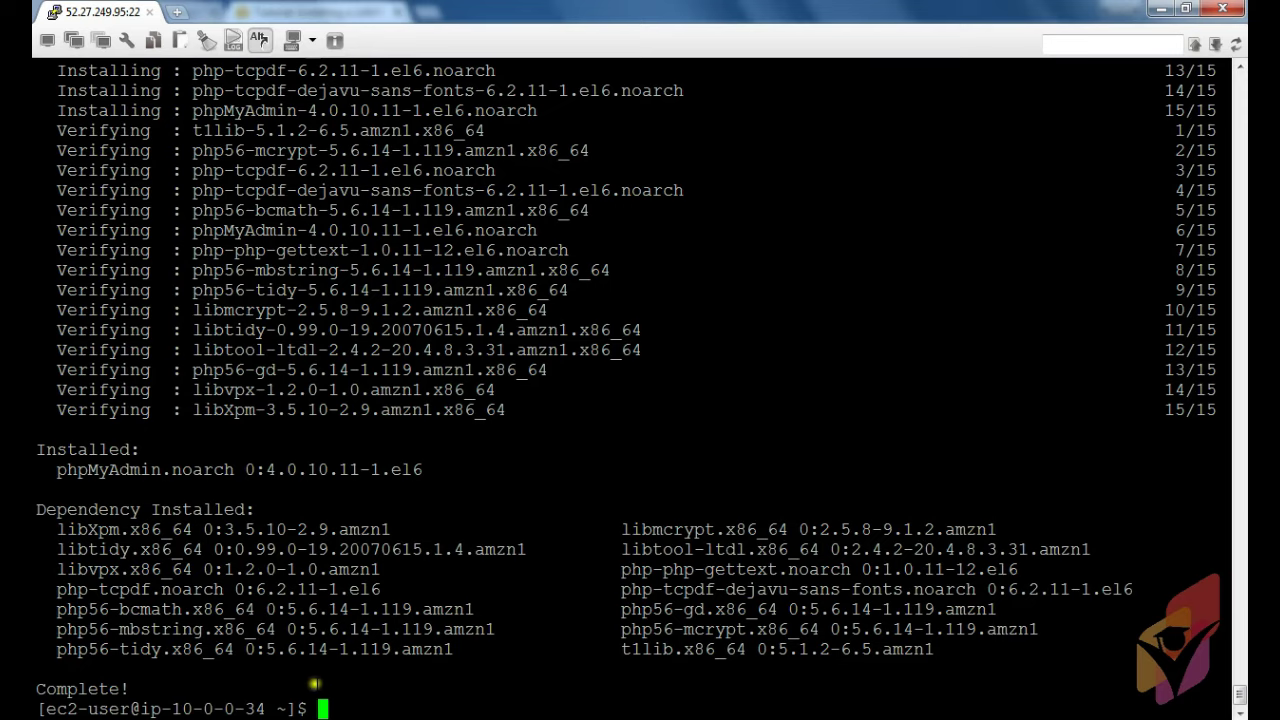
{"action": "key", "text": "alt+Tab"}
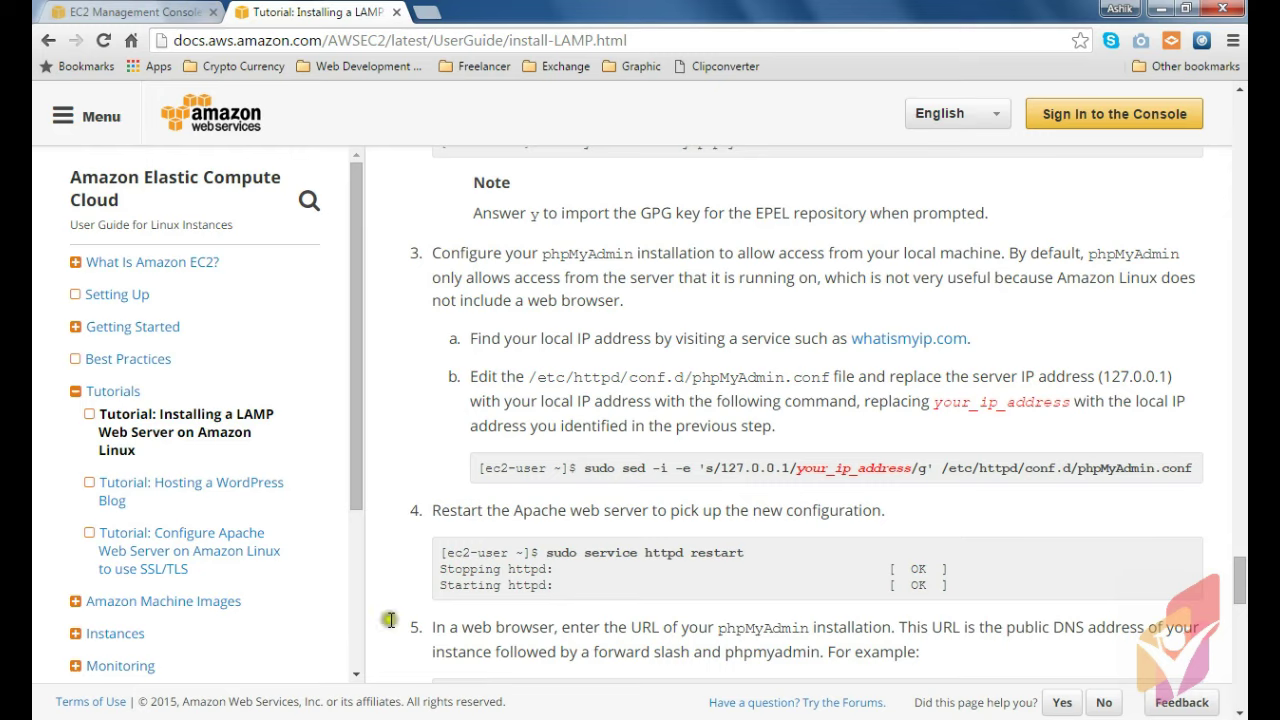
Read step 3 about restricting /etc/httpd/conf.d/phpMyAdmin.conf access to your local IP
{"action": "left_click_drag", "start_coordinate": [541, 253], "coordinate": [1160, 255]}
{"action": "left_click_drag", "start_coordinate": [455, 278], "coordinate": [722, 279]}
{"action": "left_click", "coordinate": [700, 323]}
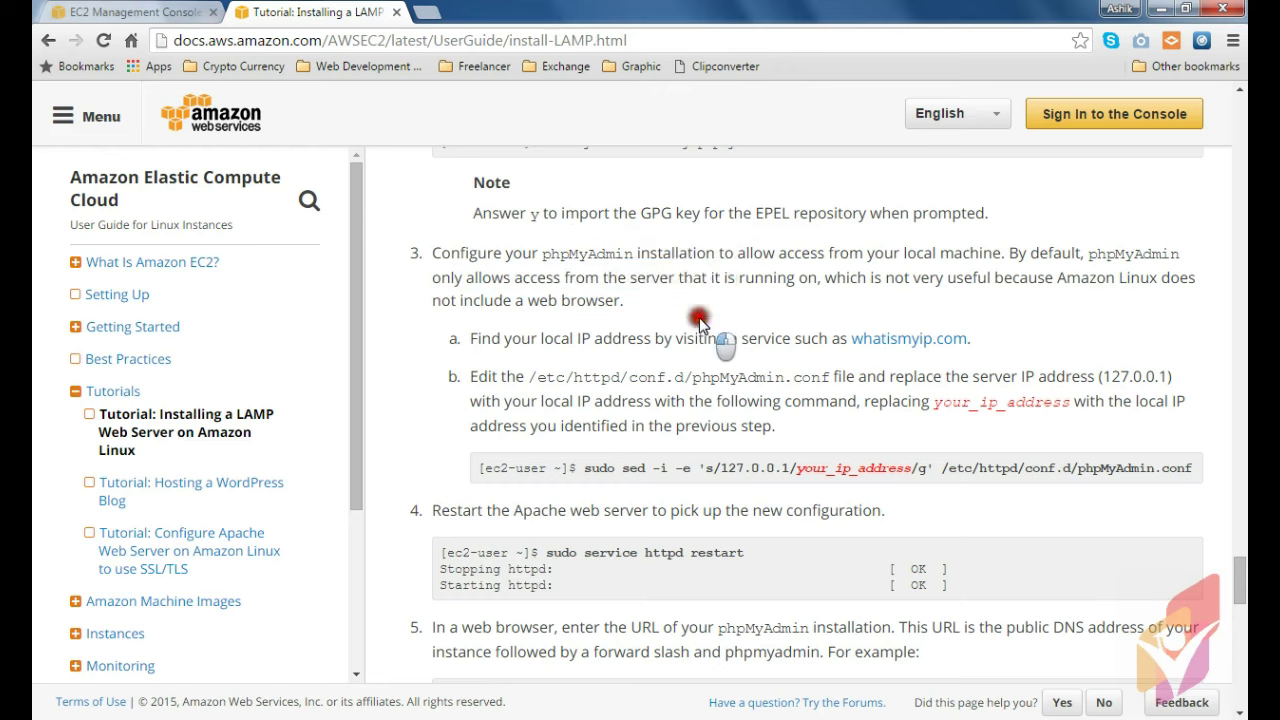
{"action": "left_click_drag", "start_coordinate": [606, 279], "coordinate": [762, 279]}
{"action": "left_click_drag", "start_coordinate": [471, 338], "coordinate": [795, 338]}
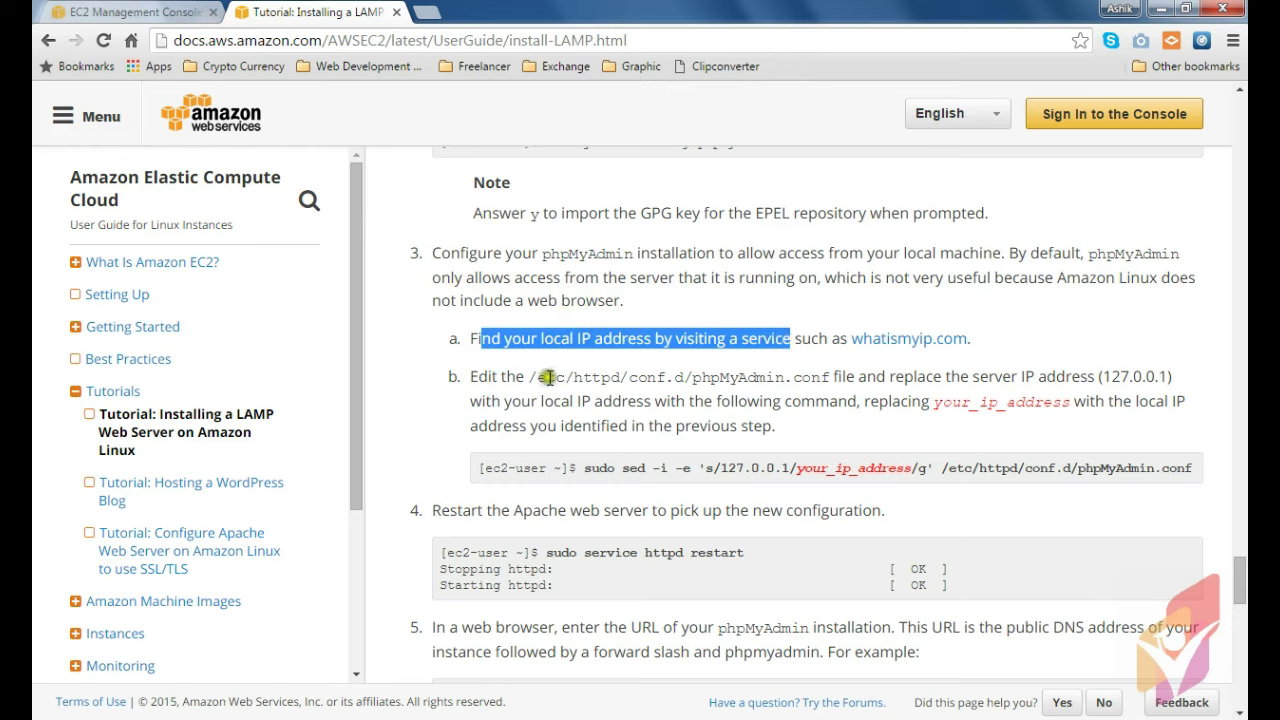
{"action": "left_click_drag", "start_coordinate": [530, 377], "coordinate": [700, 380]}
{"action": "left_click", "coordinate": [634, 408]}
{"action": "left_click_drag", "start_coordinate": [532, 377], "coordinate": [1008, 402]}
{"action": "left_click", "coordinate": [1185, 378]}
{"action": "left_click", "coordinate": [1108, 400]}
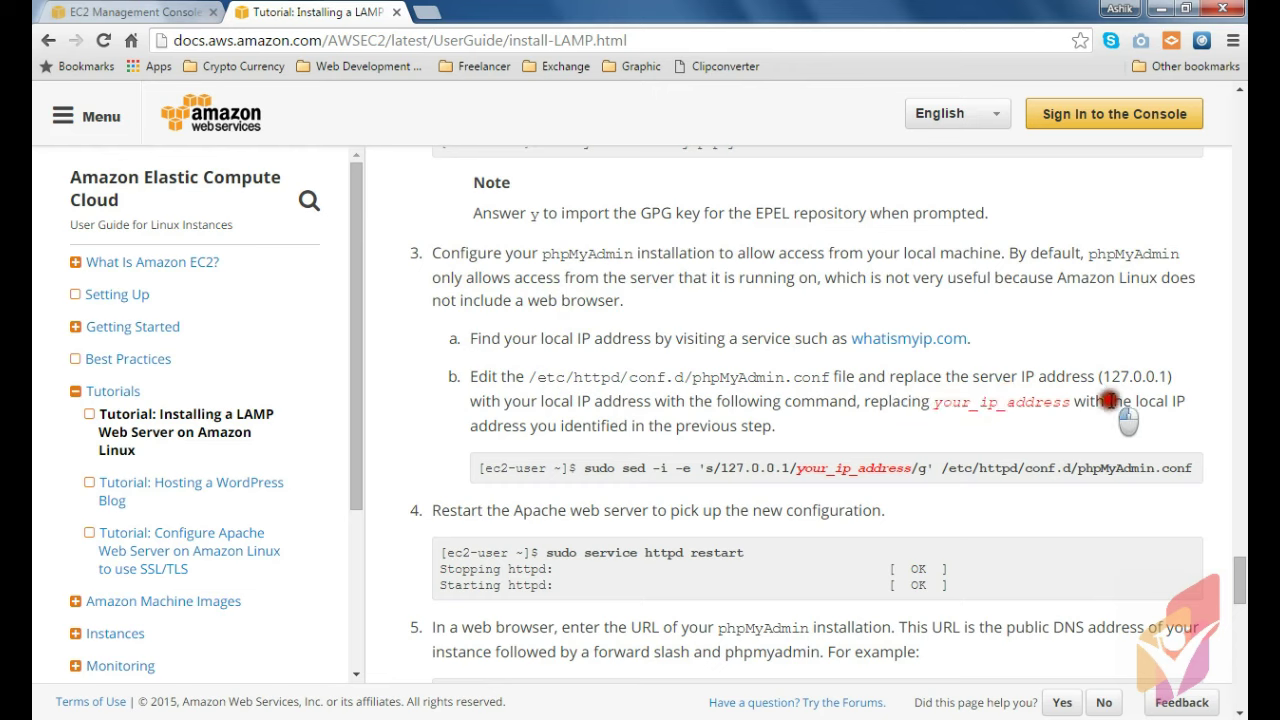
{"action": "left_click_drag", "start_coordinate": [519, 426], "coordinate": [576, 422]}
{"action": "left_click", "coordinate": [720, 410]}
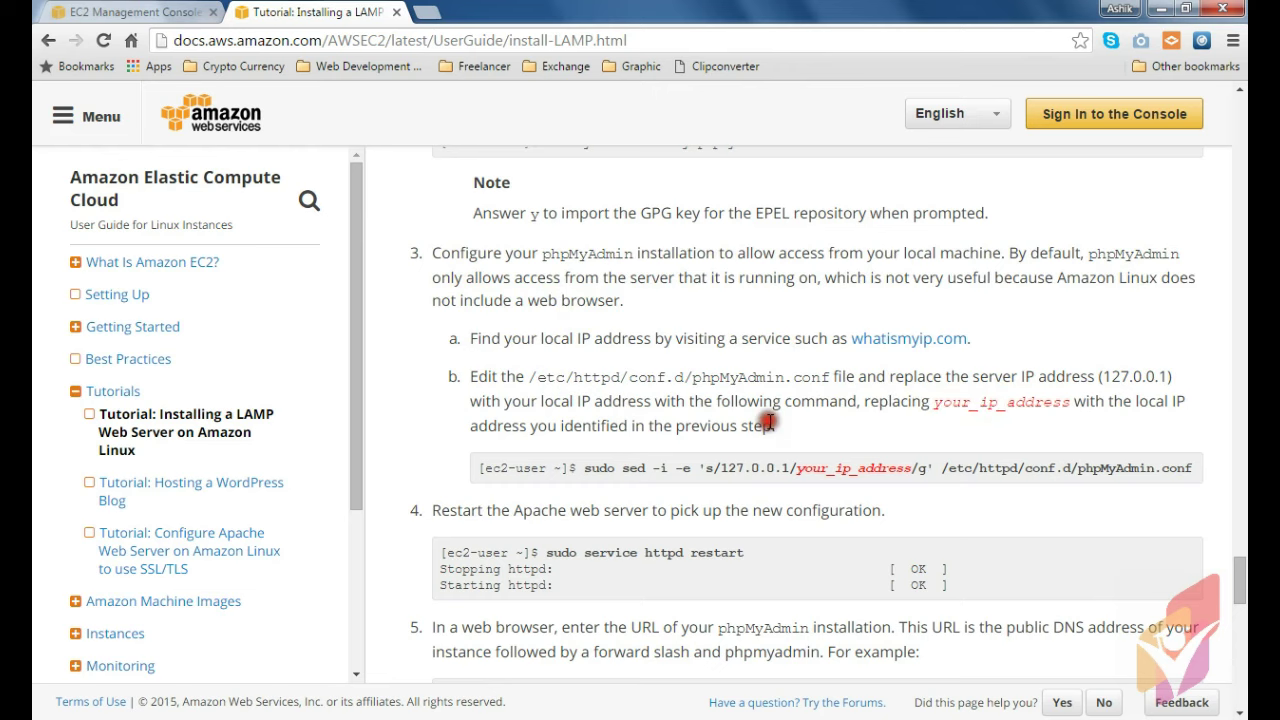
{"action": "scroll", "coordinate": [773, 422], "scroll_direction": "down", "scroll_amount": 1}
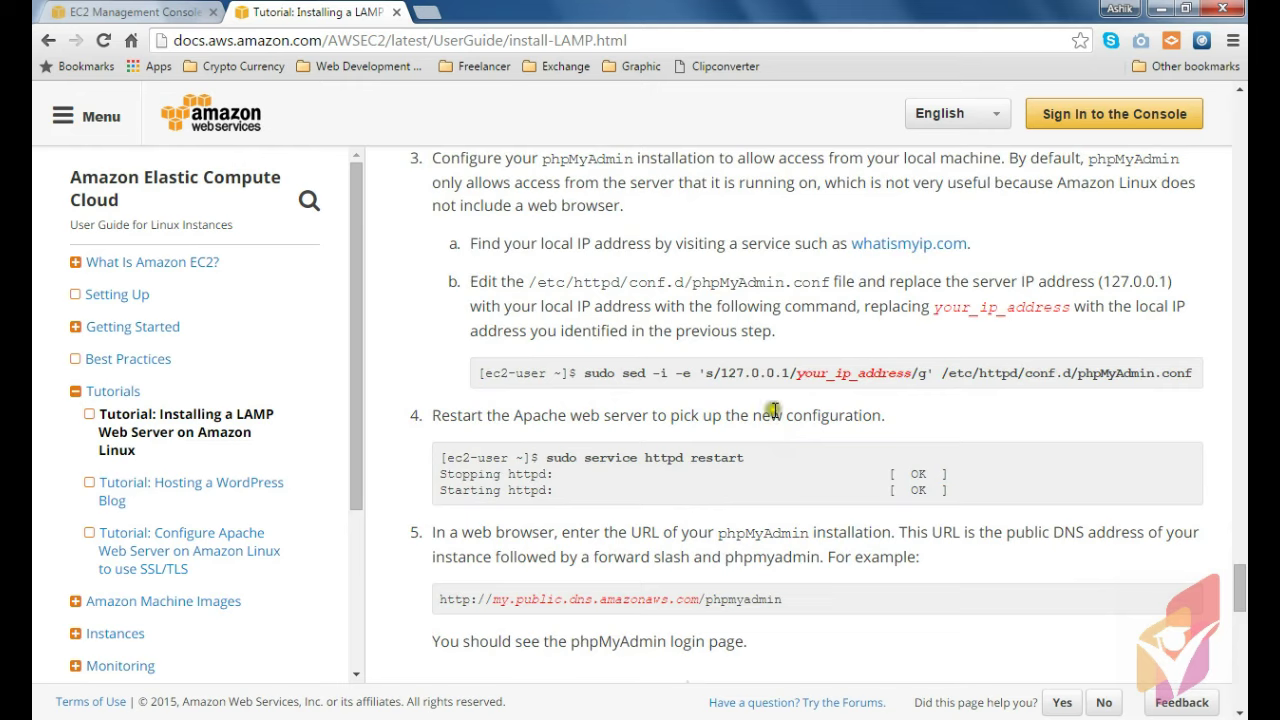
{"action": "scroll", "coordinate": [718, 410], "scroll_direction": "up", "scroll_amount": 1}
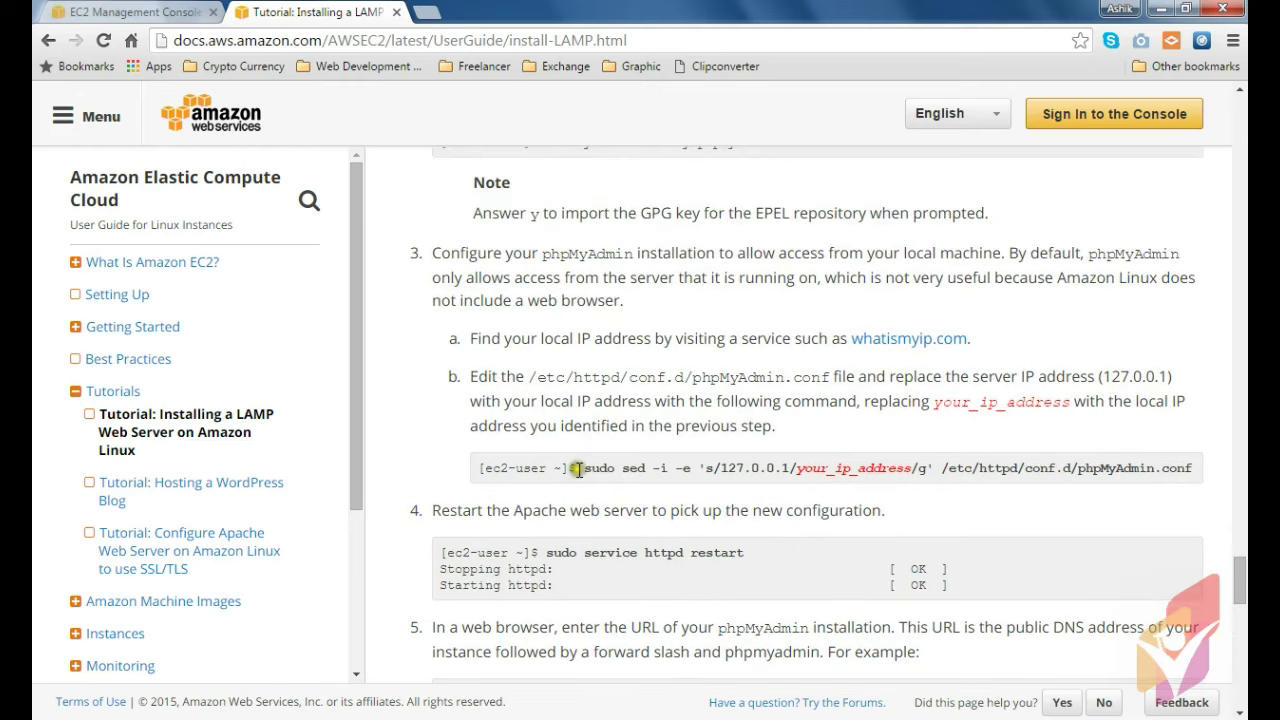
Copy the sudo sed command that swaps 127.0.0.1 for your_ip_address
{"action": "left_click_drag", "start_coordinate": [584, 470], "coordinate": [1167, 467]}
{"action": "right_click", "coordinate": [1165, 470]}
{"action": "left_click", "coordinate": [1103, 480]}
{"action": "left_click", "coordinate": [135, 12]}
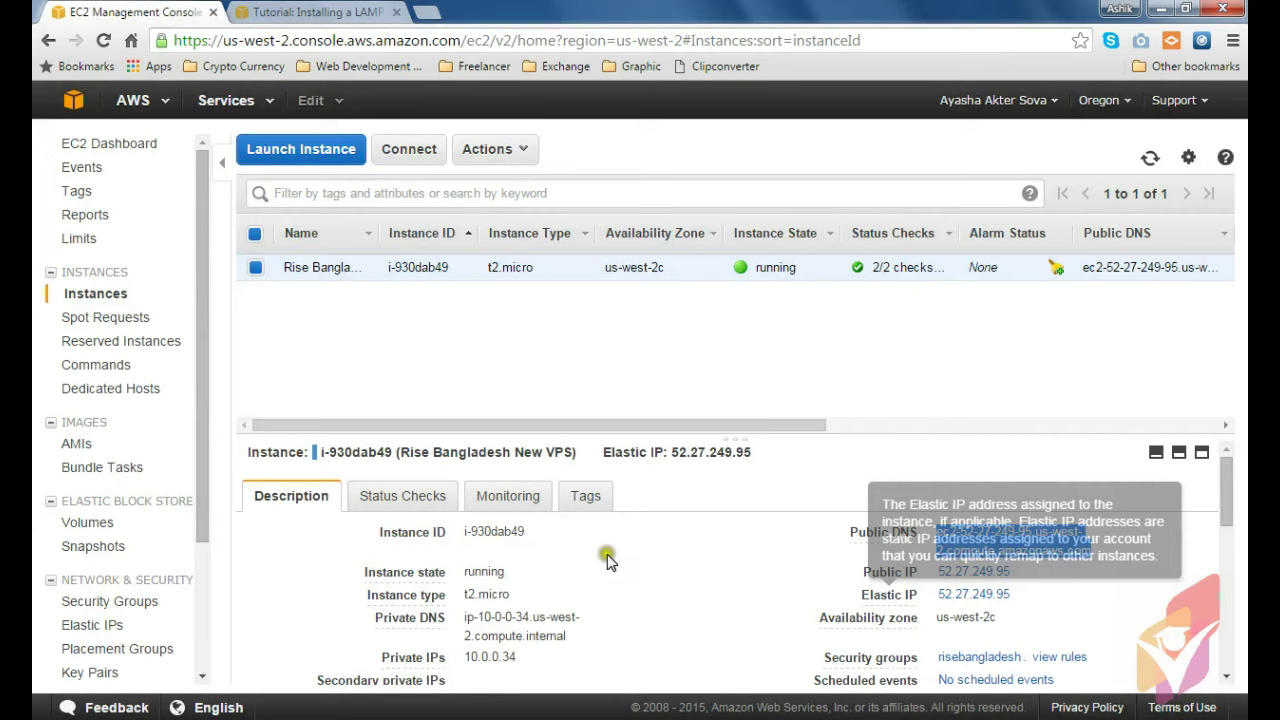
{"action": "scroll", "coordinate": [583, 560], "scroll_direction": "down", "scroll_amount": 1}
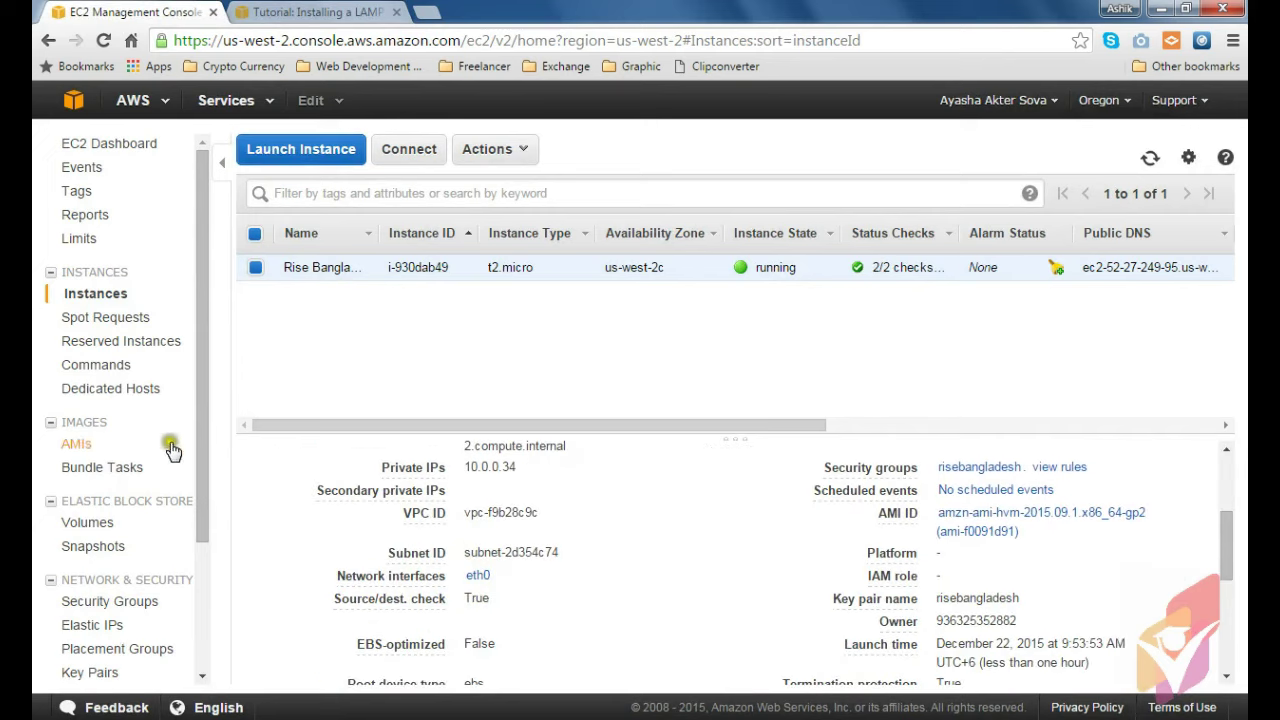
{"action": "left_click", "coordinate": [113, 605]}
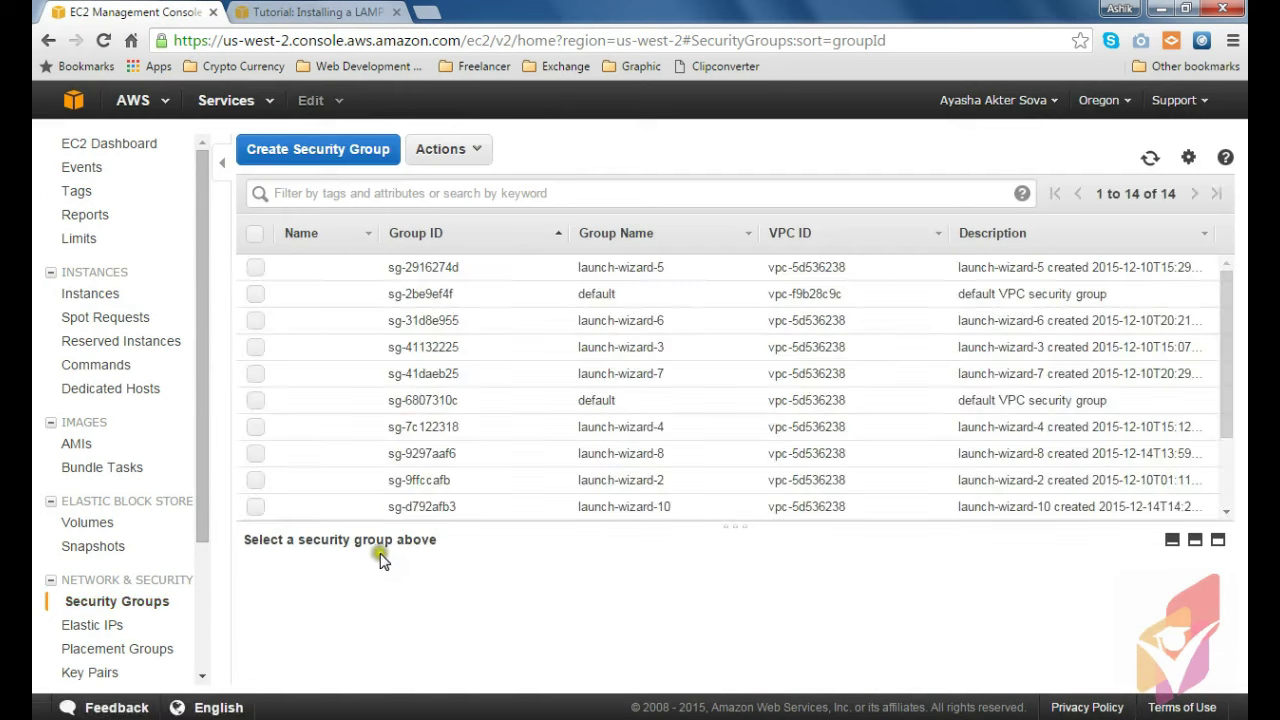
{"action": "scroll", "coordinate": [330, 470], "scroll_direction": "down", "scroll_amount": 2}
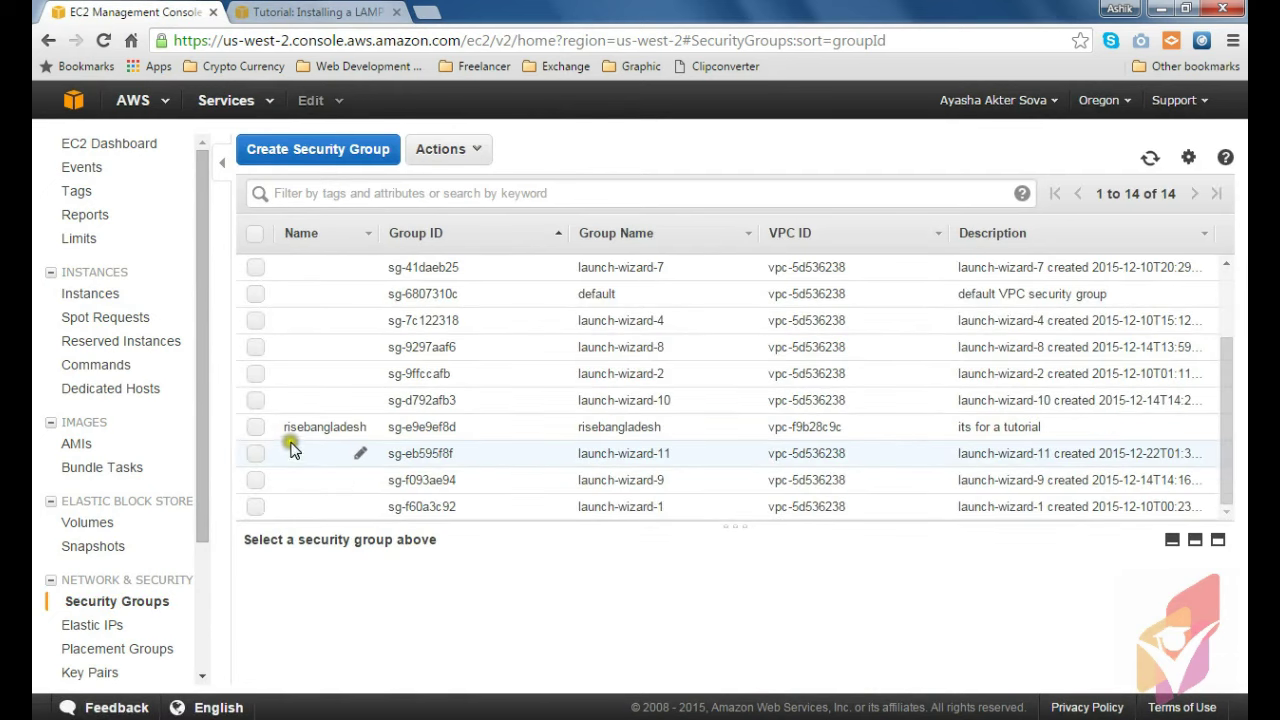
{"action": "left_click", "coordinate": [256, 426]}
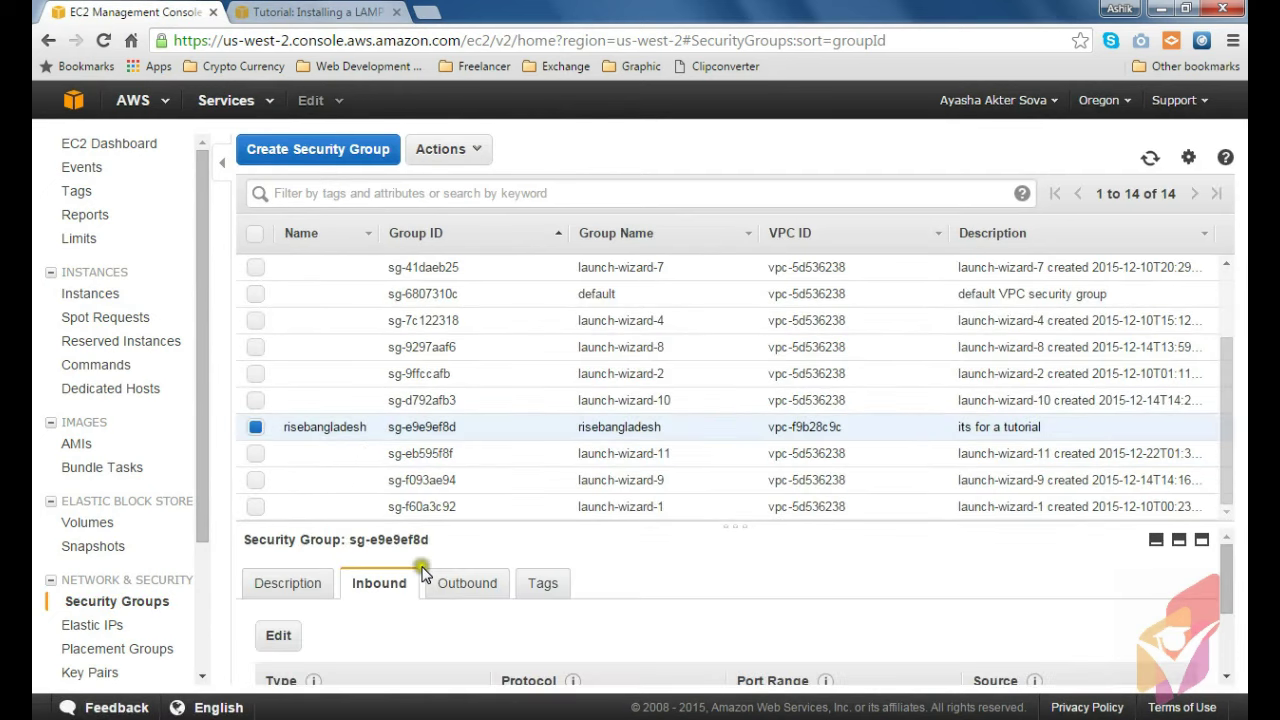
{"action": "scroll", "coordinate": [421, 570], "scroll_direction": "down", "scroll_amount": 2}
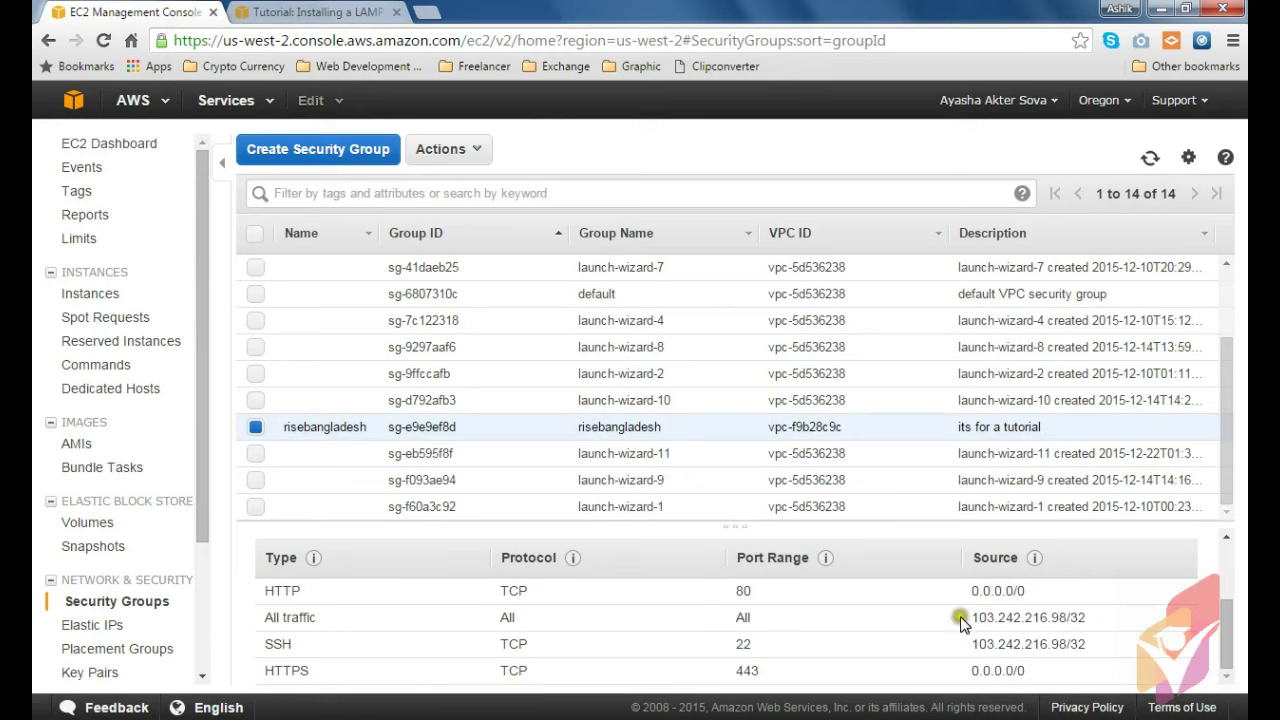
{"action": "left_click_drag", "start_coordinate": [970, 618], "coordinate": [1048, 617]}
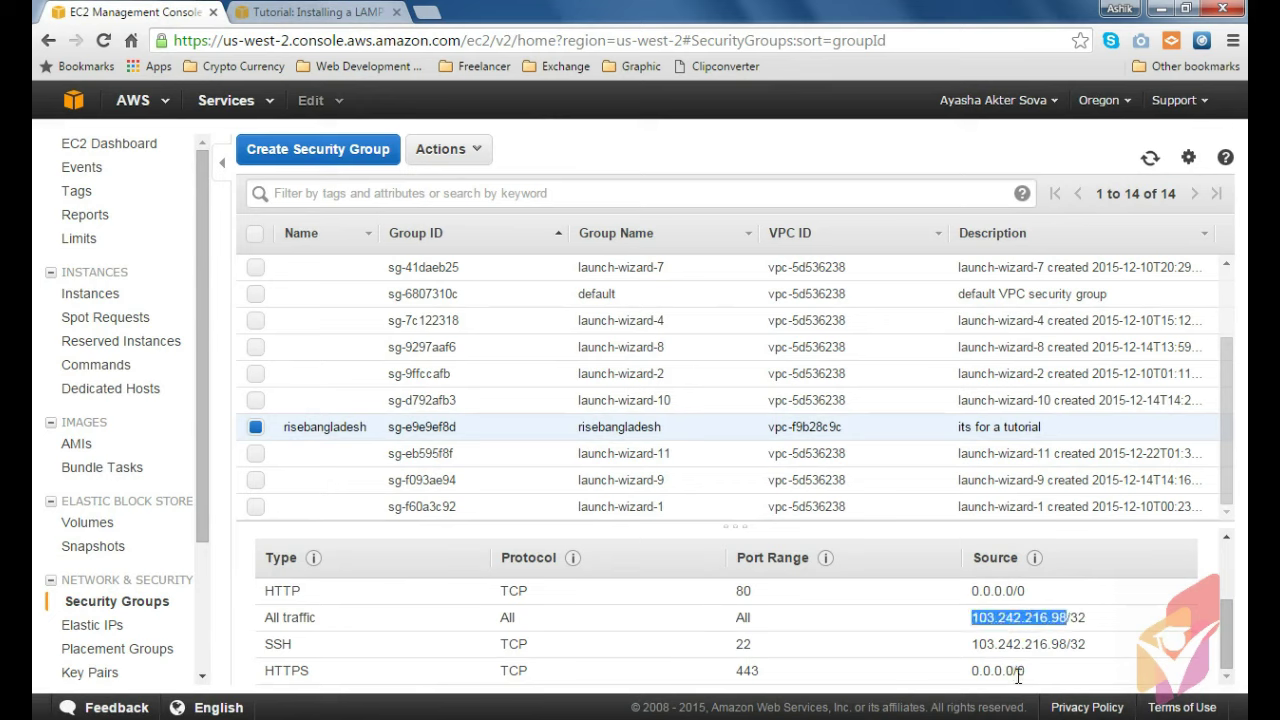
{"action": "left_click", "coordinate": [1133, 617]}
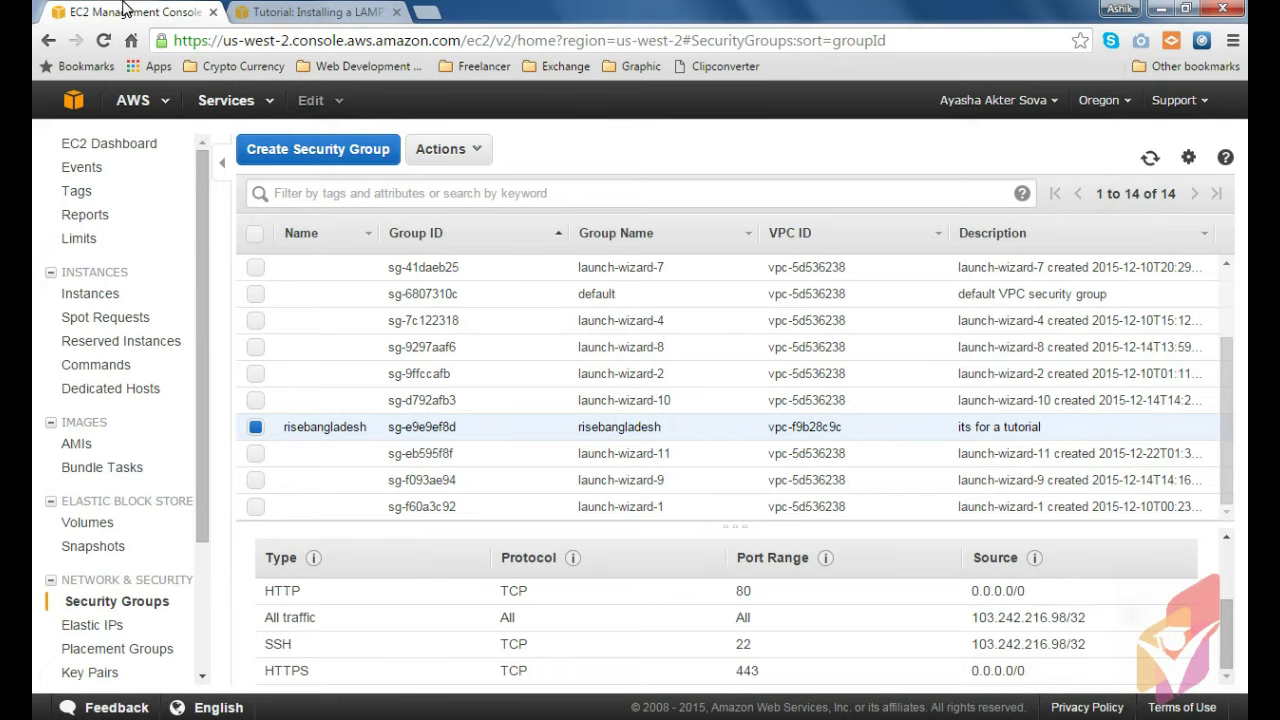
{"action": "left_click", "coordinate": [300, 12]}
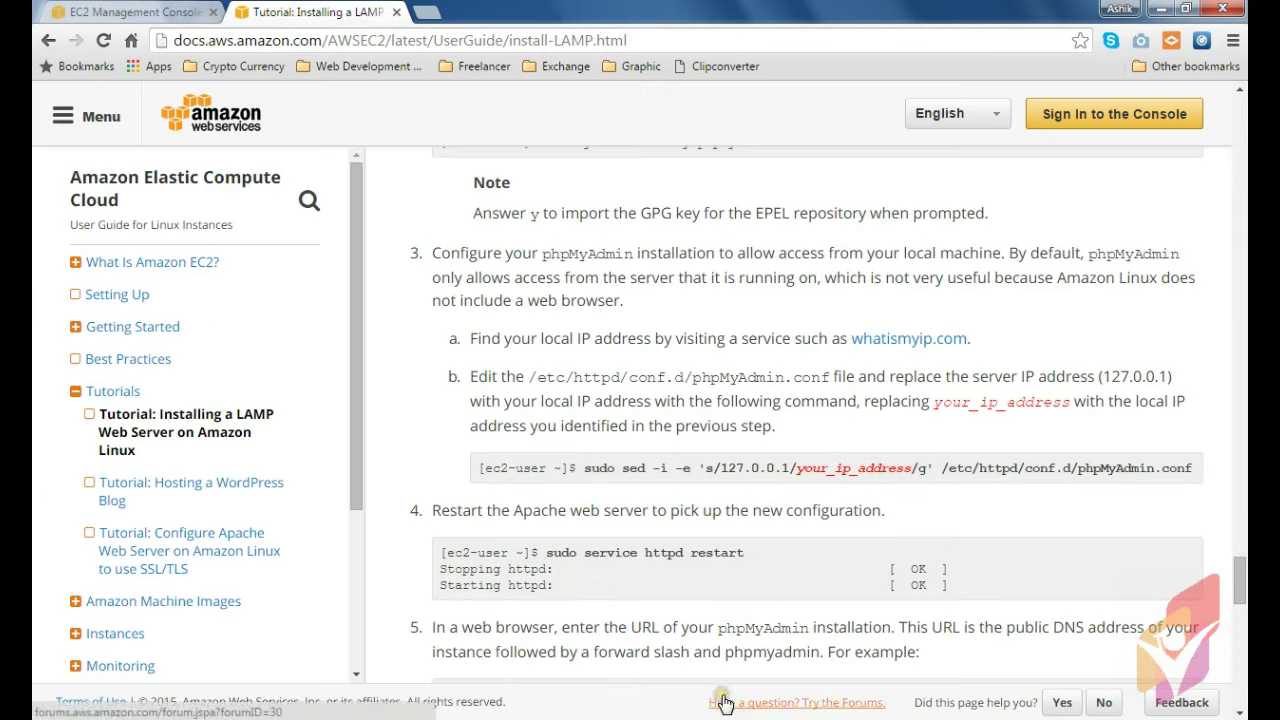
In Notepad, combine the IP 103.242.216.98 with the sed command, replacing your_ip_address
{"action": "key", "text": "super+r"}
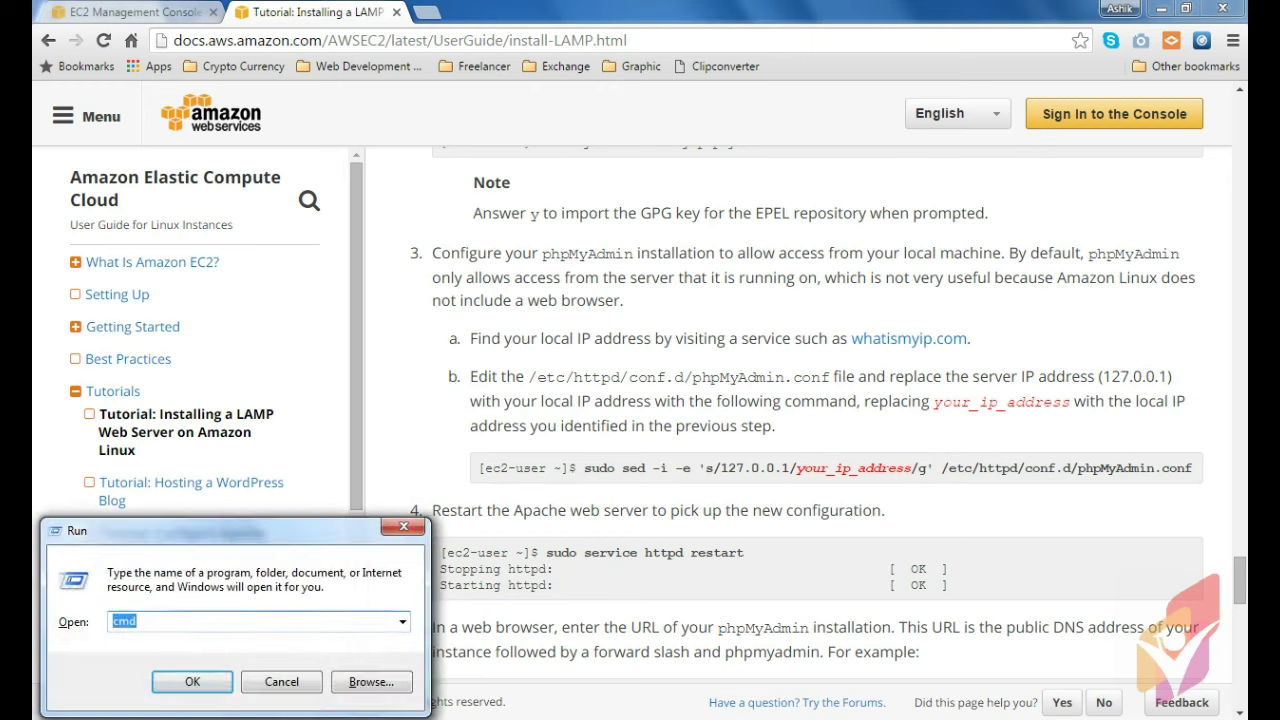
{"action": "type", "text": "notepad"}
{"action": "key", "text": "Return"}
{"action": "key", "text": "ctrl+v"}
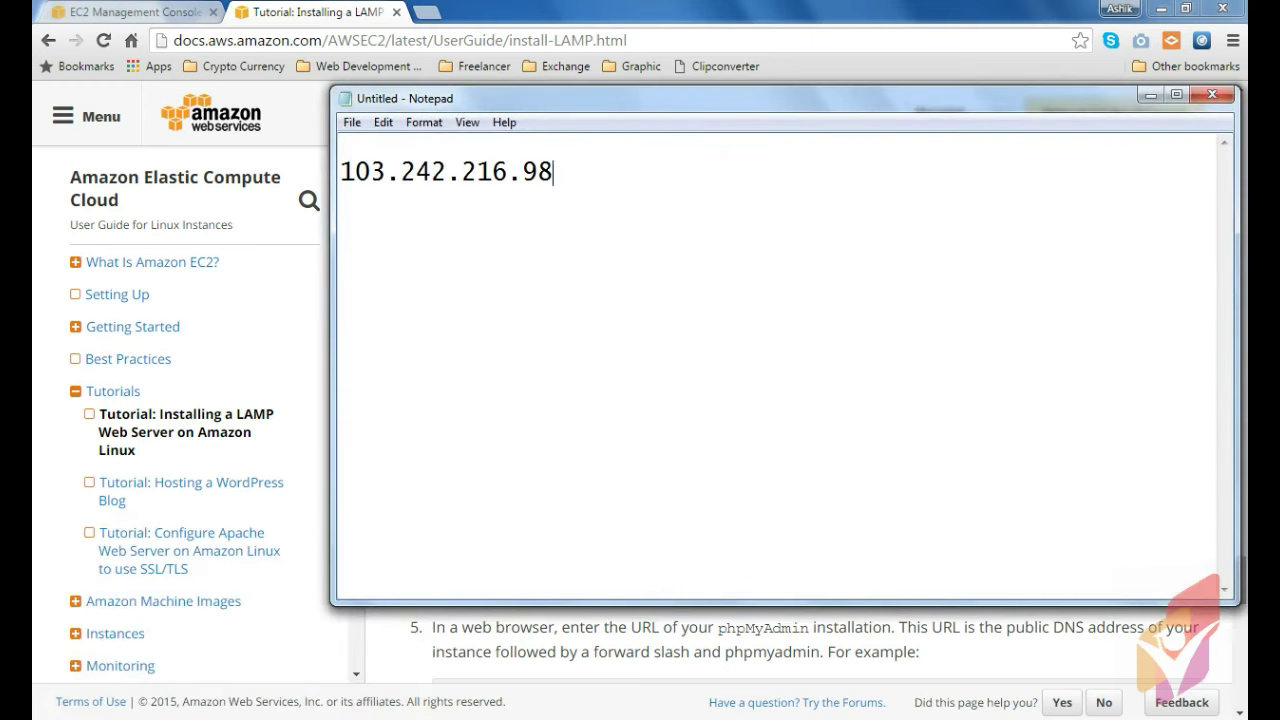
{"action": "left_click", "coordinate": [772, 657]}
{"action": "left_click_drag", "start_coordinate": [584, 468], "coordinate": [1200, 466]}
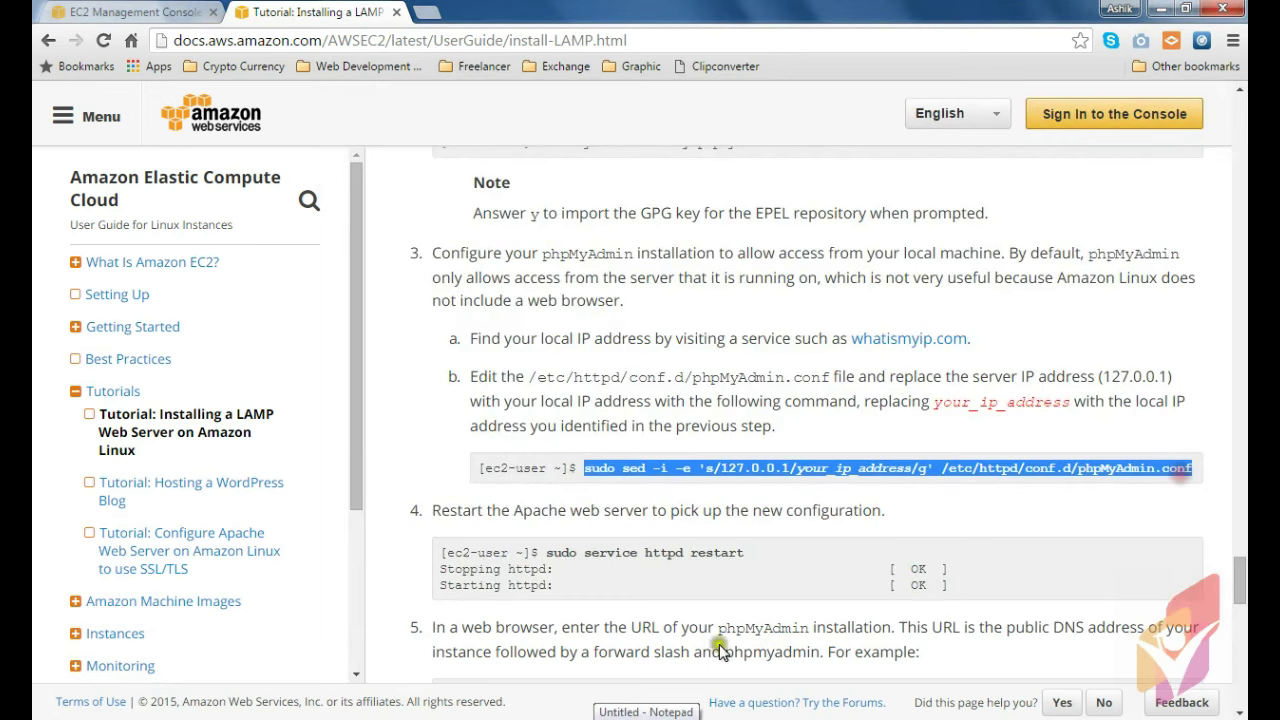
{"action": "key", "text": "alt+Tab"}
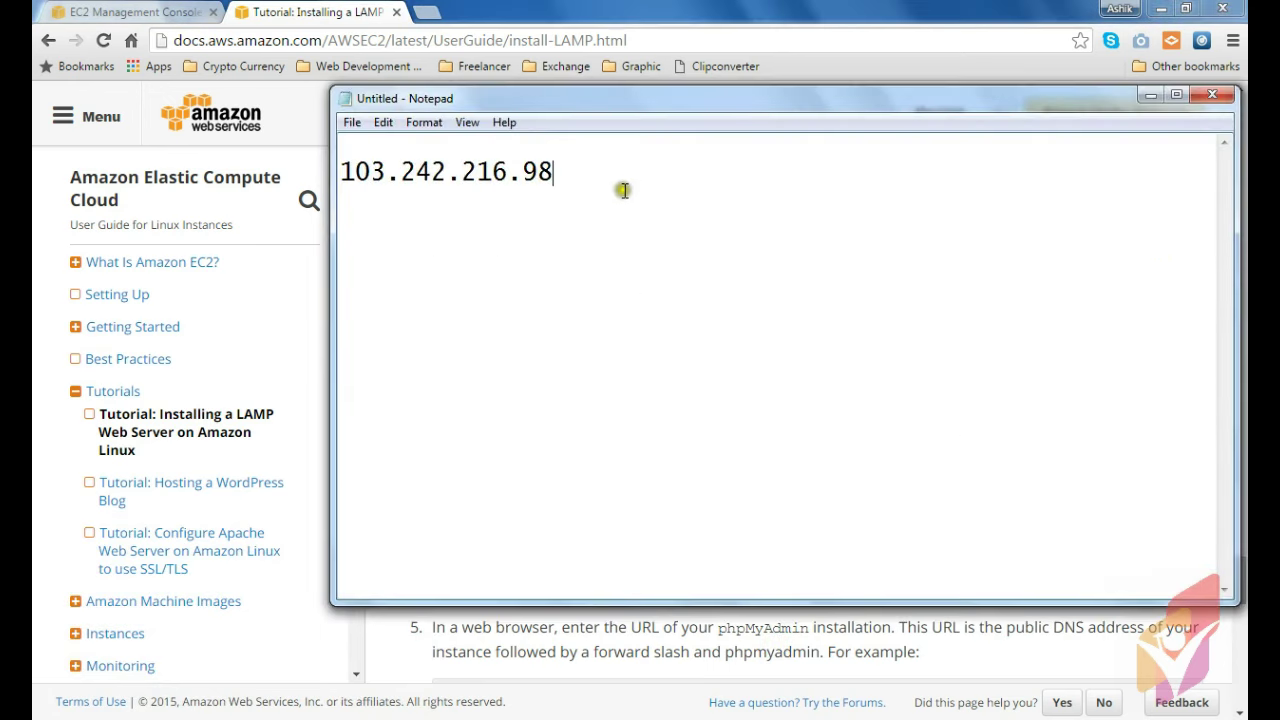
{"action": "key", "text": "ctrl+v"}
{"action": "left_click_drag", "start_coordinate": [843, 250], "coordinate": [346, 217]}
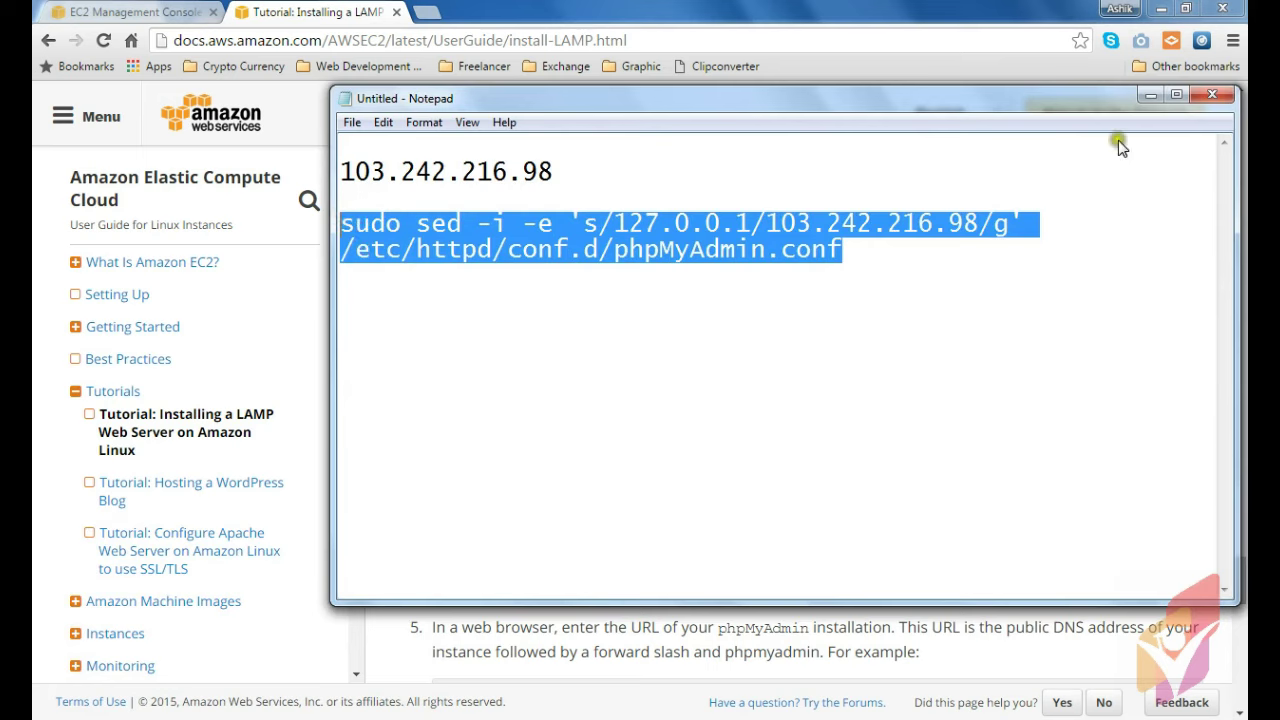
Run the edited sed command on phpMyAdmin.conf in PuTTY
{"action": "left_click", "coordinate": [1147, 97]}
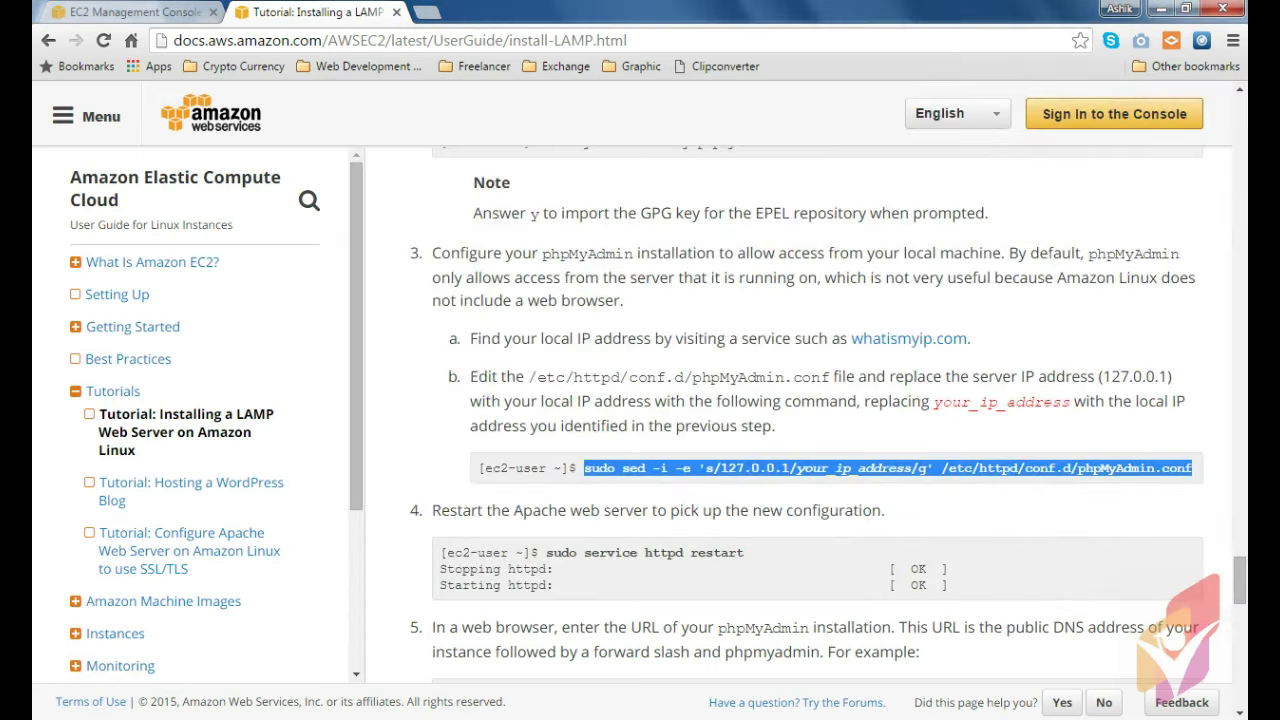
{"action": "key", "text": "alt+Tab"}
{"action": "right_click", "coordinate": [488, 693]}
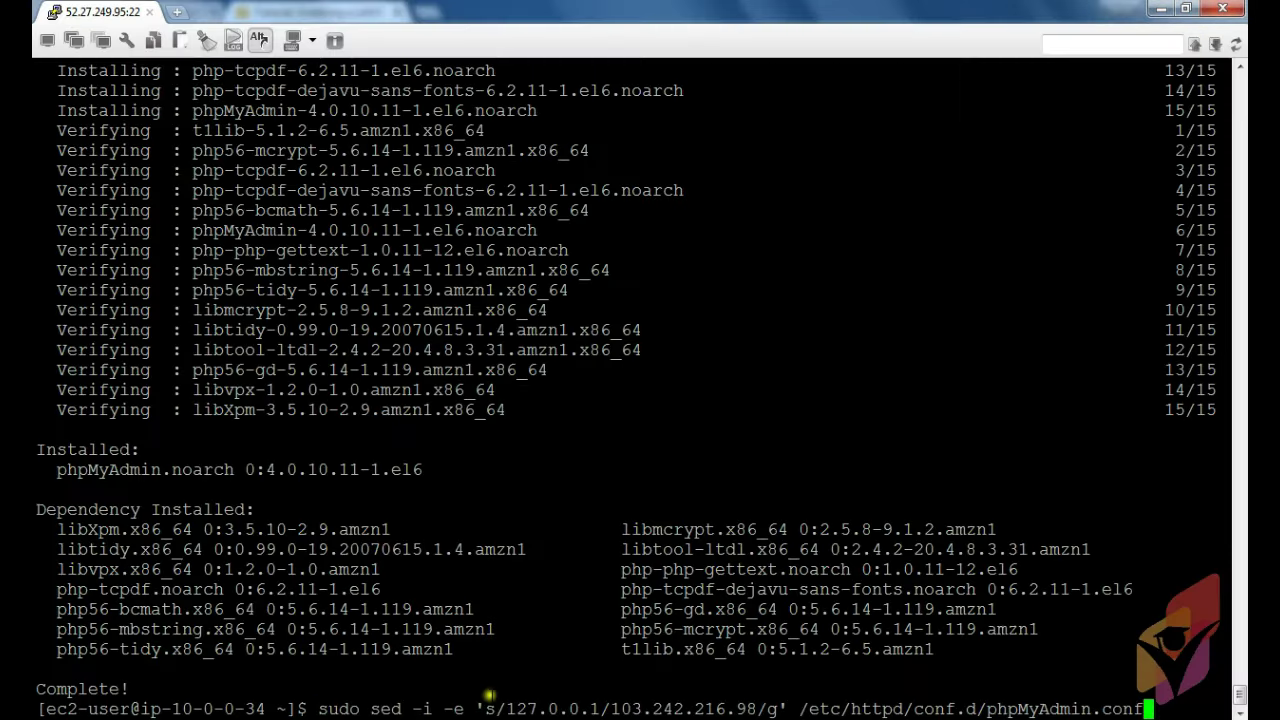
{"action": "key", "text": "Return"}
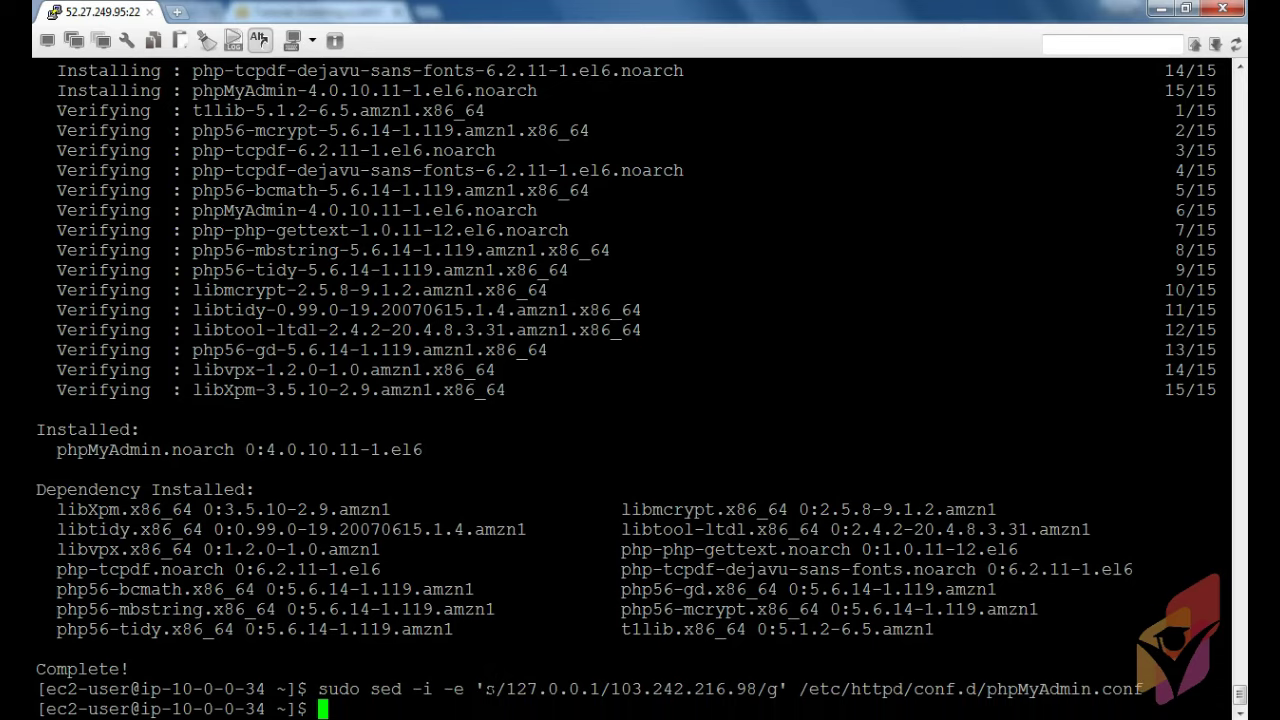